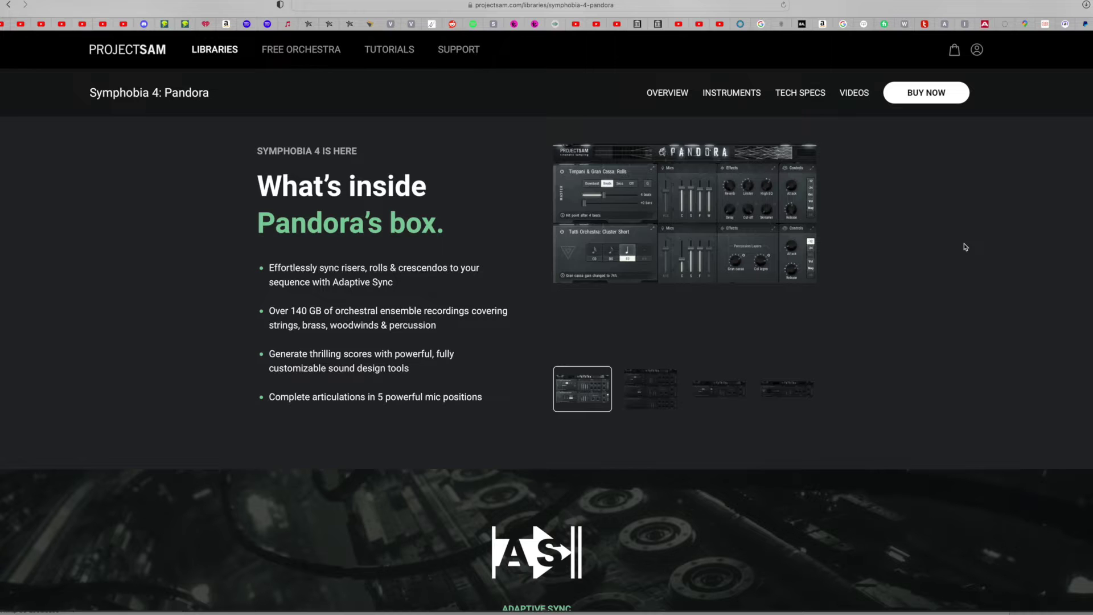
Look over the introduction and feature overview on the Symphobia 4: Pandora product page.
{"action": "scroll", "coordinate": [901, 238], "scroll_direction": "up", "scroll_amount": 5}
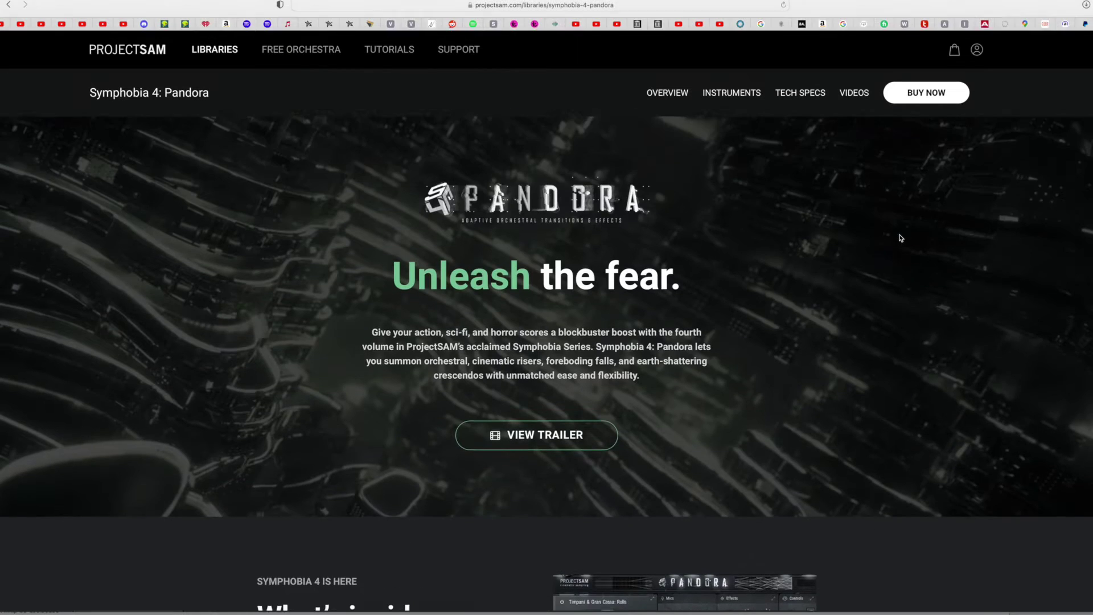
{"action": "scroll", "coordinate": [901, 238], "scroll_direction": "down", "scroll_amount": 2}
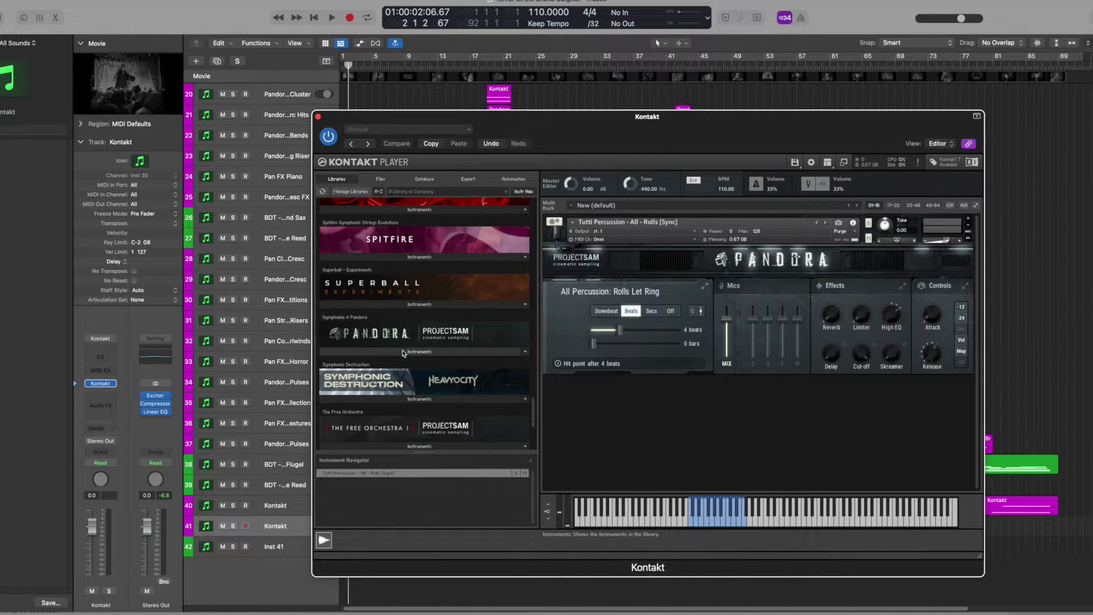
In Kontakt, load Combo - Keep it Short from Pandora's 1 Combos folder and view its instrument modules.
{"action": "left_click", "coordinate": [403, 351]}
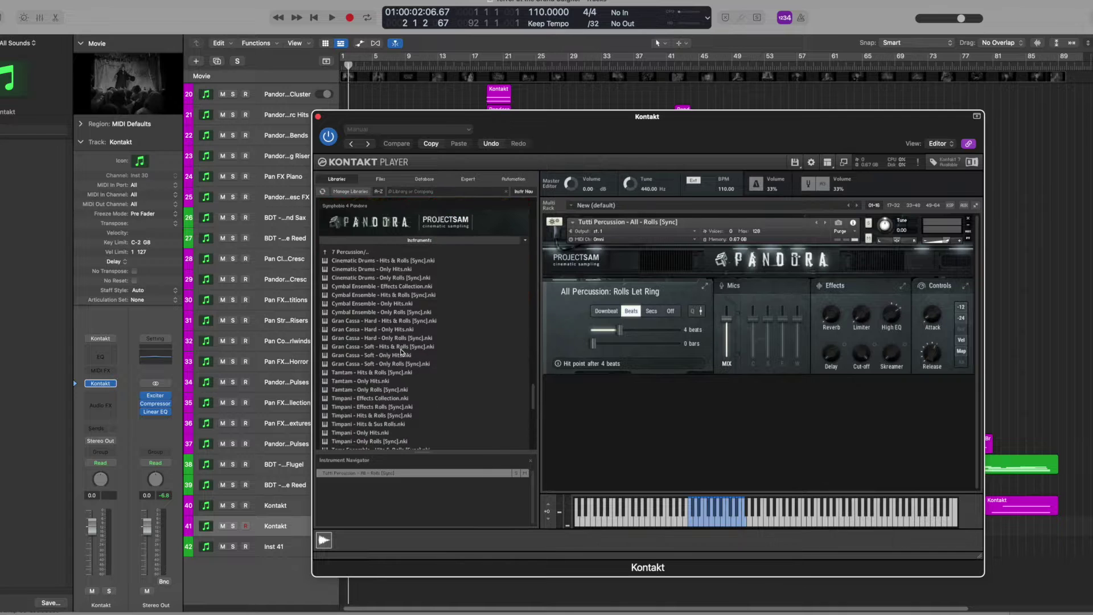
{"action": "left_click", "coordinate": [348, 255]}
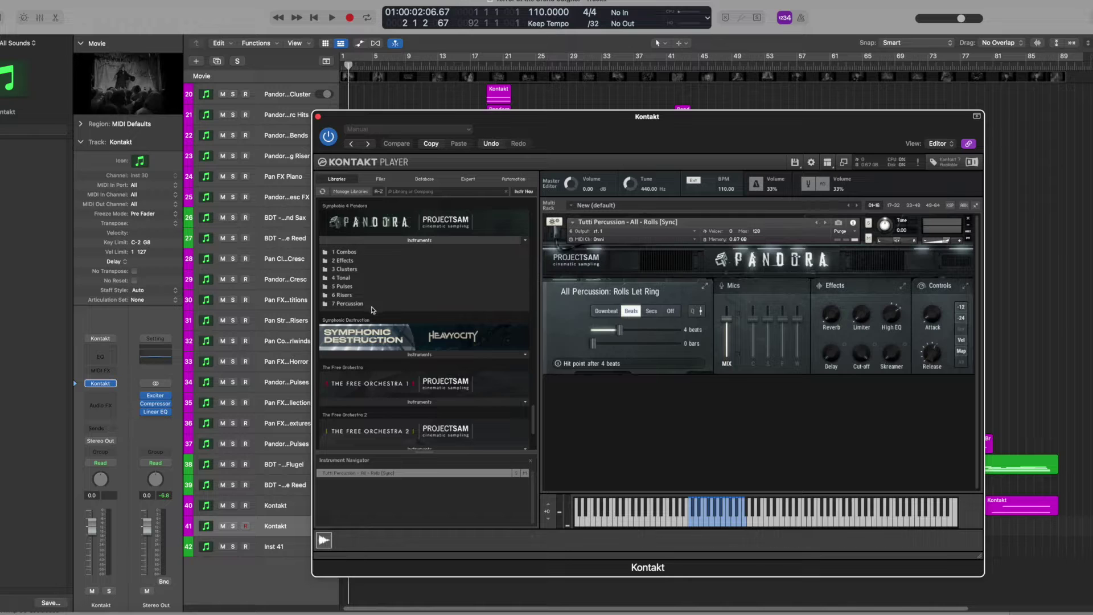
{"action": "double_click", "coordinate": [344, 253]}
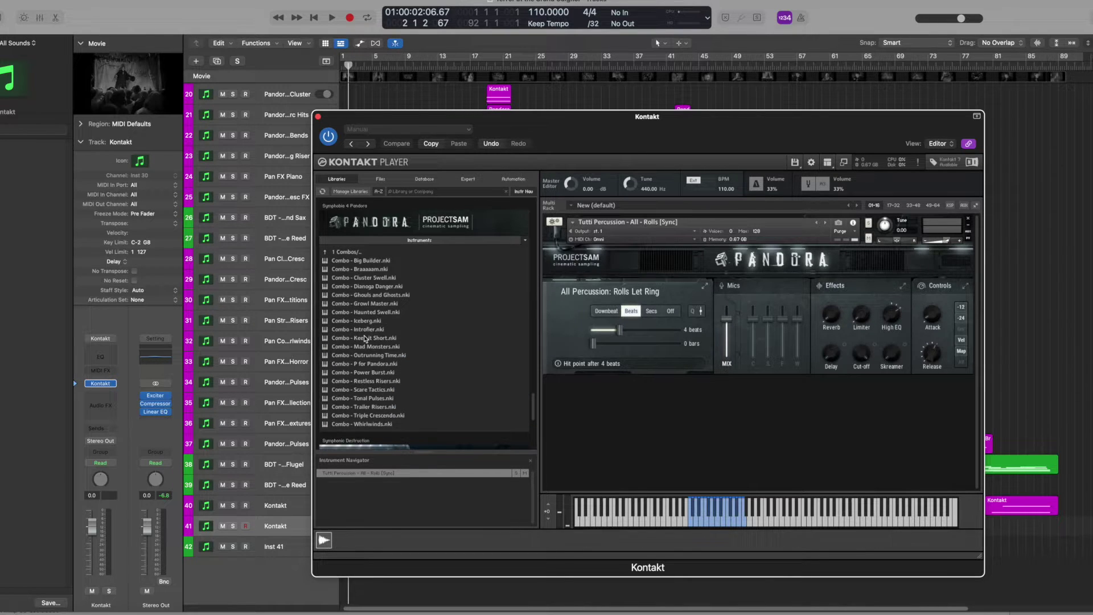
{"action": "left_click_drag", "start_coordinate": [368, 338], "coordinate": [726, 281]}
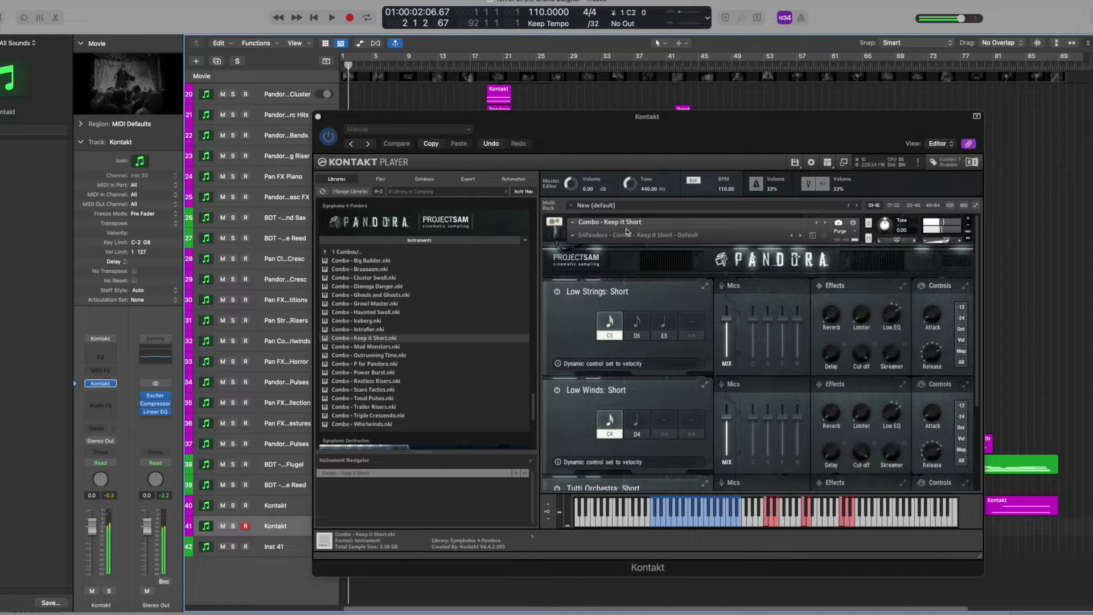
{"action": "scroll", "coordinate": [424, 313], "scroll_direction": "down", "scroll_amount": 3}
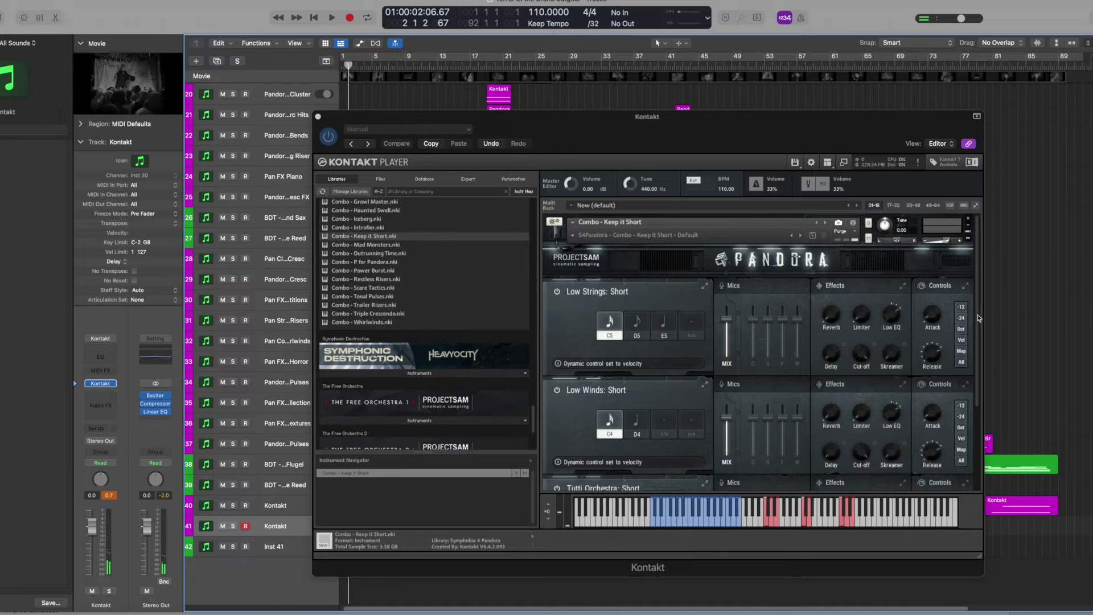
{"action": "left_click", "coordinate": [979, 340]}
{"action": "scroll", "coordinate": [960, 464], "scroll_direction": "down", "scroll_amount": 5}
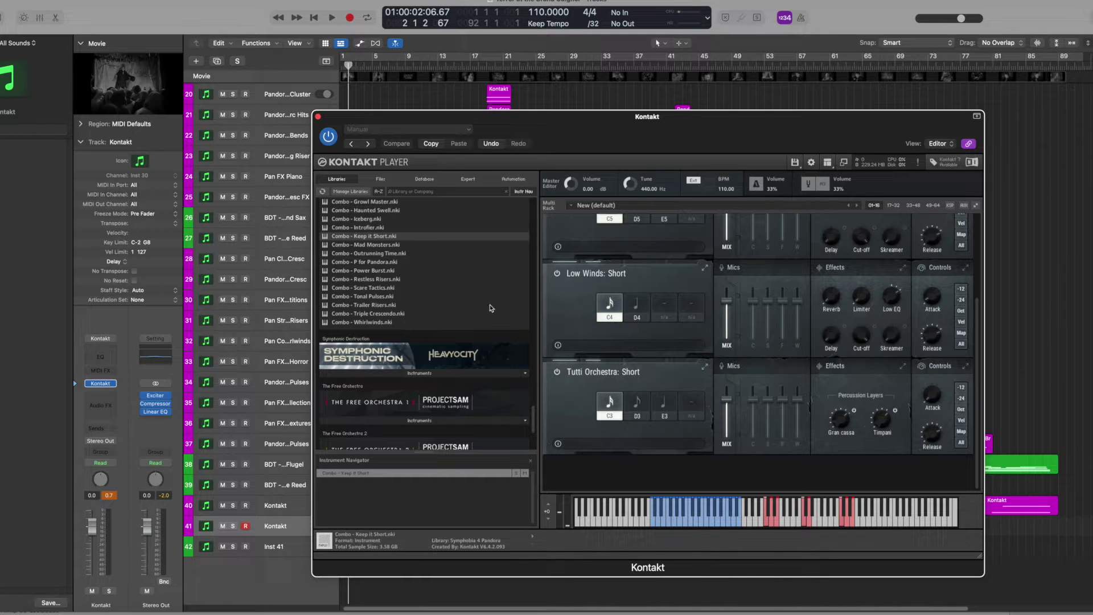
Load Combo - Restless Risers from the Combos folder and review its linked string modules.
{"action": "double_click", "coordinate": [381, 279]}
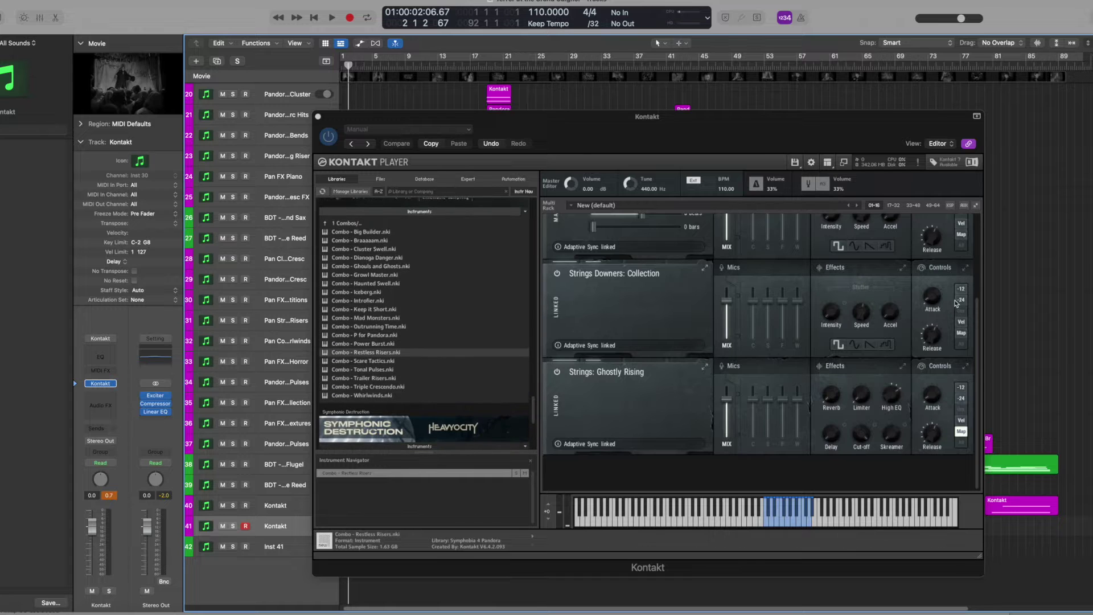
{"action": "left_click", "coordinate": [978, 311]}
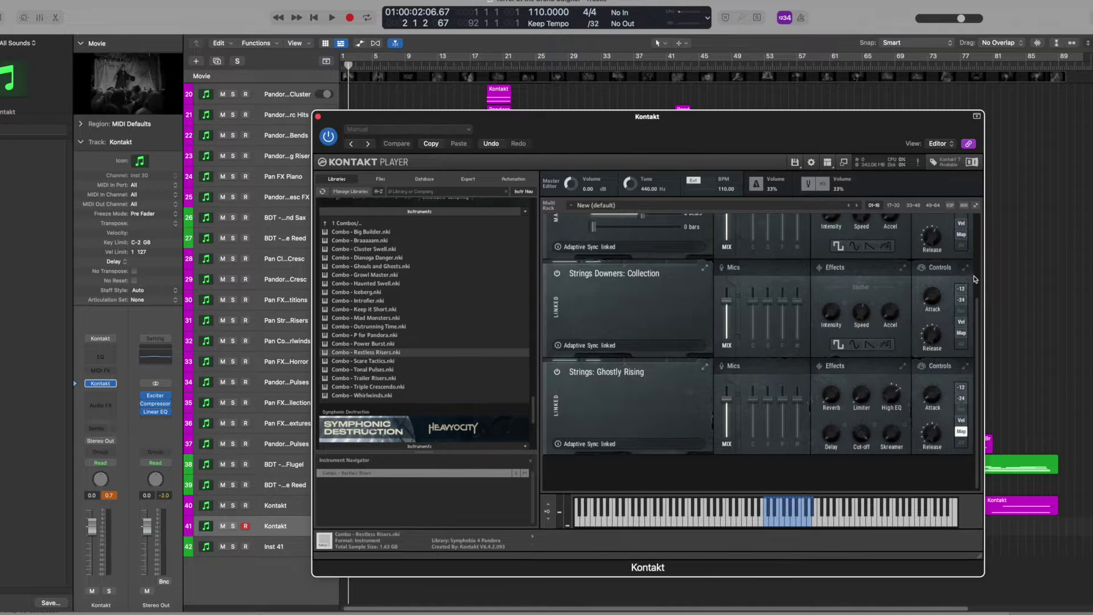
{"action": "scroll", "coordinate": [974, 247], "scroll_direction": "up", "scroll_amount": 3}
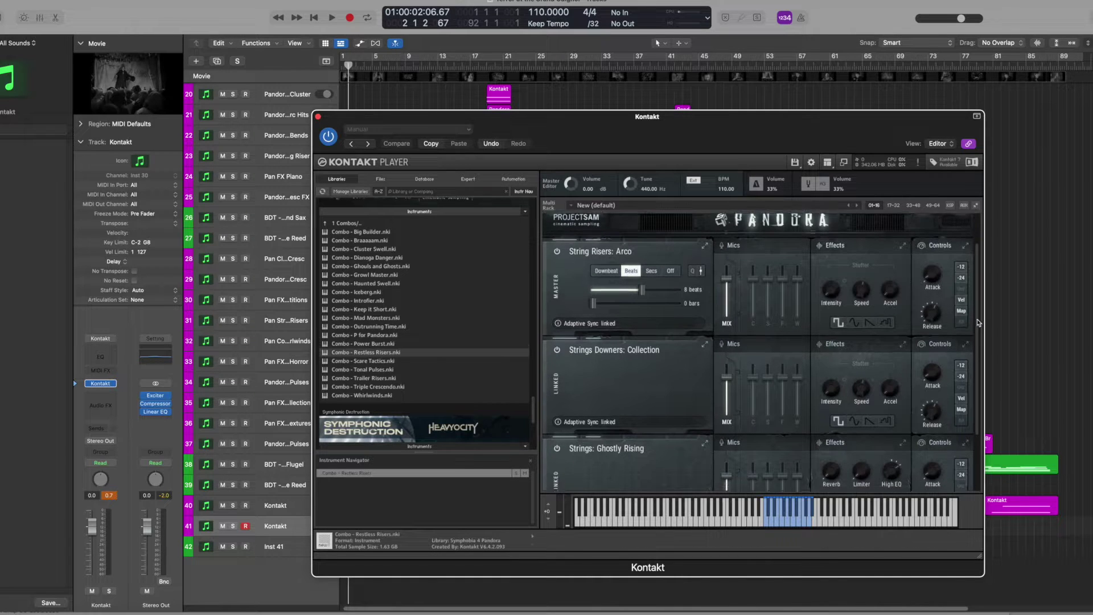
{"action": "scroll", "coordinate": [977, 312], "scroll_direction": "down", "scroll_amount": 3}
{"action": "scroll", "coordinate": [973, 306], "scroll_direction": "up", "scroll_amount": 3}
{"action": "scroll", "coordinate": [973, 303], "scroll_direction": "up", "scroll_amount": 2}
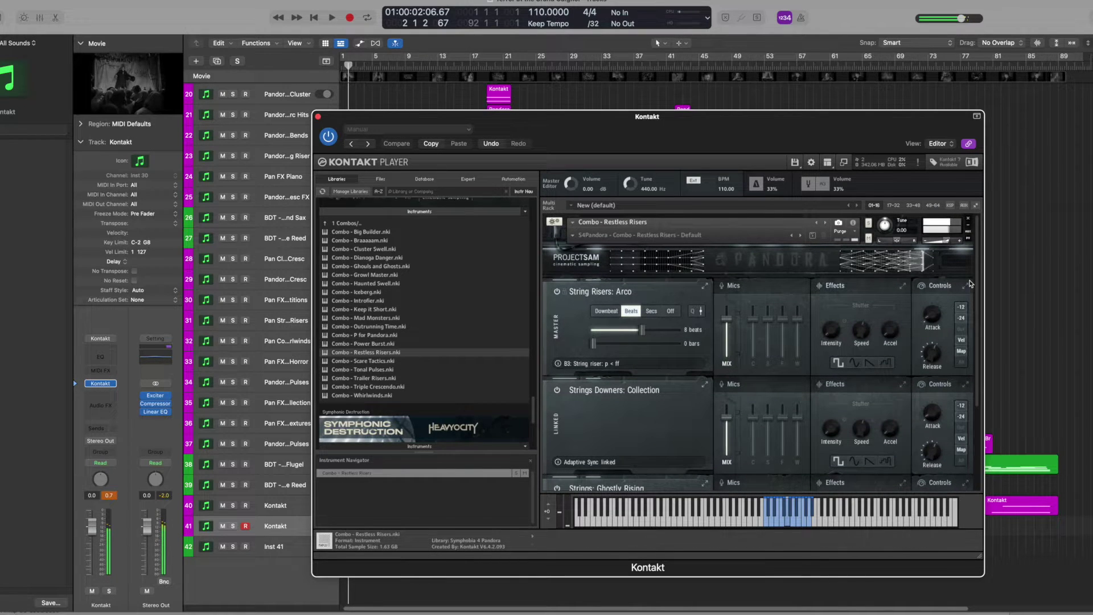
Load Effects - Brass - Low Ensemble Wide - Effects Collection from Pandora's 2 Effects folder.
{"action": "left_click", "coordinate": [335, 222]}
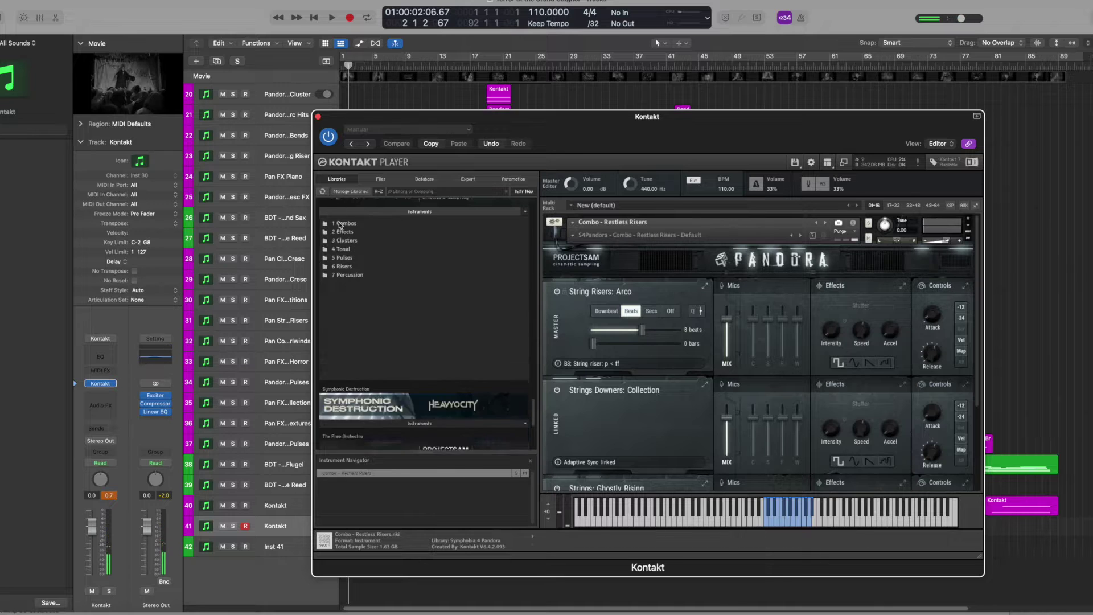
{"action": "left_click", "coordinate": [334, 233]}
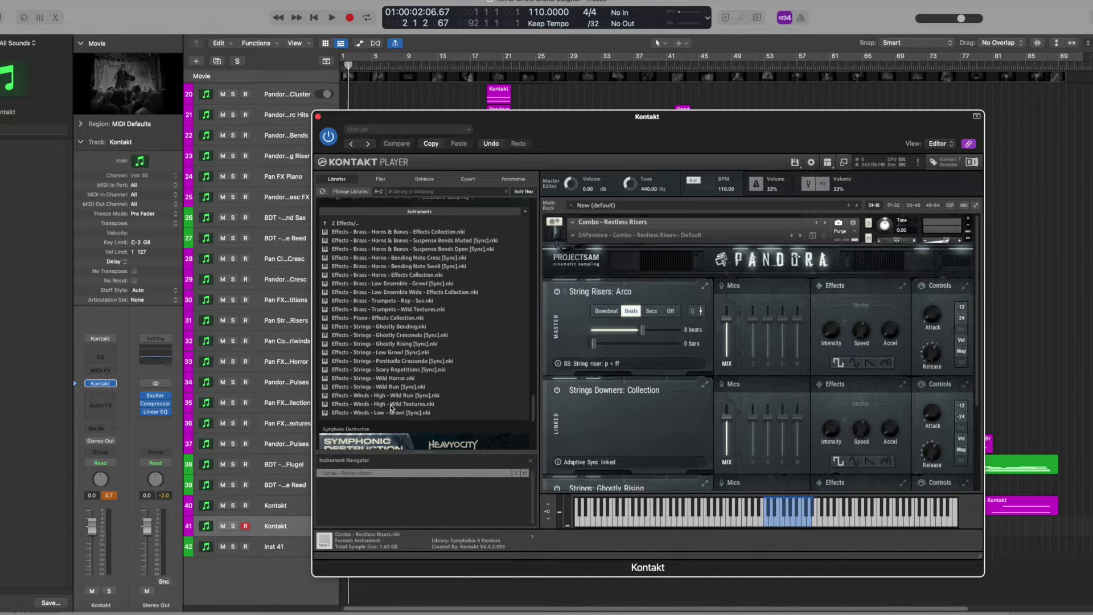
{"action": "double_click", "coordinate": [383, 294]}
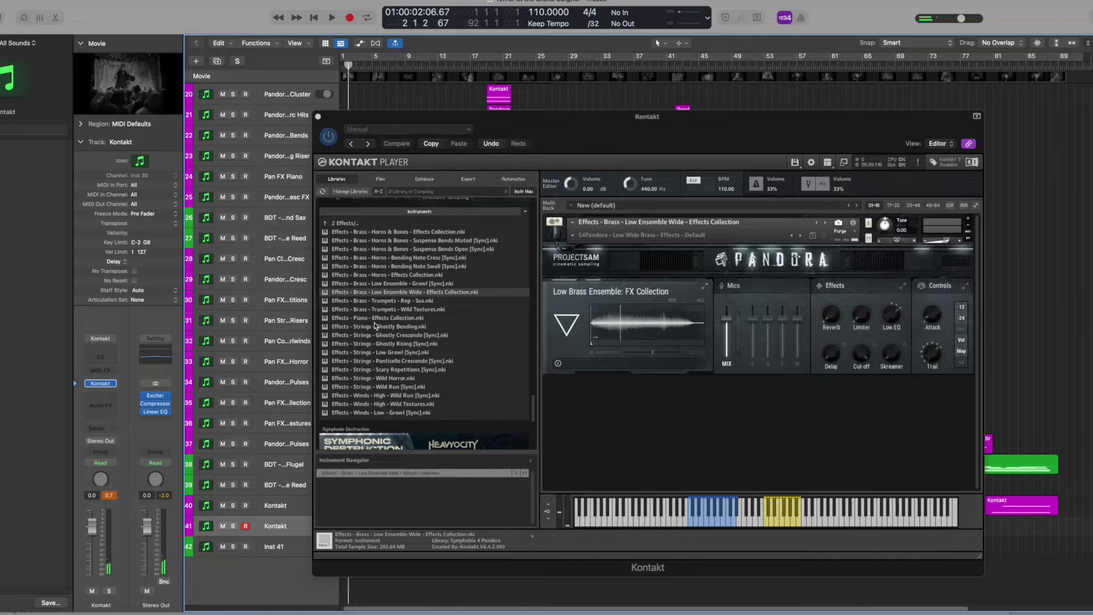
Load Clusters - Winds - Low - Cresc [Sync] from Pandora's 3 Clusters folder.
{"action": "left_click", "coordinate": [341, 224]}
{"action": "left_click", "coordinate": [341, 241]}
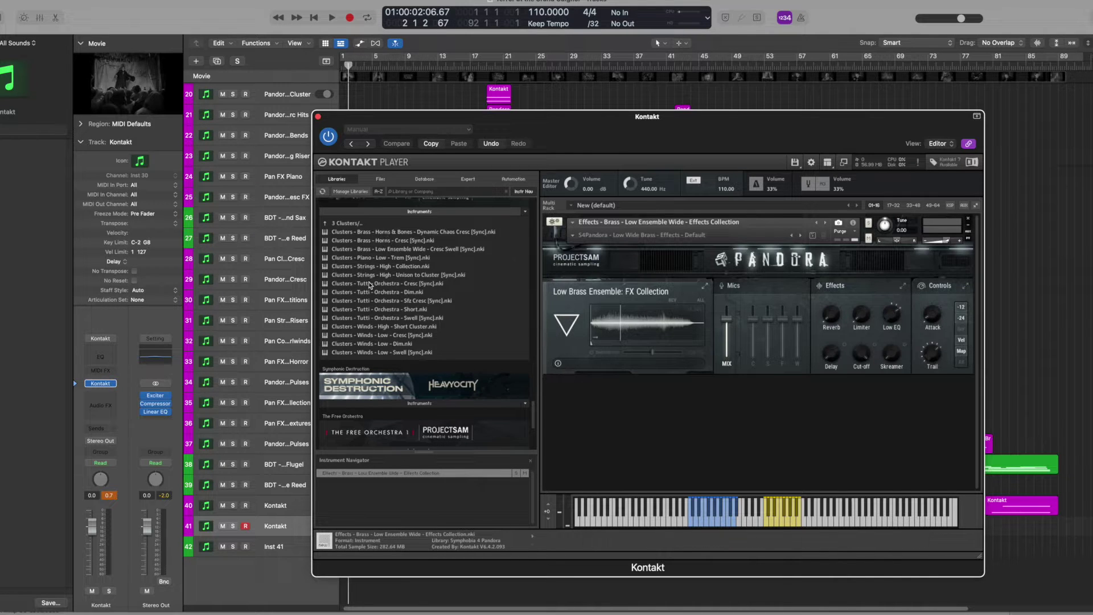
{"action": "double_click", "coordinate": [377, 335]}
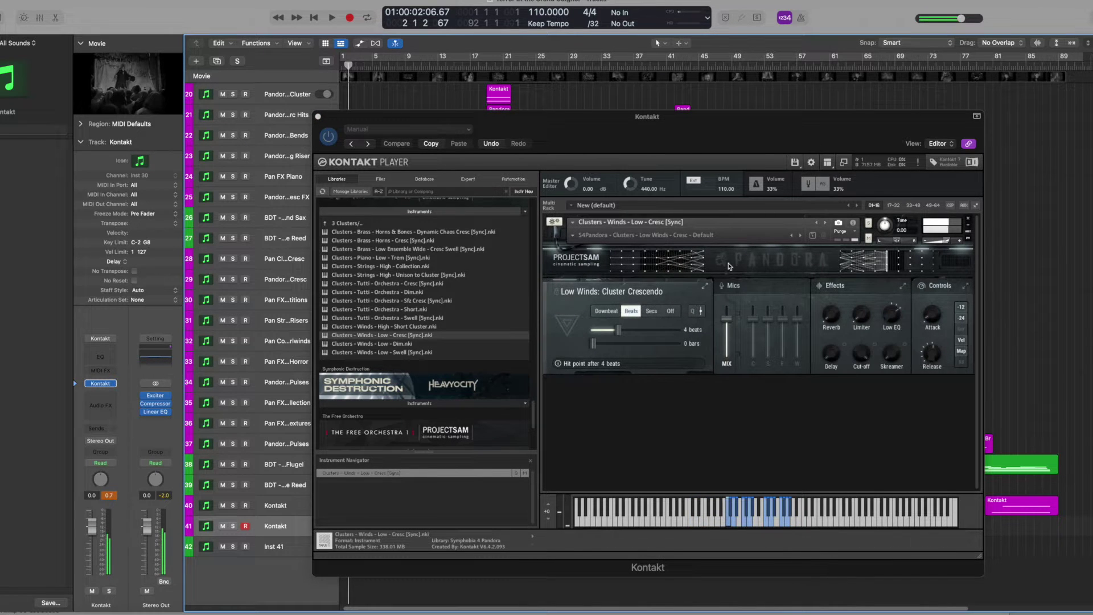
Replace the loaded winds patch with Clusters - Strings - High - Unison to Cluster [Sync].
{"action": "key", "text": "Up"}
{"action": "key", "text": "Up"}
{"action": "key", "text": "Up"}
{"action": "key", "text": "Up"}
{"action": "key", "text": "Up"}
{"action": "key", "text": "Up"}
{"action": "key", "text": "Up"}
{"action": "key", "text": "Return"}
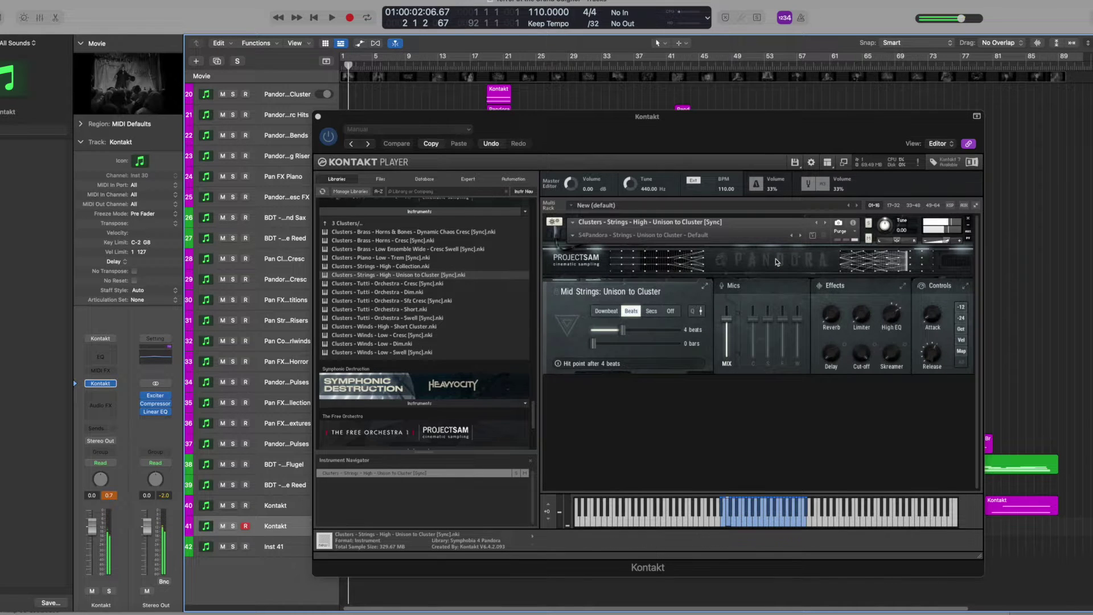
Load Tonal - Brass - Horns - Dynamic - Dim from the 4 Tonal folder and switch between its C1, D1 and E1 articulations, ending on E1.
{"action": "double_click", "coordinate": [441, 268]}
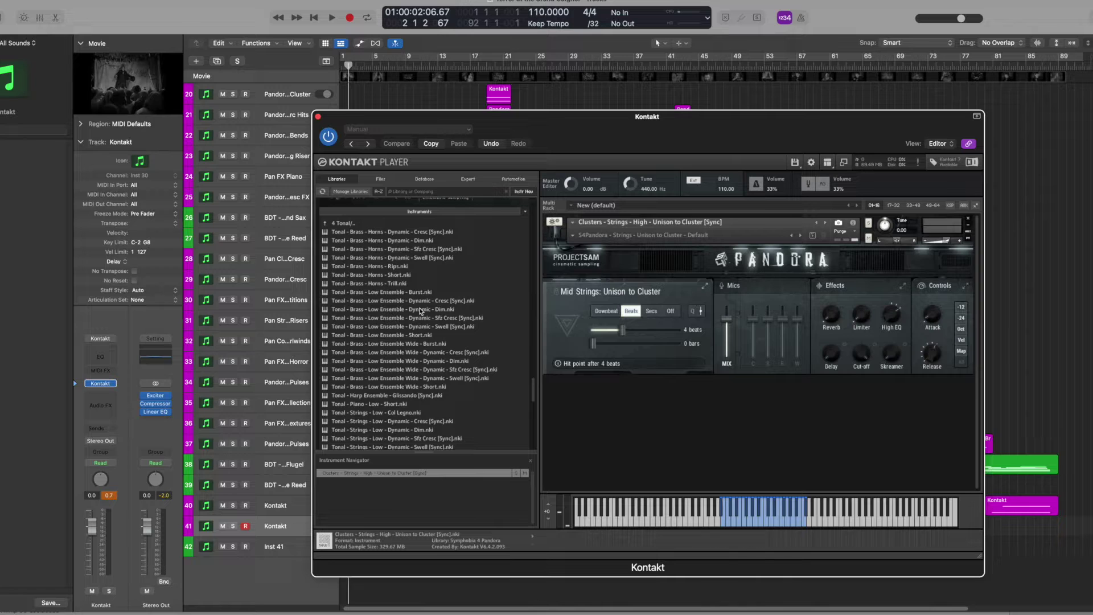
{"action": "double_click", "coordinate": [398, 240]}
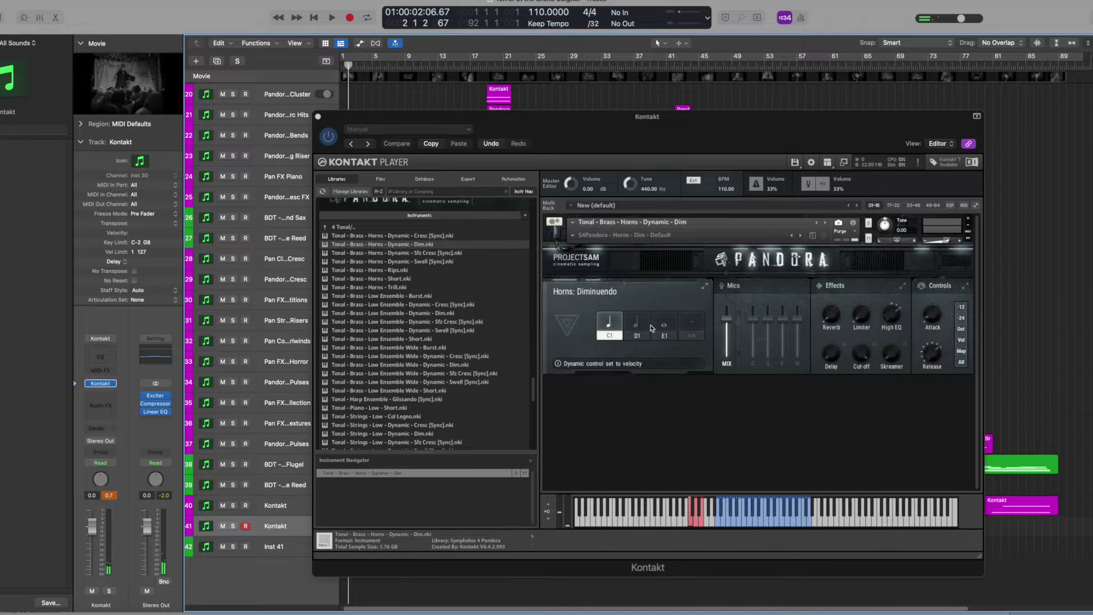
{"action": "left_click", "coordinate": [622, 328]}
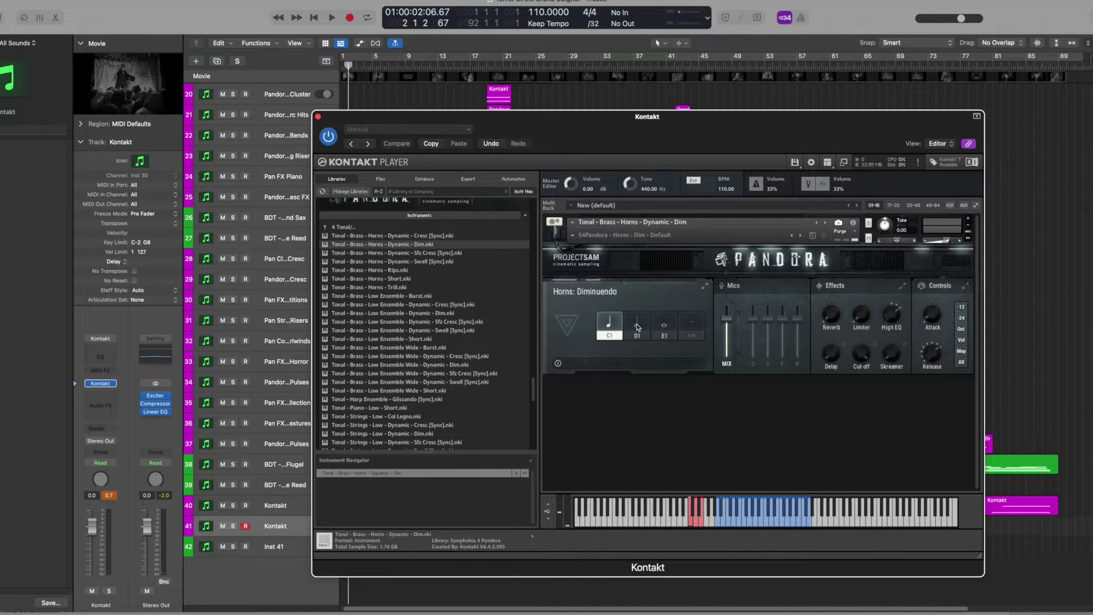
{"action": "left_click", "coordinate": [637, 328]}
{"action": "left_click", "coordinate": [664, 328]}
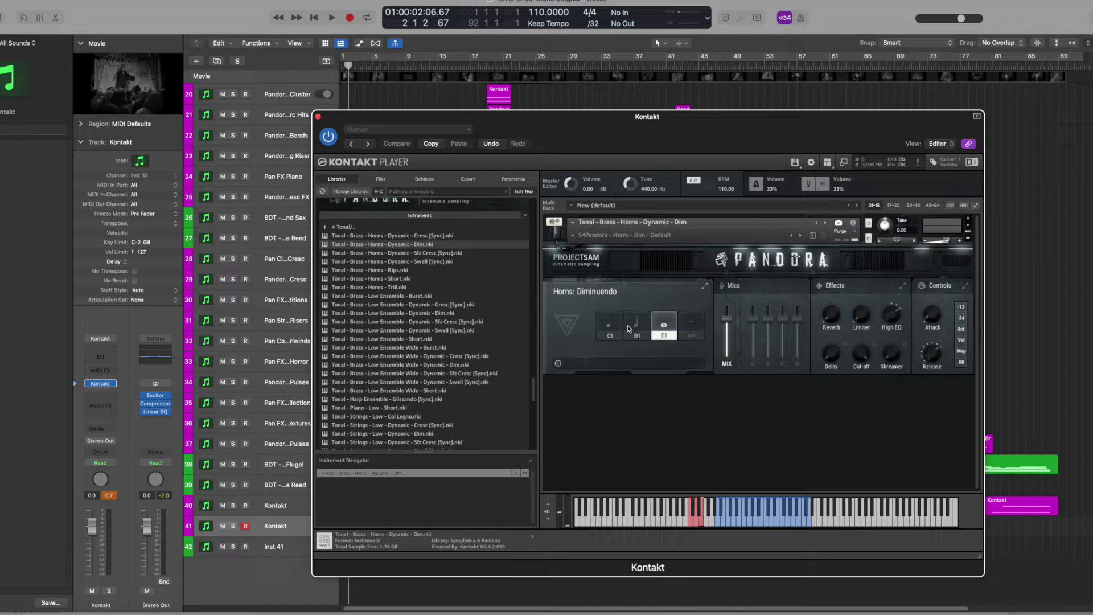
{"action": "left_click", "coordinate": [641, 328]}
{"action": "left_click", "coordinate": [618, 328]}
{"action": "left_click", "coordinate": [640, 328]}
{"action": "left_click", "coordinate": [662, 327]}
Load Tonal - Strings - Low - Dynamic - Sfz Cresc [Sync] from the Tonal patches.
{"action": "scroll", "coordinate": [375, 293], "scroll_direction": "down", "scroll_amount": 2}
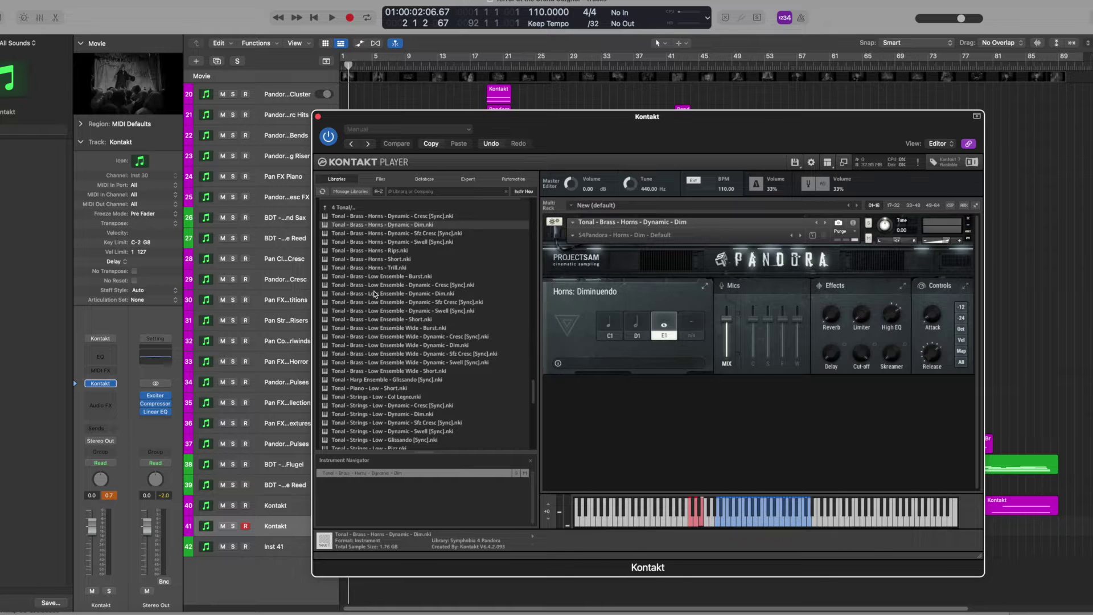
{"action": "scroll", "coordinate": [379, 296], "scroll_direction": "down", "scroll_amount": 2}
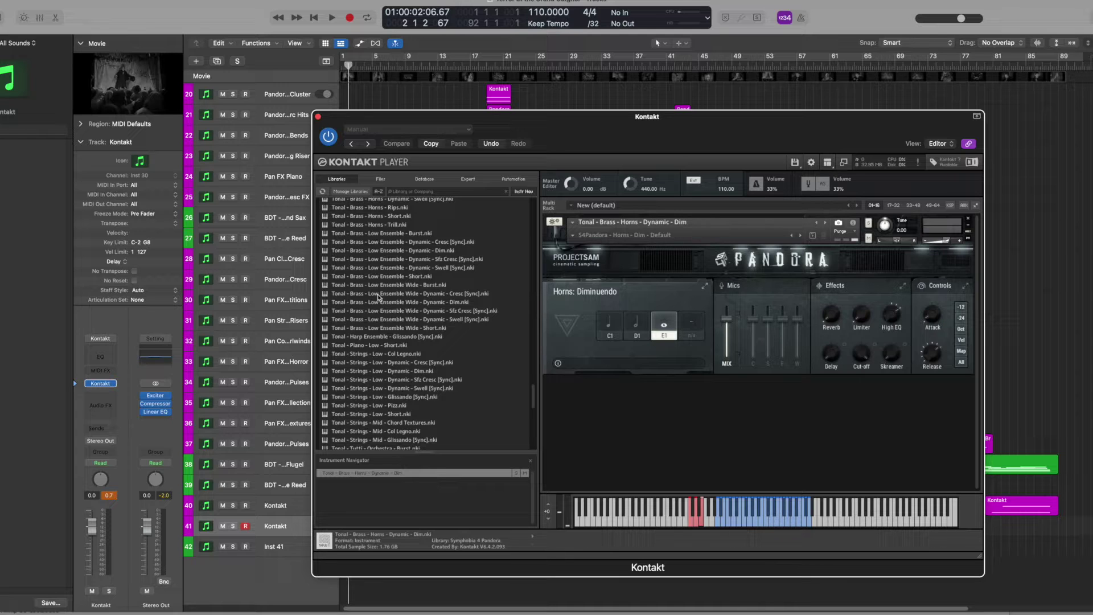
{"action": "scroll", "coordinate": [379, 296], "scroll_direction": "down", "scroll_amount": 3}
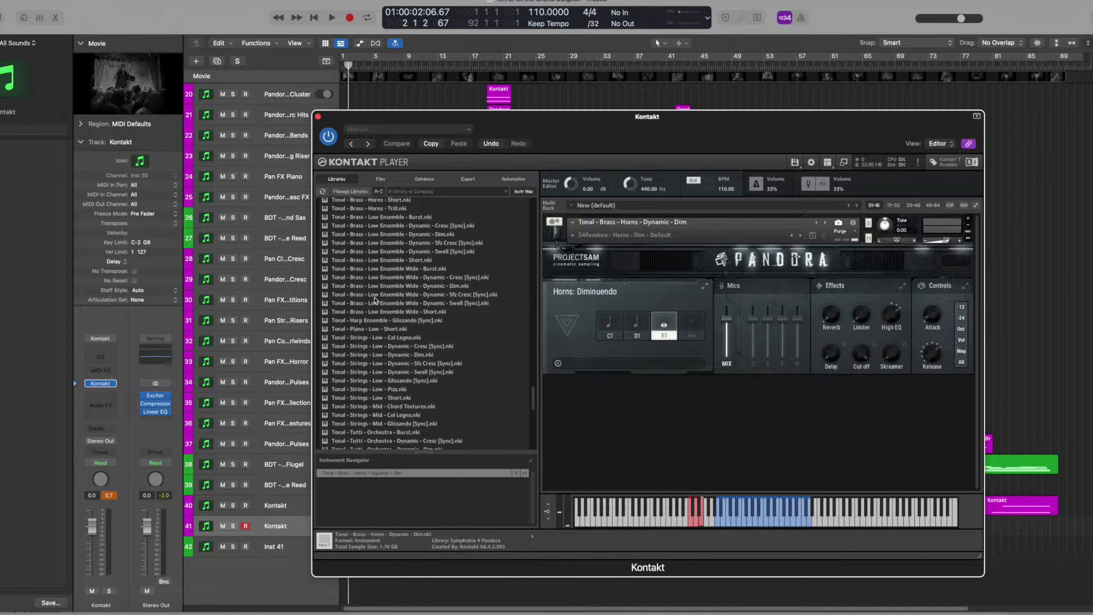
{"action": "scroll", "coordinate": [376, 301], "scroll_direction": "down", "scroll_amount": 1}
{"action": "double_click", "coordinate": [372, 316]}
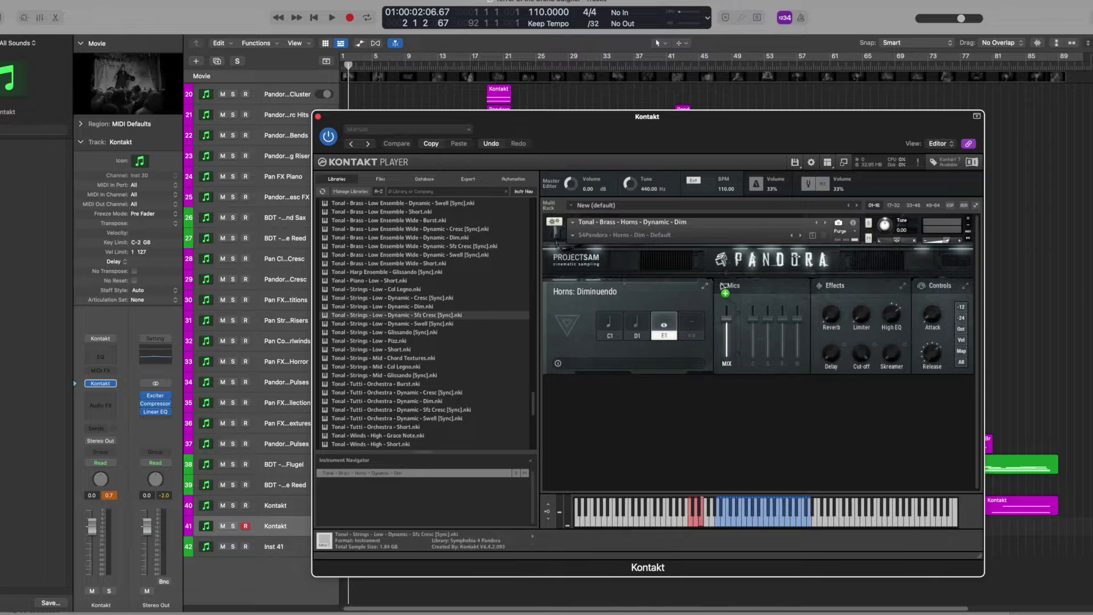
From the 5 Pulses folder, load Cluster Pulses - Brass - Trumpets - Open - Cresc, followed by Tonal Pulses - Strings - Low.
{"action": "left_click", "coordinate": [575, 208]}
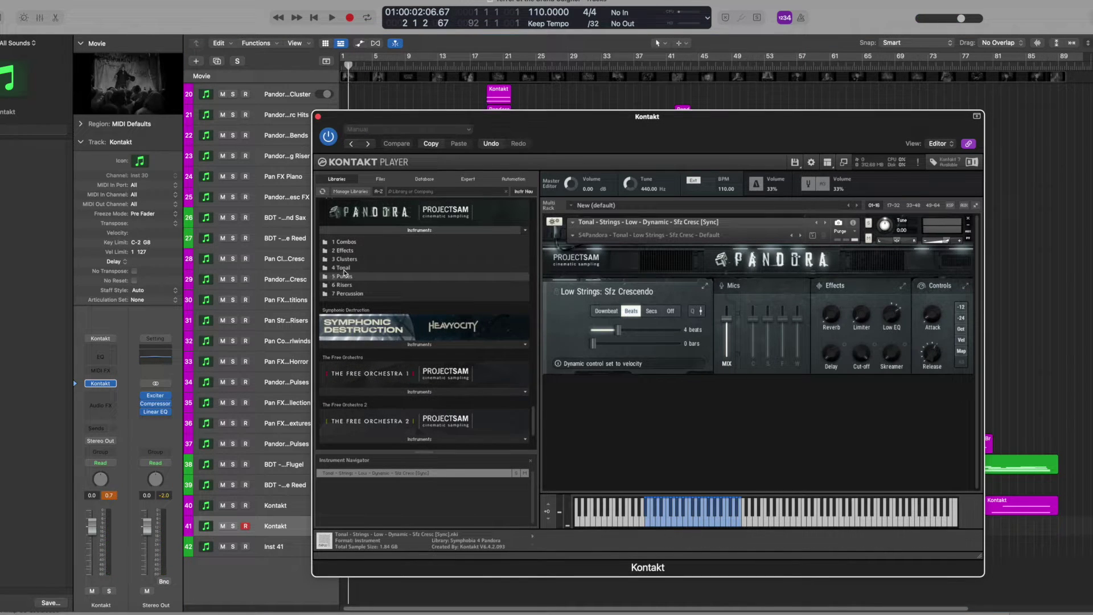
{"action": "left_click", "coordinate": [344, 273]}
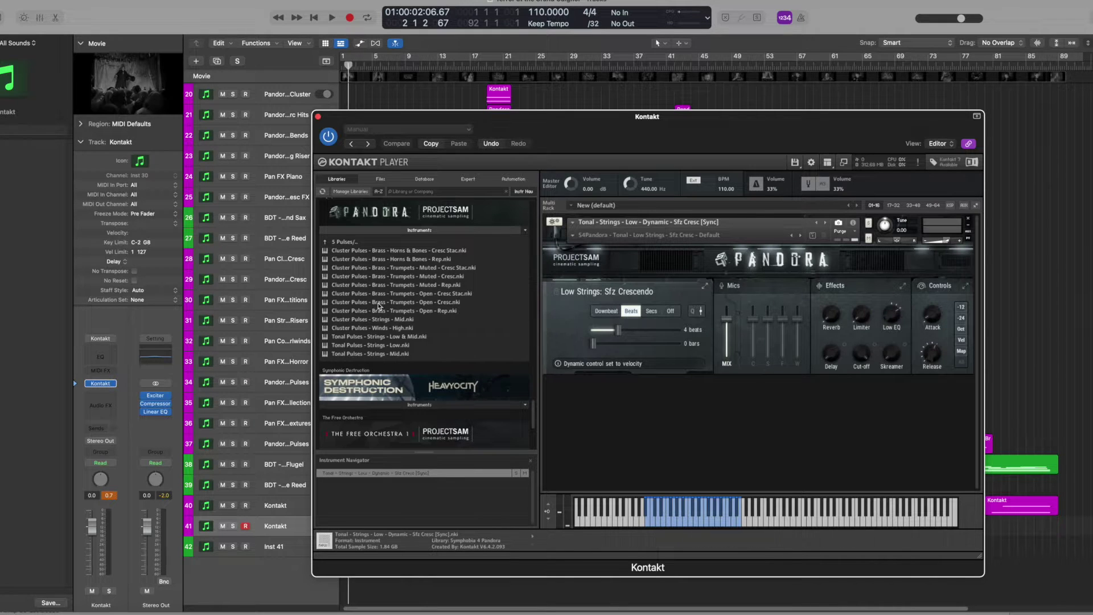
{"action": "scroll", "coordinate": [380, 305], "scroll_direction": "down", "scroll_amount": 1}
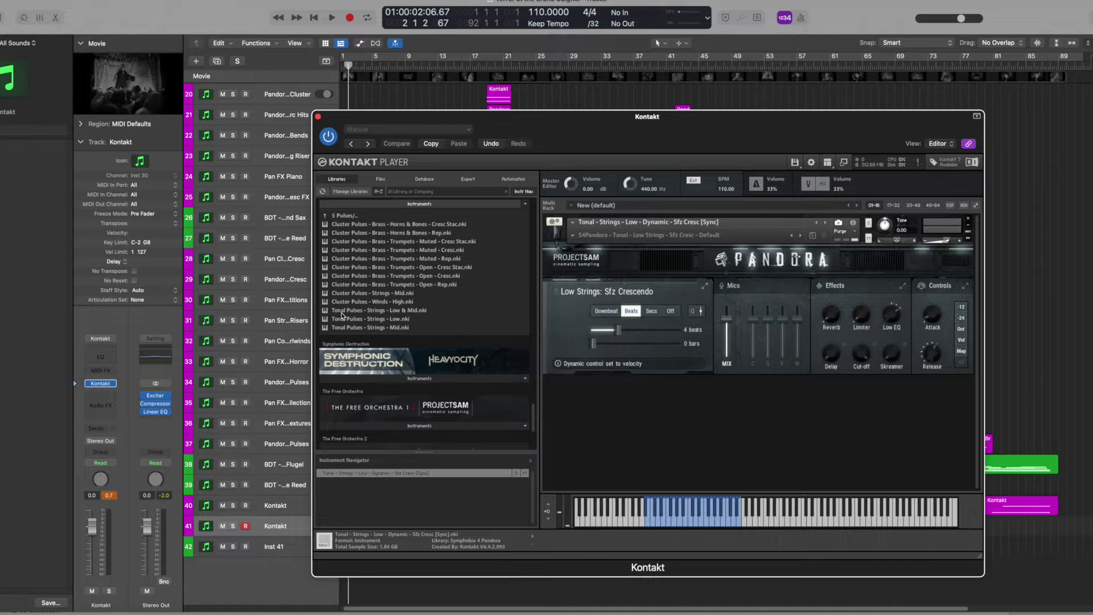
{"action": "double_click", "coordinate": [346, 276]}
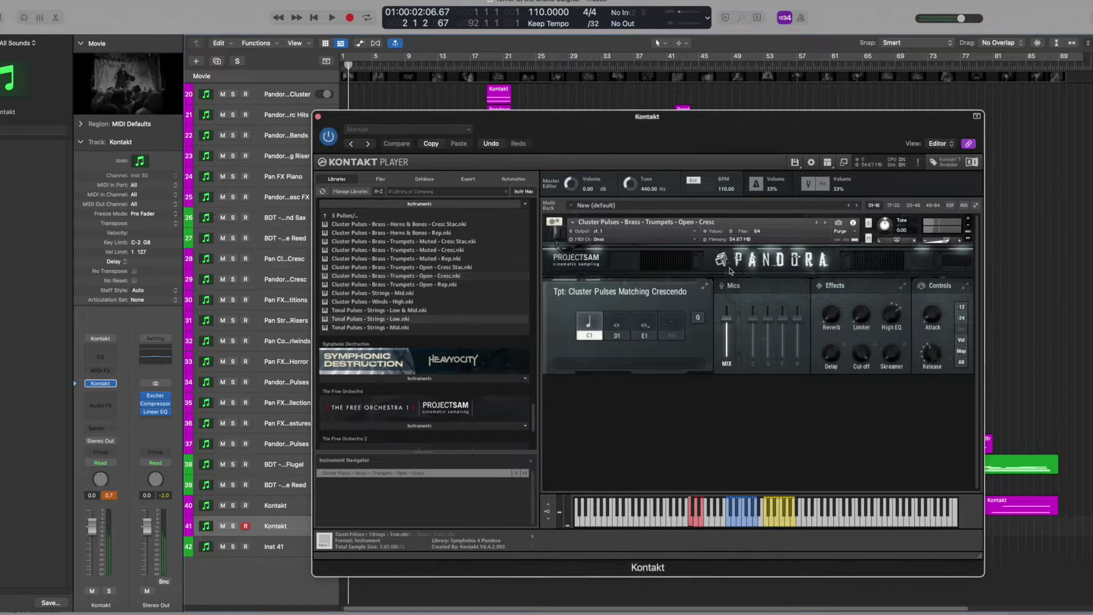
{"action": "double_click", "coordinate": [370, 319]}
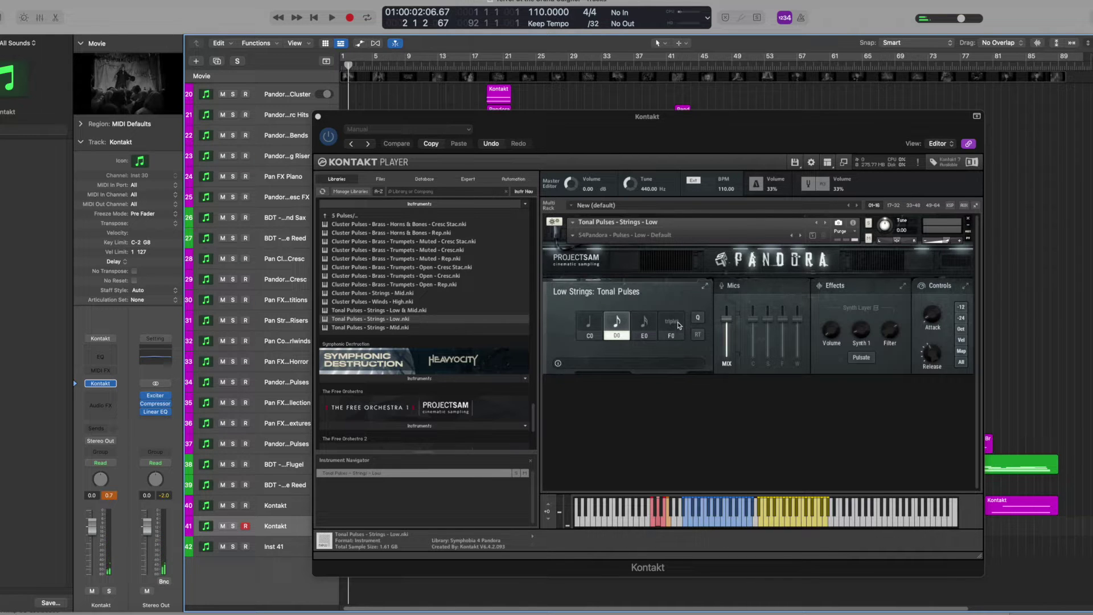
Load String Risers - Harmonics [Sync] from Pandora's 6 Risers folder.
{"action": "left_click", "coordinate": [344, 216]}
{"action": "left_click", "coordinate": [344, 216]}
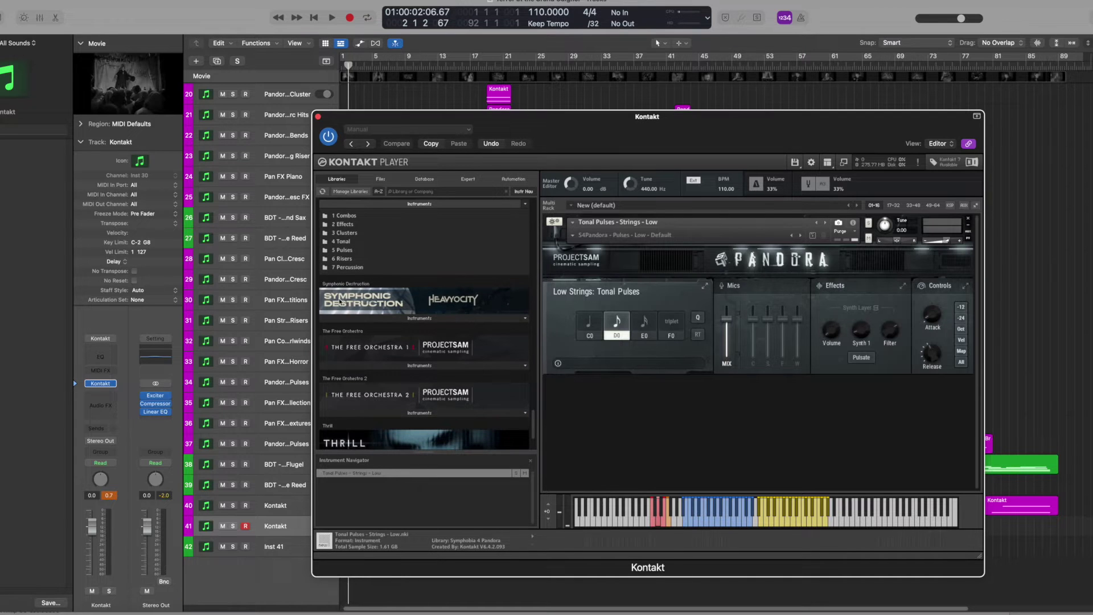
{"action": "double_click", "coordinate": [337, 259]}
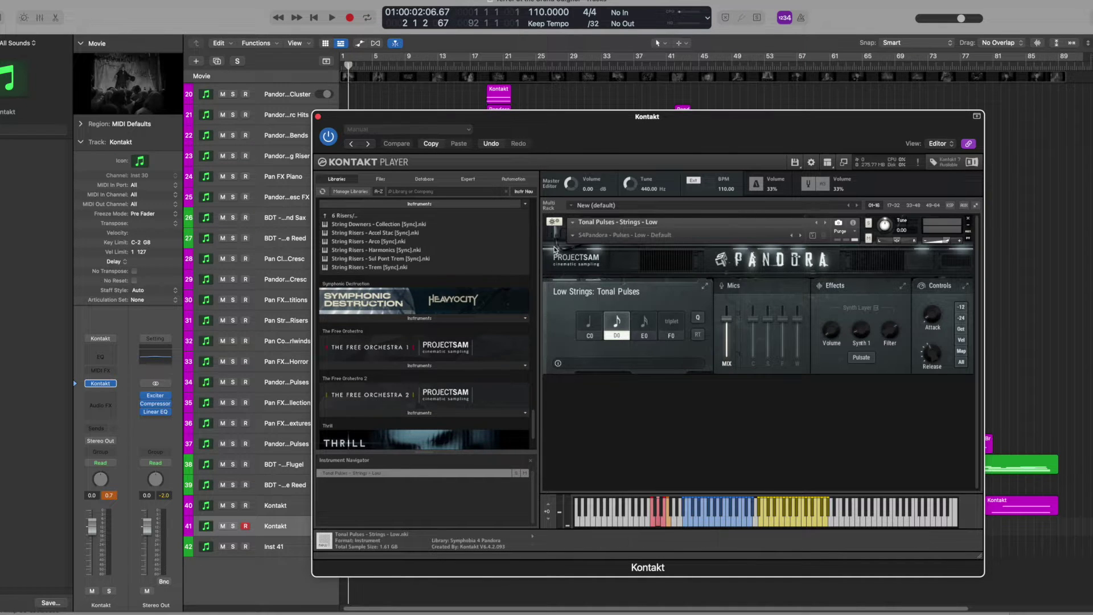
{"action": "double_click", "coordinate": [490, 250]}
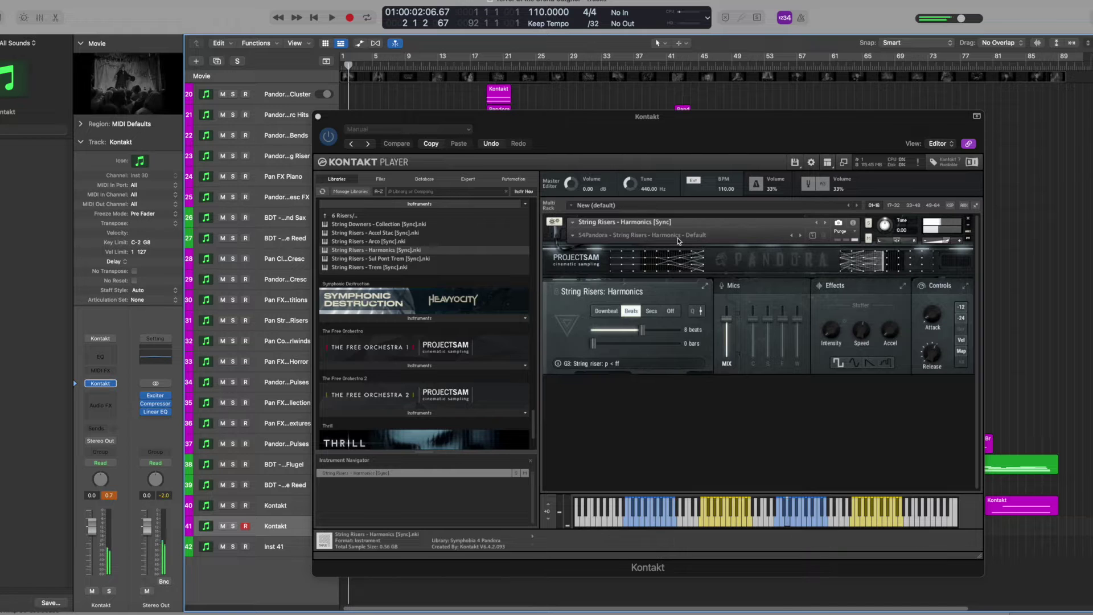
From Pandora's 7 Percussion folder, load Cinematic Drums - Hits & Rolls [Sync], followed by Cymbal Ensemble - Effects Collection.
{"action": "left_click", "coordinate": [443, 340]}
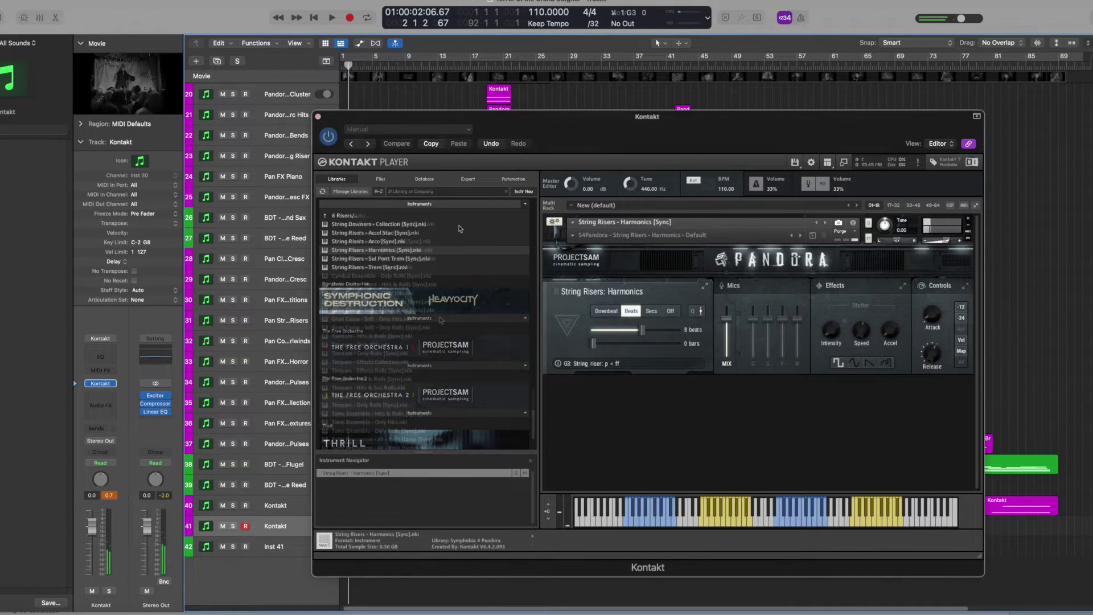
{"action": "scroll", "coordinate": [443, 340], "scroll_direction": "down", "scroll_amount": 3}
{"action": "scroll", "coordinate": [442, 340], "scroll_direction": "up", "scroll_amount": 5}
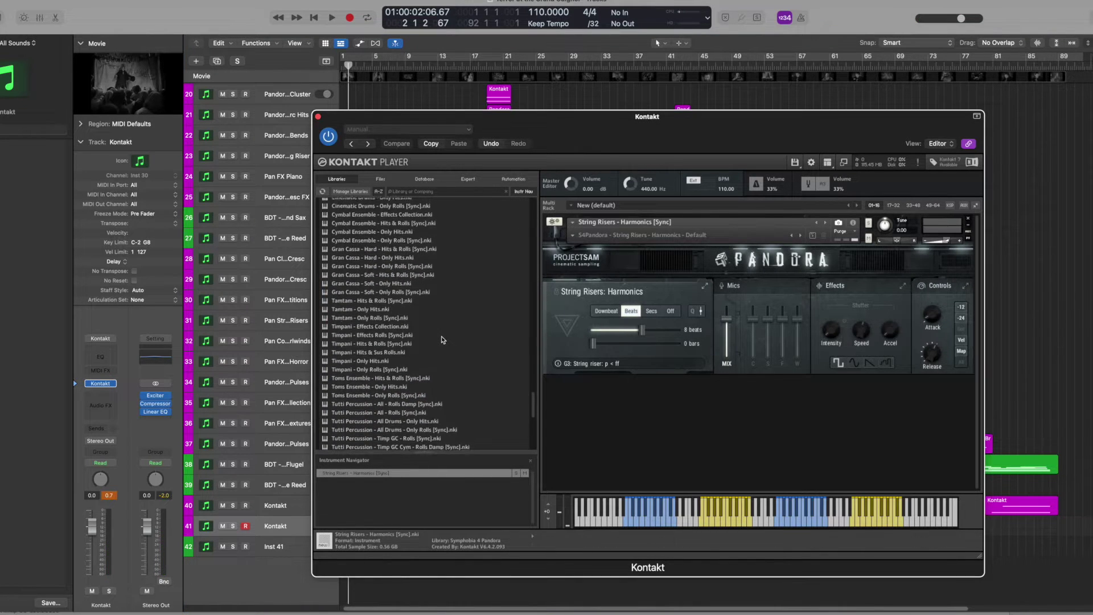
{"action": "scroll", "coordinate": [424, 290], "scroll_direction": "down", "scroll_amount": 1}
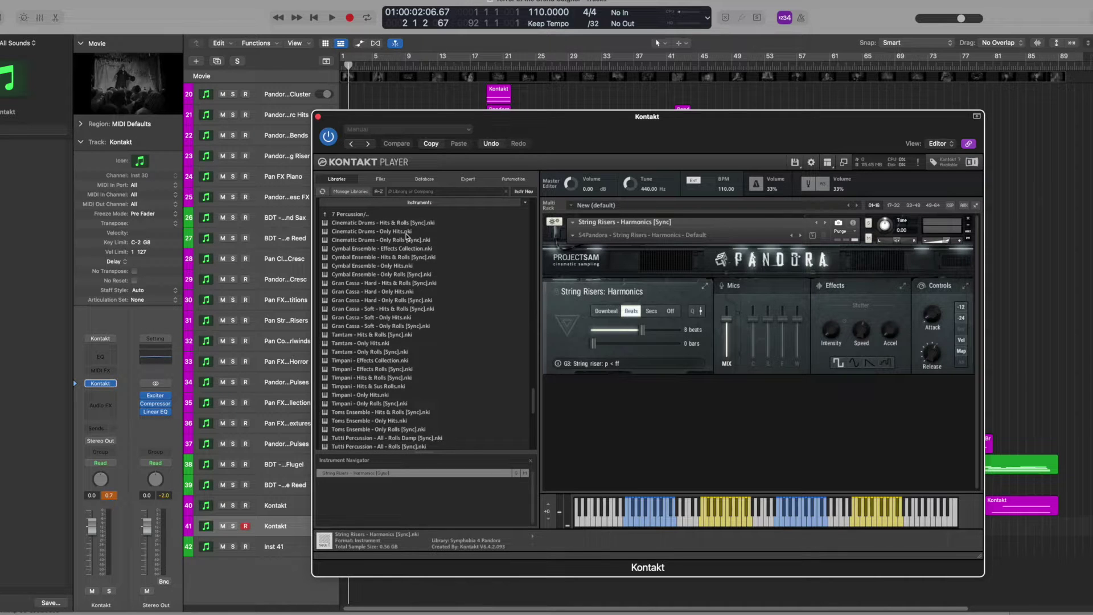
{"action": "scroll", "coordinate": [408, 237], "scroll_direction": "down", "scroll_amount": 1}
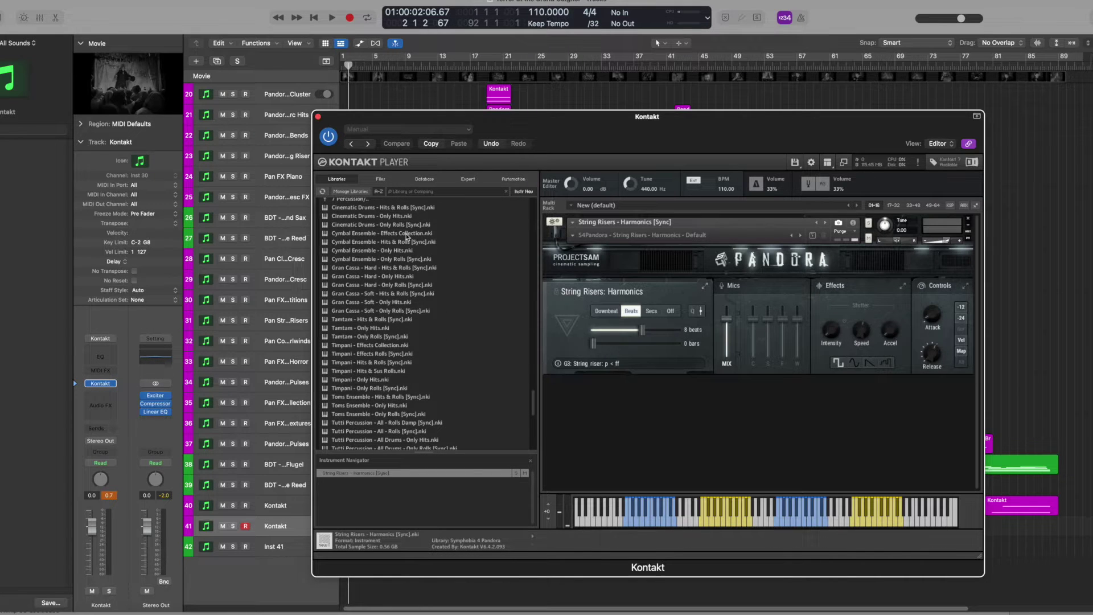
{"action": "scroll", "coordinate": [407, 237], "scroll_direction": "up", "scroll_amount": 1}
{"action": "left_click_drag", "start_coordinate": [360, 222], "coordinate": [749, 239]}
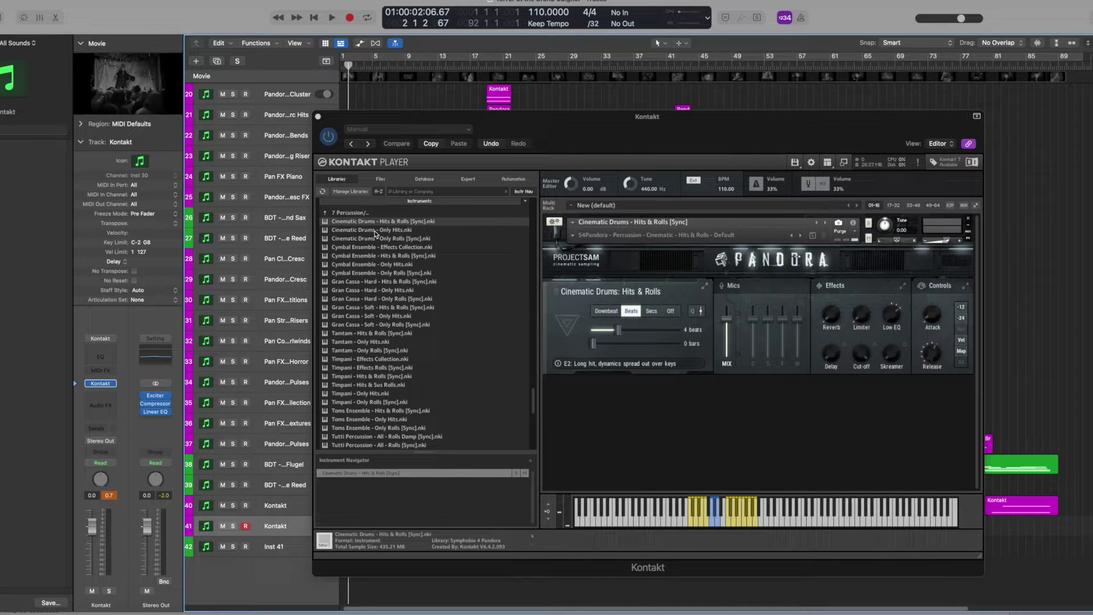
{"action": "scroll", "coordinate": [375, 234], "scroll_direction": "up", "scroll_amount": 1}
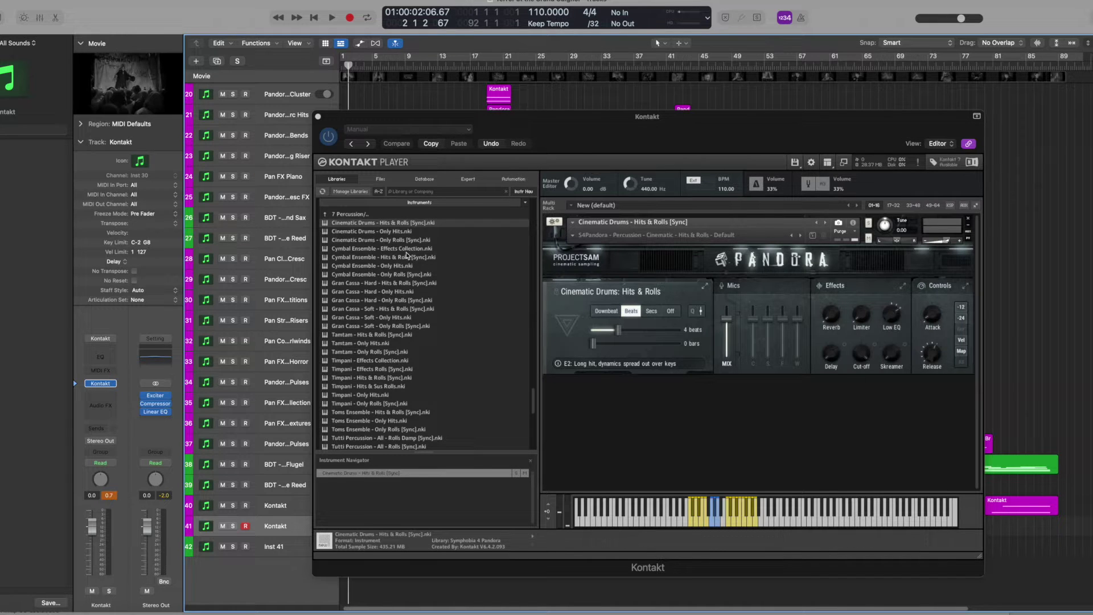
{"action": "double_click", "coordinate": [363, 249]}
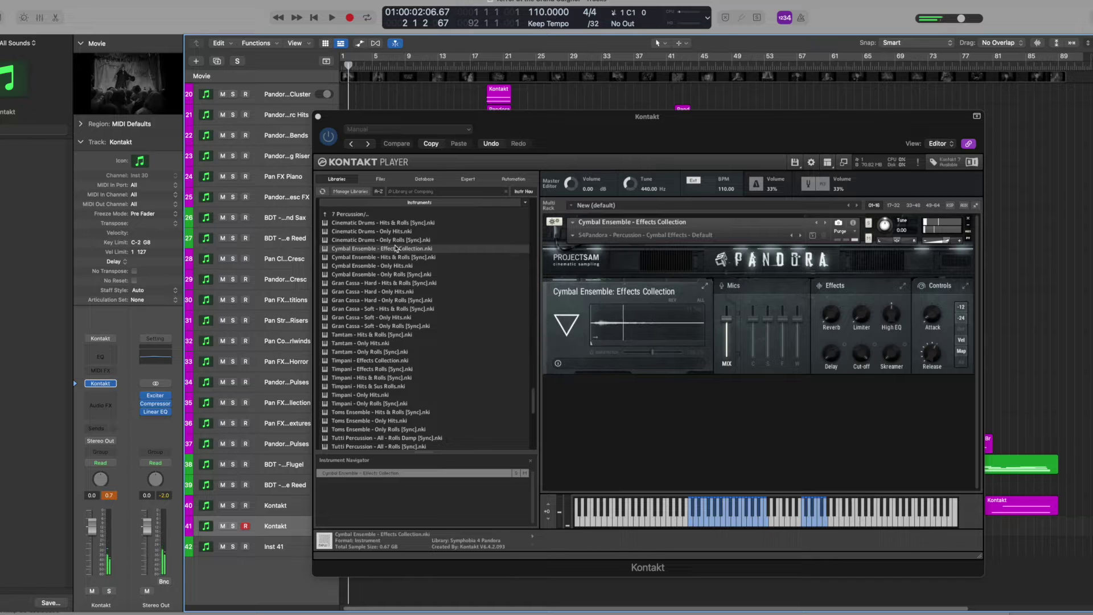
Examine the remaining Percussion patches, highlighting entries for Cymbal Ensemble, Gran Cassa, Tamtam, Timpani, Toms Ensemble and Tutti Percussion.
{"action": "left_click", "coordinate": [380, 260]}
{"action": "left_click", "coordinate": [380, 257]}
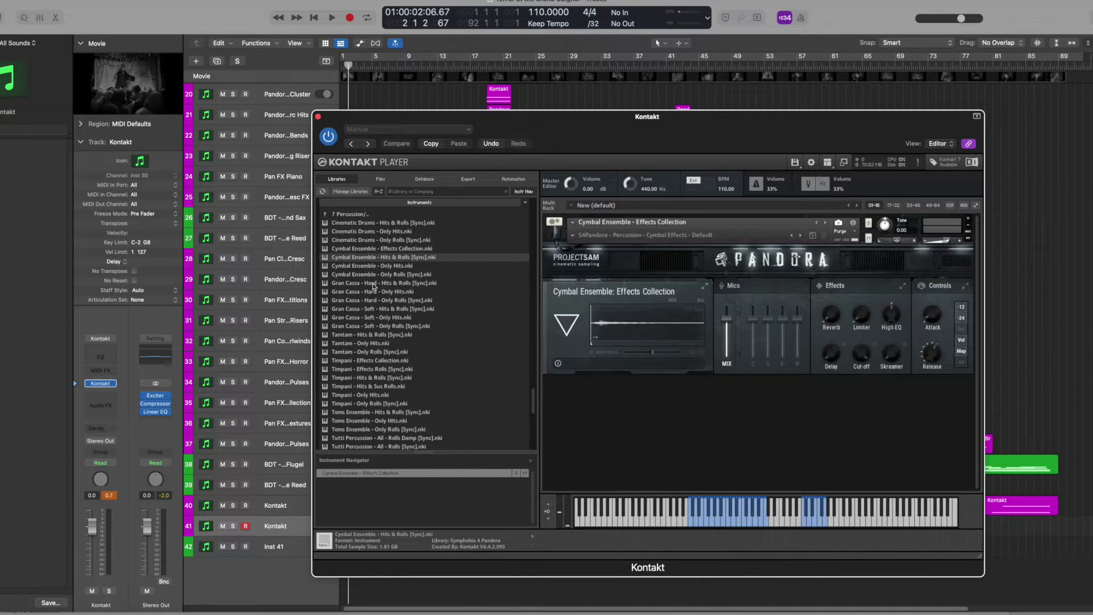
{"action": "left_click", "coordinate": [392, 284]}
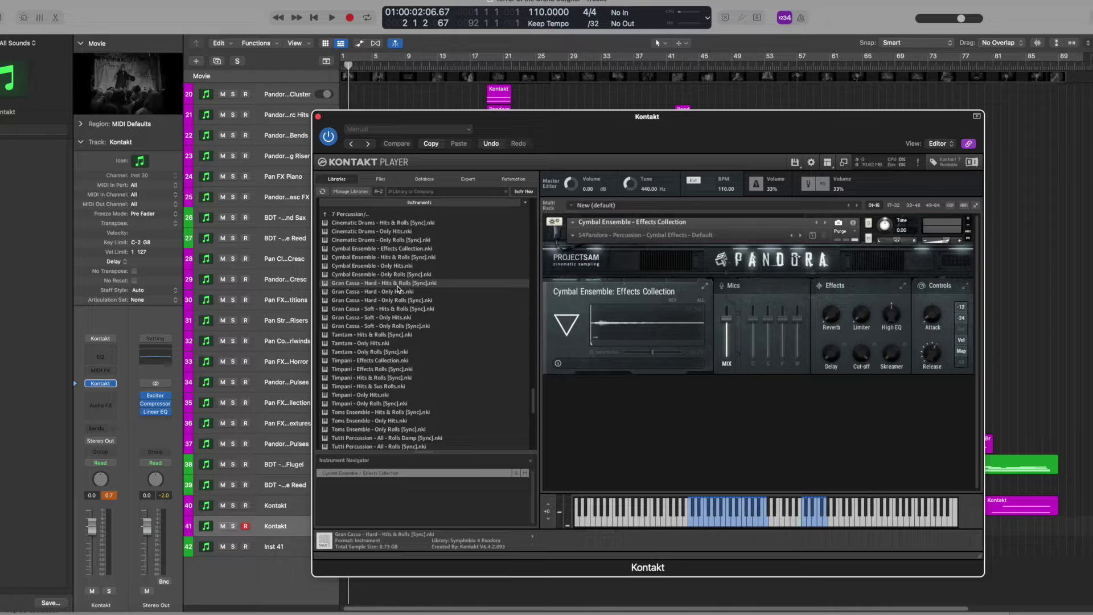
{"action": "scroll", "coordinate": [364, 303], "scroll_direction": "down", "scroll_amount": 2}
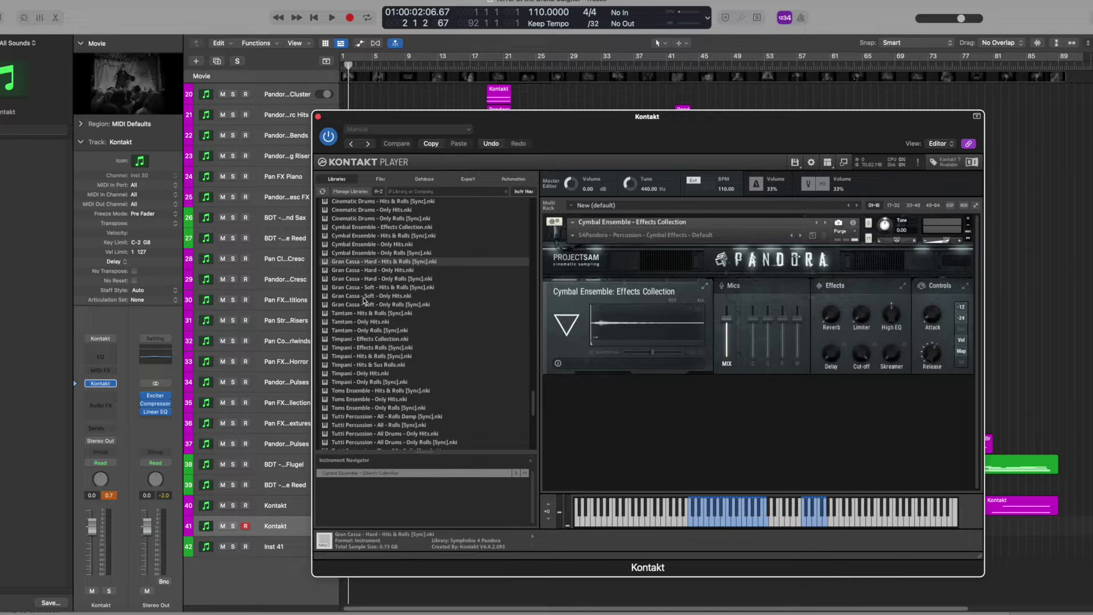
{"action": "left_click", "coordinate": [353, 313]}
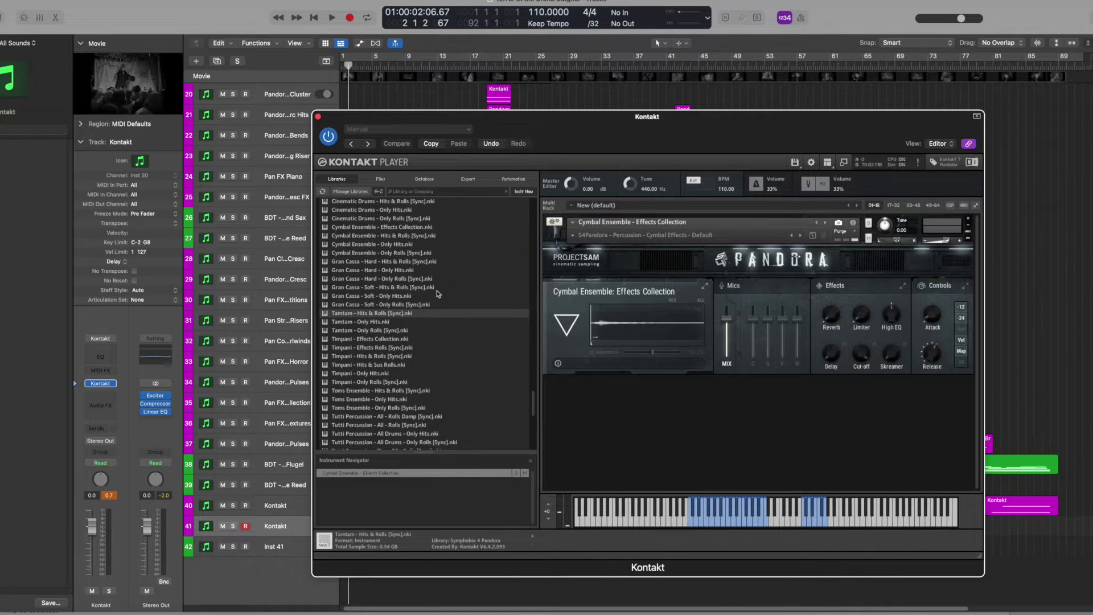
{"action": "scroll", "coordinate": [439, 294], "scroll_direction": "down", "scroll_amount": 4}
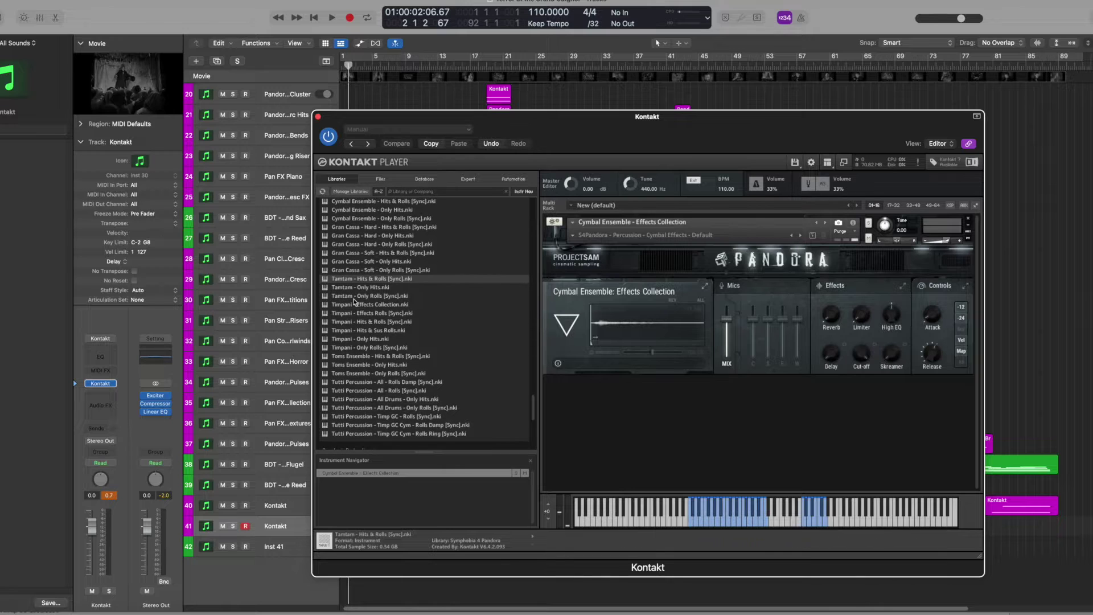
{"action": "left_click", "coordinate": [352, 333]}
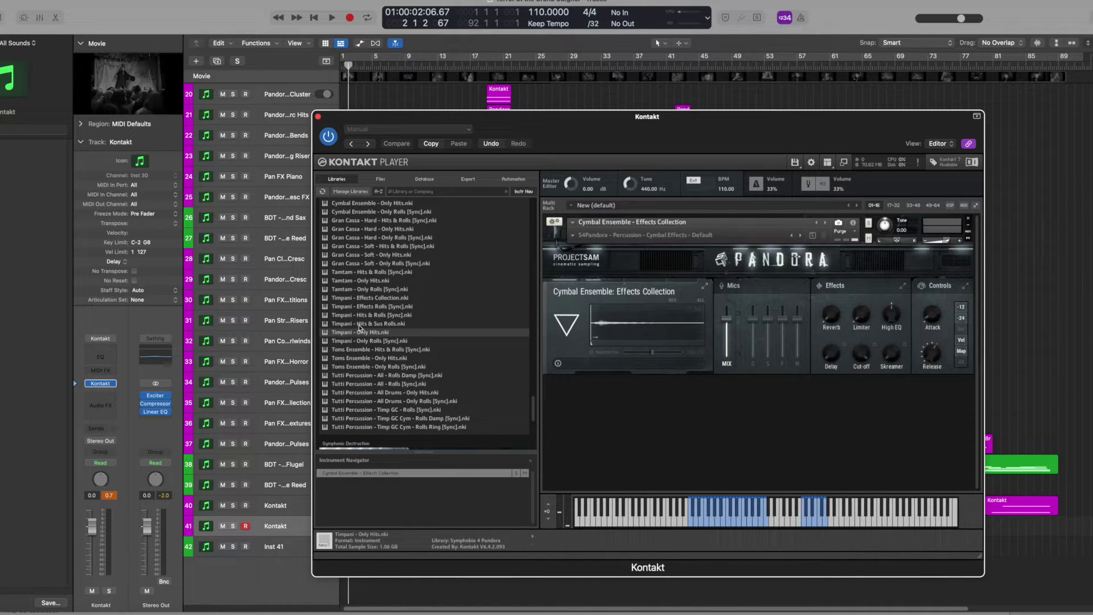
{"action": "scroll", "coordinate": [360, 329], "scroll_direction": "down", "scroll_amount": 4}
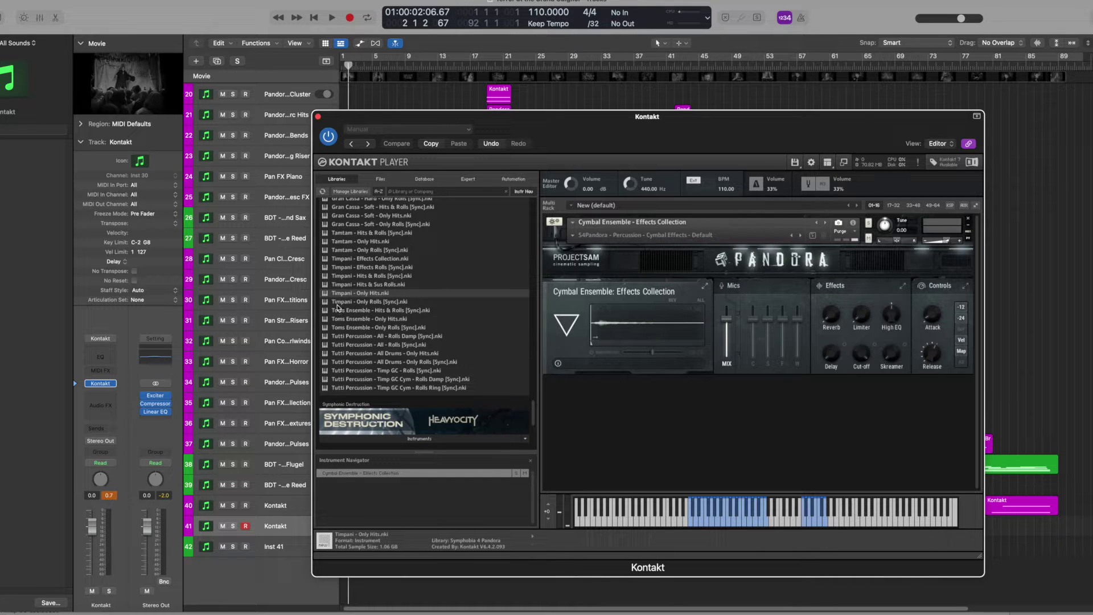
{"action": "left_click", "coordinate": [346, 317]}
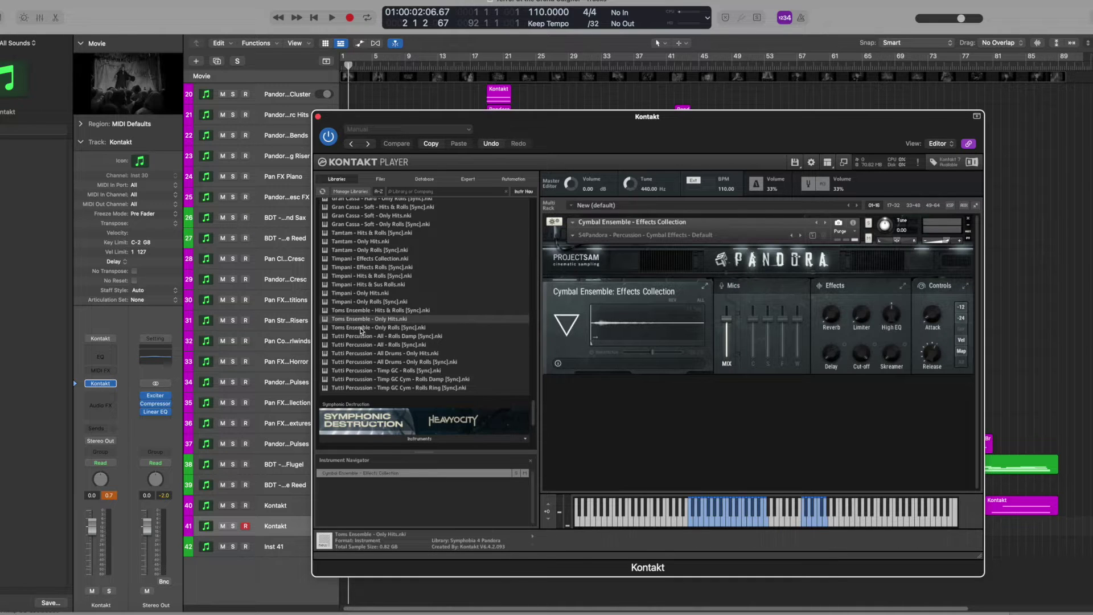
{"action": "scroll", "coordinate": [358, 331], "scroll_direction": "down", "scroll_amount": 2}
{"action": "left_click", "coordinate": [348, 315]}
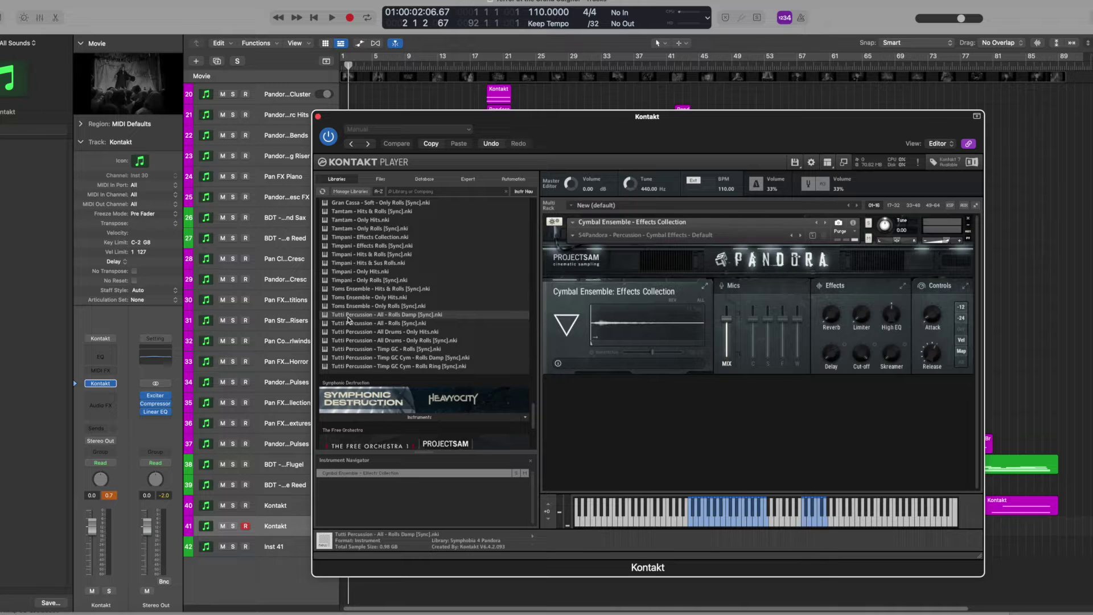
{"action": "scroll", "coordinate": [379, 277], "scroll_direction": "down", "scroll_amount": 2}
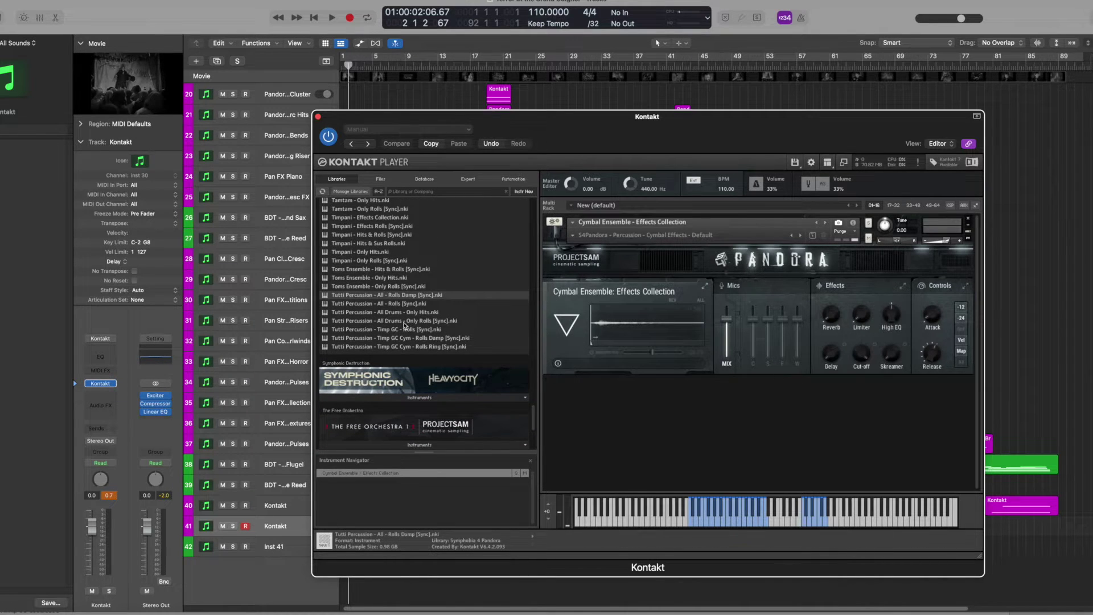
{"action": "scroll", "coordinate": [400, 338], "scroll_direction": "up", "scroll_amount": 5}
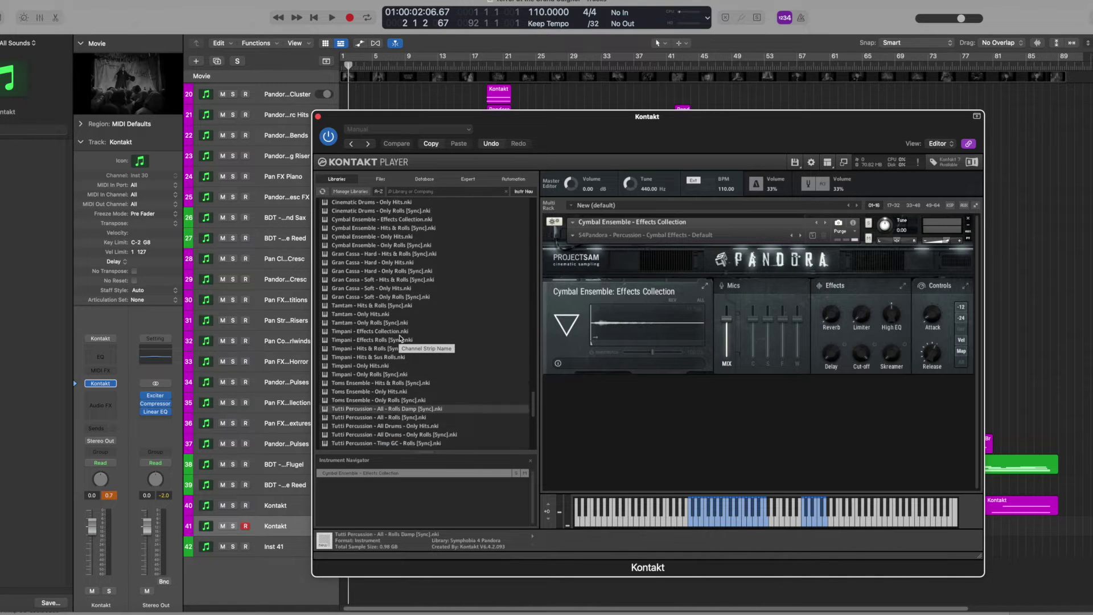
Close the Kontakt window and open the British Drama Toolkit instrument on track 42, Inst 41.
{"action": "left_click", "coordinate": [317, 116]}
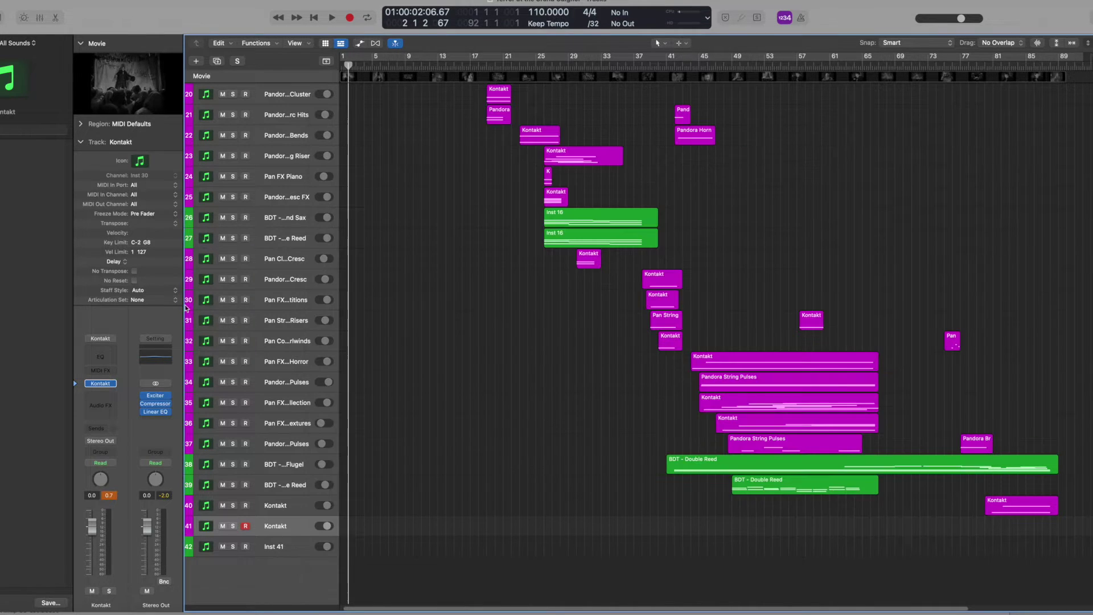
{"action": "left_click", "coordinate": [191, 549]}
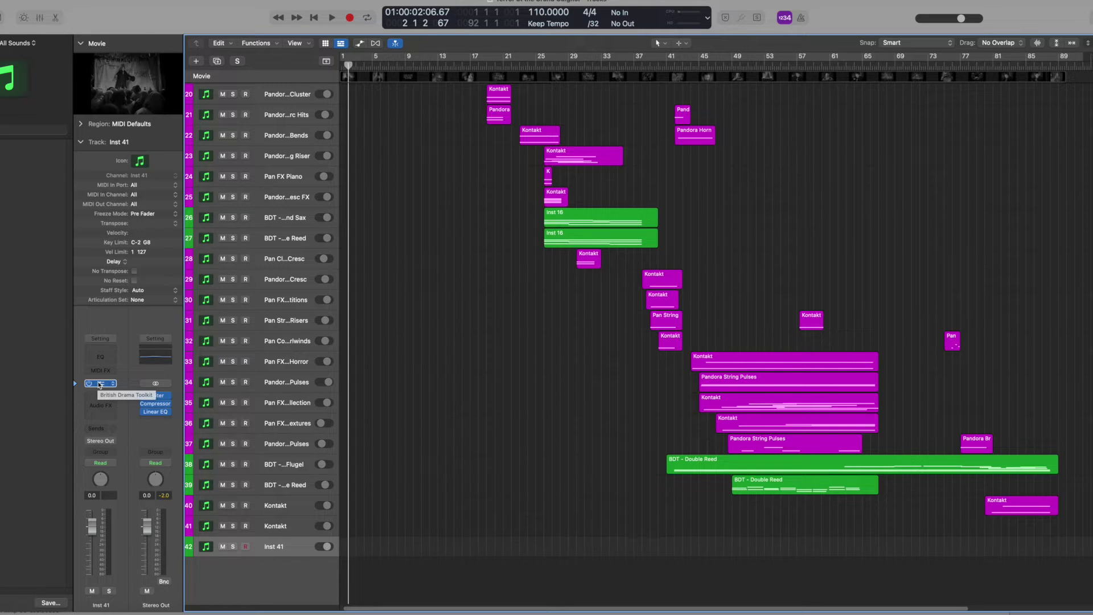
{"action": "left_click", "coordinate": [100, 384]}
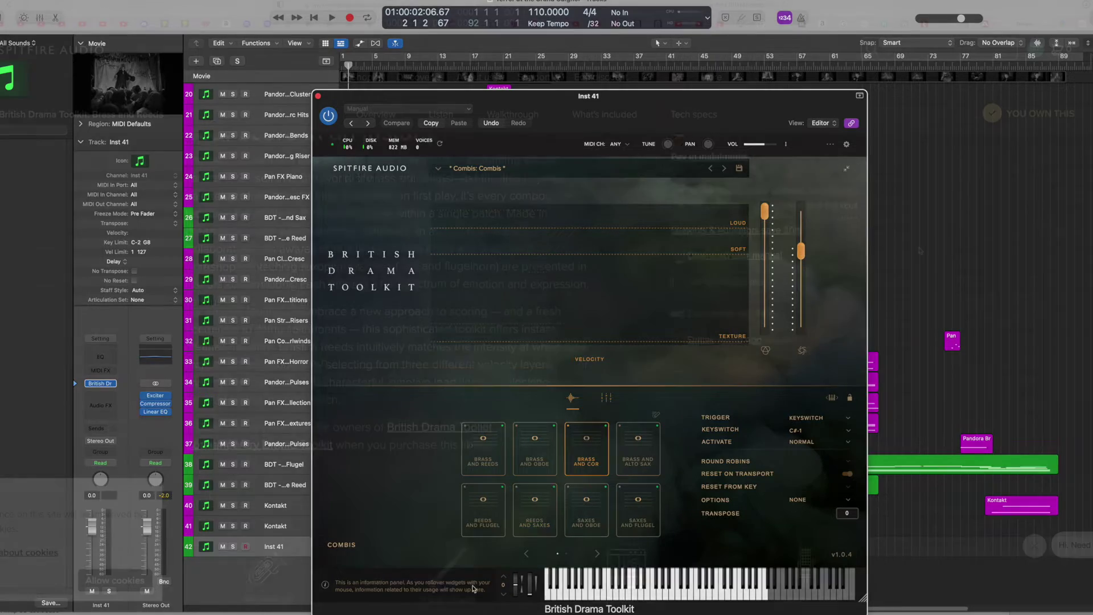
Read the overview on Spitfire Audio's British Drama Toolkit: Brass and Reeds web page, and return to Logic Pro.
{"action": "scroll", "coordinate": [920, 250], "scroll_direction": "down", "scroll_amount": 2}
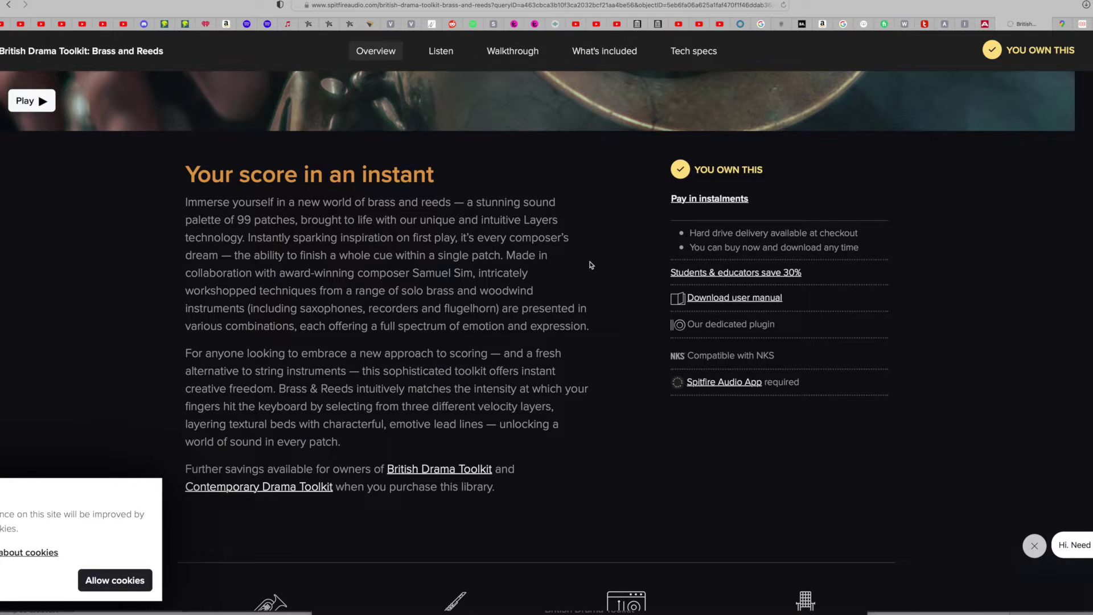
{"action": "scroll", "coordinate": [590, 265], "scroll_direction": "down", "scroll_amount": 4}
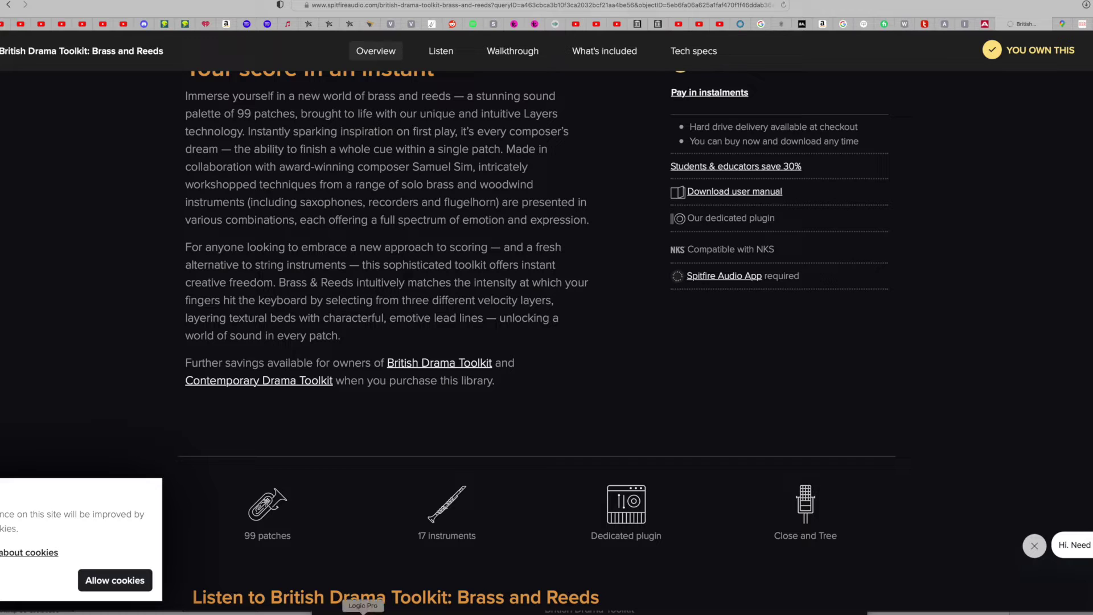
{"action": "left_click", "coordinate": [363, 613]}
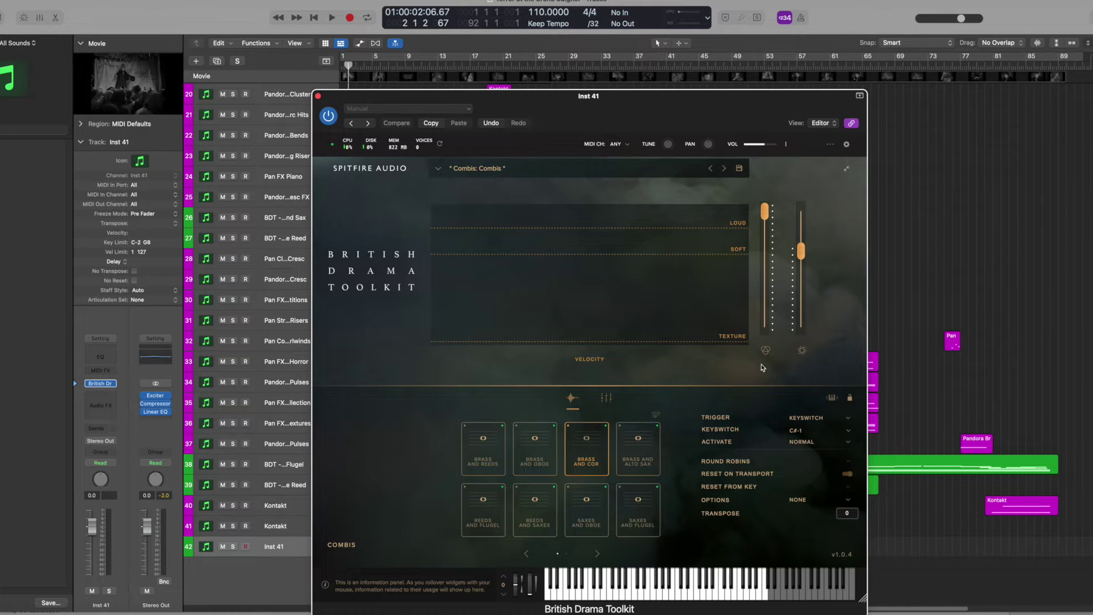
Look through the preset list from Combis to Saxophones, load the Combis preset and select its Brass and Oboe combination.
{"action": "left_click", "coordinate": [438, 172]}
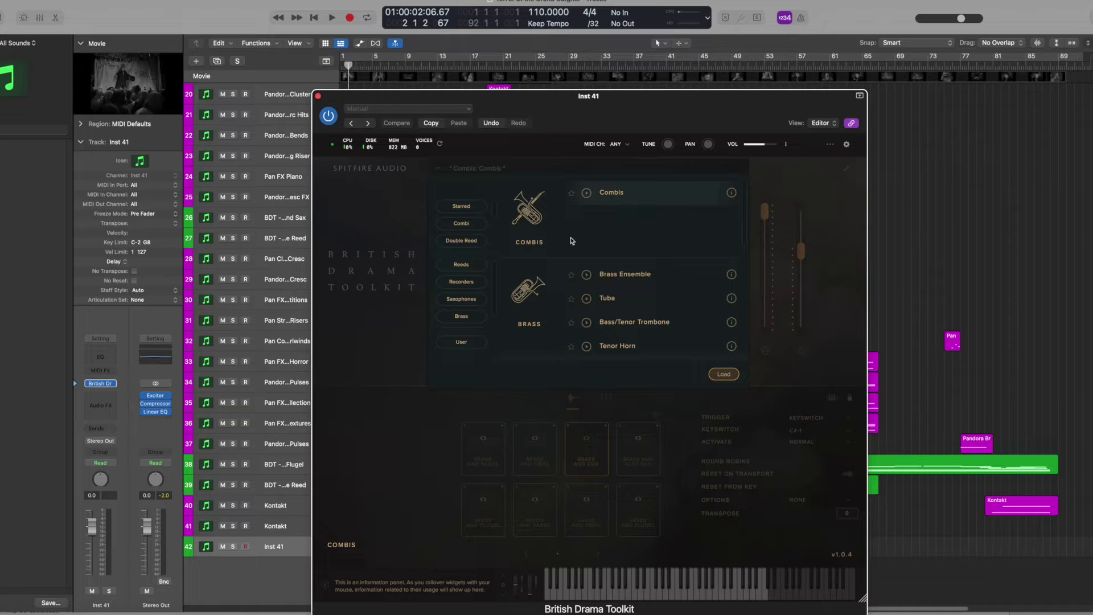
{"action": "scroll", "coordinate": [655, 282], "scroll_direction": "down", "scroll_amount": 3}
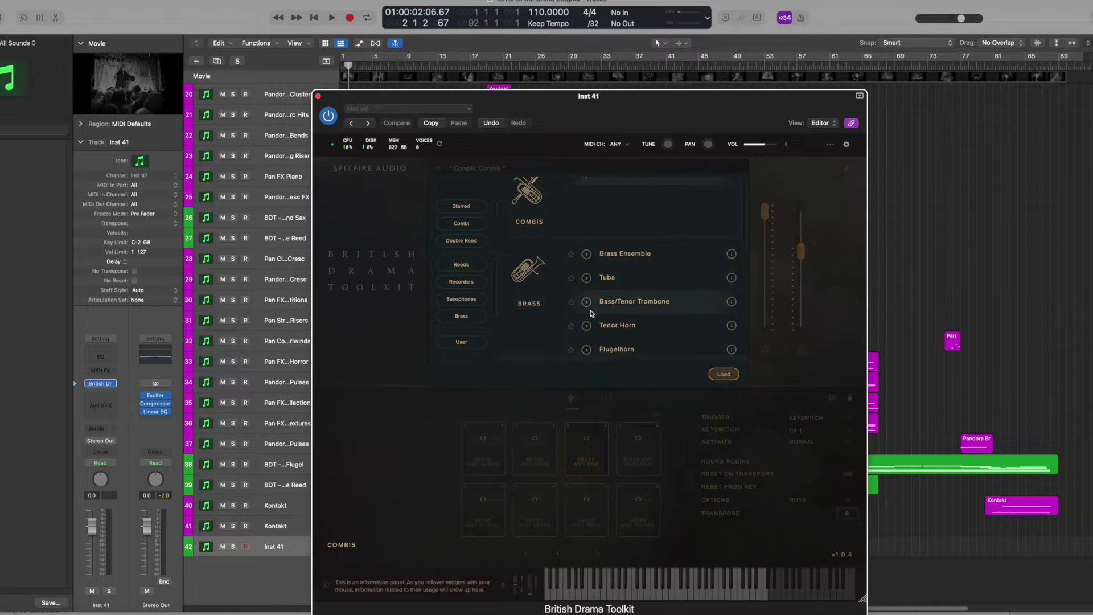
{"action": "scroll", "coordinate": [631, 276], "scroll_direction": "down", "scroll_amount": 2}
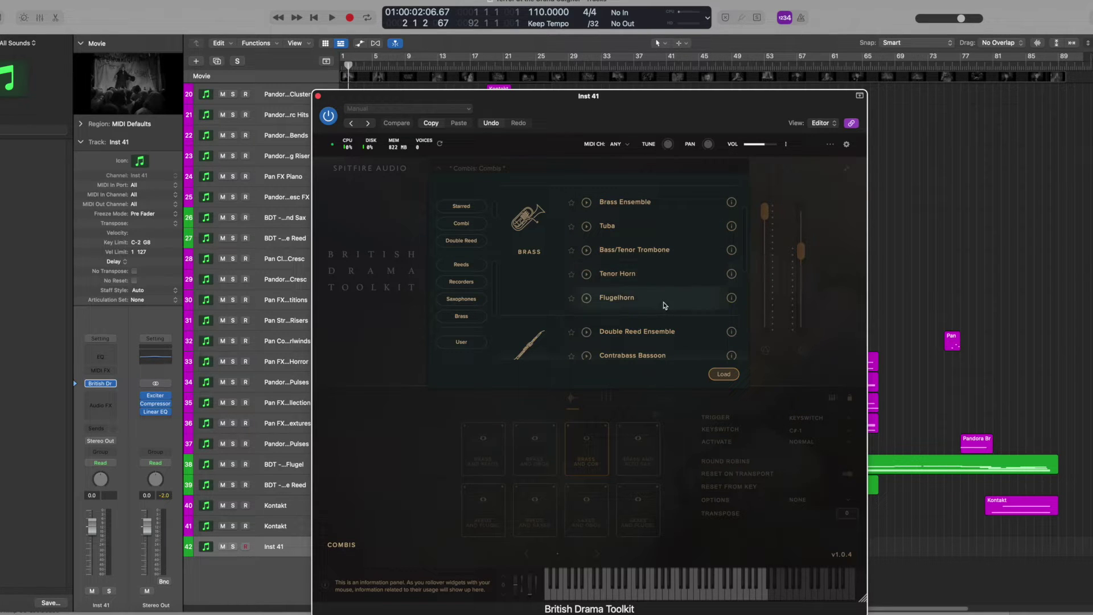
{"action": "scroll", "coordinate": [663, 293], "scroll_direction": "down", "scroll_amount": 4}
{"action": "scroll", "coordinate": [664, 296], "scroll_direction": "down", "scroll_amount": 2}
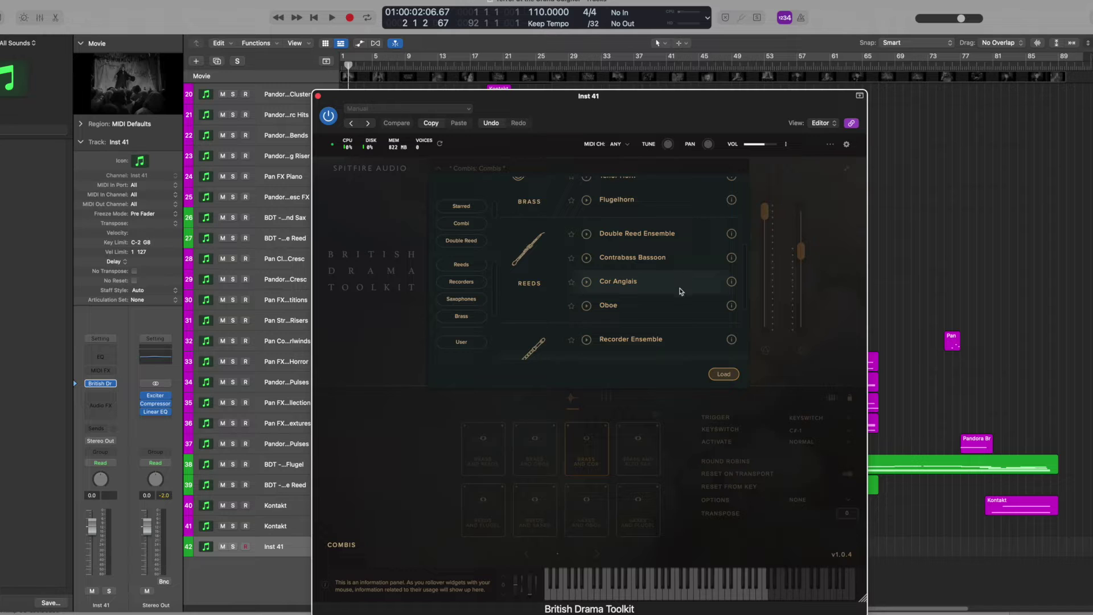
{"action": "scroll", "coordinate": [679, 289], "scroll_direction": "down", "scroll_amount": 3}
{"action": "scroll", "coordinate": [679, 291], "scroll_direction": "down", "scroll_amount": 4}
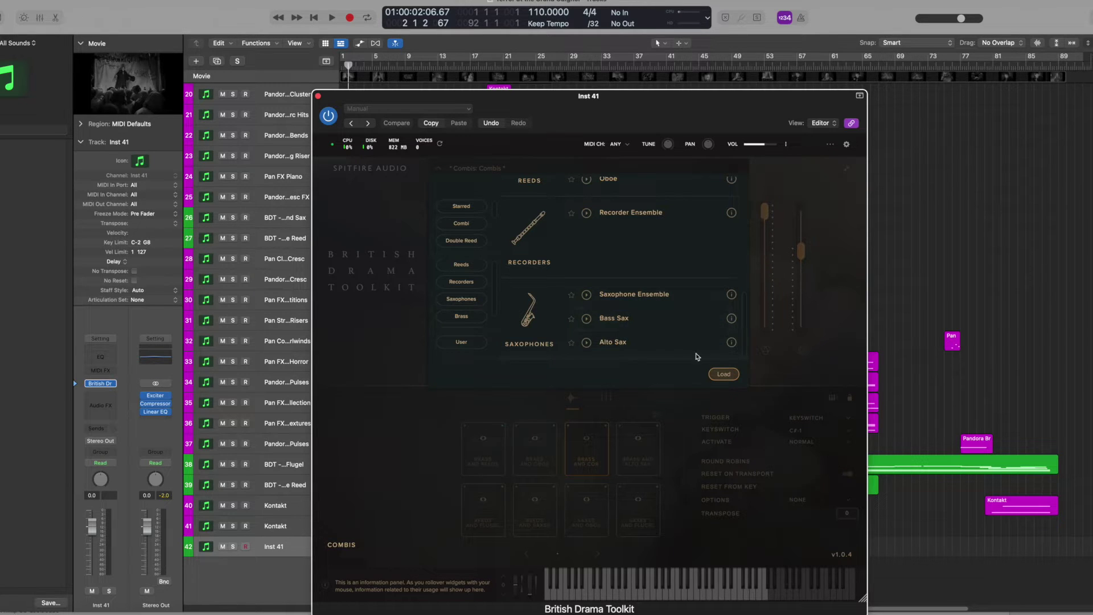
{"action": "scroll", "coordinate": [637, 313], "scroll_direction": "up", "scroll_amount": 10}
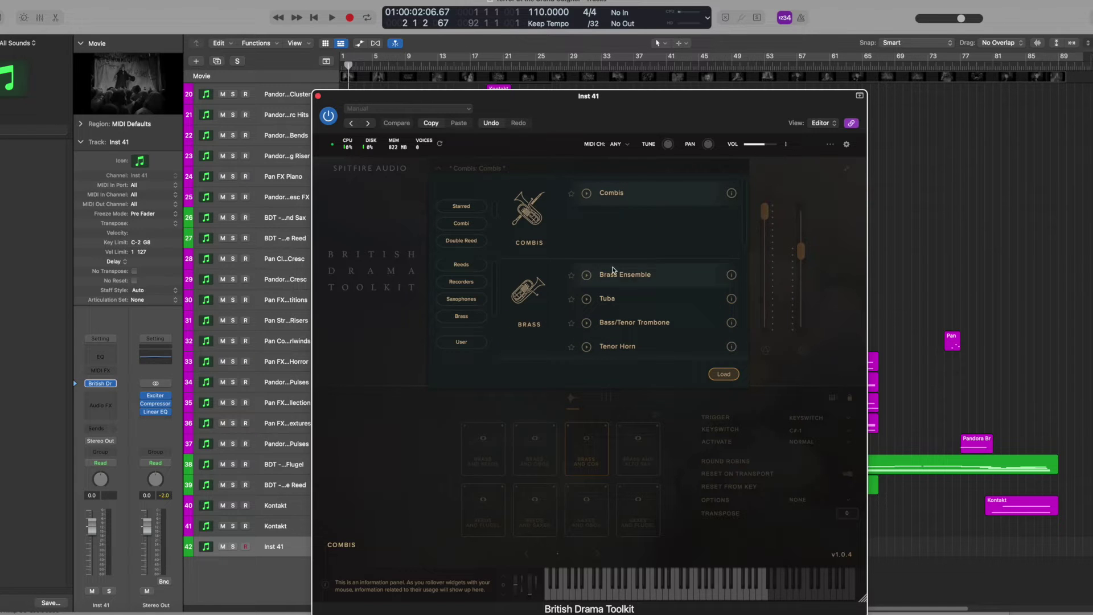
{"action": "double_click", "coordinate": [650, 198]}
{"action": "left_click", "coordinate": [550, 465]}
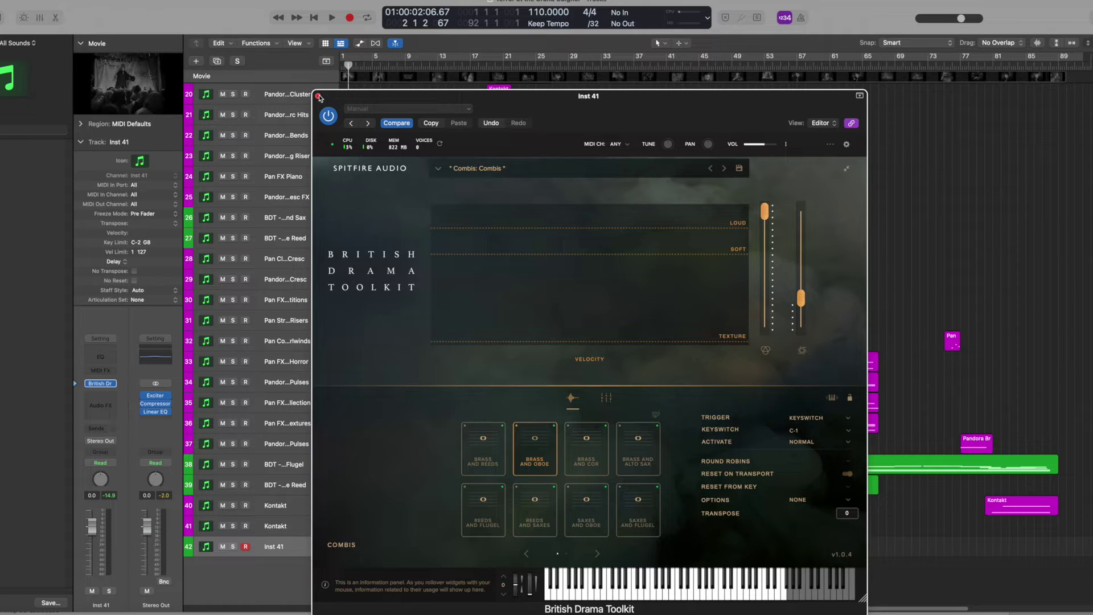
Load the Brass Ensemble preset from the Brass category of British Drama Toolkit.
{"action": "left_click", "coordinate": [439, 169]}
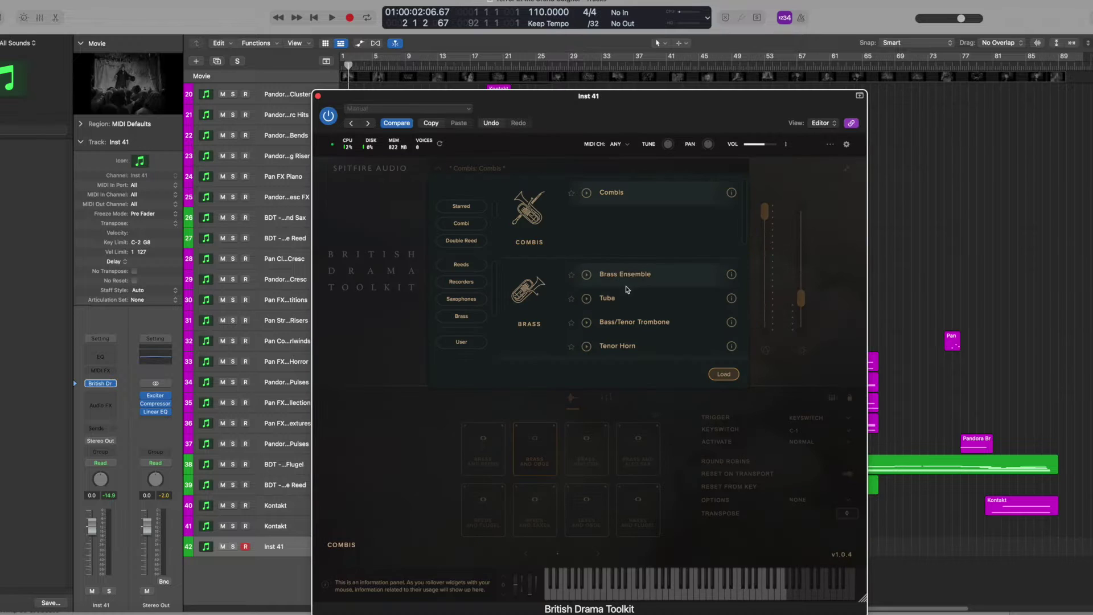
{"action": "left_click", "coordinate": [642, 271]}
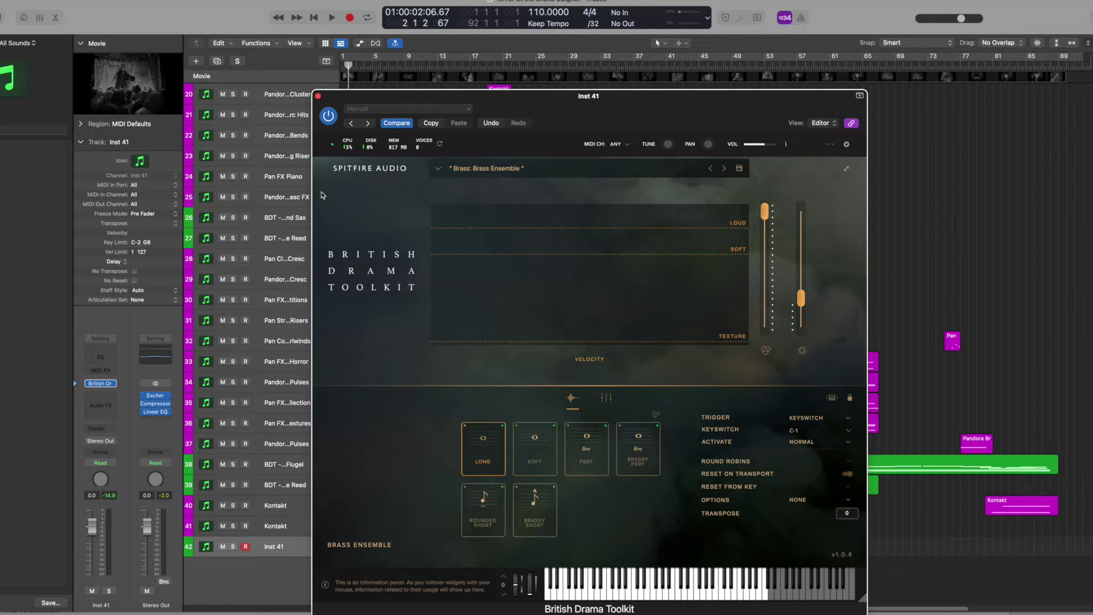
Load the Recorder Ensemble preset from the Recorders category of British Drama Toolkit and select its Chiff articulation.
{"action": "left_click", "coordinate": [439, 169]}
{"action": "scroll", "coordinate": [666, 307], "scroll_direction": "down", "scroll_amount": 5}
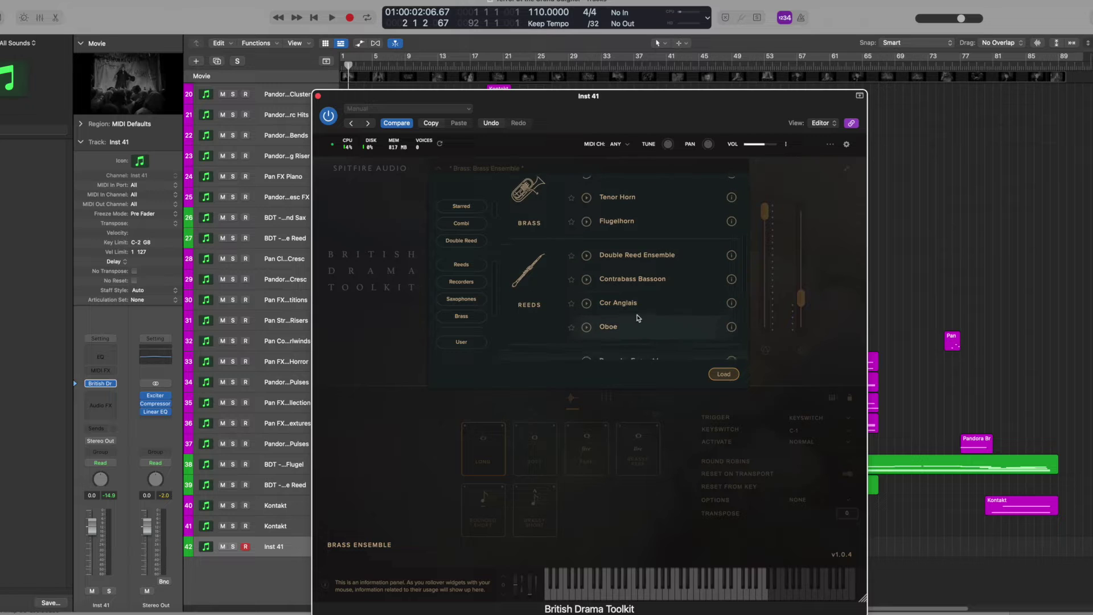
{"action": "scroll", "coordinate": [615, 310], "scroll_direction": "up", "scroll_amount": 5}
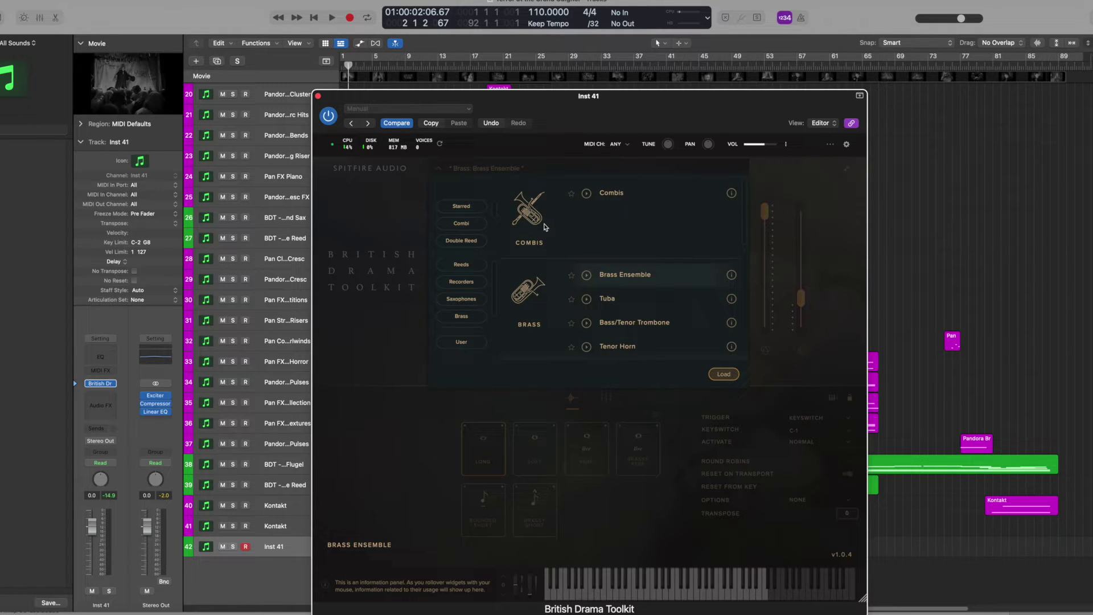
{"action": "scroll", "coordinate": [622, 329], "scroll_direction": "down", "scroll_amount": 5}
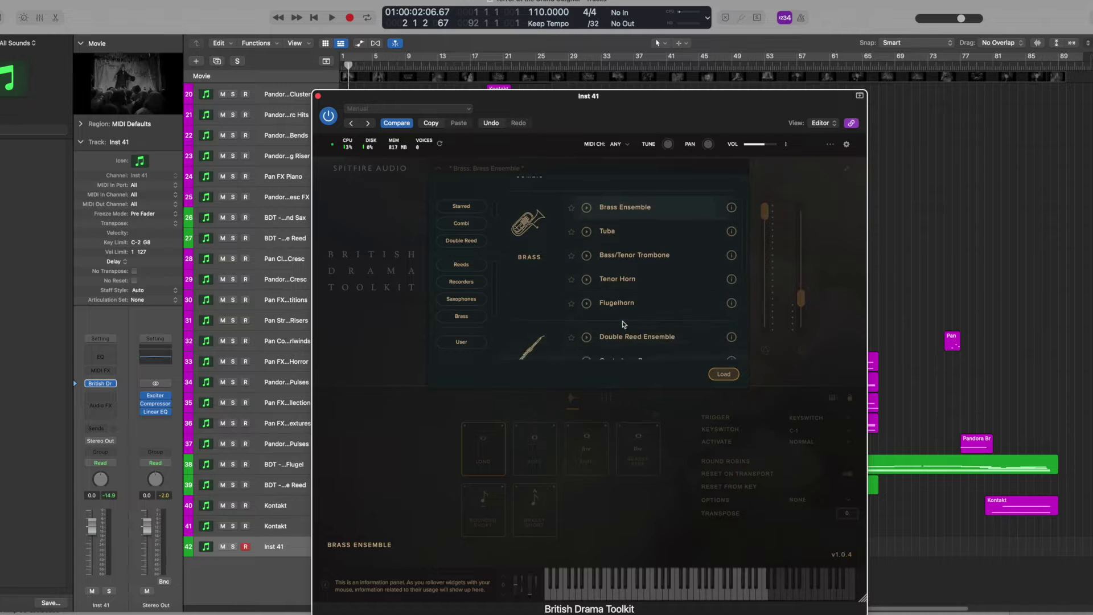
{"action": "scroll", "coordinate": [572, 315], "scroll_direction": "down", "scroll_amount": 2}
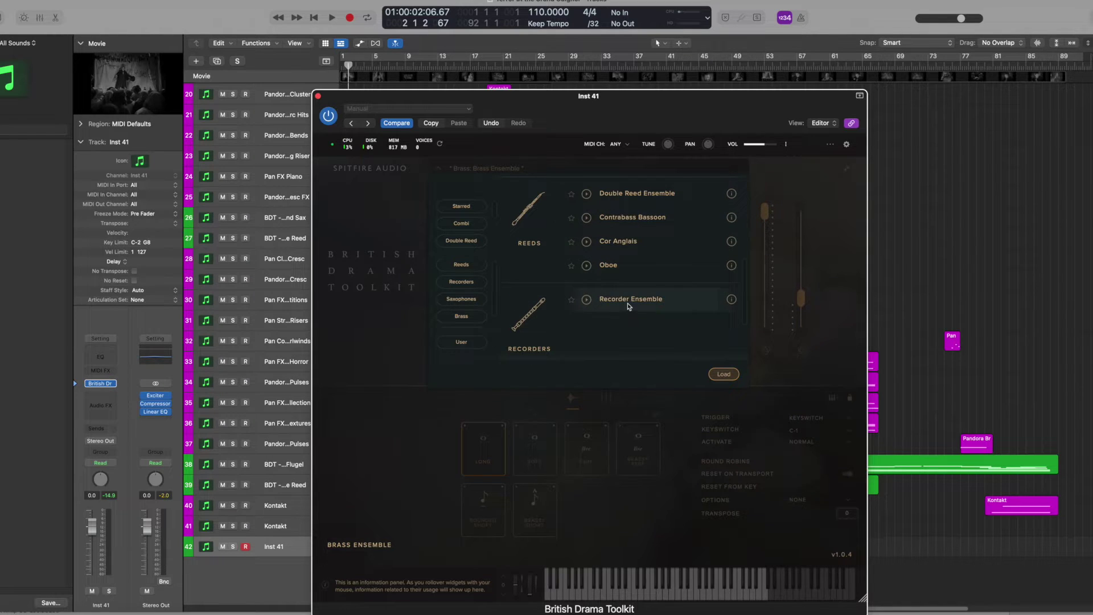
{"action": "double_click", "coordinate": [628, 302]}
{"action": "left_click", "coordinate": [641, 454]}
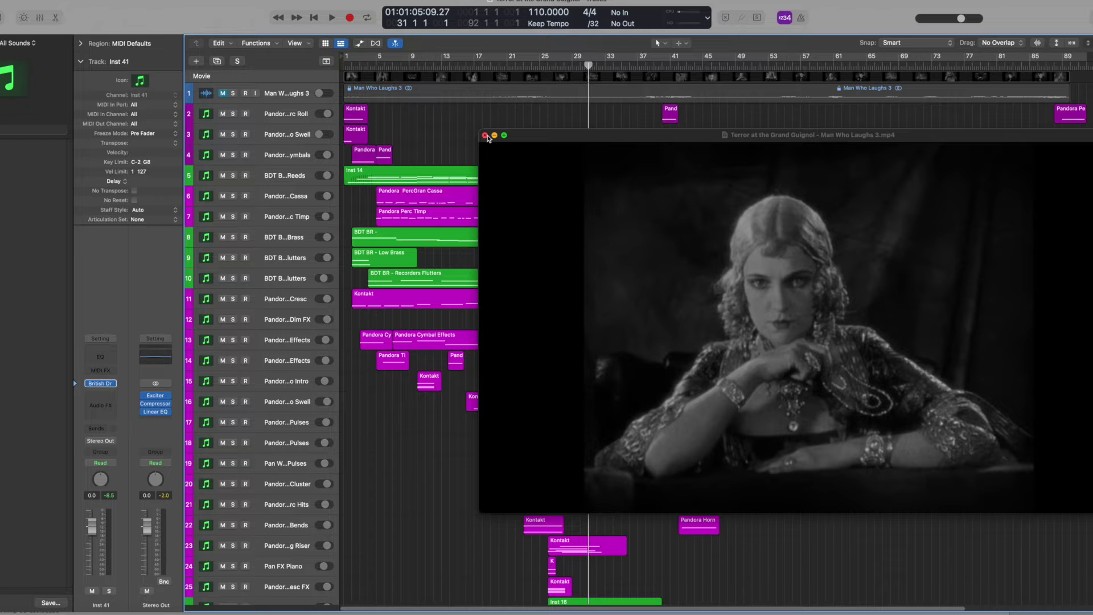
Move the Man Who Laughs 3 movie window clear of the upper tracks so more of the arrangement's regions are exposed.
{"action": "left_click_drag", "start_coordinate": [482, 131], "coordinate": [695, 245]}
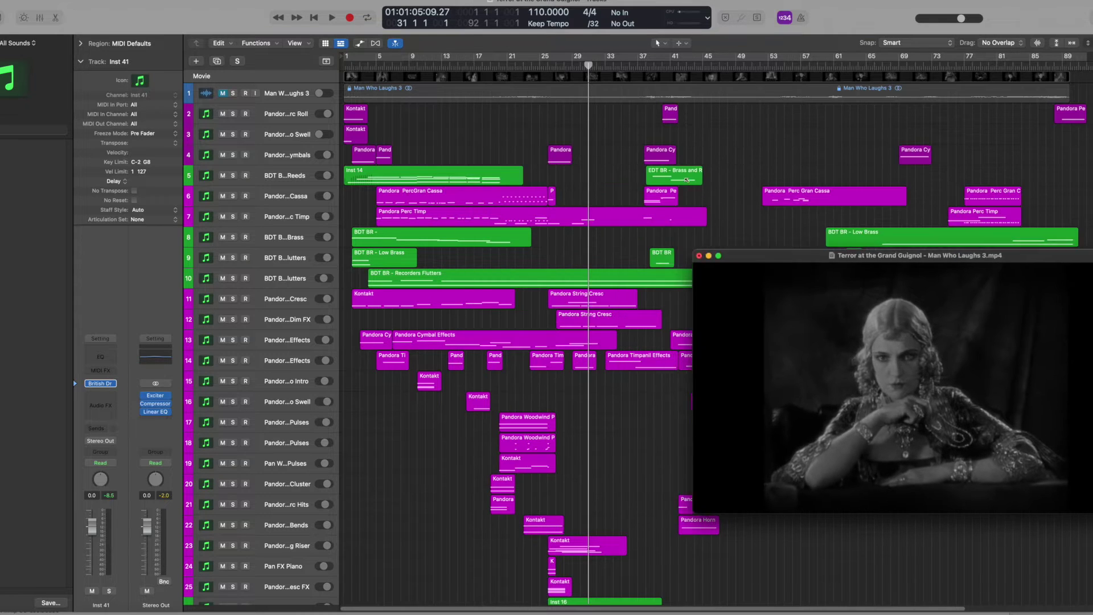
{"action": "left_click_drag", "start_coordinate": [796, 259], "coordinate": [813, 357]}
{"action": "scroll", "coordinate": [615, 277], "scroll_direction": "down", "scroll_amount": 4}
{"action": "scroll", "coordinate": [614, 277], "scroll_direction": "up", "scroll_amount": 2}
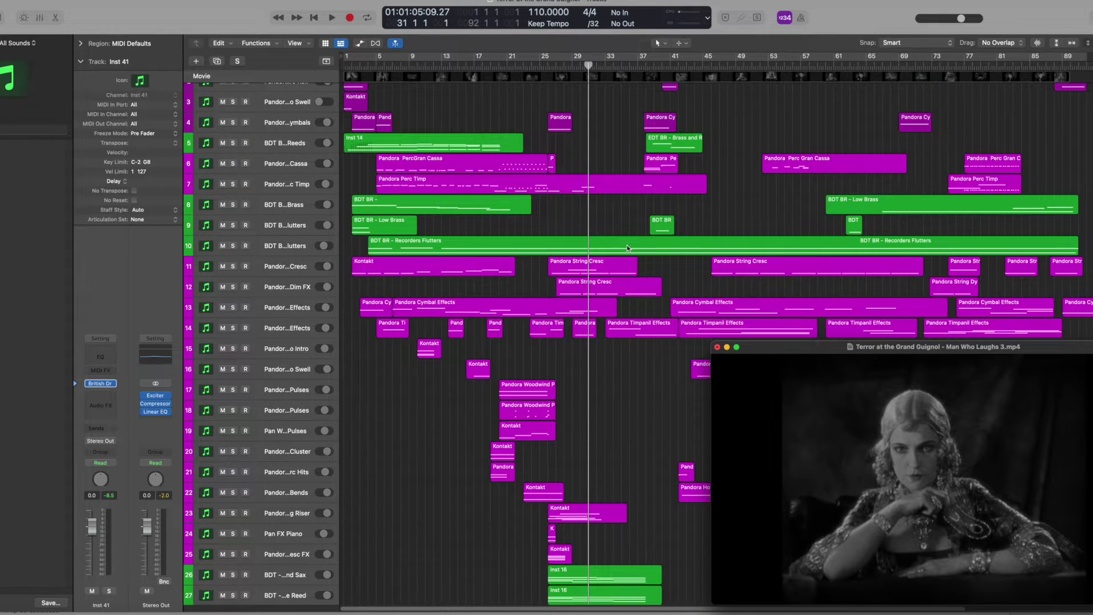
Play the full score against the movie from the beginning of the project, and return the playhead to the start.
{"action": "left_click", "coordinate": [314, 17]}
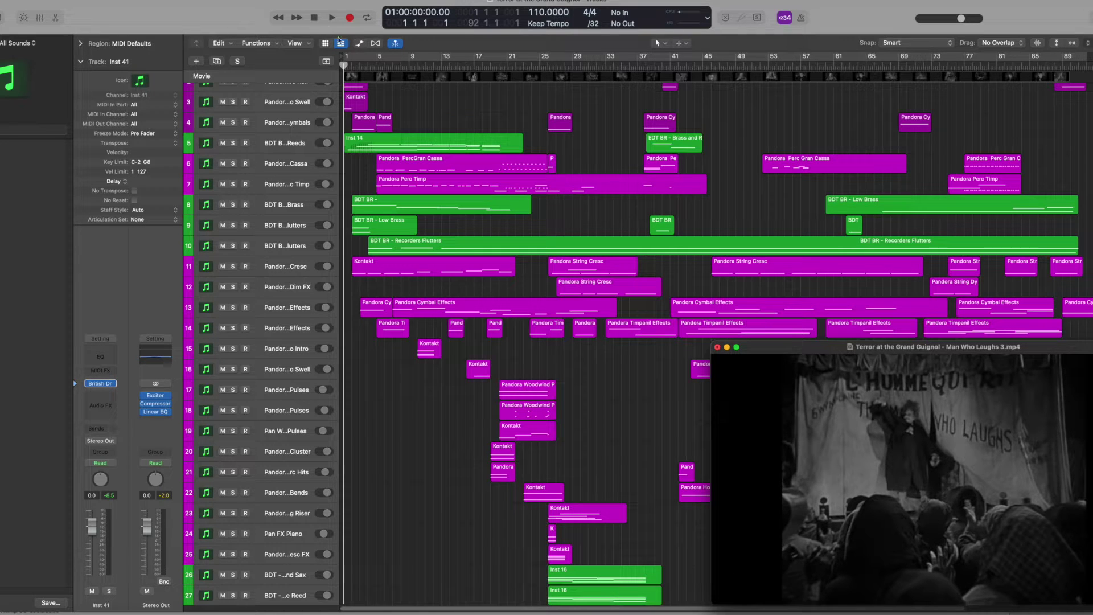
{"action": "left_click", "coordinate": [333, 18]}
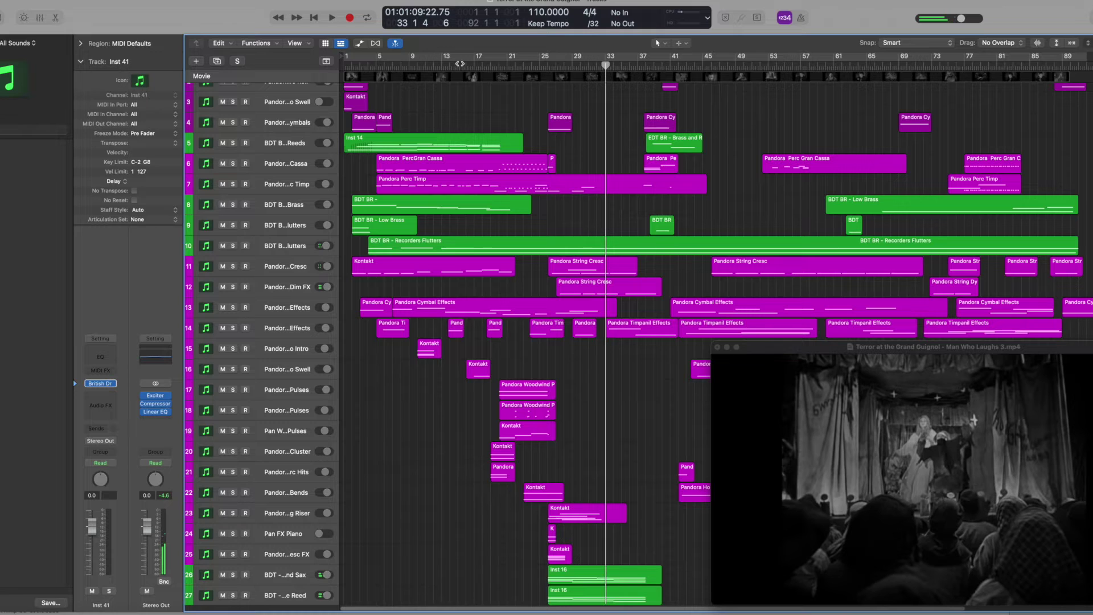
{"action": "left_click", "coordinate": [314, 18]}
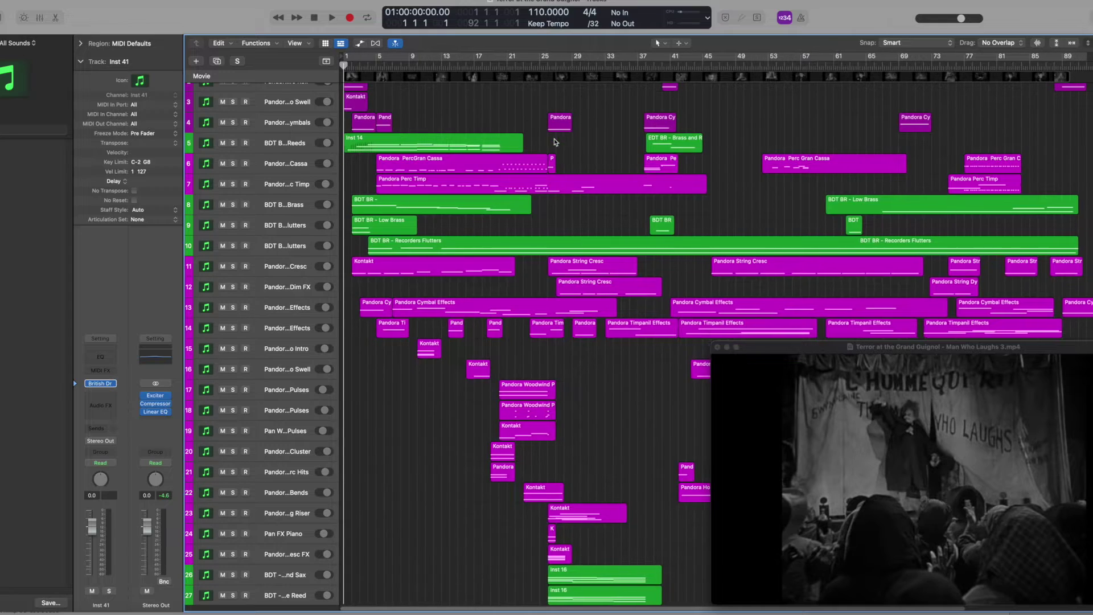
Open the Kontakt instrument on the Pandora Perc Roll track, audition its crescendo roll with dampened hit, and close the window.
{"action": "scroll", "coordinate": [555, 142], "scroll_direction": "up", "scroll_amount": 2}
{"action": "scroll", "coordinate": [555, 142], "scroll_direction": "down", "scroll_amount": 1}
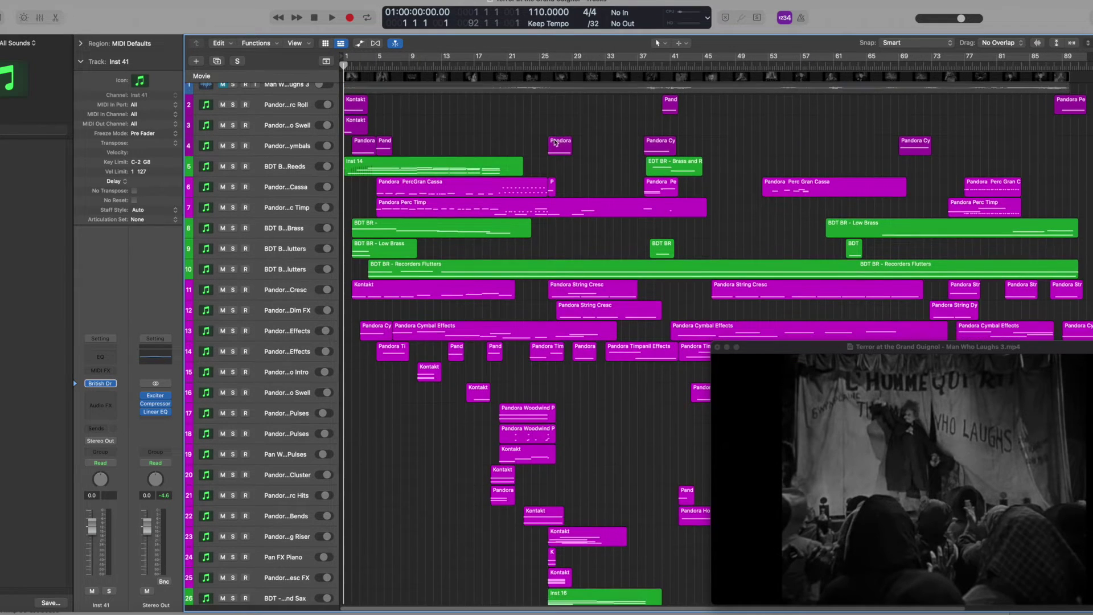
{"action": "double_click", "coordinate": [215, 111]}
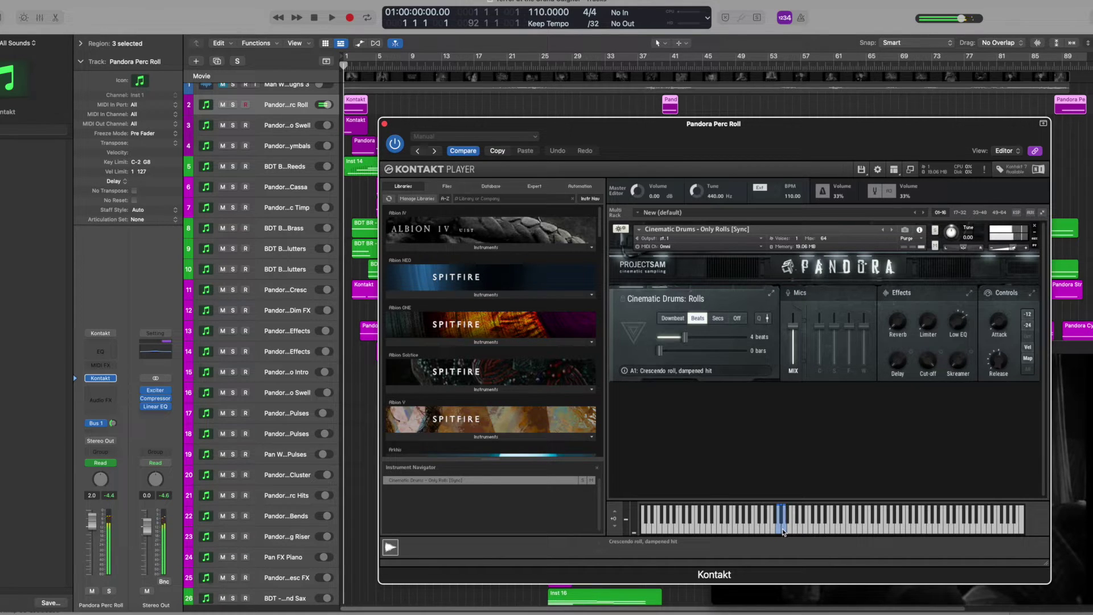
{"action": "left_click", "coordinate": [385, 124]}
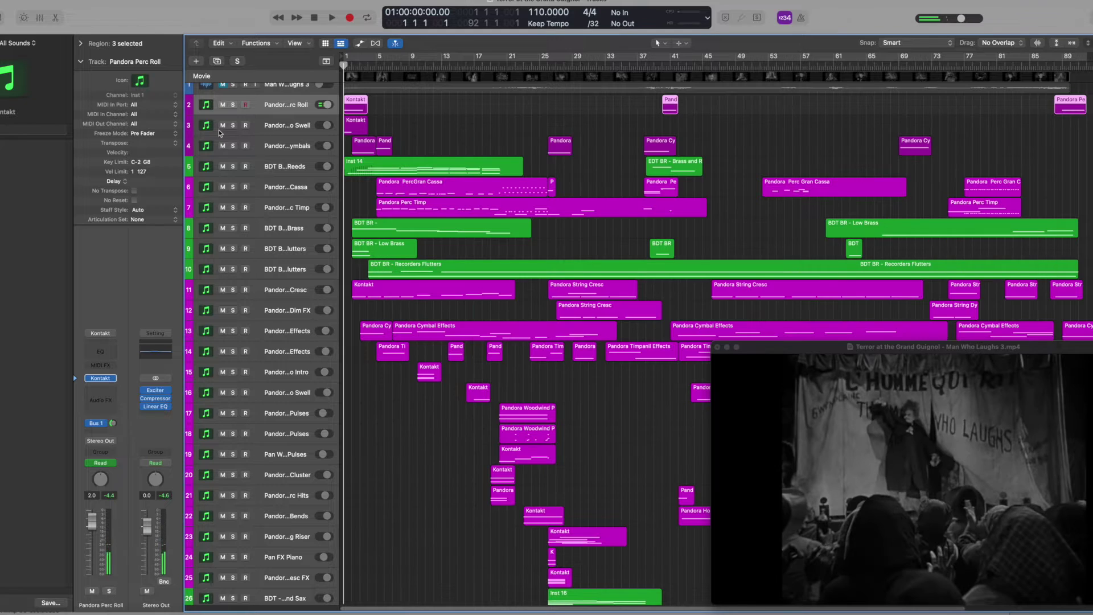
Look through the layers of the Combo - Haunted Swell patch on the Pandora Combo Swell track and close its Kontakt window.
{"action": "left_click", "coordinate": [189, 129]}
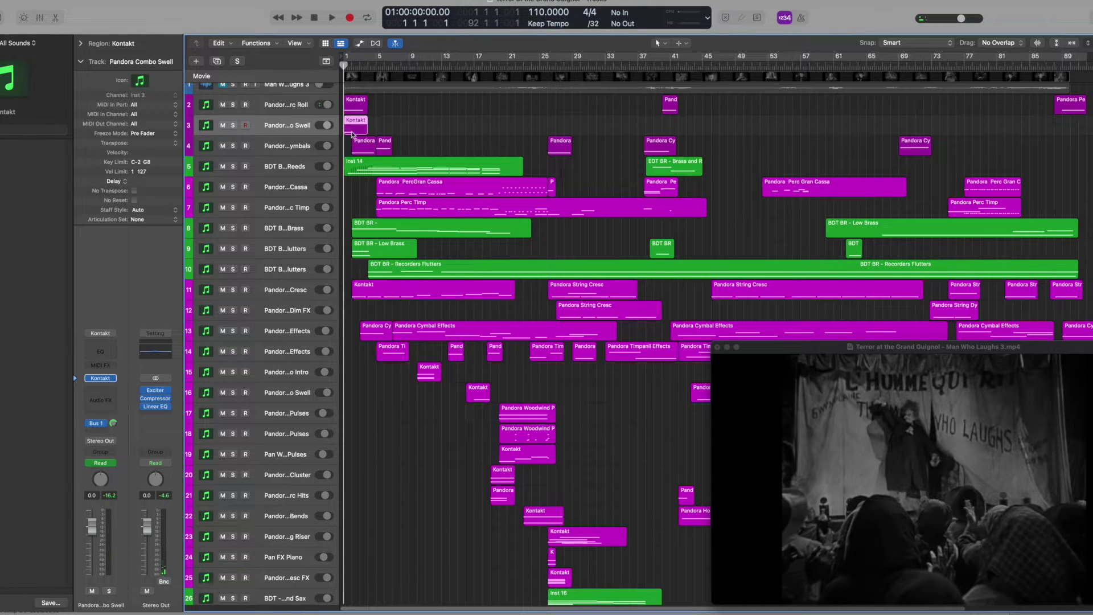
{"action": "left_click", "coordinate": [101, 378]}
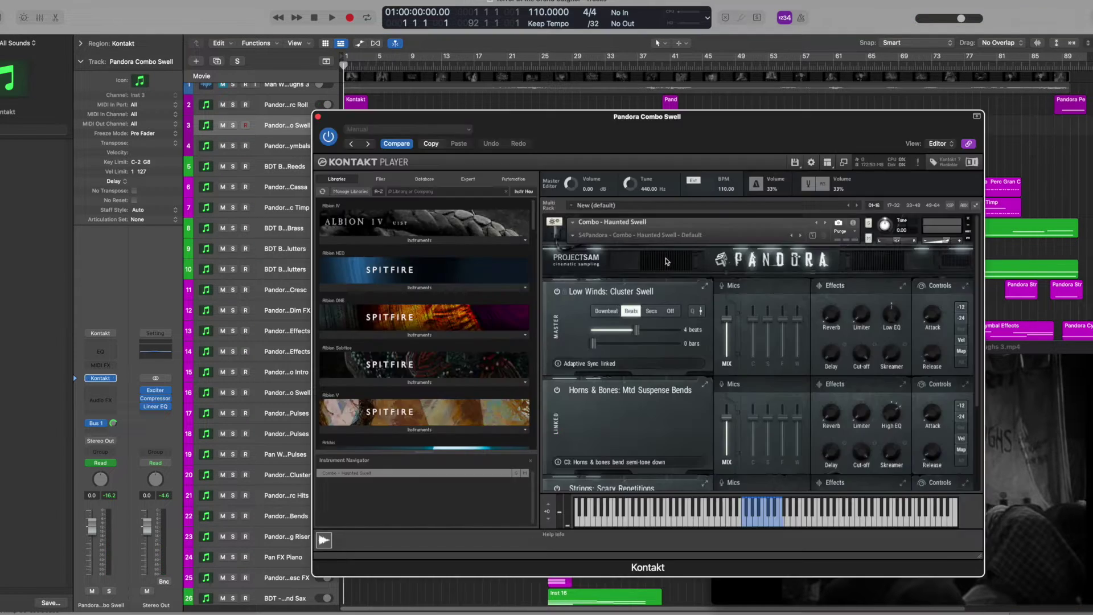
{"action": "scroll", "coordinate": [778, 298], "scroll_direction": "down", "scroll_amount": 2}
{"action": "scroll", "coordinate": [778, 298], "scroll_direction": "up", "scroll_amount": 1}
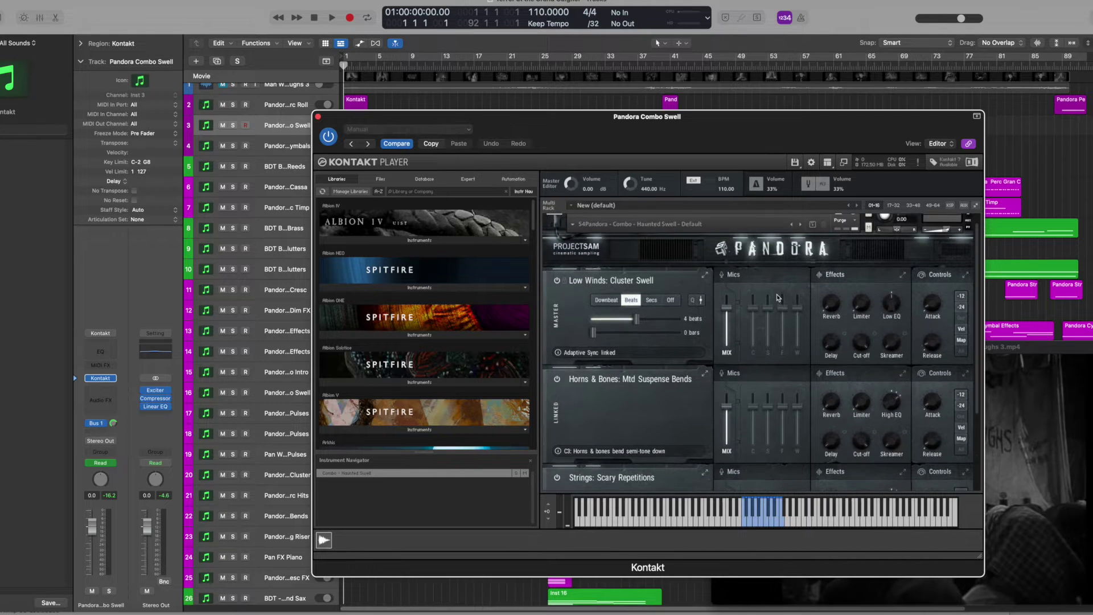
{"action": "left_click", "coordinate": [319, 117]}
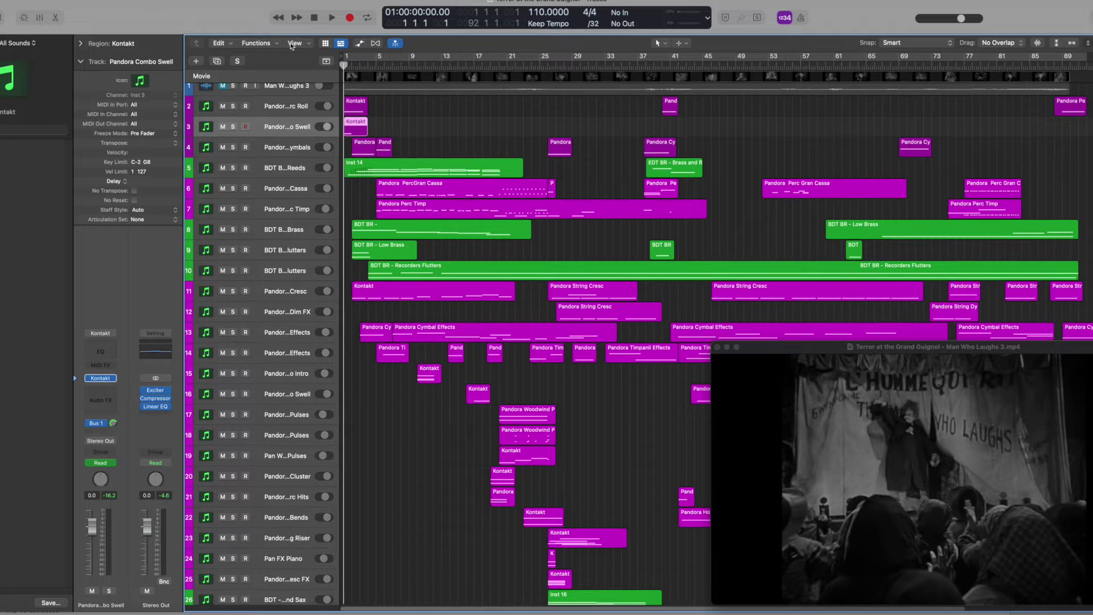
Solo the Pandora Combo Swell track, play its opening region twice from the start, and clear the solo.
{"action": "left_click", "coordinate": [232, 127]}
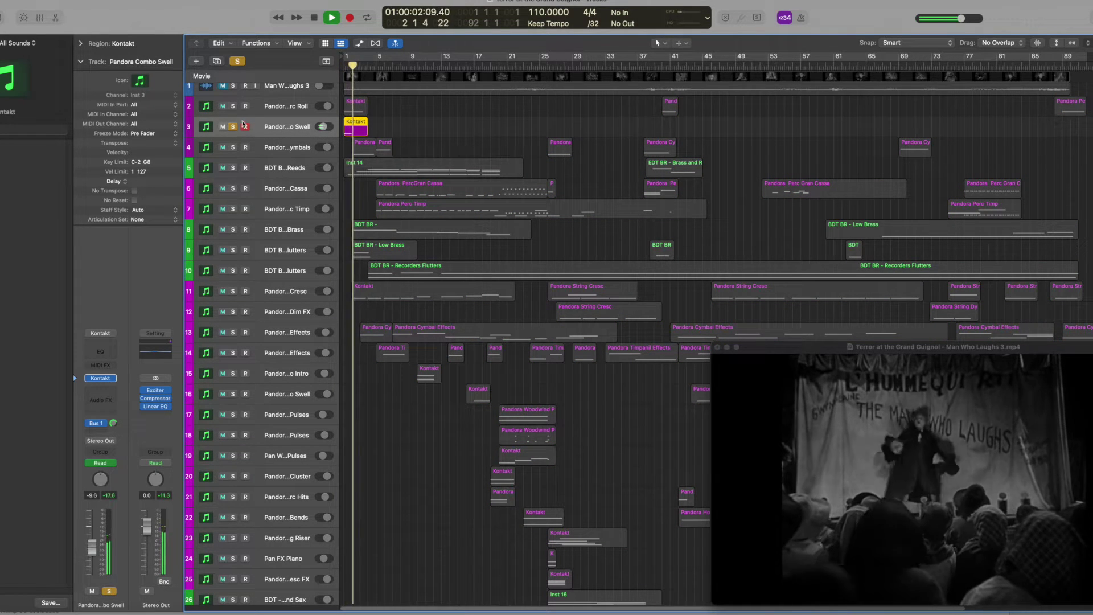
{"action": "key", "text": "space"}
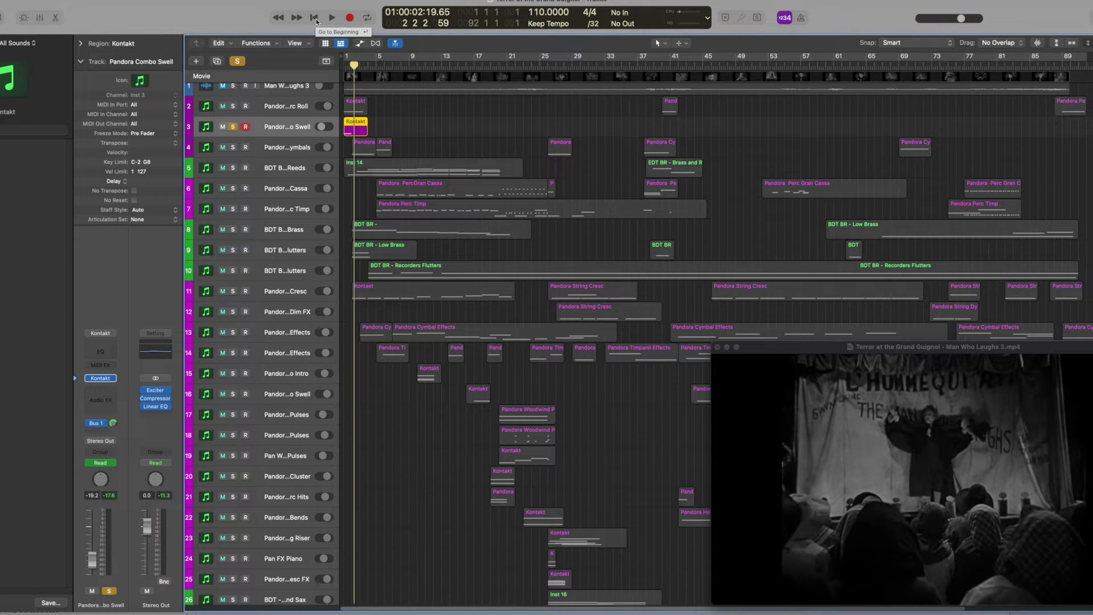
{"action": "left_click", "coordinate": [315, 20]}
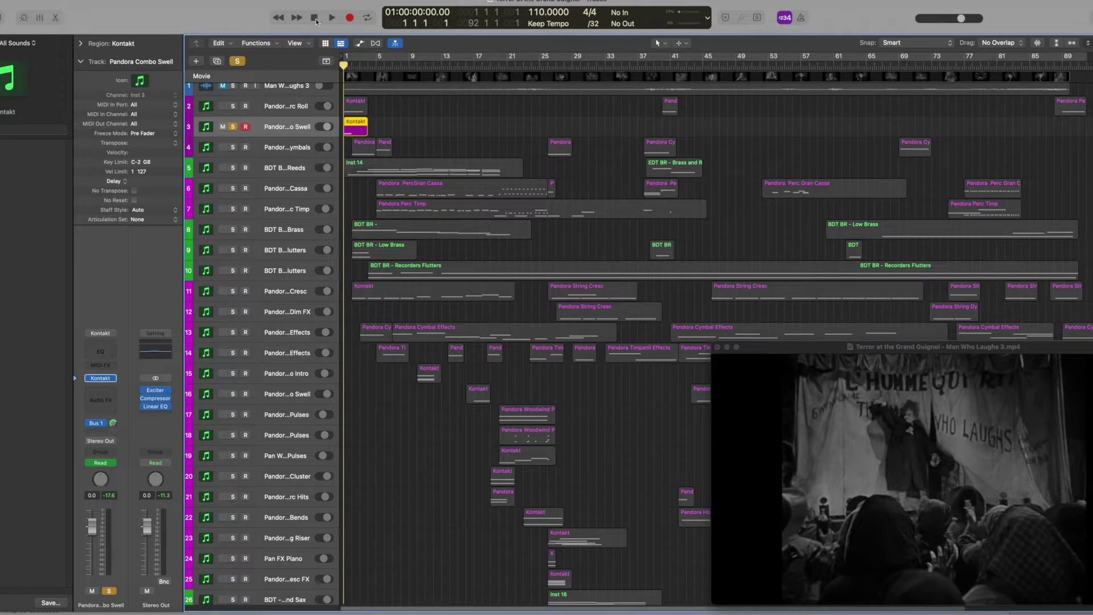
{"action": "key", "text": "space"}
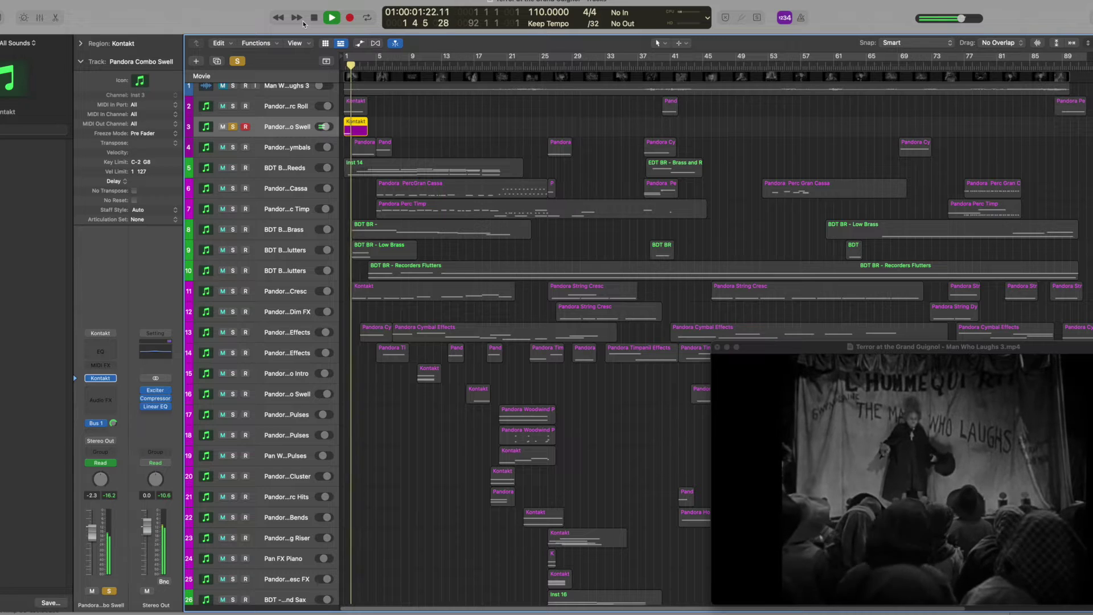
{"action": "key", "text": "space"}
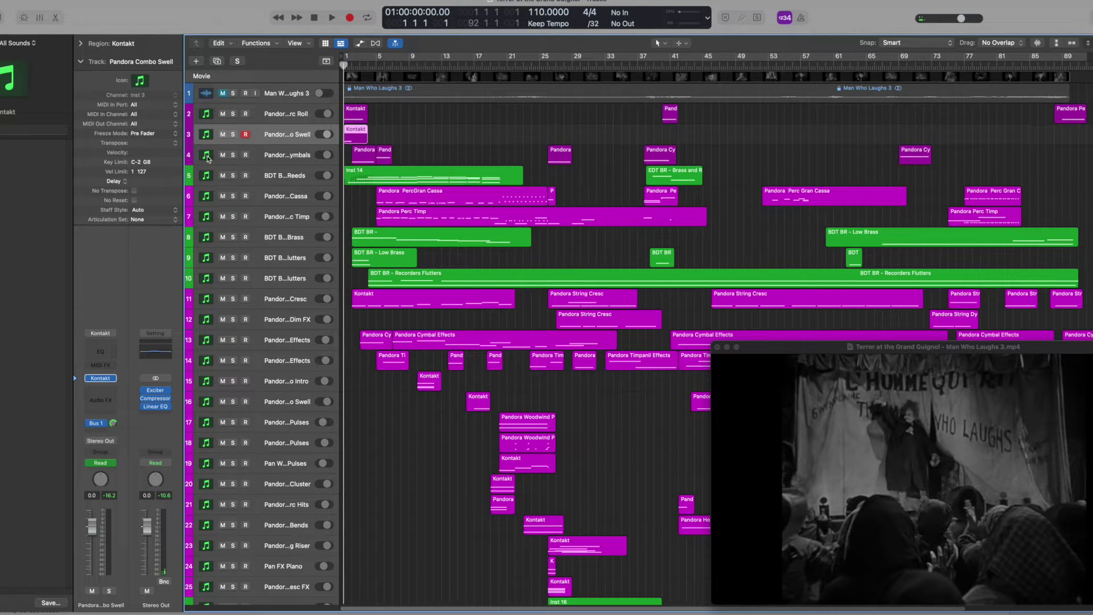
Listen to the BDT BR - Brass and Reeds track soloed with its instrument window open, and close the window and clear the solo.
{"action": "left_click", "coordinate": [206, 180]}
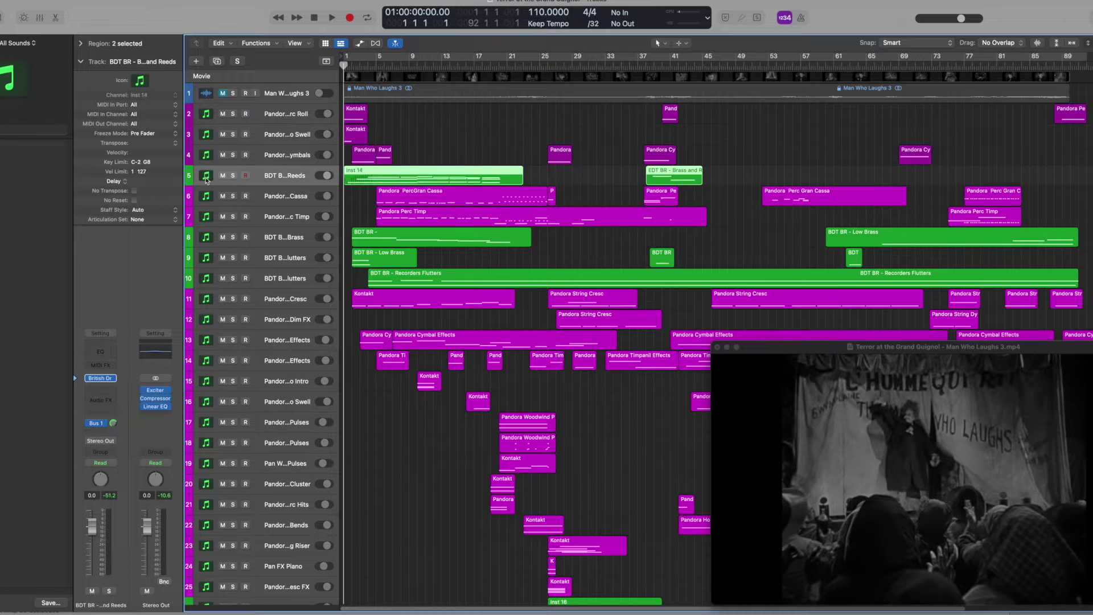
{"action": "key", "text": "space"}
{"action": "left_click", "coordinate": [101, 379]}
{"action": "key", "text": "s"}
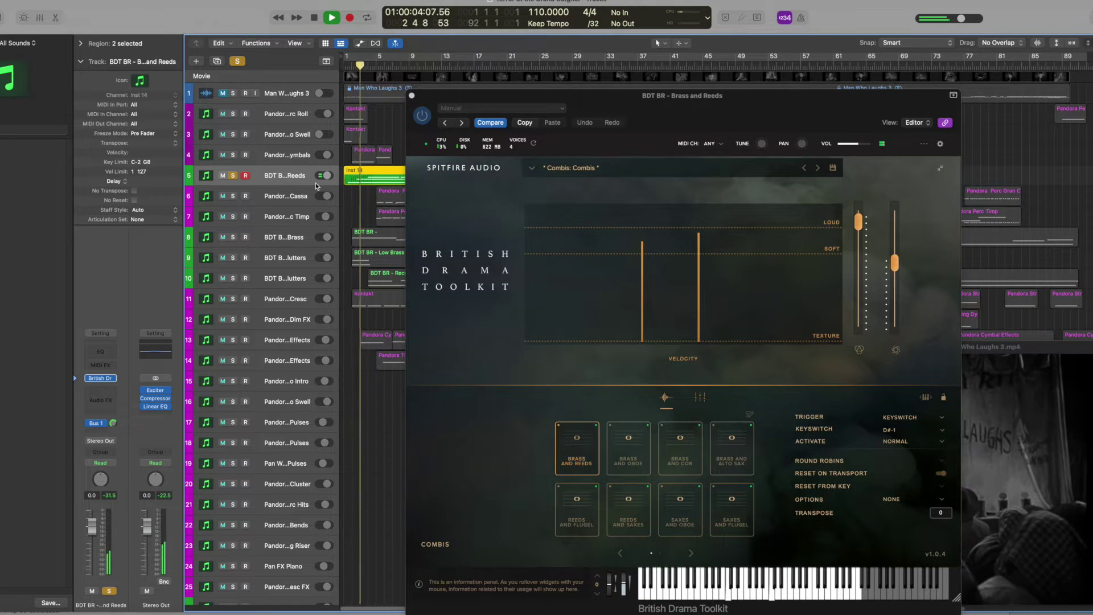
{"action": "left_click_drag", "start_coordinate": [714, 102], "coordinate": [760, 101]}
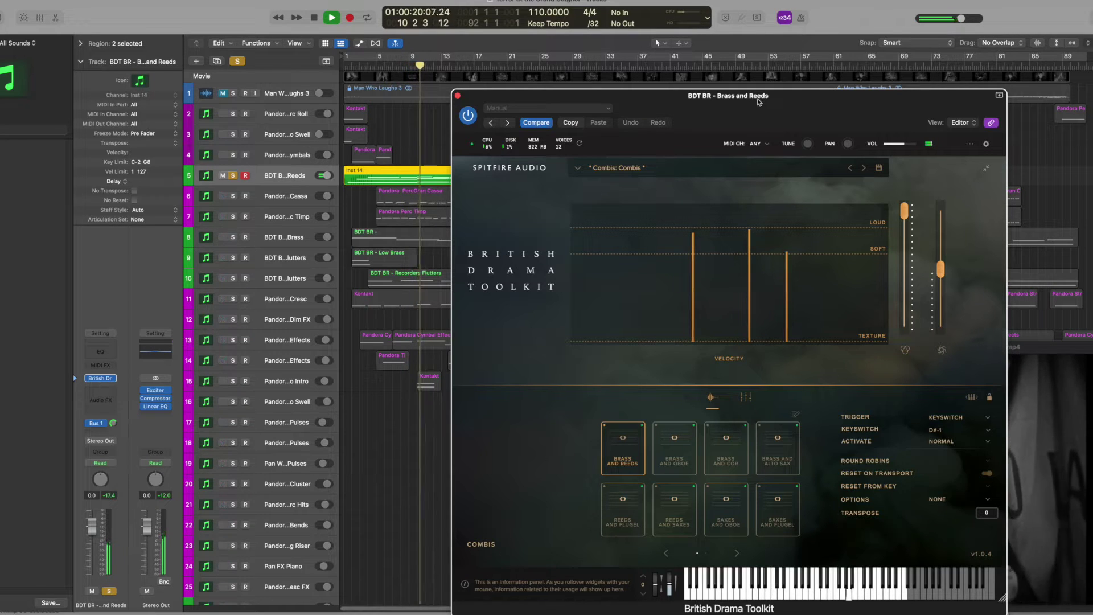
{"action": "left_click", "coordinate": [458, 97]}
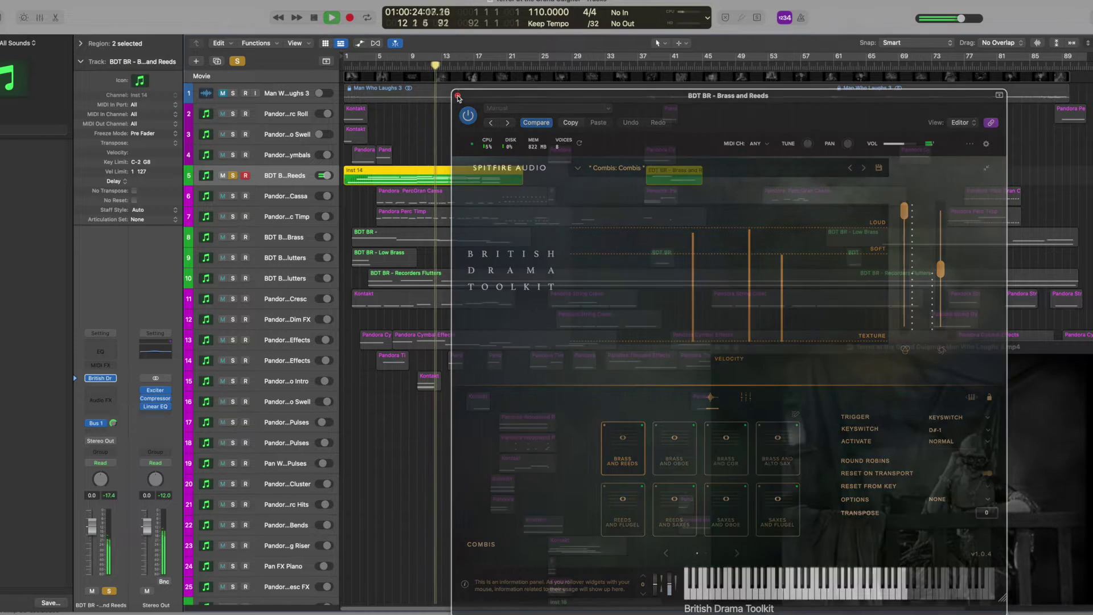
{"action": "key", "text": "space"}
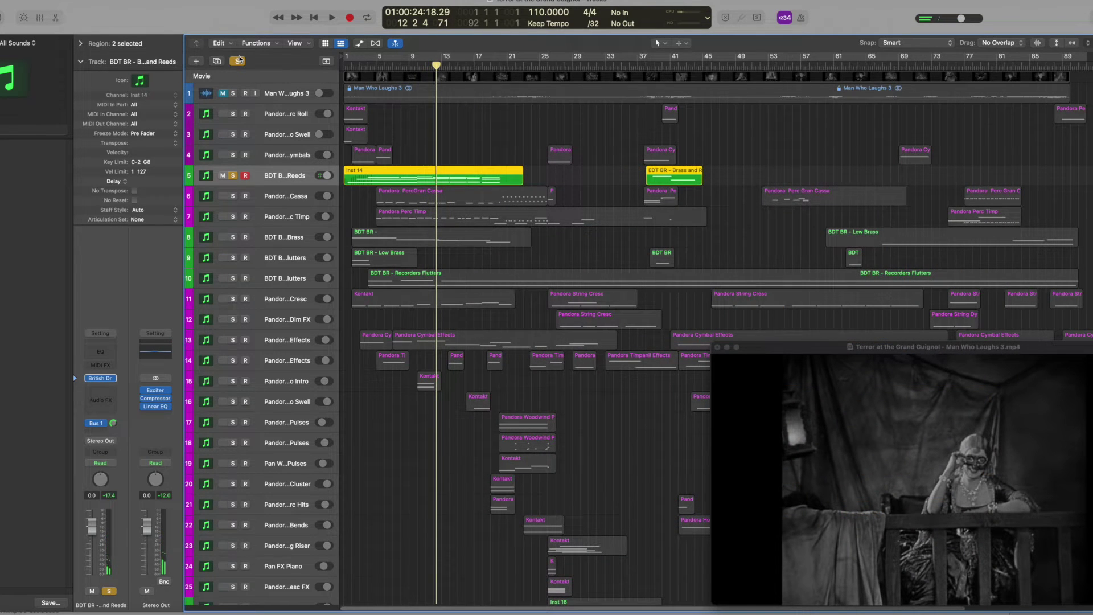
{"action": "left_click", "coordinate": [238, 61]}
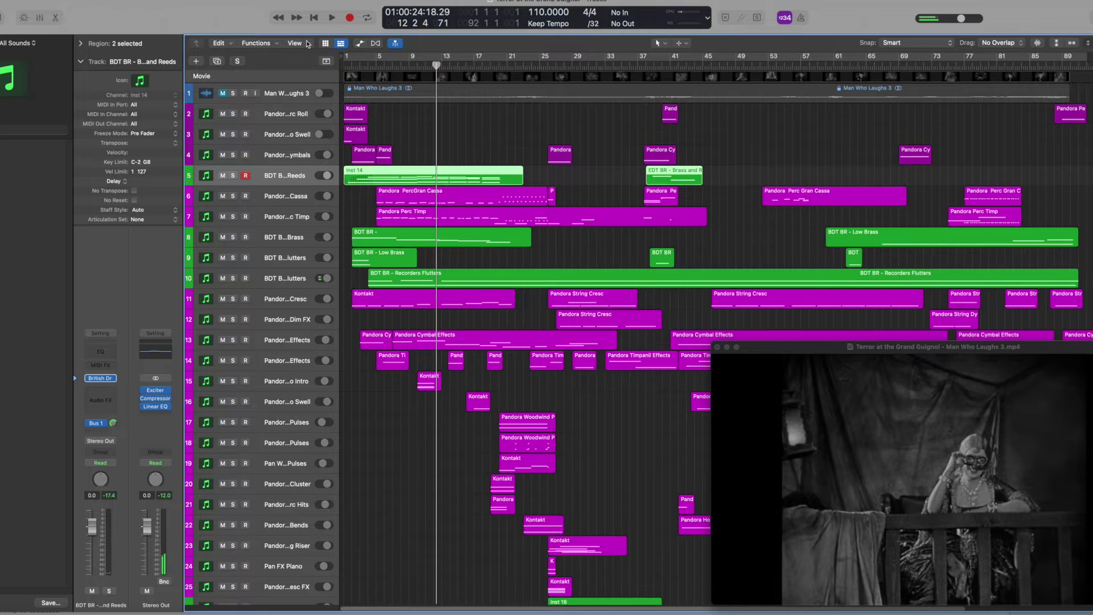
Solo the BDT BR - Low Brass track and play it from bar 1 with its Brass Ensemble instrument window open.
{"action": "left_click", "coordinate": [347, 64]}
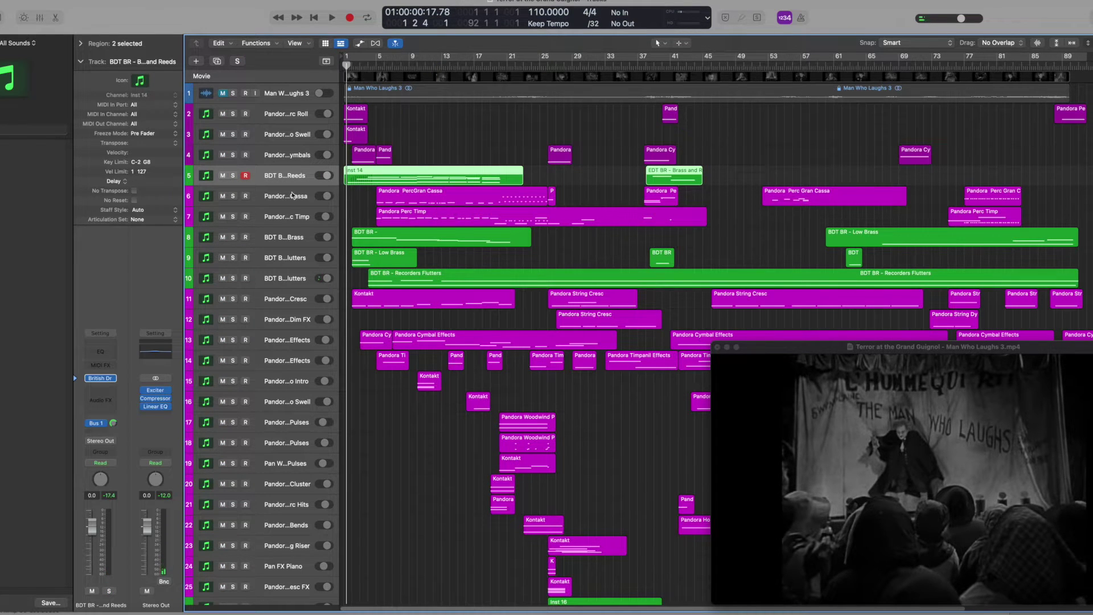
{"action": "left_click", "coordinate": [190, 242]}
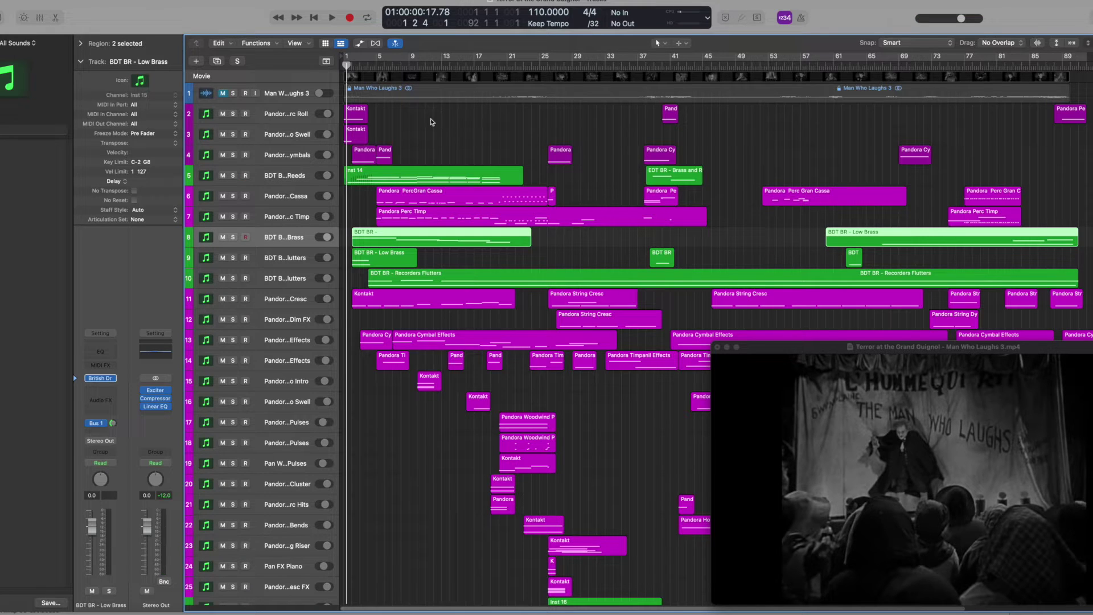
{"action": "left_click", "coordinate": [232, 237]}
{"action": "key", "text": "v"}
{"action": "key", "text": "space"}
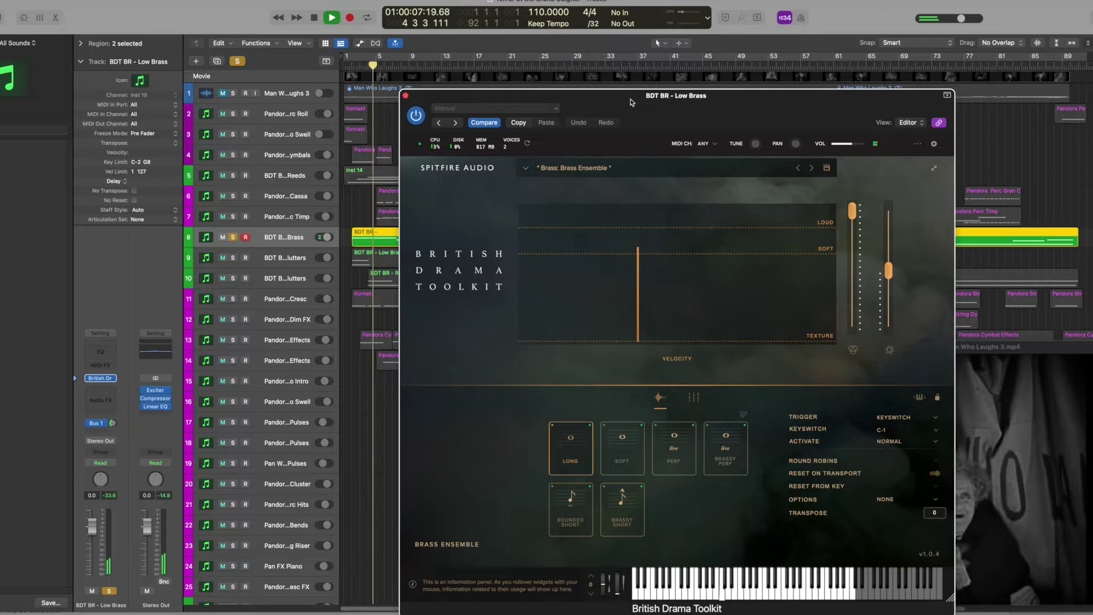
{"action": "left_click_drag", "start_coordinate": [625, 103], "coordinate": [711, 103]}
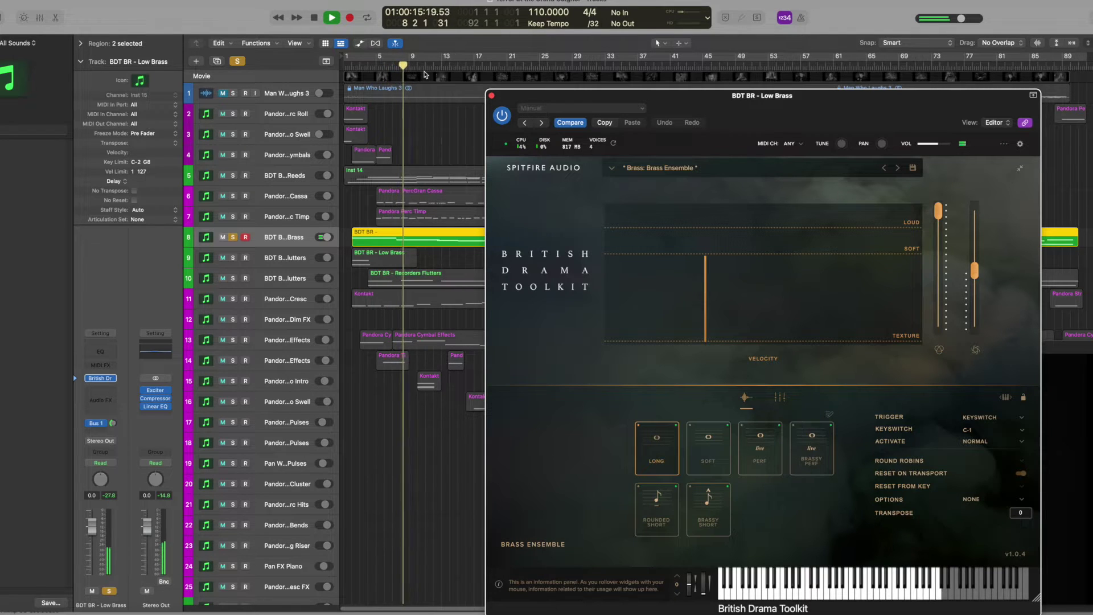
{"action": "key", "text": "space"}
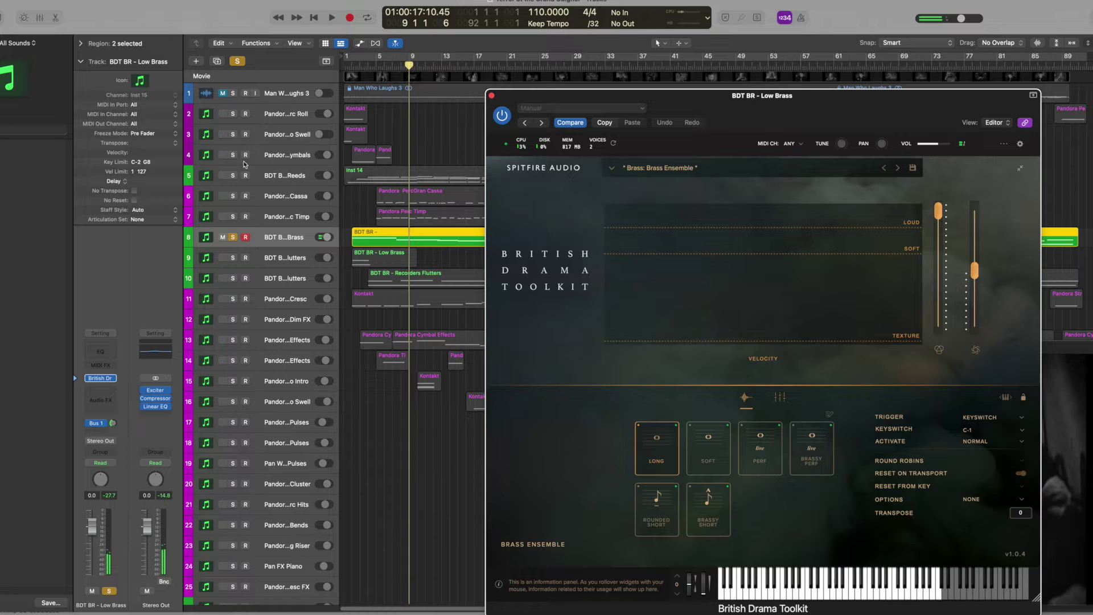
Solo the Brass and Reeds track alongside Low Brass, play them from the start, and return the playhead to bar 2.
{"action": "left_click", "coordinate": [233, 175]}
{"action": "left_click_drag", "start_coordinate": [364, 64], "coordinate": [343, 66]}
{"action": "key", "text": "space"}
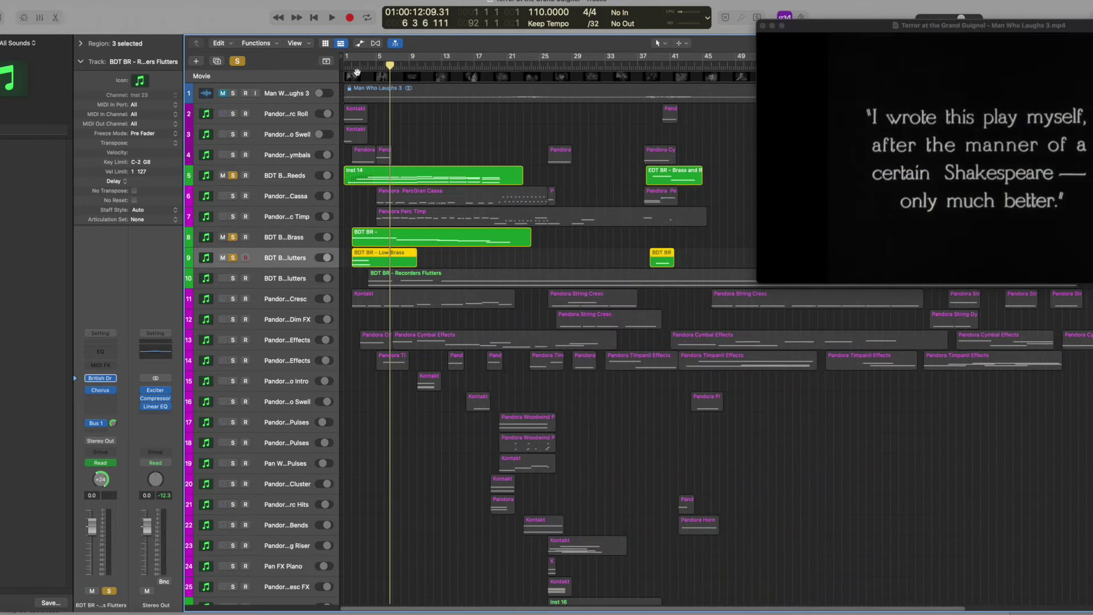
{"action": "left_click", "coordinate": [351, 67]}
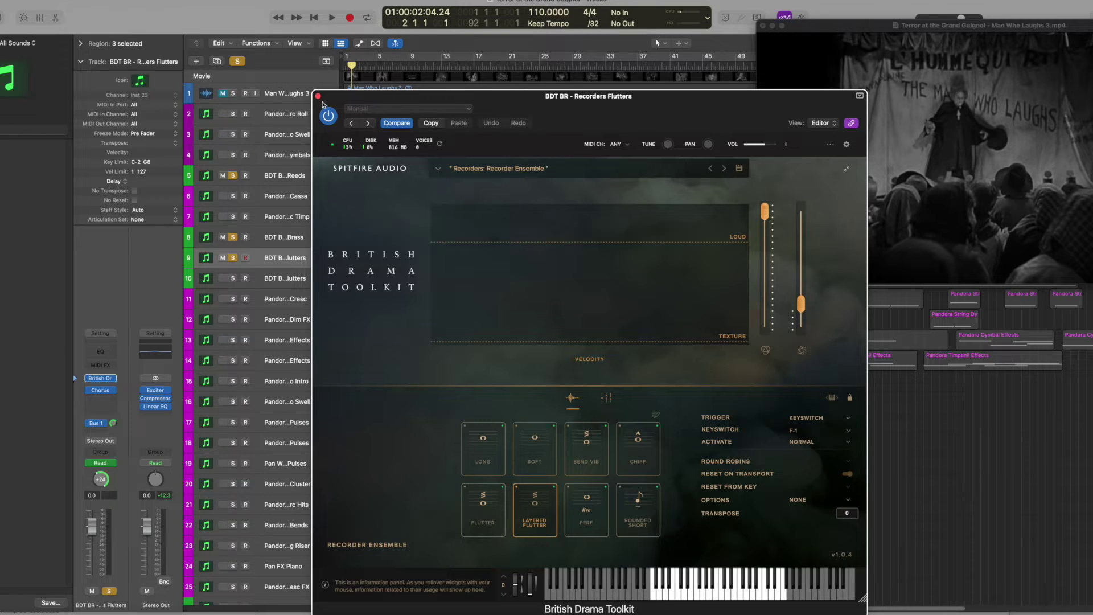
Close the instrument window, clear the existing solos, and listen to the BDT BR - Recorders Flutters track soloed from bar 2.
{"action": "left_click", "coordinate": [317, 95]}
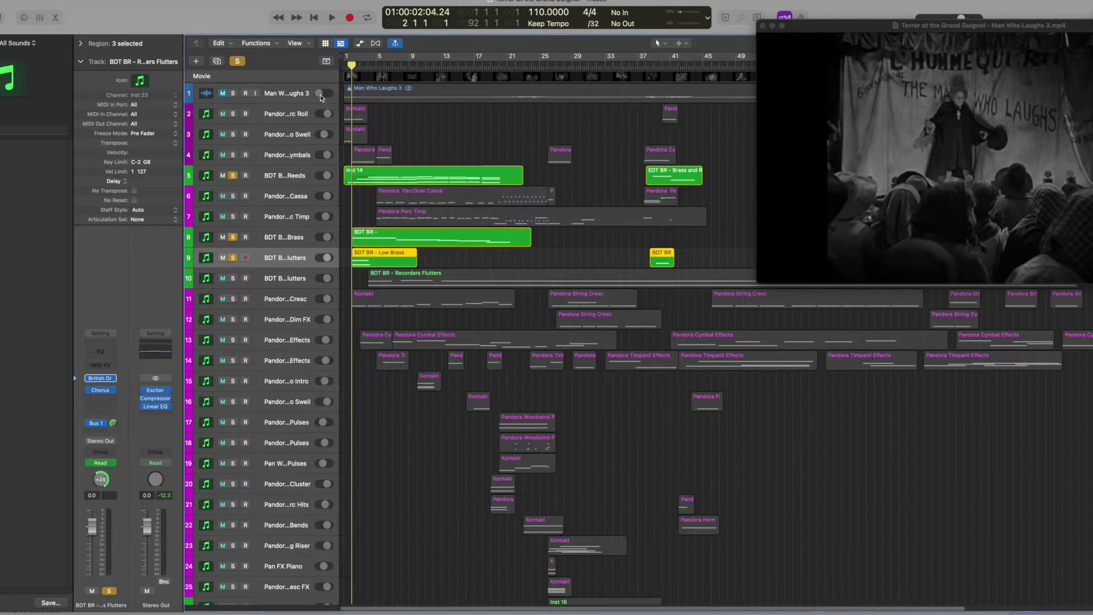
{"action": "left_click", "coordinate": [237, 61]}
{"action": "left_click", "coordinate": [233, 257]}
{"action": "key", "text": "space"}
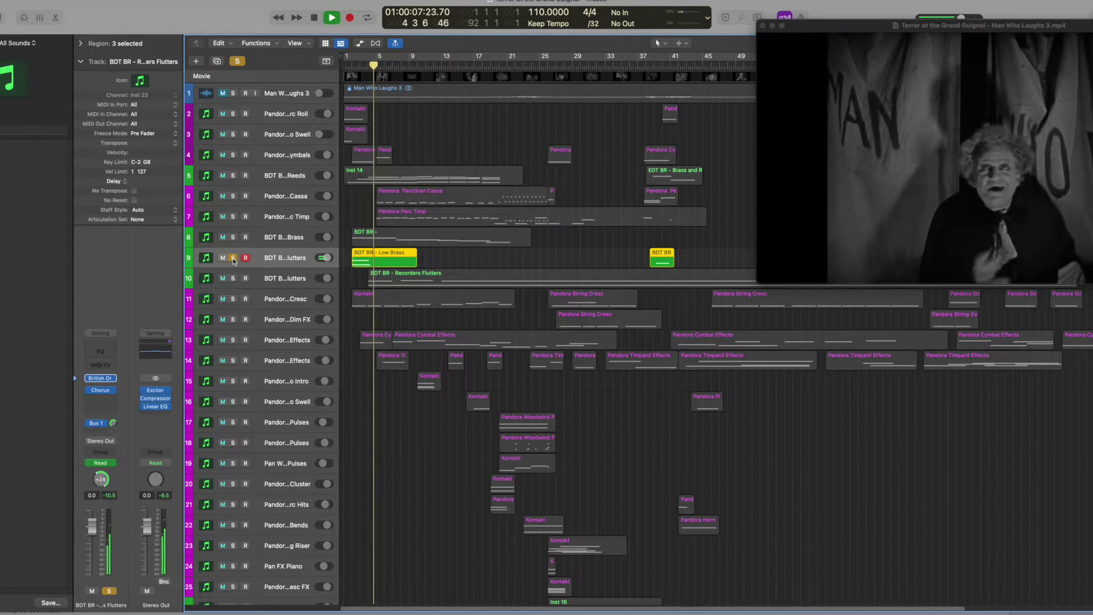
{"action": "key", "text": "space"}
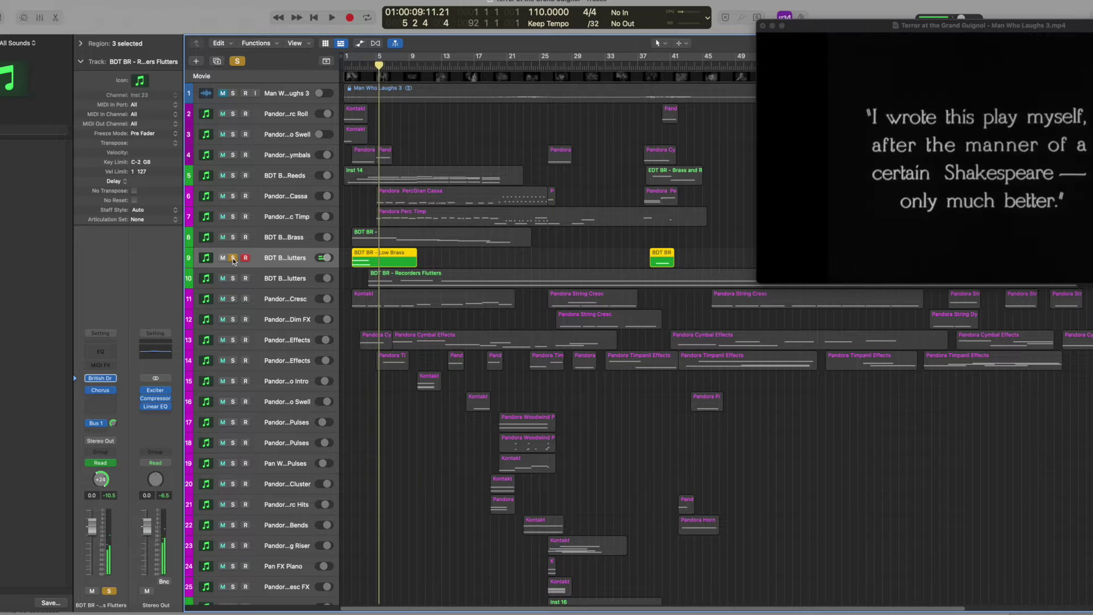
Solo the Low Brass and Brass and Reeds tracks alongside Recorders Flutters and play the three together from the start.
{"action": "left_click", "coordinate": [233, 237]}
{"action": "left_click", "coordinate": [233, 175]}
{"action": "key", "text": "Return"}
{"action": "key", "text": "space"}
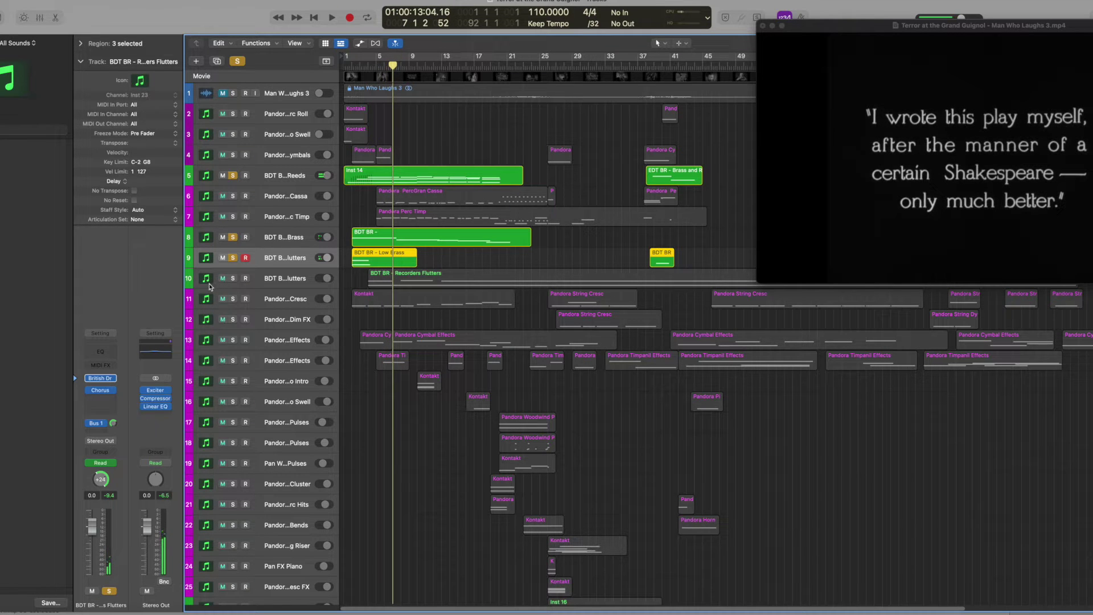
View the BDT BR - Bassoon Flutters instrument, play the track with the other three soloed BDT tracks from bar 4, and clear the solos.
{"action": "double_click", "coordinate": [191, 283]}
{"action": "key", "text": "space"}
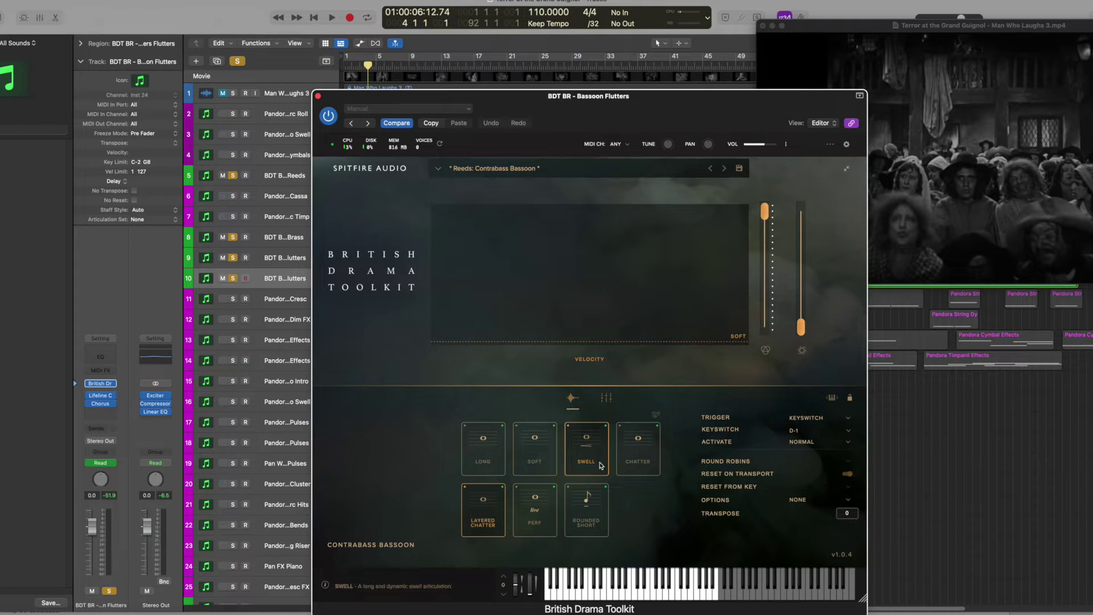
{"action": "left_click", "coordinate": [319, 97]}
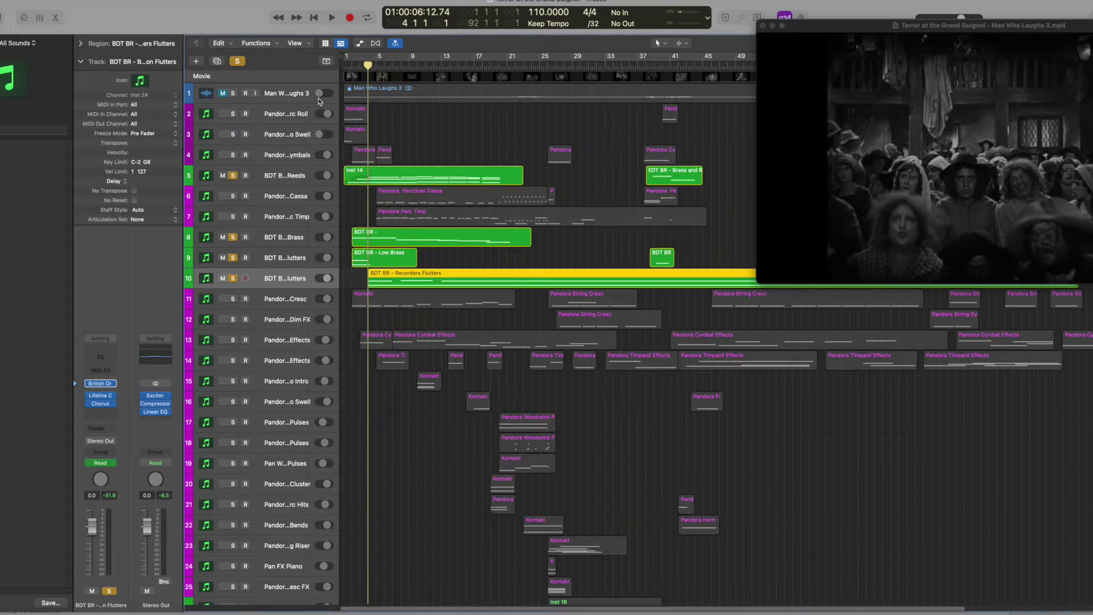
{"action": "key", "text": "space"}
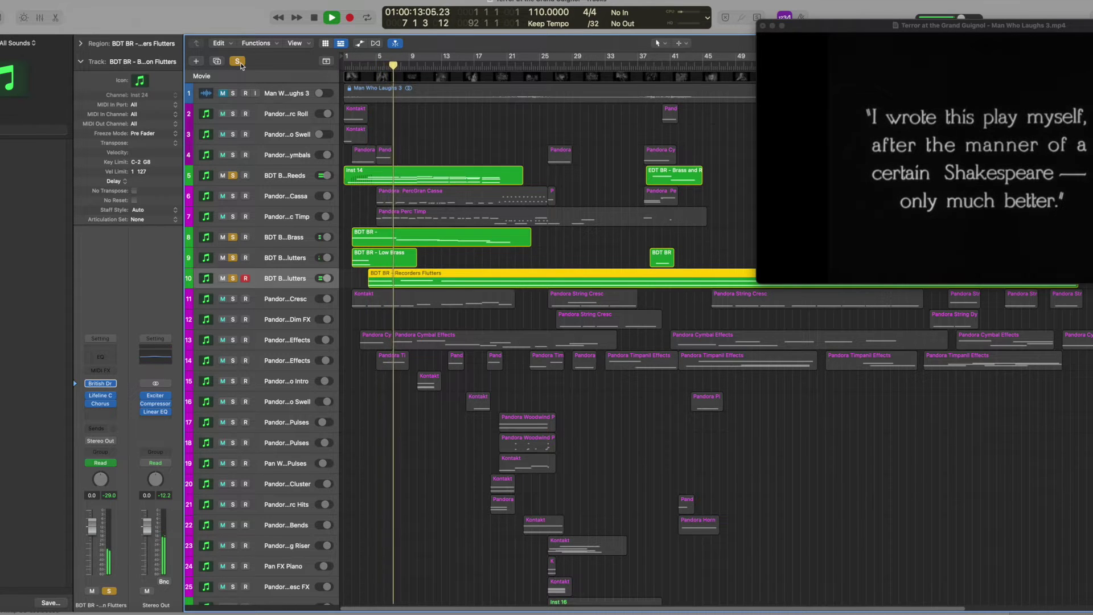
{"action": "key", "text": "space"}
{"action": "left_click", "coordinate": [237, 62]}
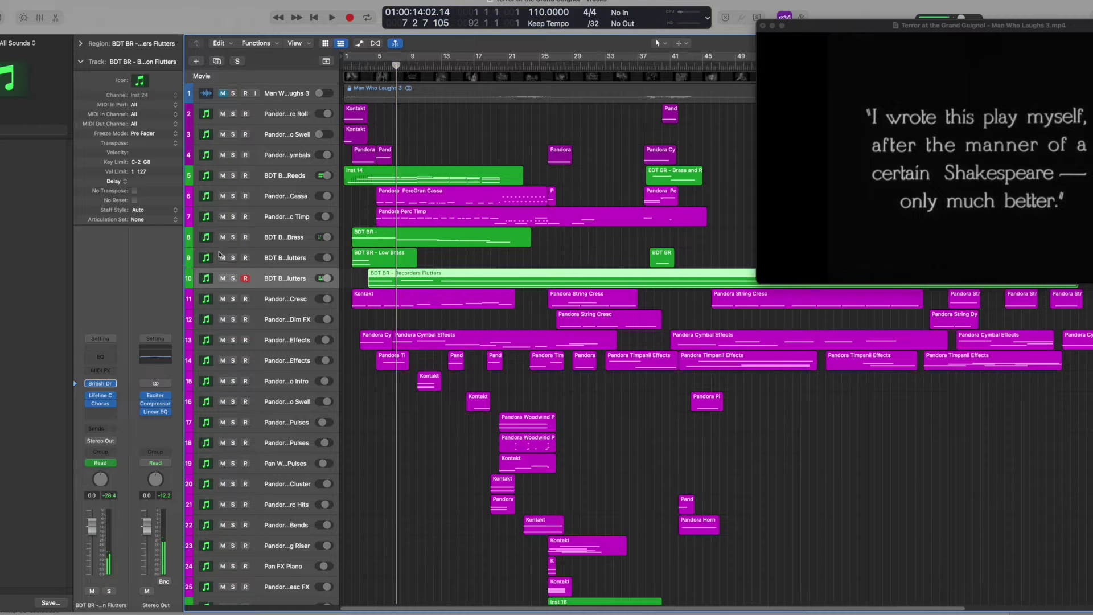
Listen to the BDT BR - Bassoon Flutters track soloed on its own, clear the solo, and return the playhead to bar 2.
{"action": "left_click", "coordinate": [233, 278]}
{"action": "key", "text": "space"}
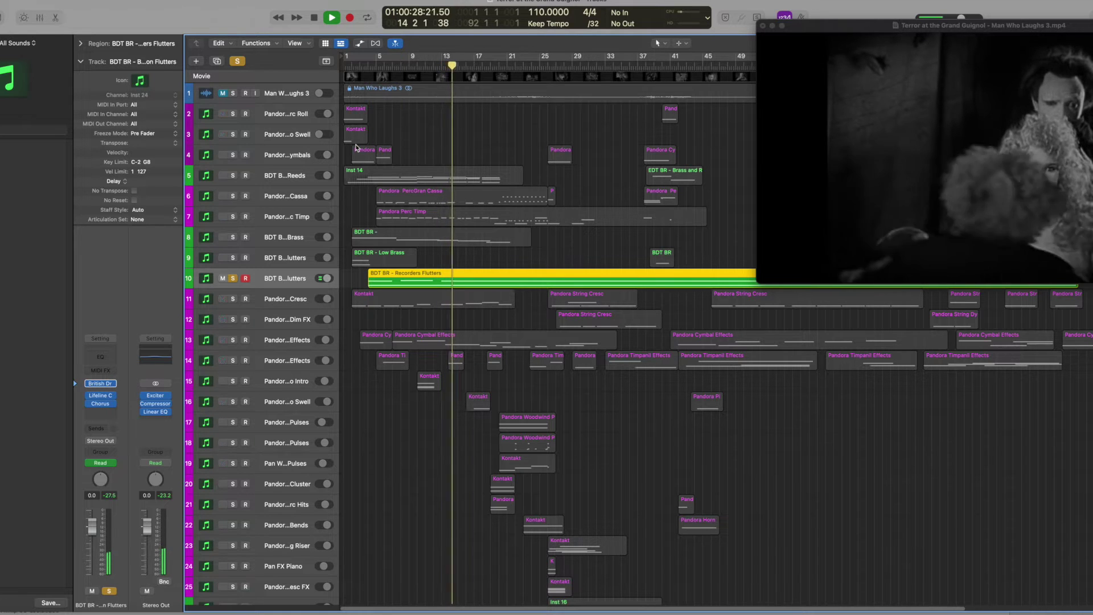
{"action": "key", "text": "space"}
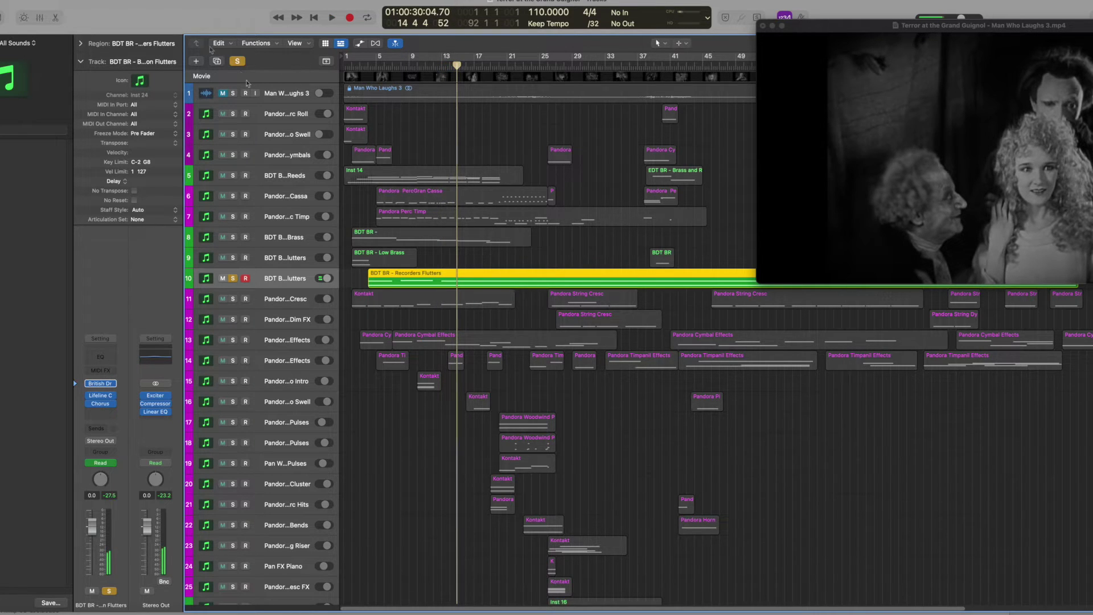
{"action": "key", "text": "s"}
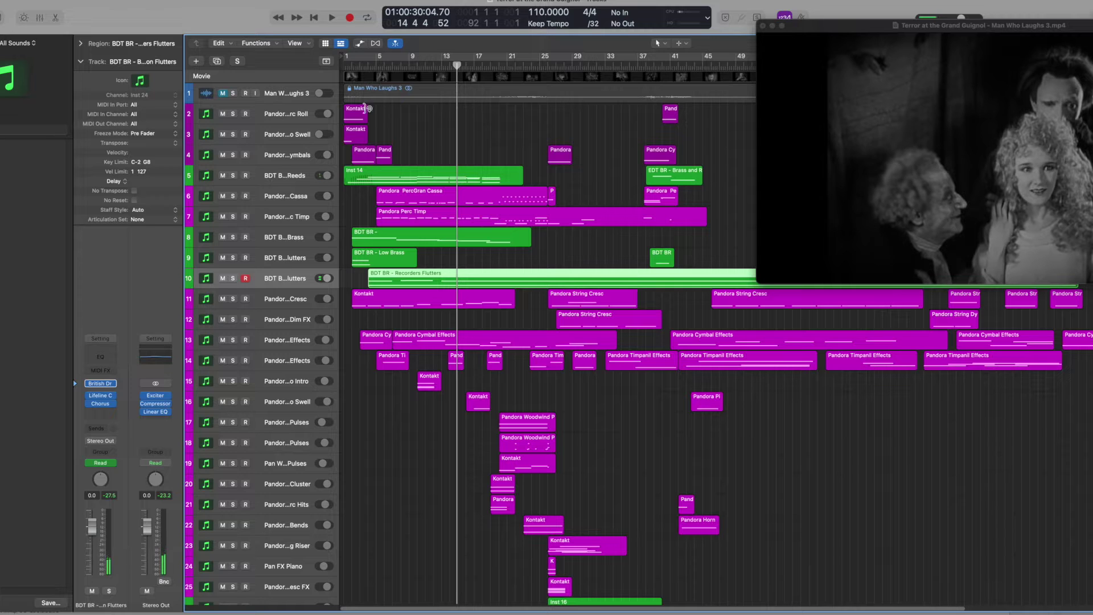
{"action": "left_click", "coordinate": [357, 68]}
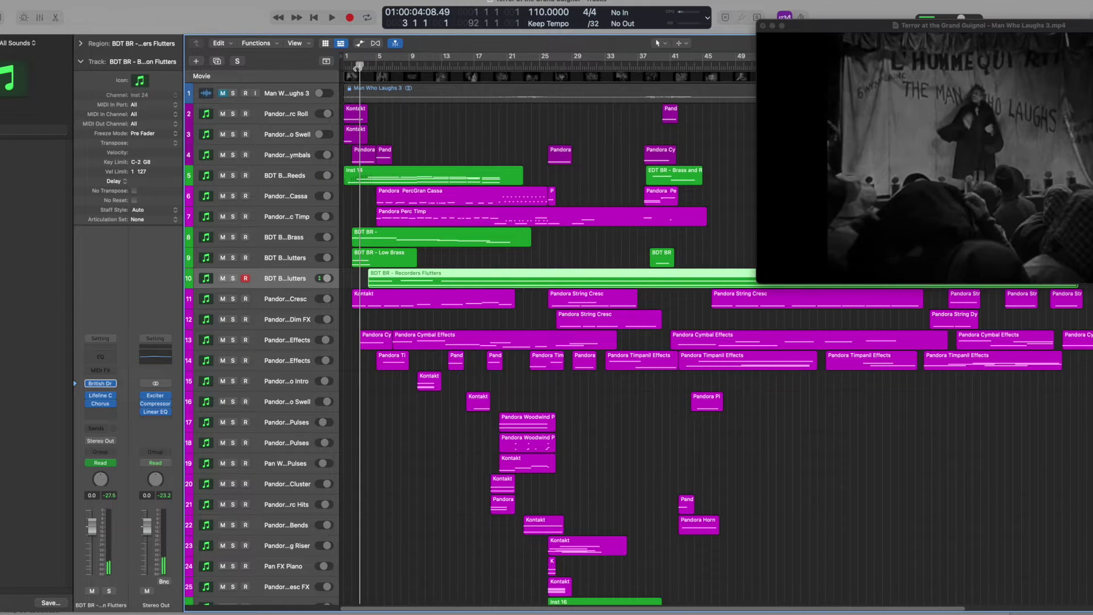
{"action": "left_click", "coordinate": [349, 67]}
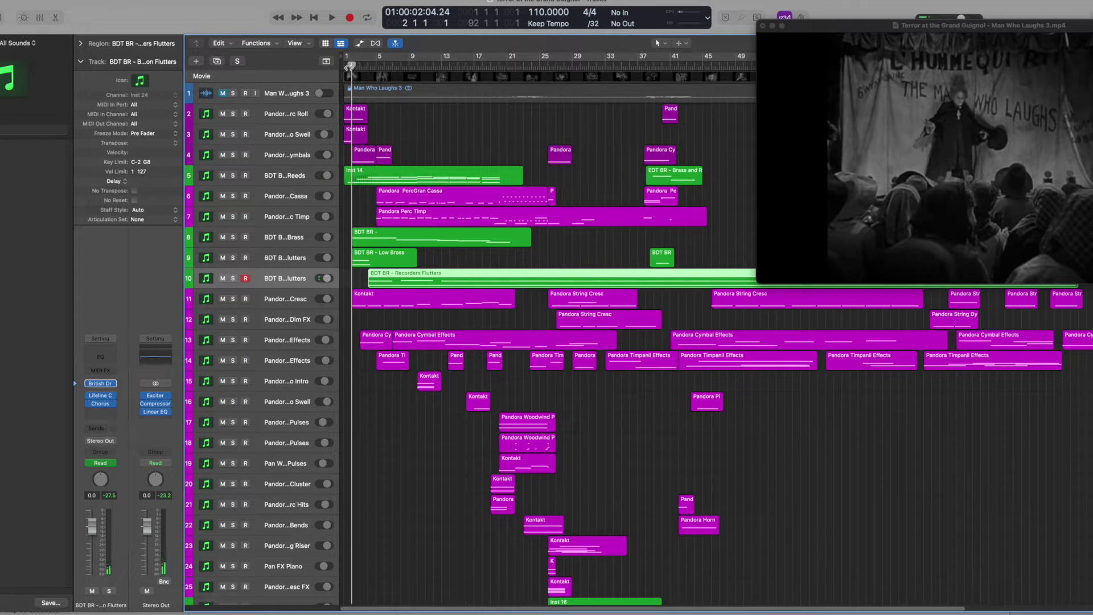
Solo the Pandora Perc Gran Cassa track and open its Kontakt instrument window, moving it clear of the track's regions.
{"action": "left_click", "coordinate": [188, 302]}
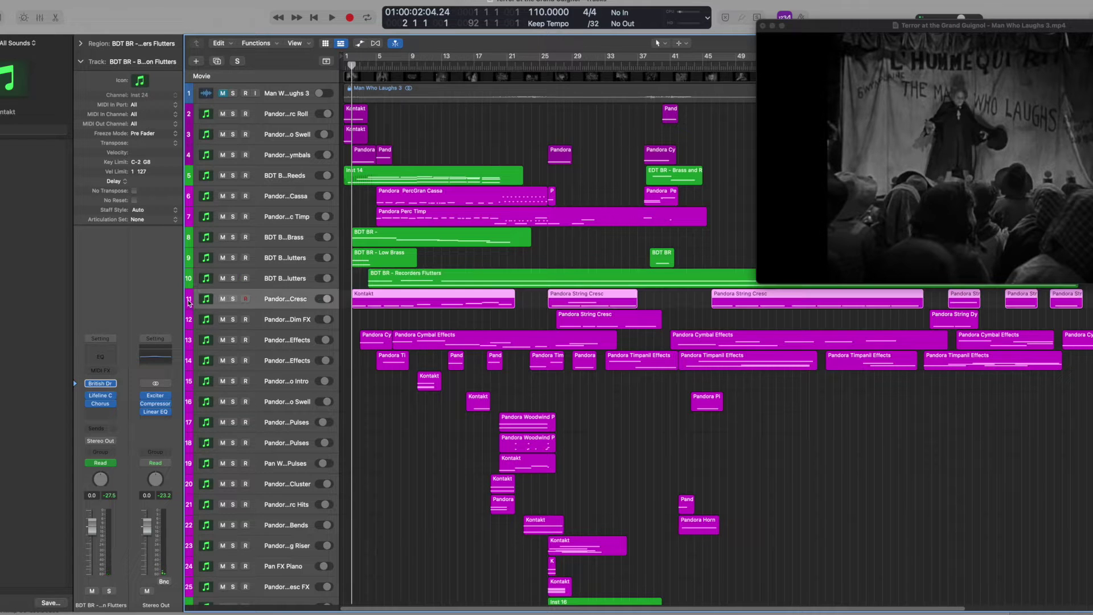
{"action": "left_click", "coordinate": [198, 203]}
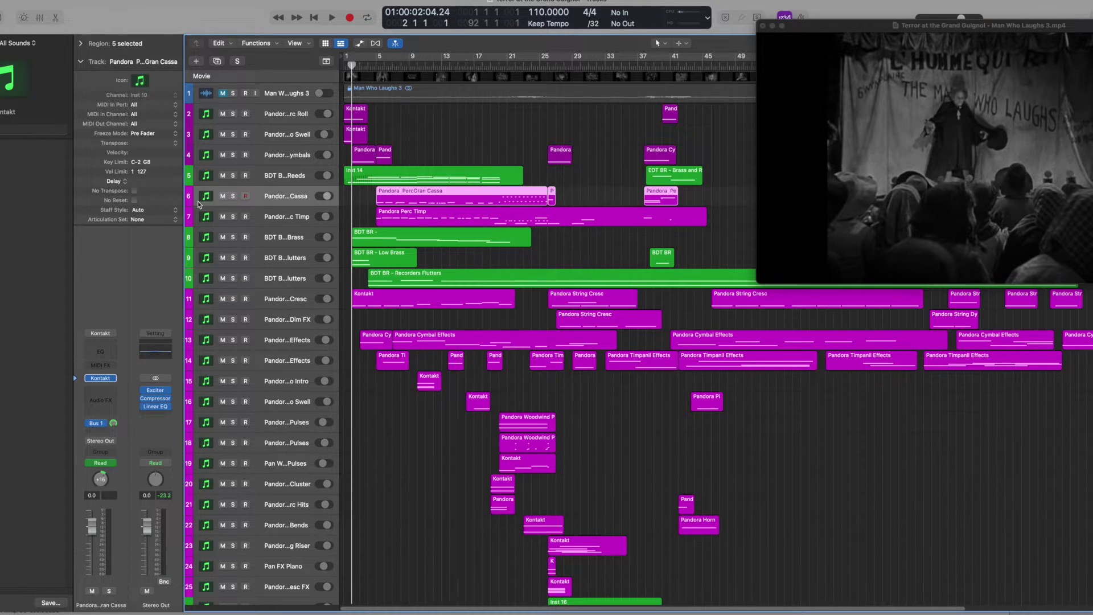
{"action": "left_click", "coordinate": [232, 196]}
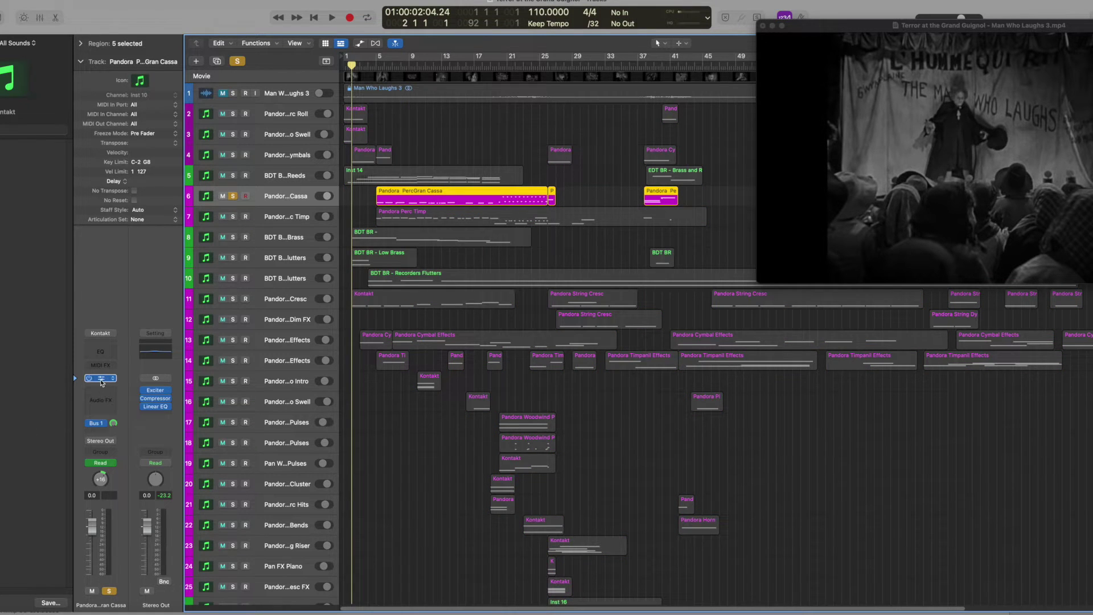
{"action": "left_click", "coordinate": [96, 379]}
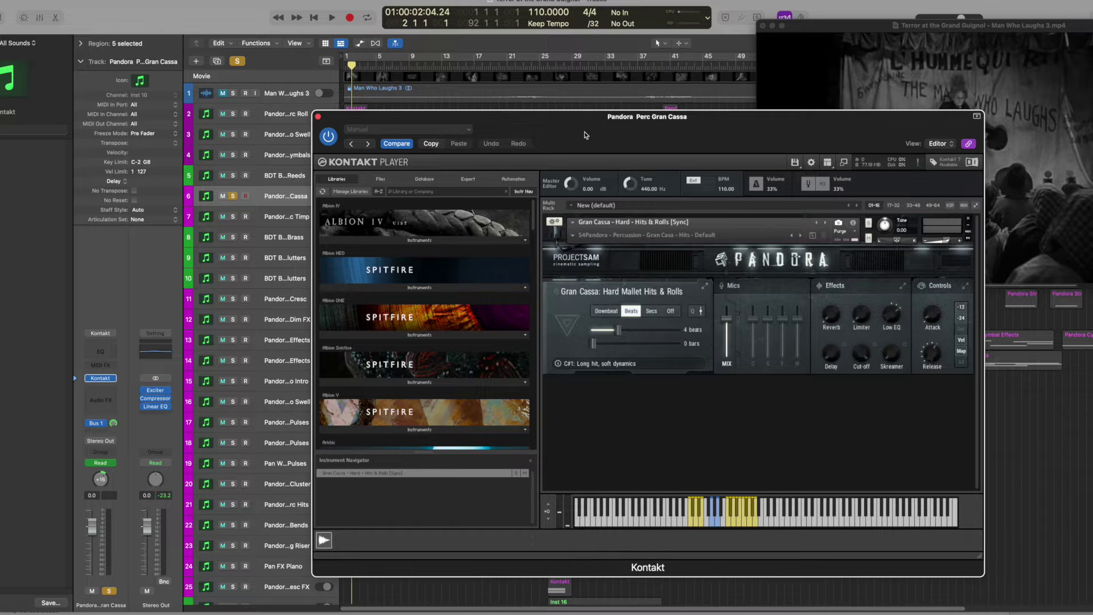
{"action": "left_click_drag", "start_coordinate": [586, 135], "coordinate": [625, 185]}
Play the soloed Gran Cassa track from bar 5, stop playback, and clear the solo.
{"action": "scroll", "coordinate": [552, 137], "scroll_direction": "down", "scroll_amount": 3}
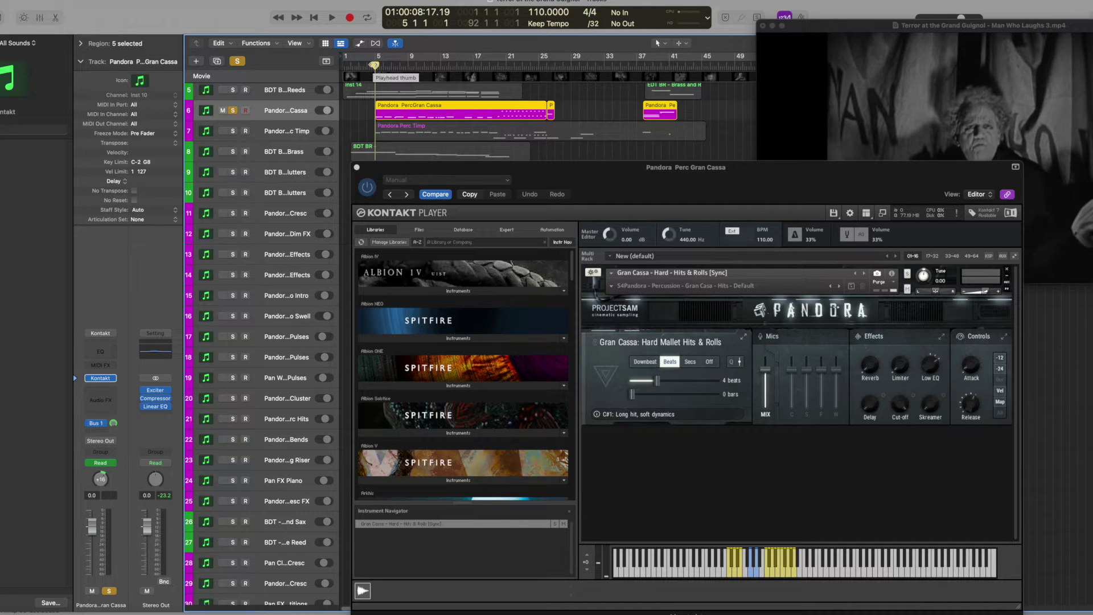
{"action": "key", "text": "space"}
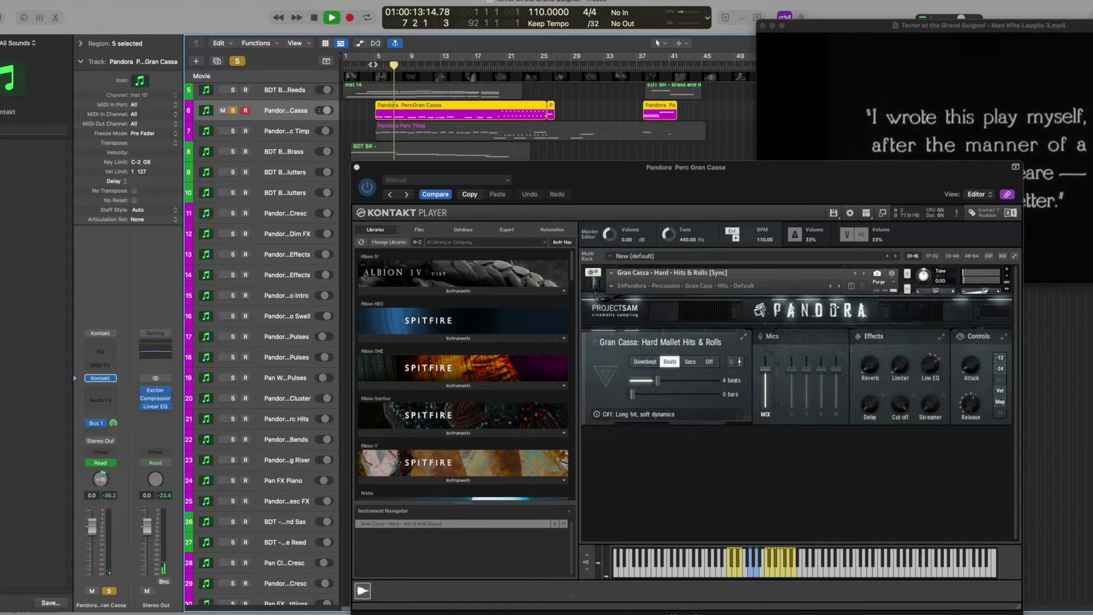
{"action": "key", "text": "space"}
{"action": "key", "text": "s"}
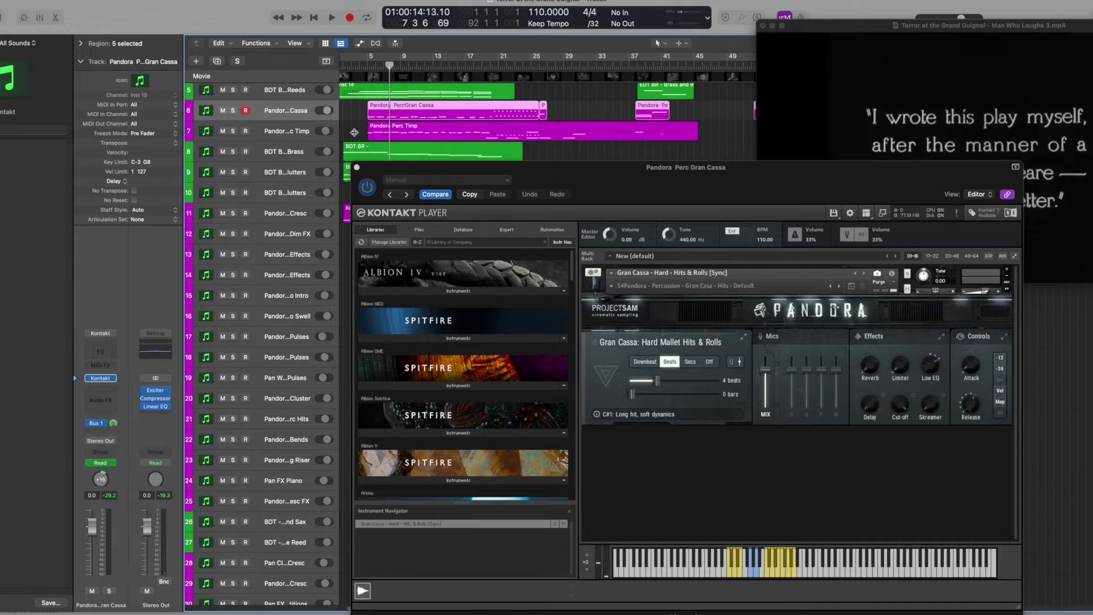
Solo the Pandora Perc Timp track, play it, add Gran Cassa to the solo, and close the instrument window.
{"action": "left_click", "coordinate": [191, 136]}
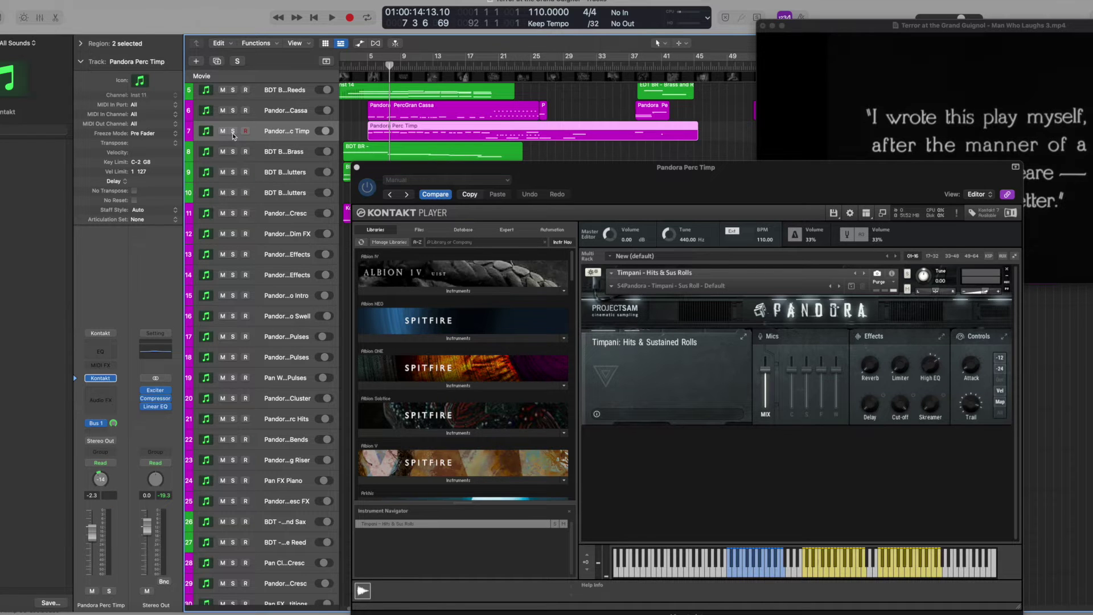
{"action": "left_click", "coordinate": [233, 132]}
{"action": "key", "text": "space"}
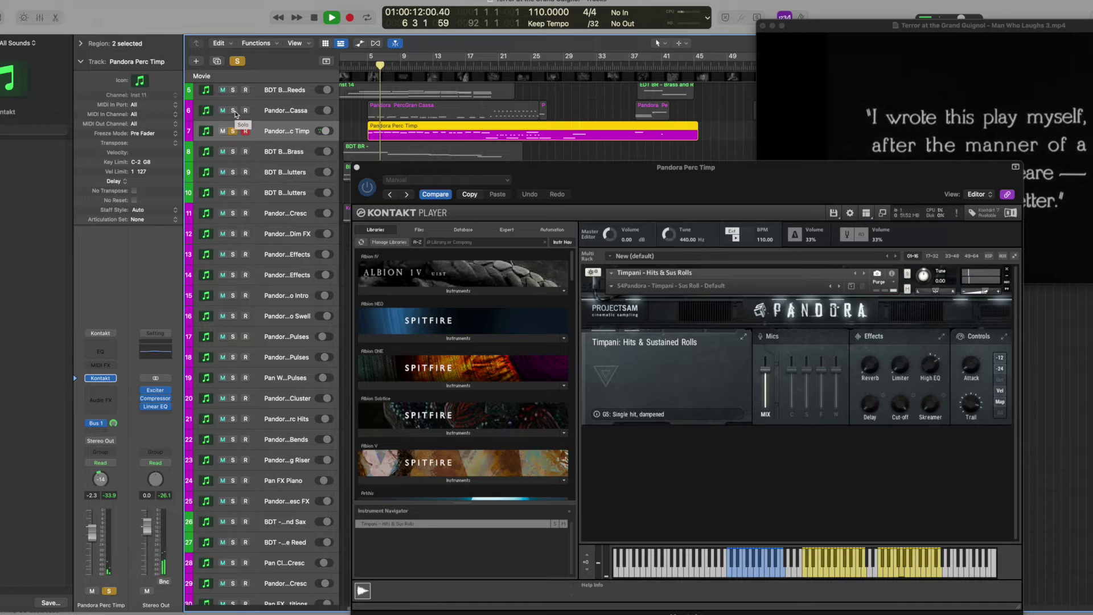
{"action": "left_click", "coordinate": [234, 111]}
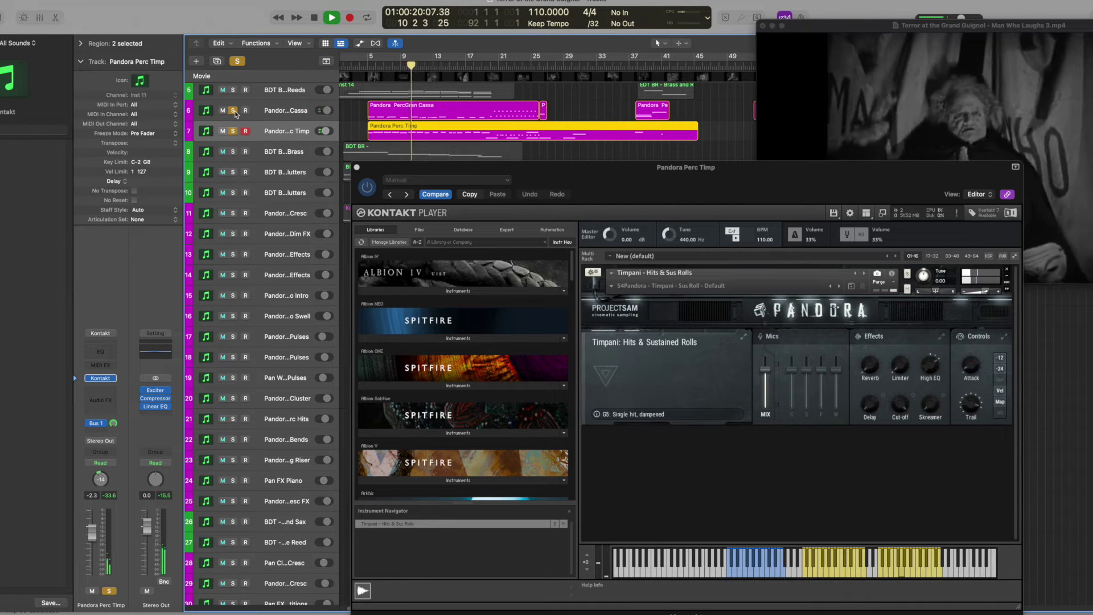
{"action": "left_click", "coordinate": [356, 167]}
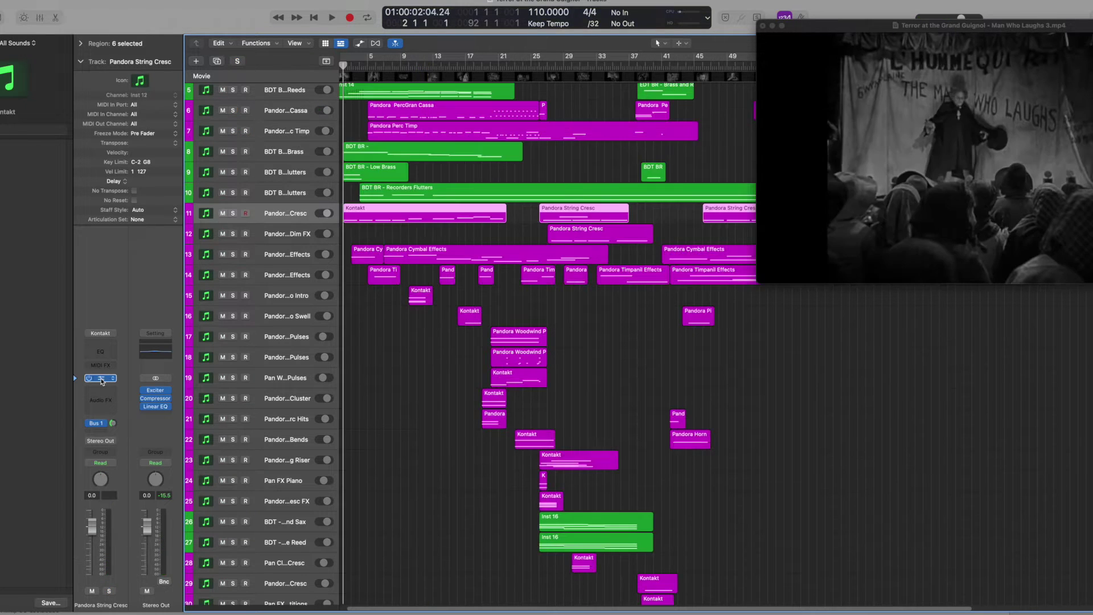
Open the Pandora String Cresc track's Kontakt window, solo the track, and play it from bar 2 with the window moved aside.
{"action": "left_click", "coordinate": [101, 378]}
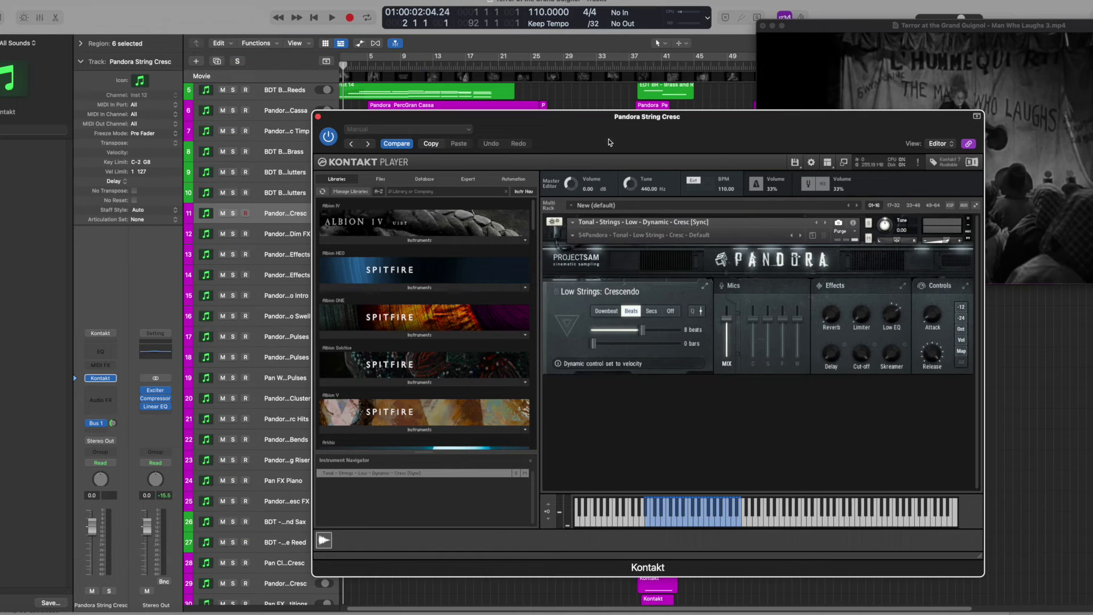
{"action": "left_click_drag", "start_coordinate": [609, 142], "coordinate": [733, 175]}
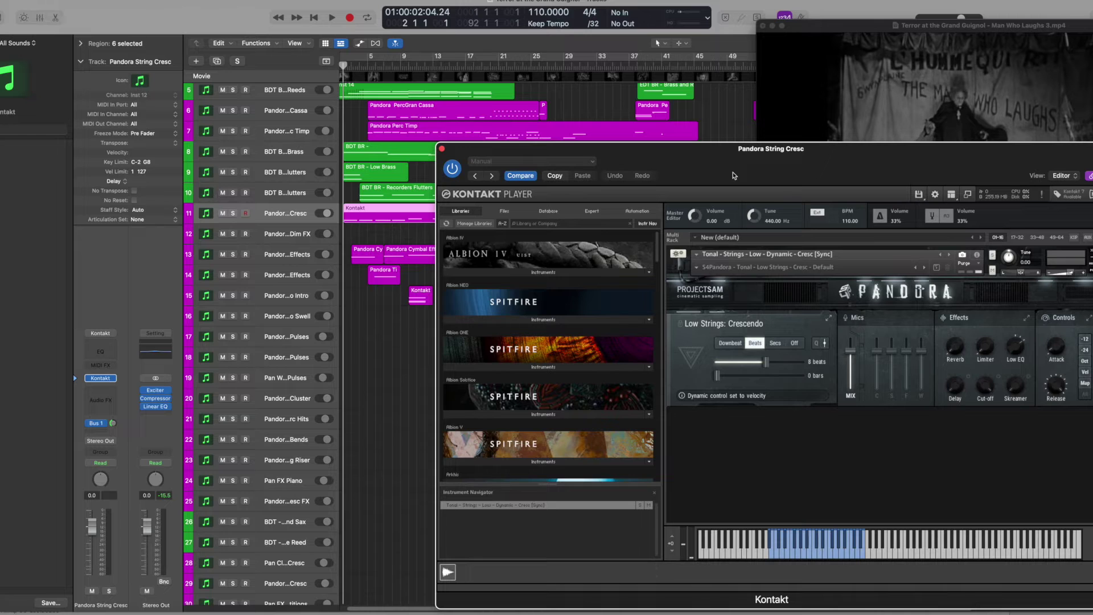
{"action": "left_click", "coordinate": [232, 214]}
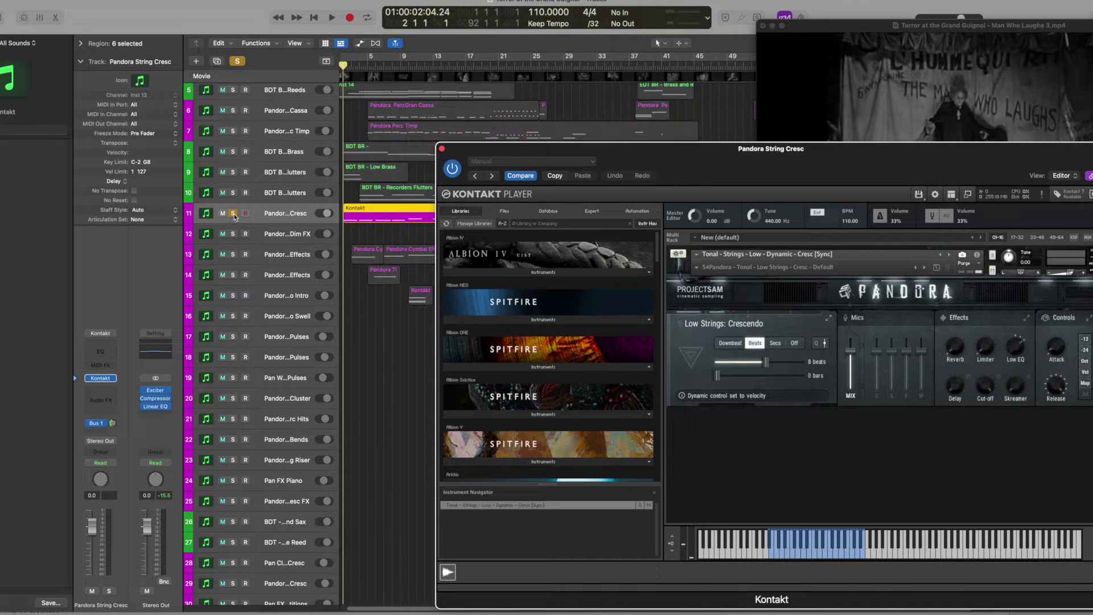
{"action": "left_click_drag", "start_coordinate": [518, 153], "coordinate": [551, 157]}
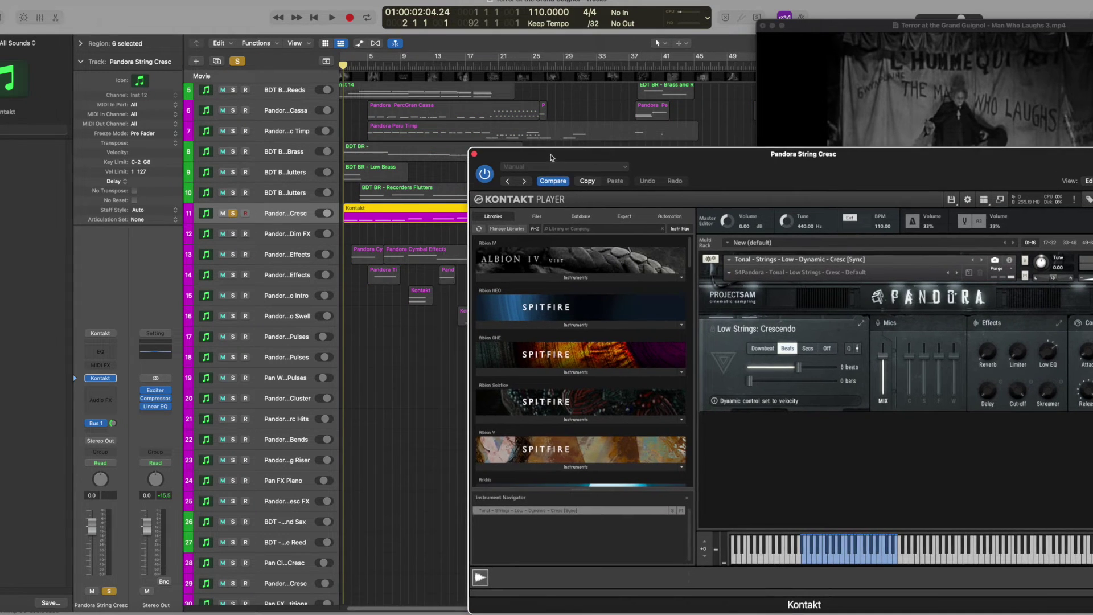
{"action": "key", "text": "space"}
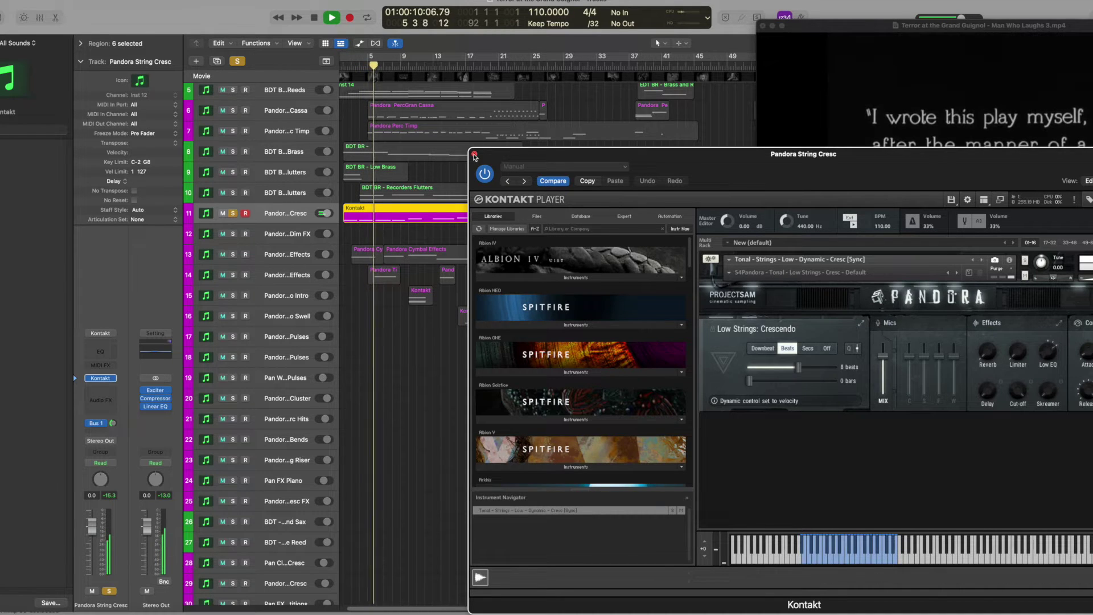
{"action": "key", "text": "space"}
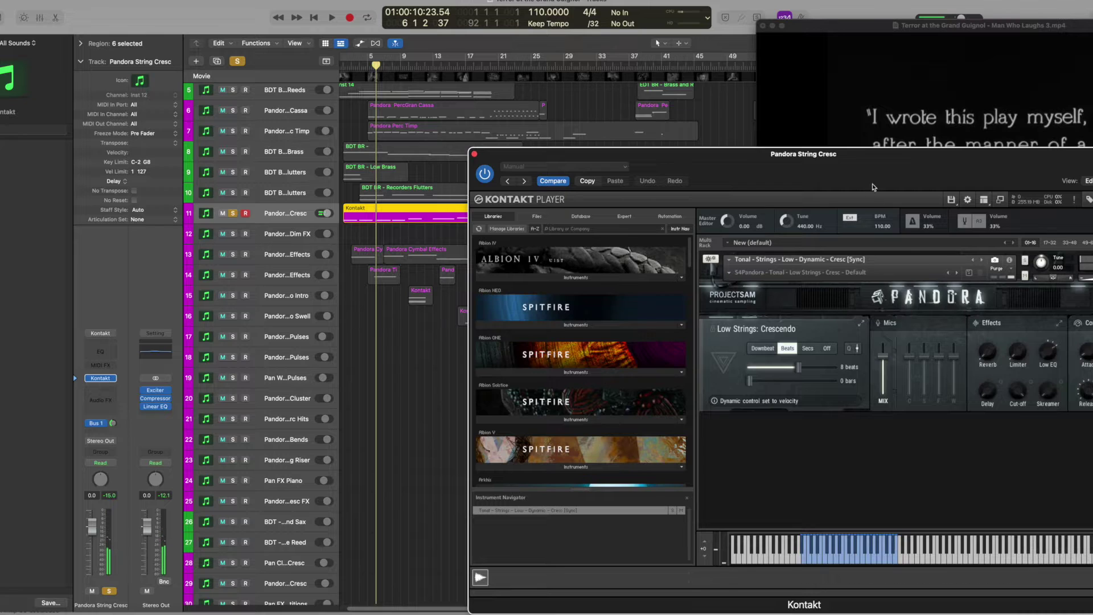
{"action": "left_click_drag", "start_coordinate": [874, 186], "coordinate": [827, 176]}
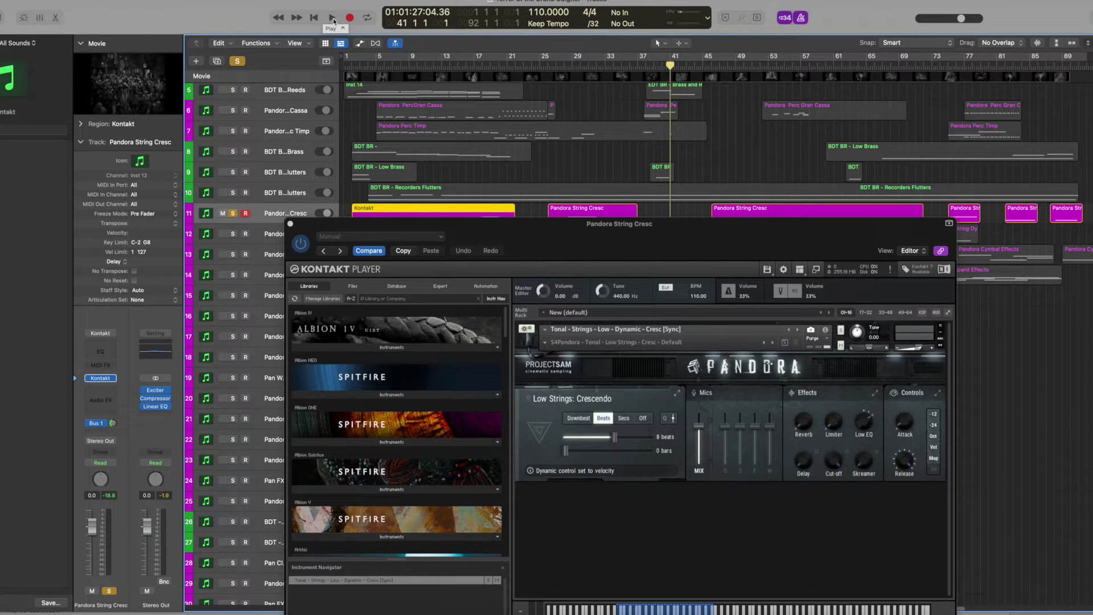
Play the soloed String Cresc track from bar 41 and shorten the beat length of the Low Strings: Crescendo patch.
{"action": "left_click", "coordinate": [333, 21]}
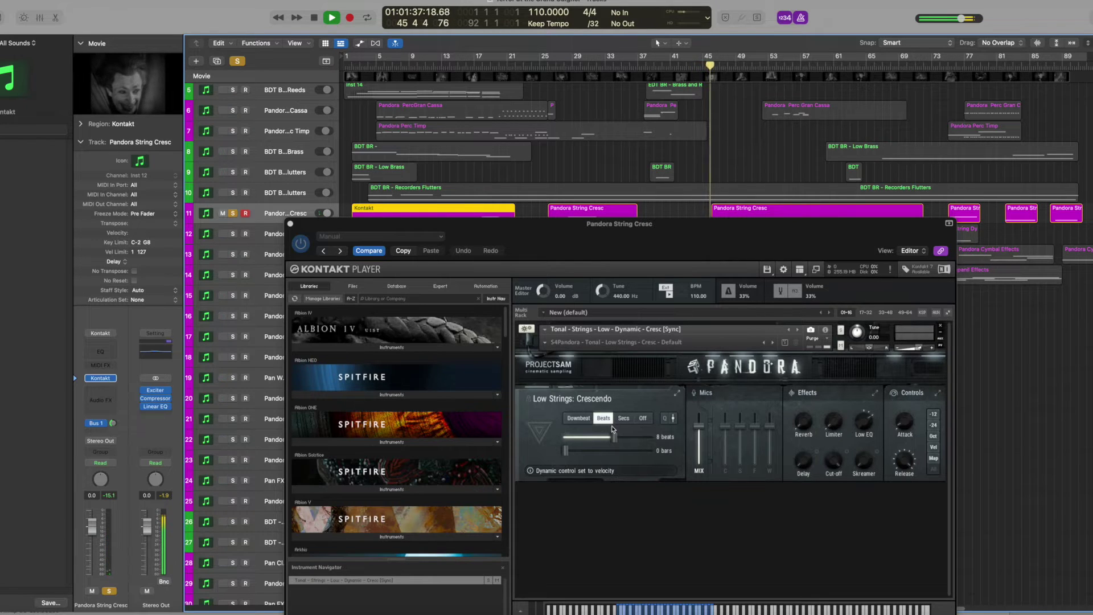
{"action": "left_click_drag", "start_coordinate": [615, 437], "coordinate": [592, 438]}
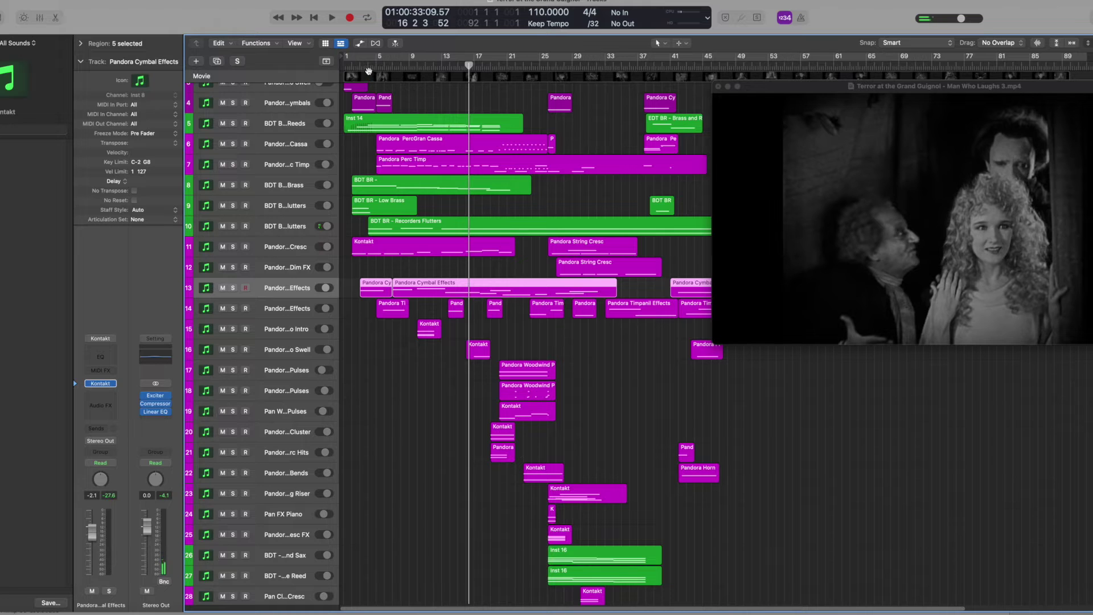
Move the playhead to bar 3, open the Pandora Cymbal Effects track's Kontakt window, and audition its rubbed cymbal notes B2 and G2.
{"action": "left_click_drag", "start_coordinate": [365, 68], "coordinate": [359, 67]}
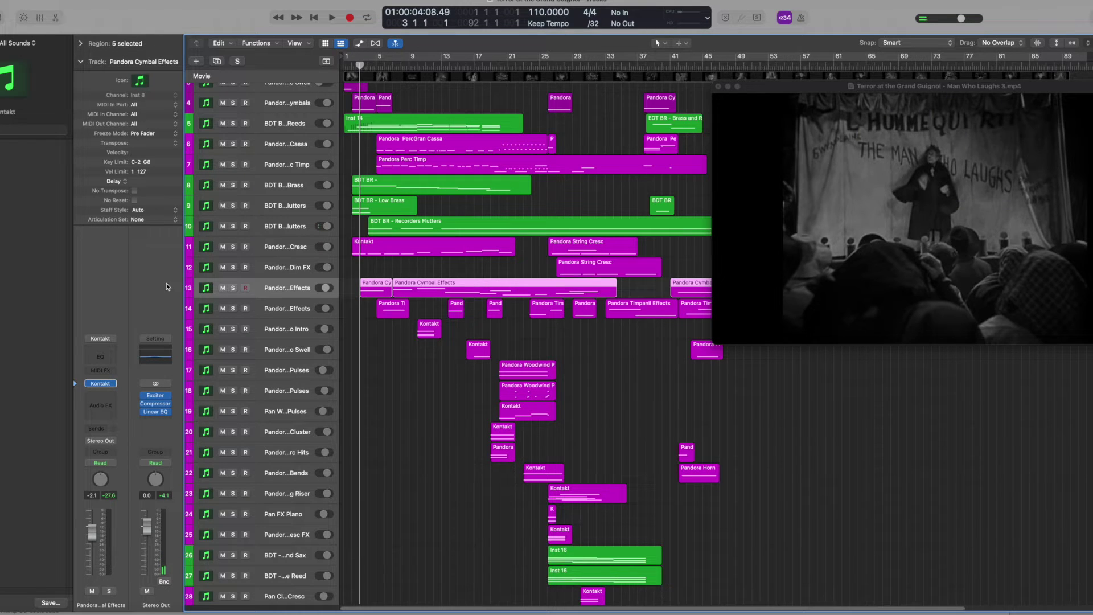
{"action": "left_click", "coordinate": [98, 386]}
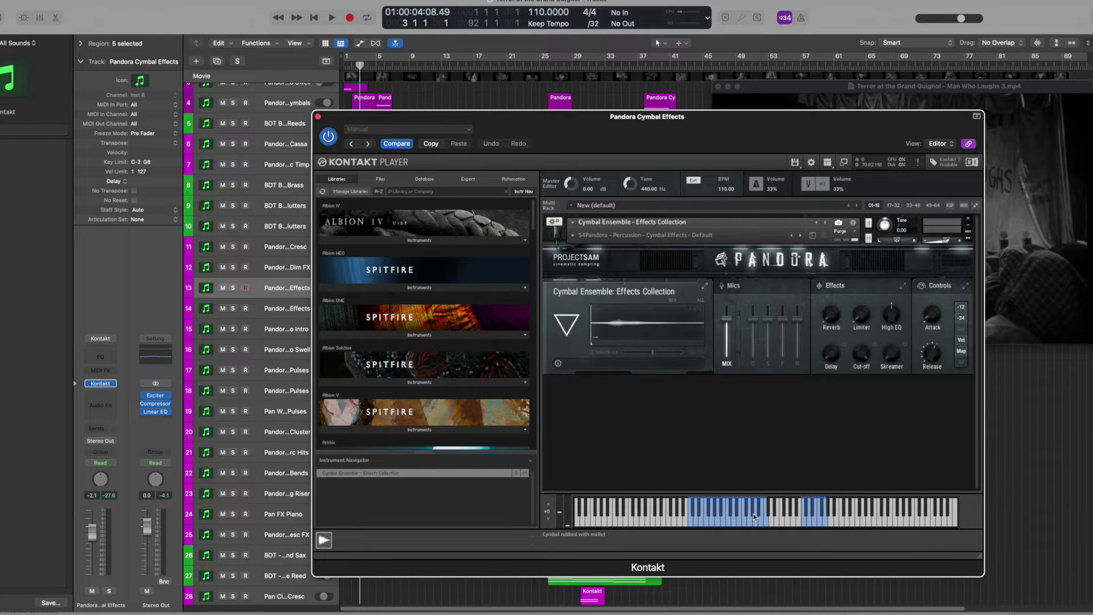
{"action": "left_click", "coordinate": [754, 517]}
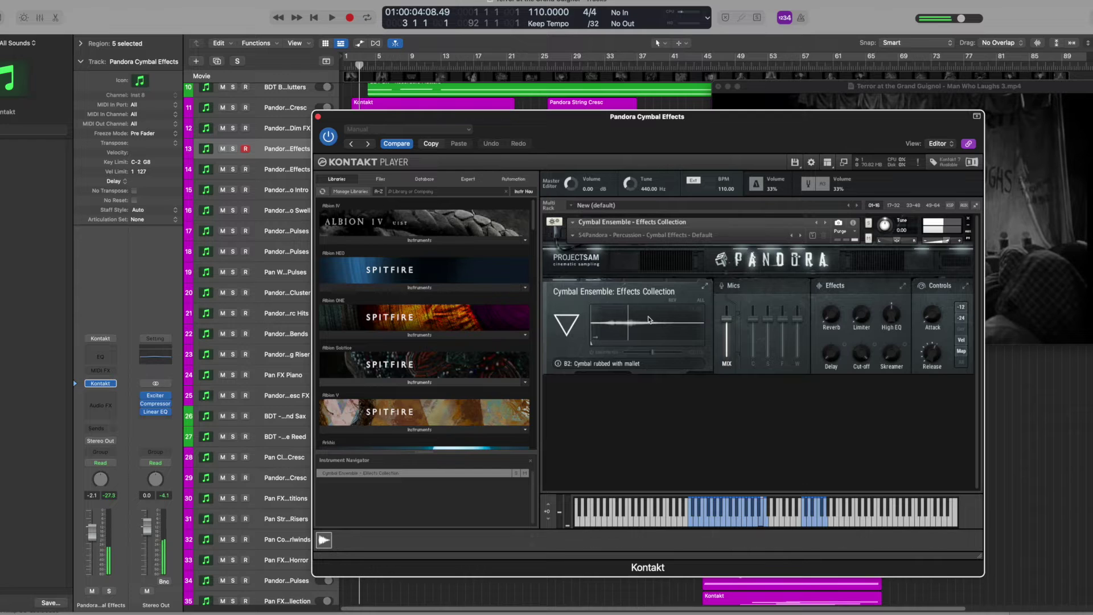
{"action": "key", "text": "g"}
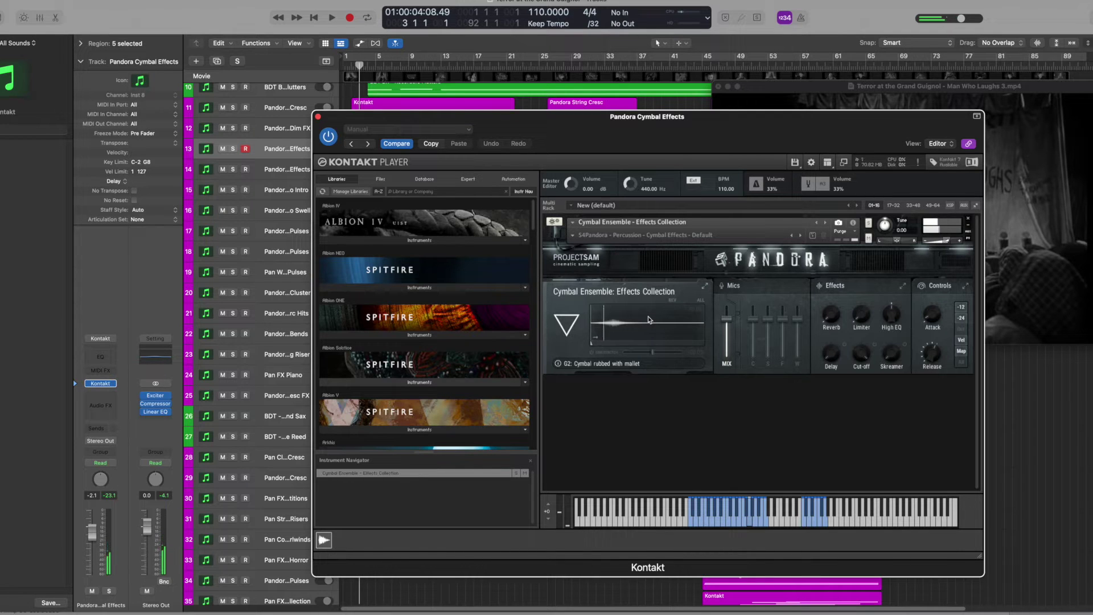
{"action": "key", "text": "e"}
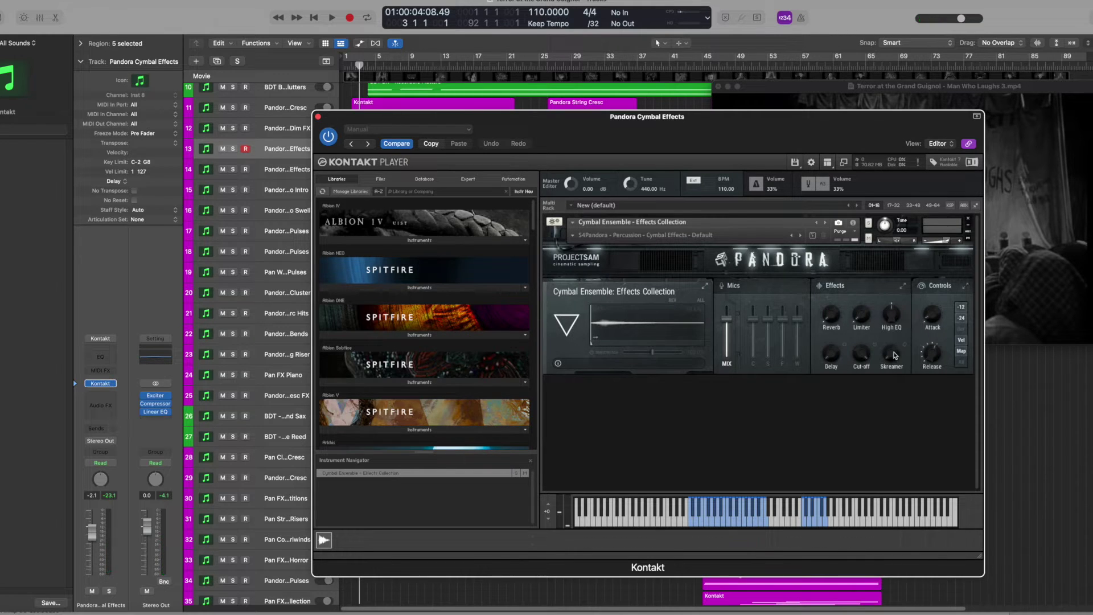
{"action": "left_click_drag", "start_coordinate": [894, 355], "coordinate": [895, 334]}
{"action": "left_click_drag", "start_coordinate": [891, 337], "coordinate": [937, 348]}
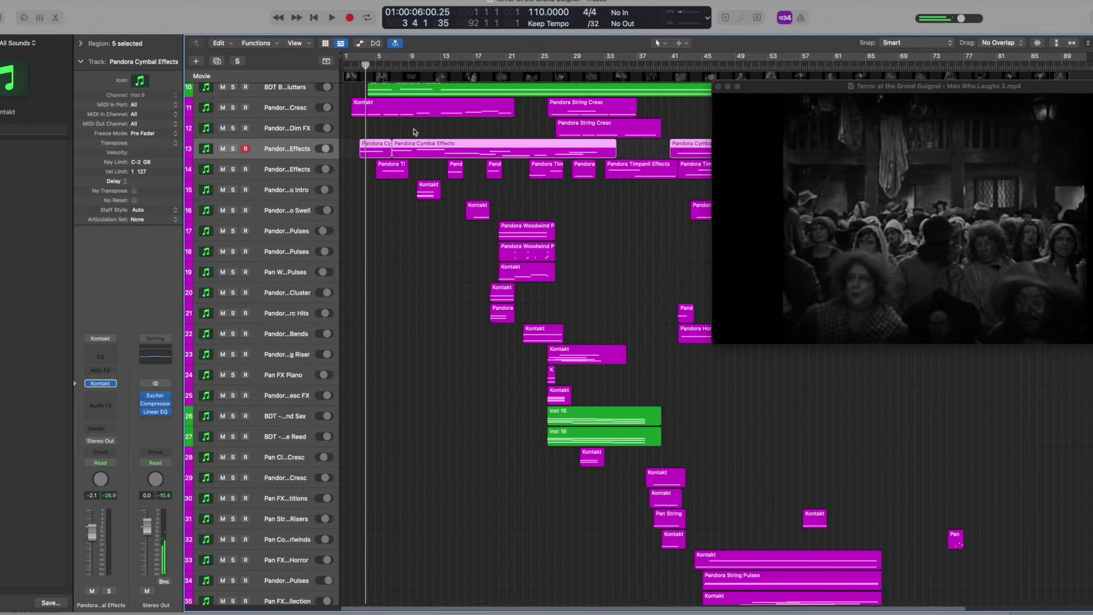
Solo and play the Pandora Cymbal Effects track, add Pandora Timpani Effects to the solo, and stop playback.
{"action": "left_click", "coordinate": [232, 148]}
{"action": "key", "text": "space"}
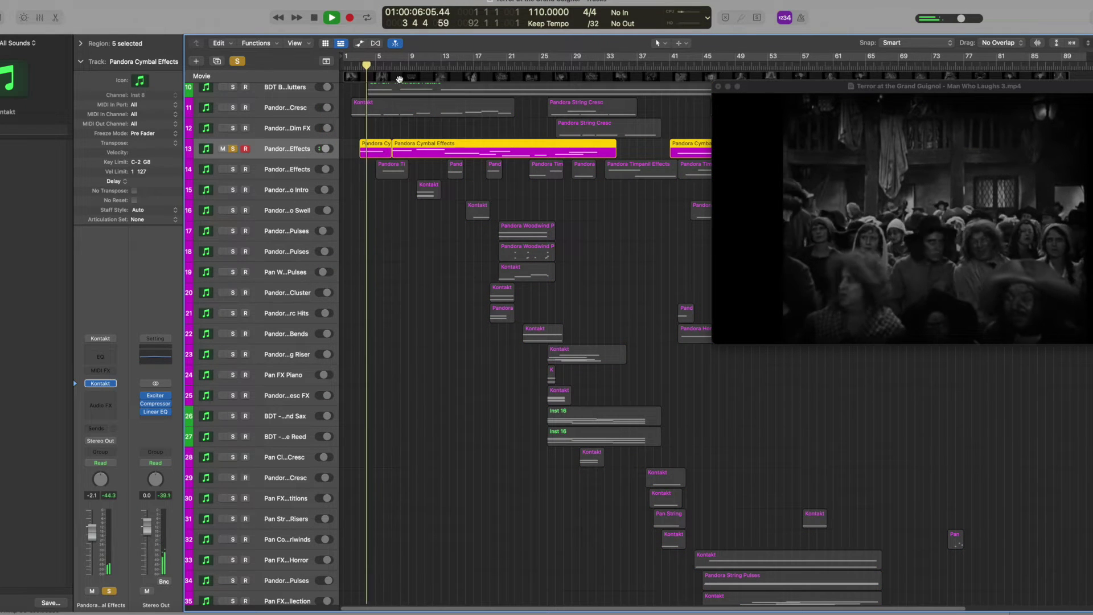
{"action": "left_click", "coordinate": [400, 65]}
{"action": "left_click_drag", "start_coordinate": [393, 68], "coordinate": [423, 67]}
{"action": "left_click", "coordinate": [232, 170]}
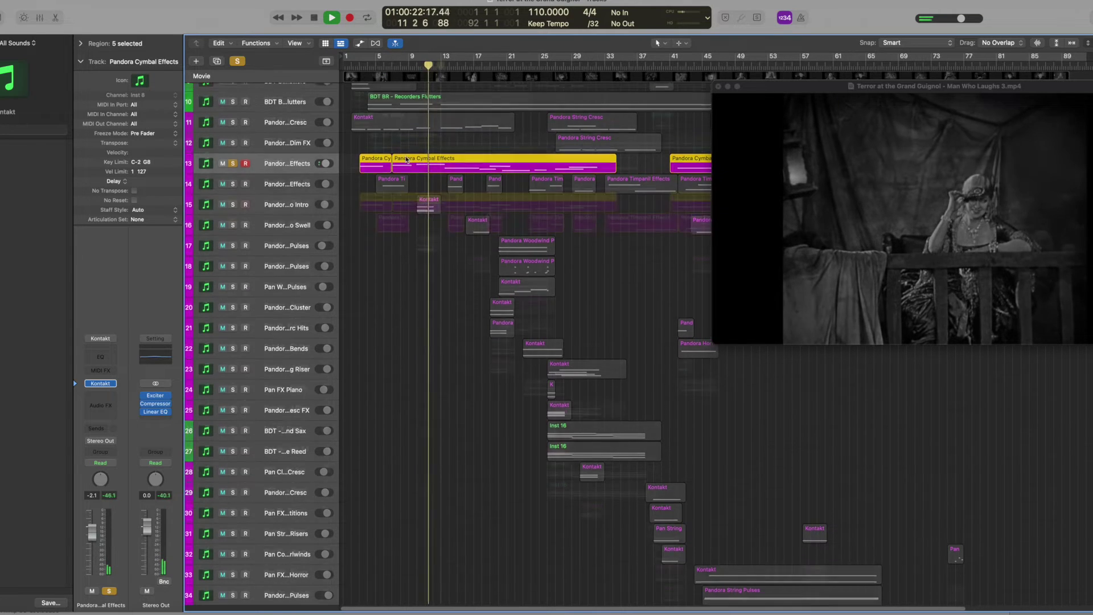
{"action": "scroll", "coordinate": [300, 184], "scroll_direction": "up", "scroll_amount": 3}
{"action": "key", "text": "space"}
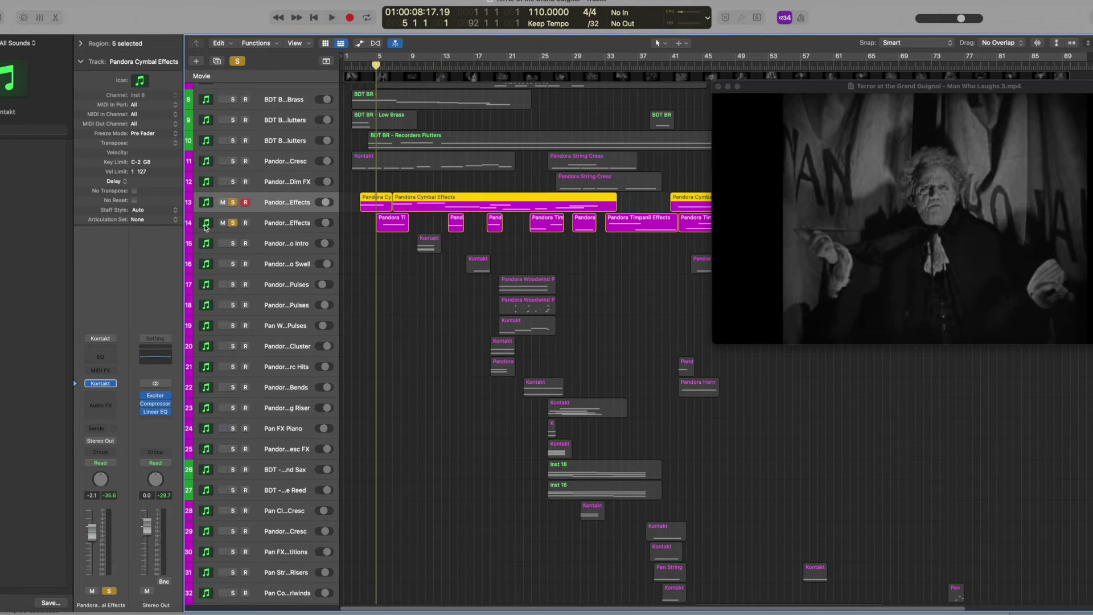
Open the Pandora Timpani Effects track's Kontakt window, audition its hits and textures, move the window aside, and close it.
{"action": "left_click", "coordinate": [206, 227]}
{"action": "mouse_move", "coordinate": [103, 381]}
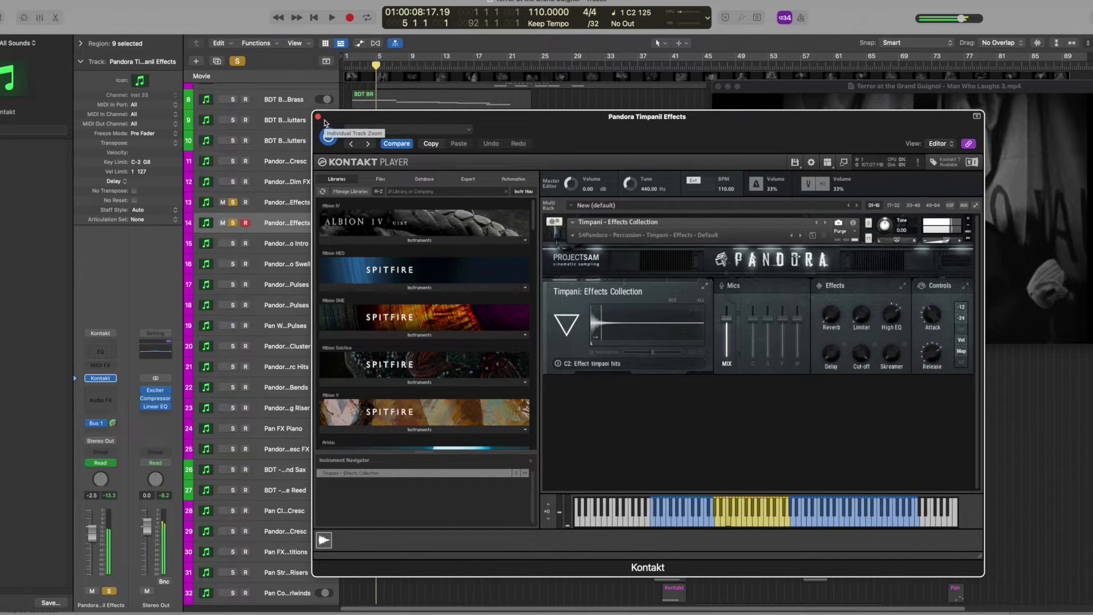
{"action": "left_click_drag", "start_coordinate": [477, 123], "coordinate": [599, 149]}
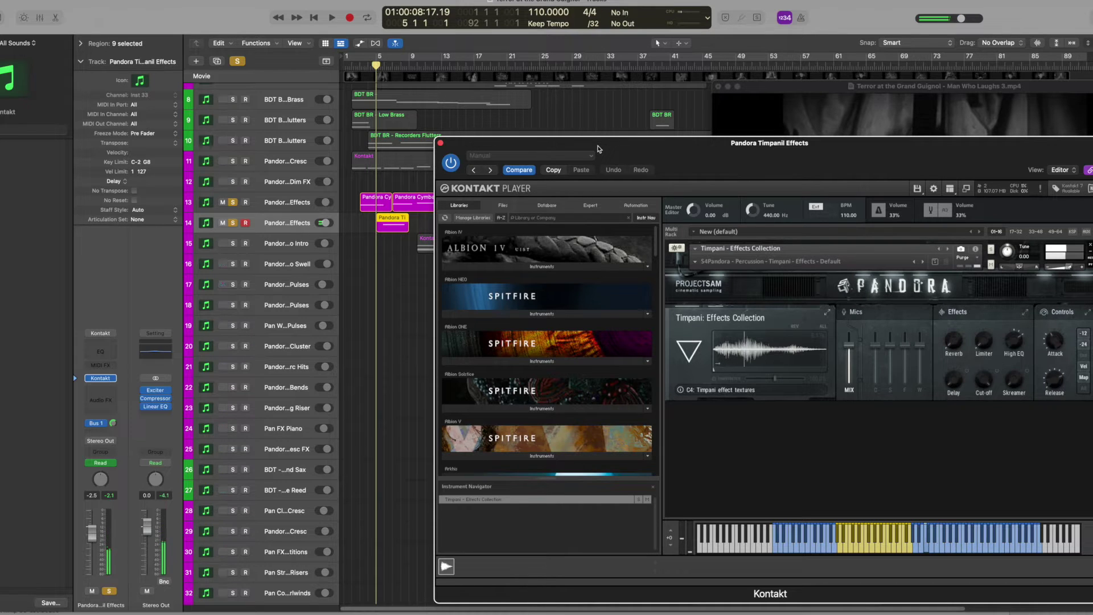
{"action": "left_click", "coordinate": [440, 143]}
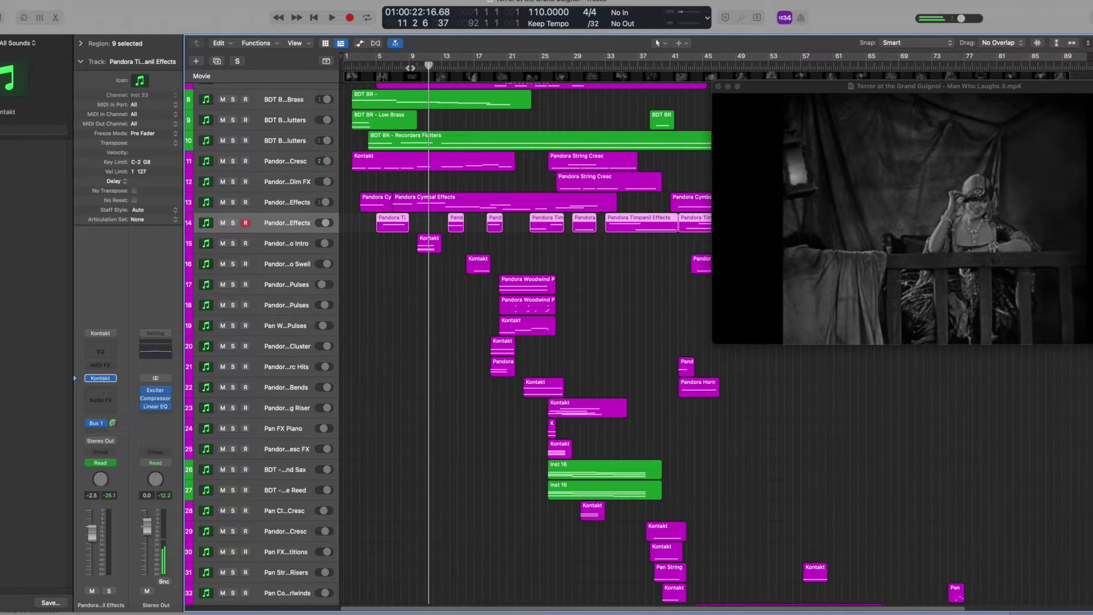
Play the full arrangement from about bar 7 through the Pandora Combo Intro entrance, and stop playback.
{"action": "left_click", "coordinate": [410, 68]}
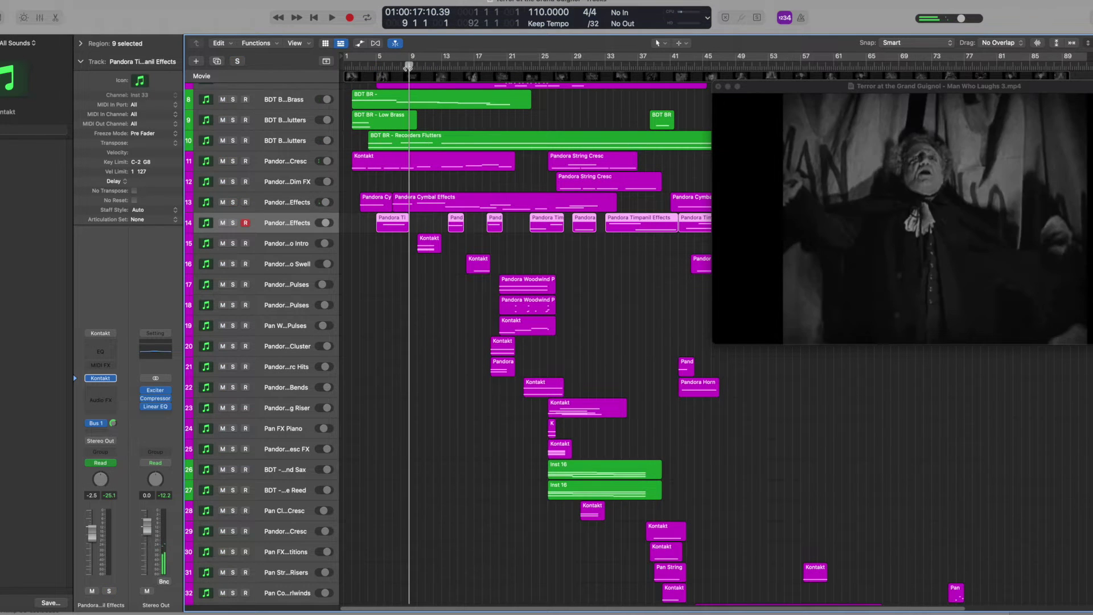
{"action": "left_click", "coordinate": [392, 67]}
{"action": "key", "text": "space"}
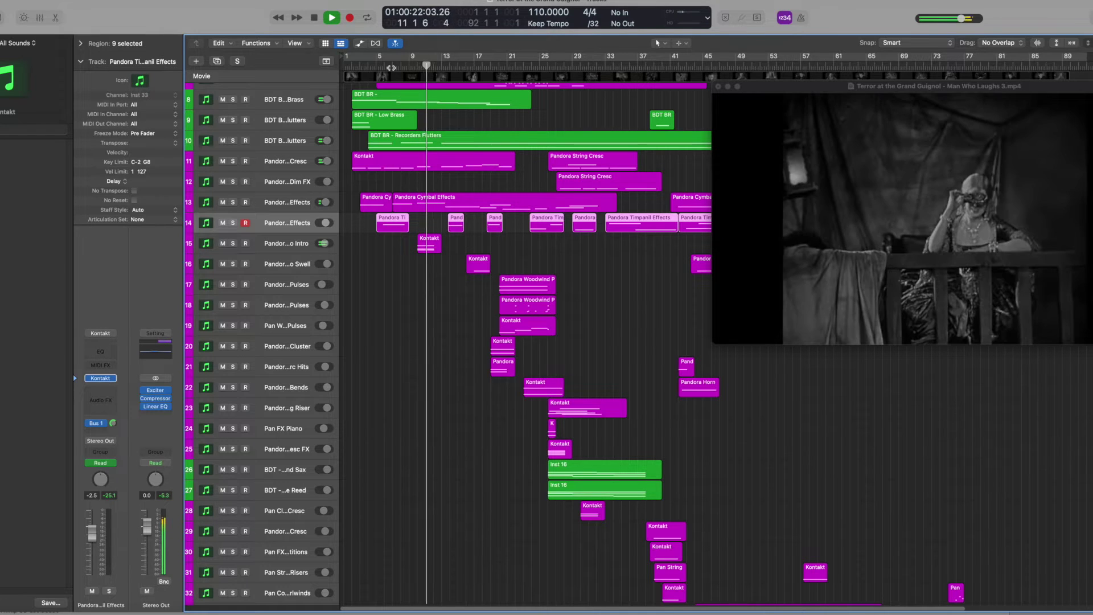
{"action": "key", "text": "space"}
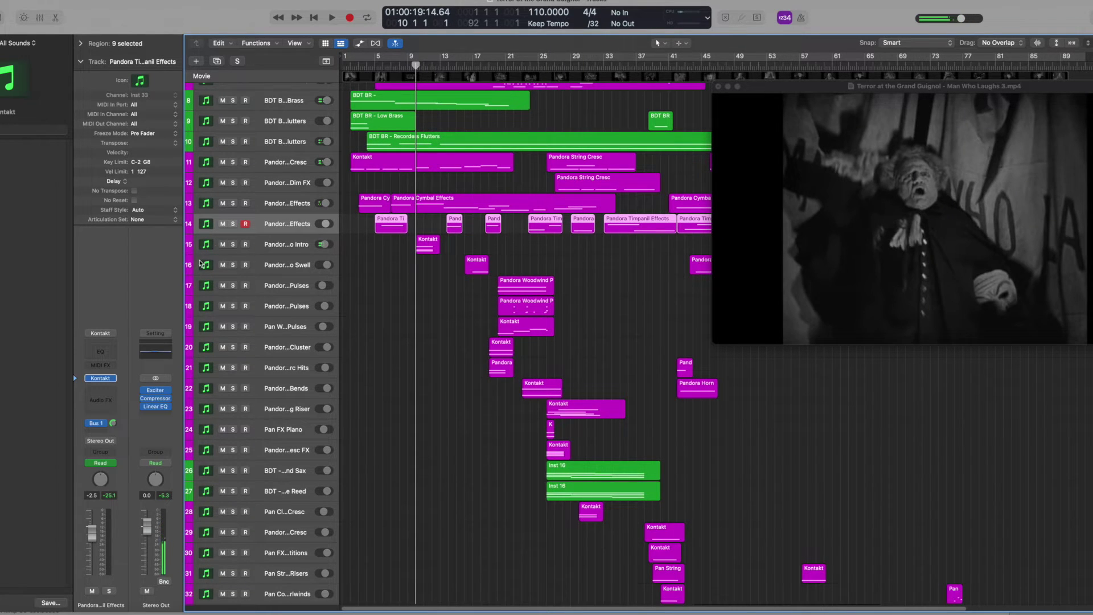
Audition the Pandora Combo Intro patch in its Kontakt window, close the window, and play the full arrangement from bar 9.
{"action": "left_click", "coordinate": [188, 246]}
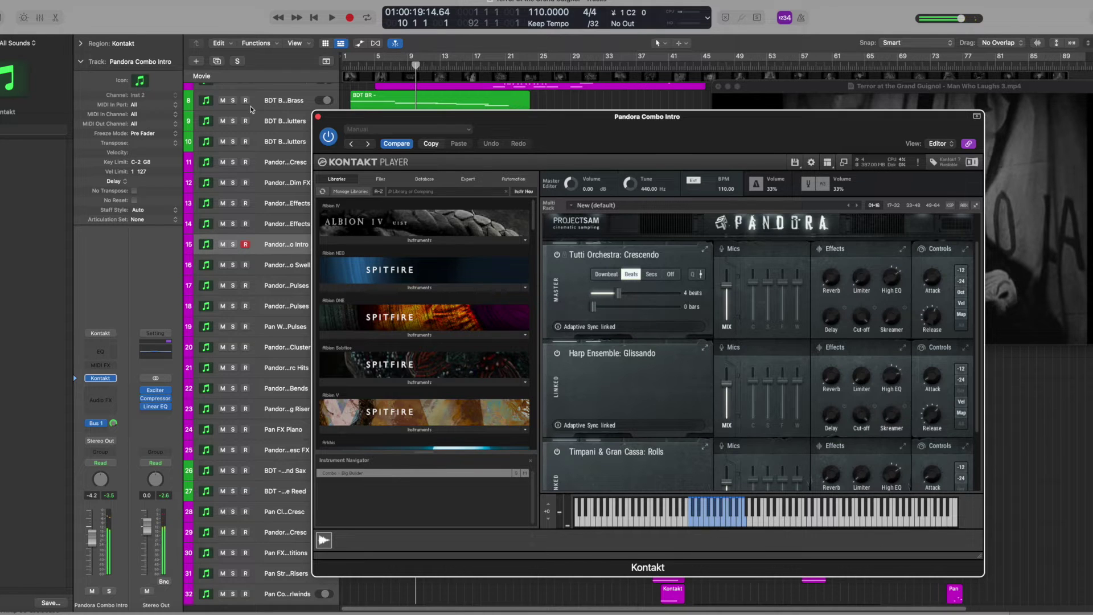
{"action": "left_click", "coordinate": [317, 117]}
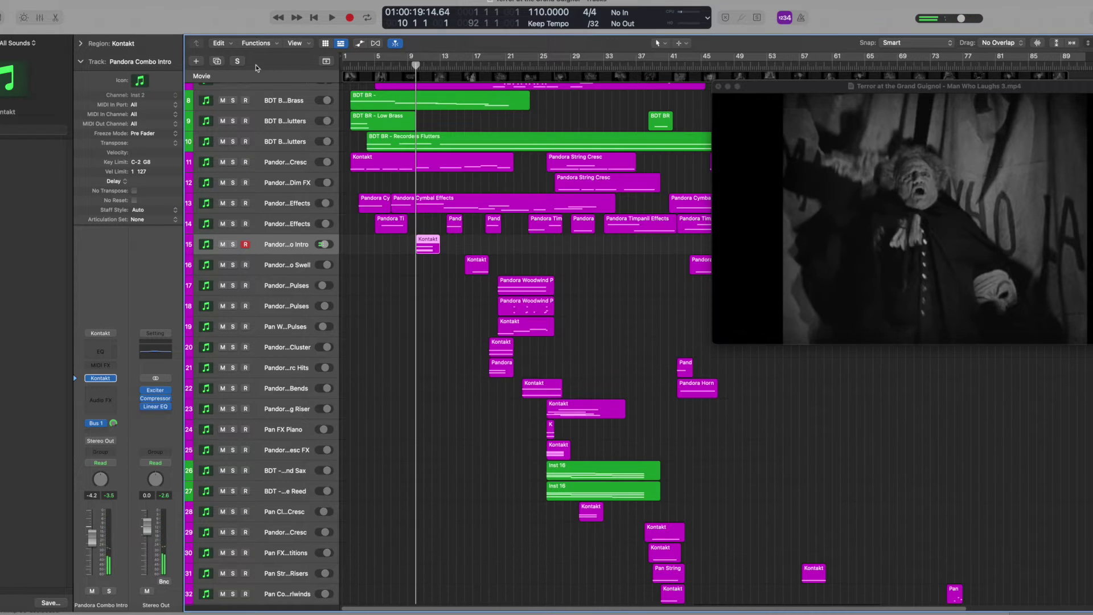
{"action": "scroll", "coordinate": [414, 137], "scroll_direction": "right", "scroll_amount": 2}
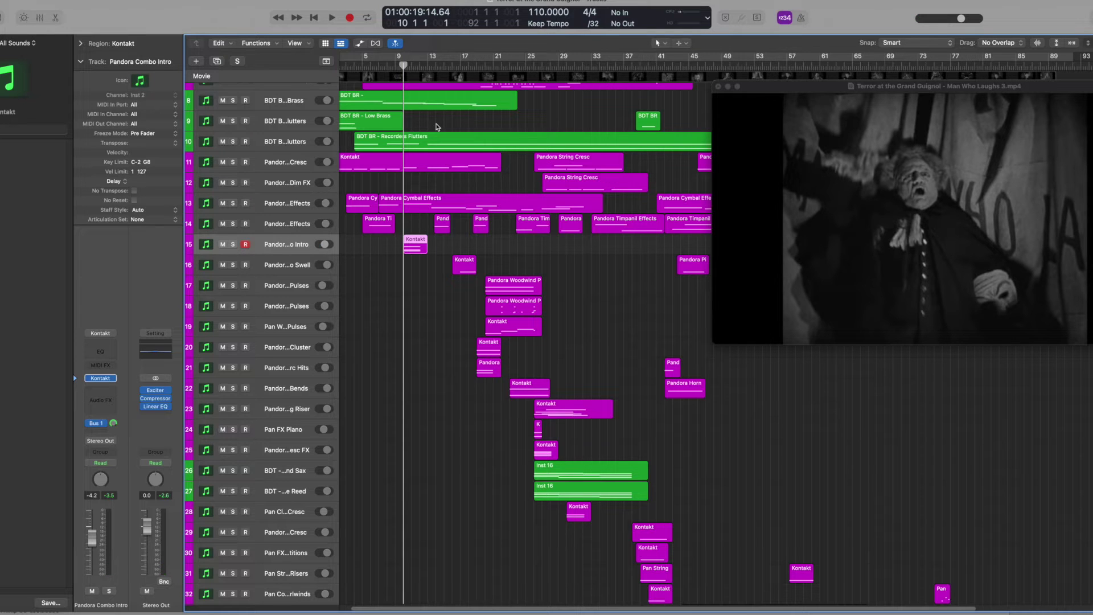
{"action": "scroll", "coordinate": [437, 127], "scroll_direction": "up", "scroll_amount": 2}
{"action": "scroll", "coordinate": [437, 127], "scroll_direction": "left", "scroll_amount": 2}
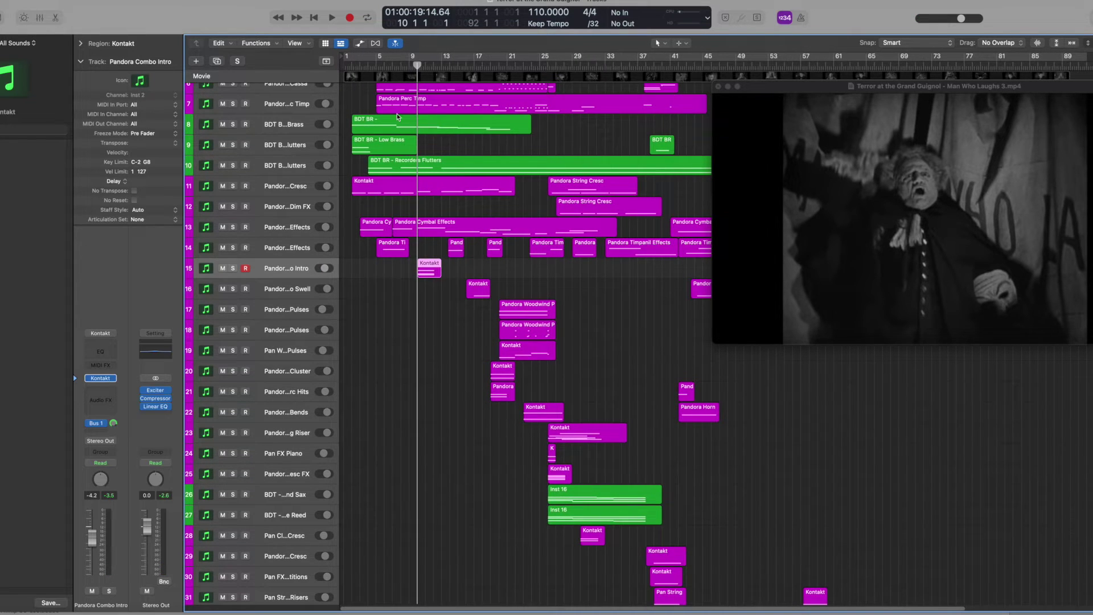
{"action": "left_click", "coordinate": [408, 66]}
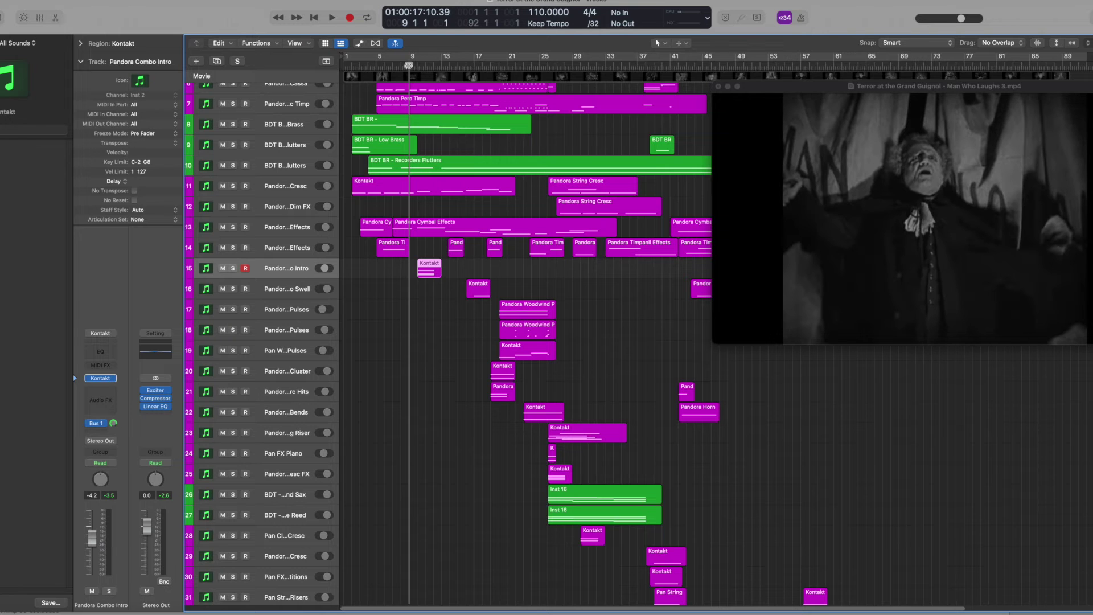
{"action": "key", "text": "space"}
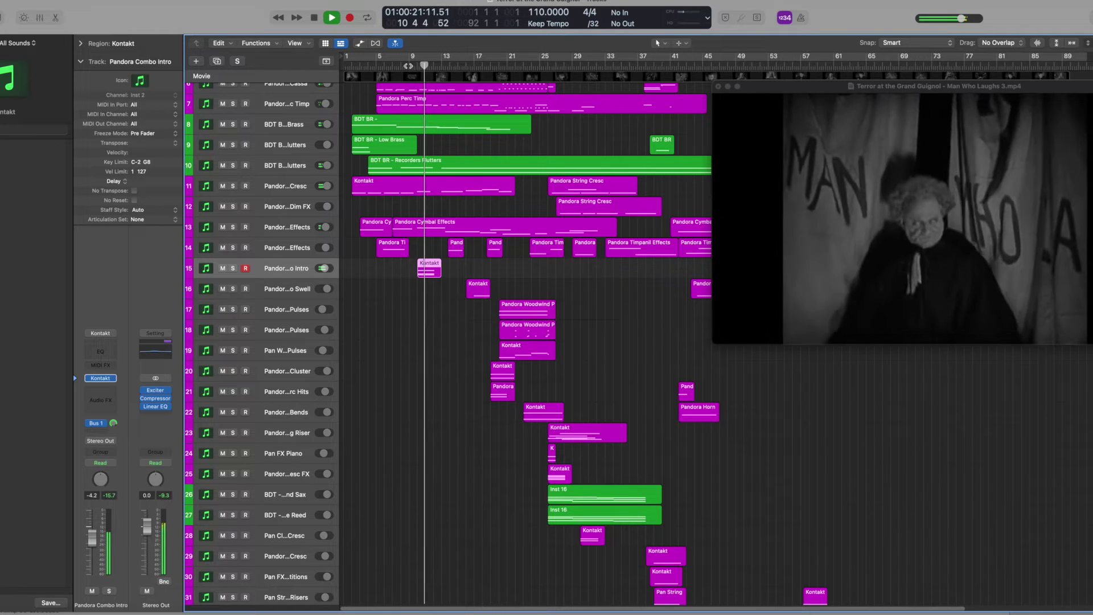
{"action": "key", "text": "space"}
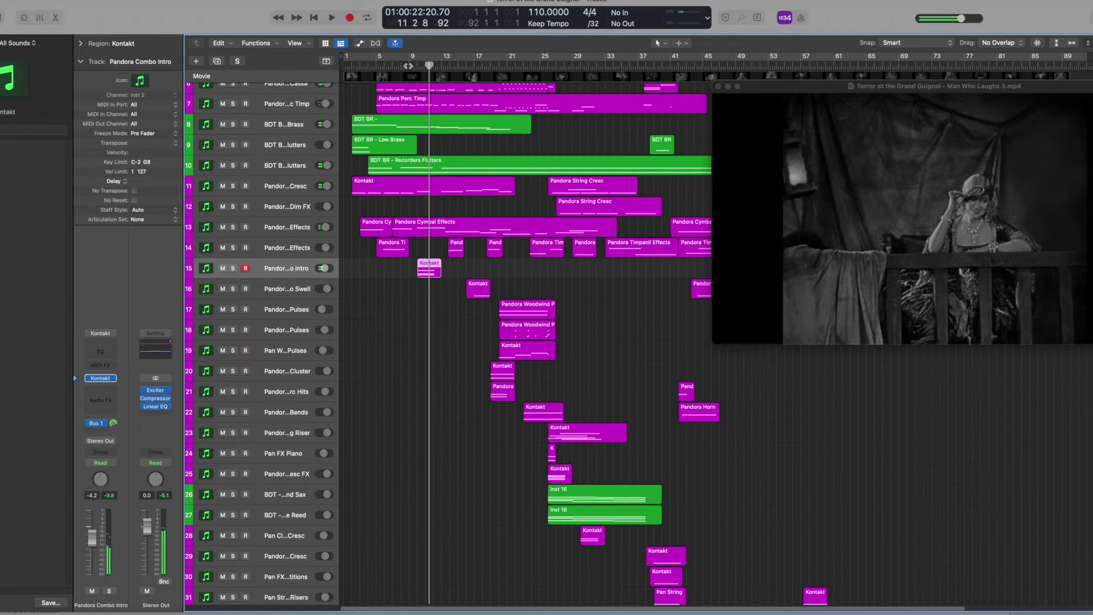
Solo the Pandora Brass Cluster and Pandora Tutti Perc Hits tracks and play them together from bar 19.
{"action": "mouse_move", "coordinate": [428, 67]}
{"action": "left_mouse_down"}
{"action": "mouse_move", "coordinate": [407, 67]}
{"action": "mouse_move", "coordinate": [440, 65]}
{"action": "left_mouse_up"}
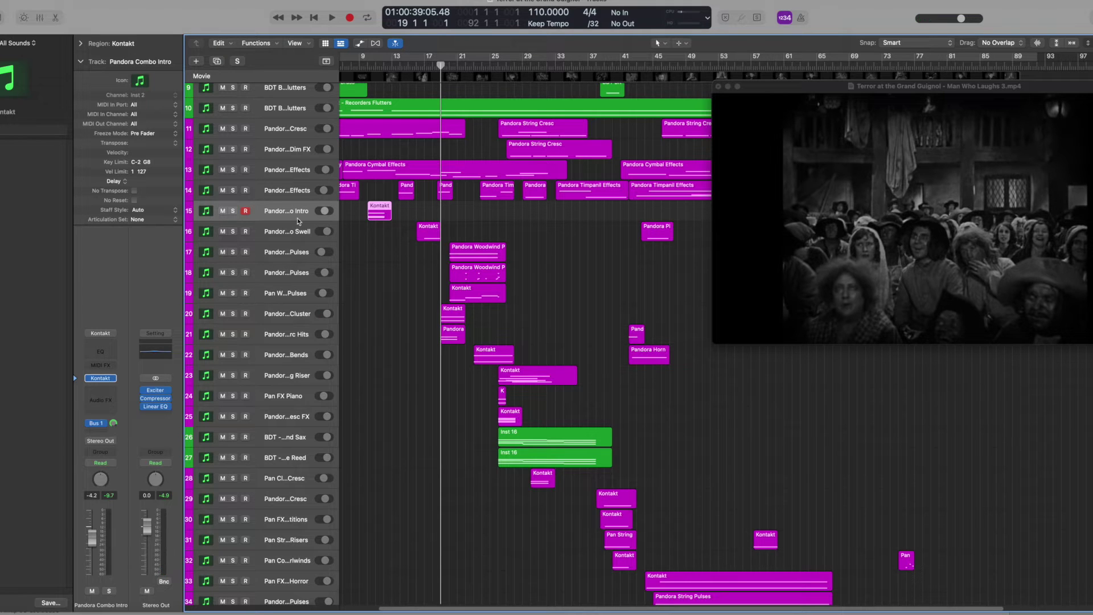
{"action": "left_click", "coordinate": [194, 340]}
{"action": "left_click", "coordinate": [193, 316]}
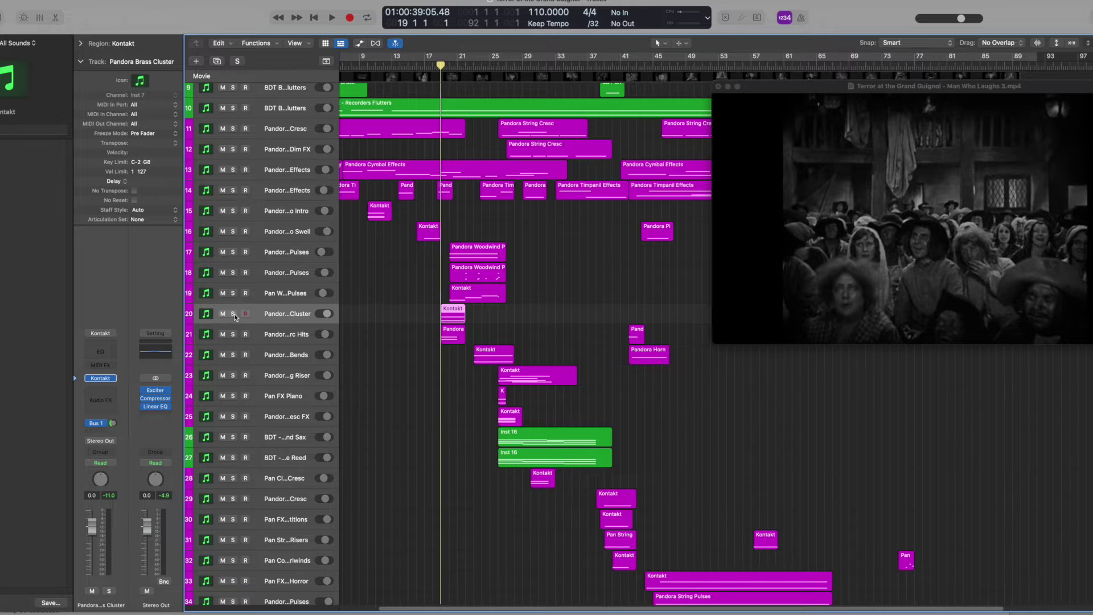
{"action": "left_click_drag", "start_coordinate": [233, 315], "coordinate": [234, 334]}
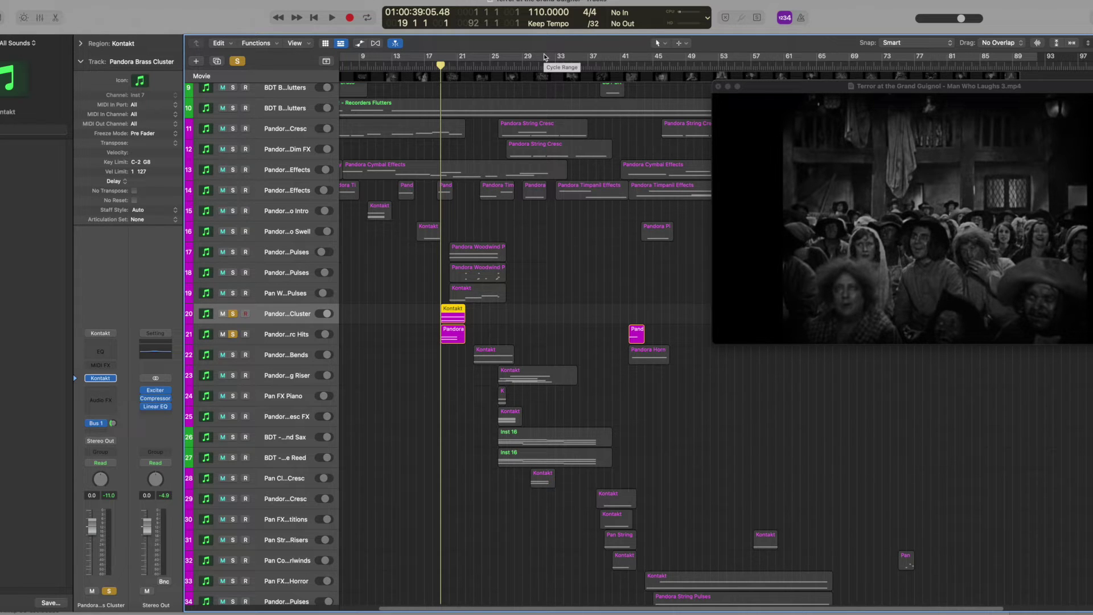
{"action": "key", "text": "space"}
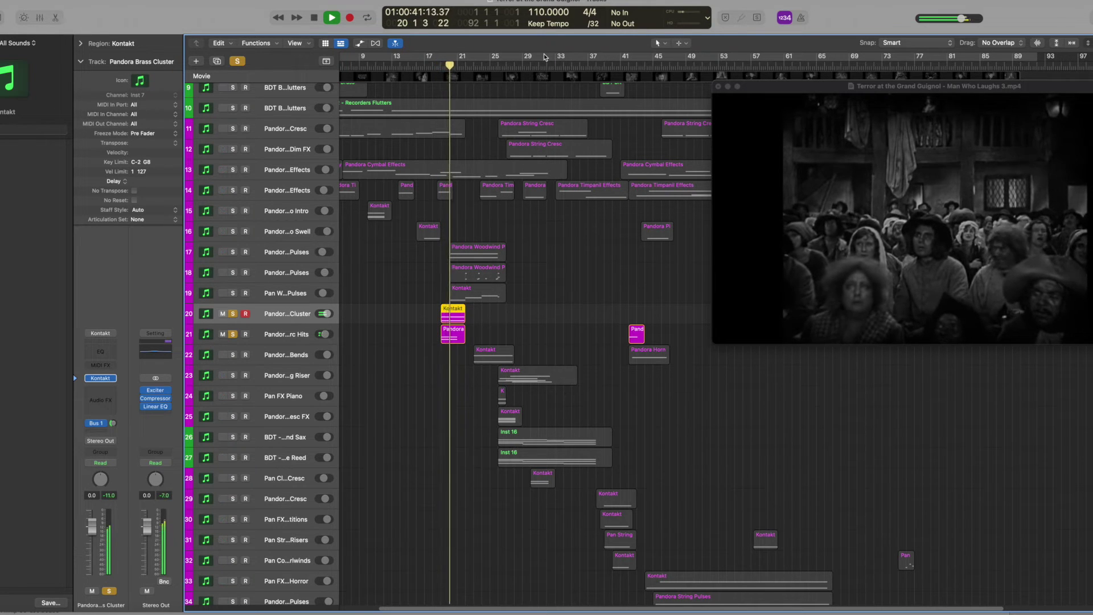
{"action": "key", "text": "space"}
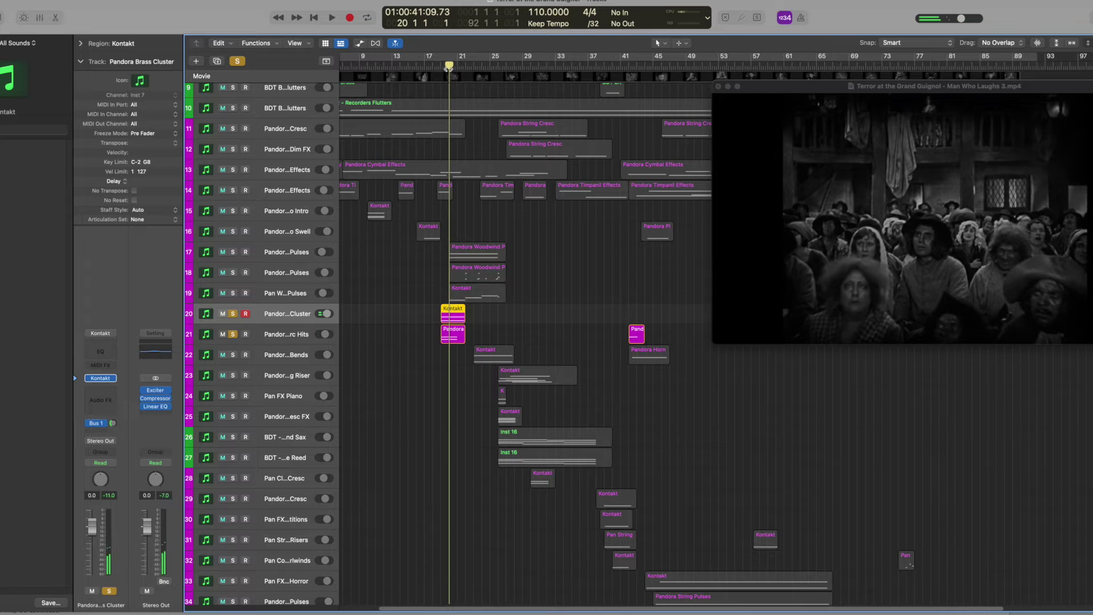
Return the playhead to bar 19 and open the Pandora Tutti Perc Hits track's Kontakt window.
{"action": "key", "text": "shift+Return"}
{"action": "left_click", "coordinate": [188, 339]}
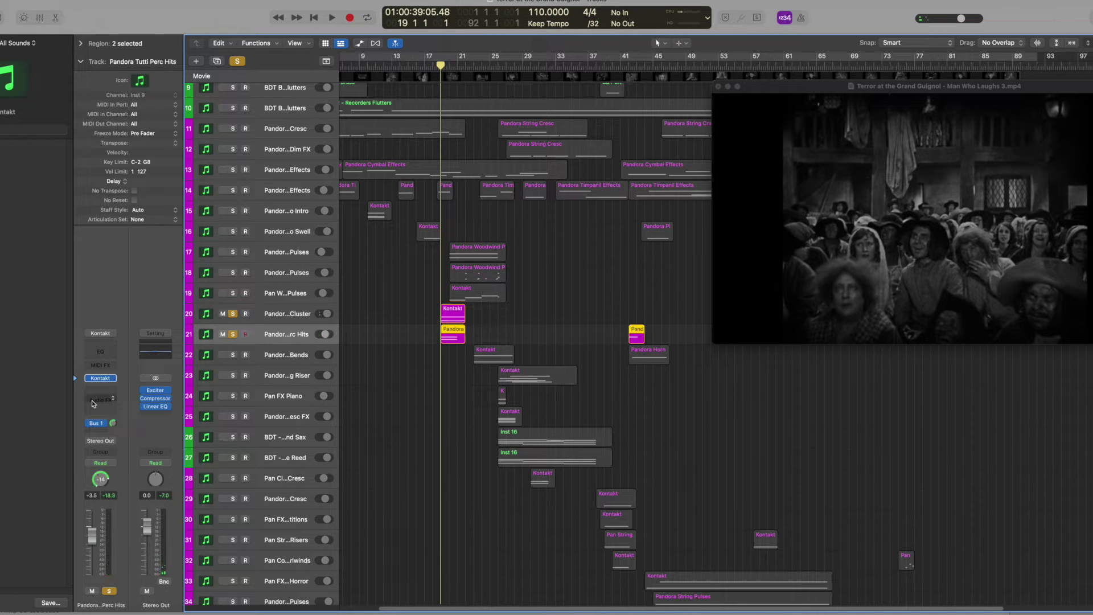
{"action": "left_click", "coordinate": [100, 379]}
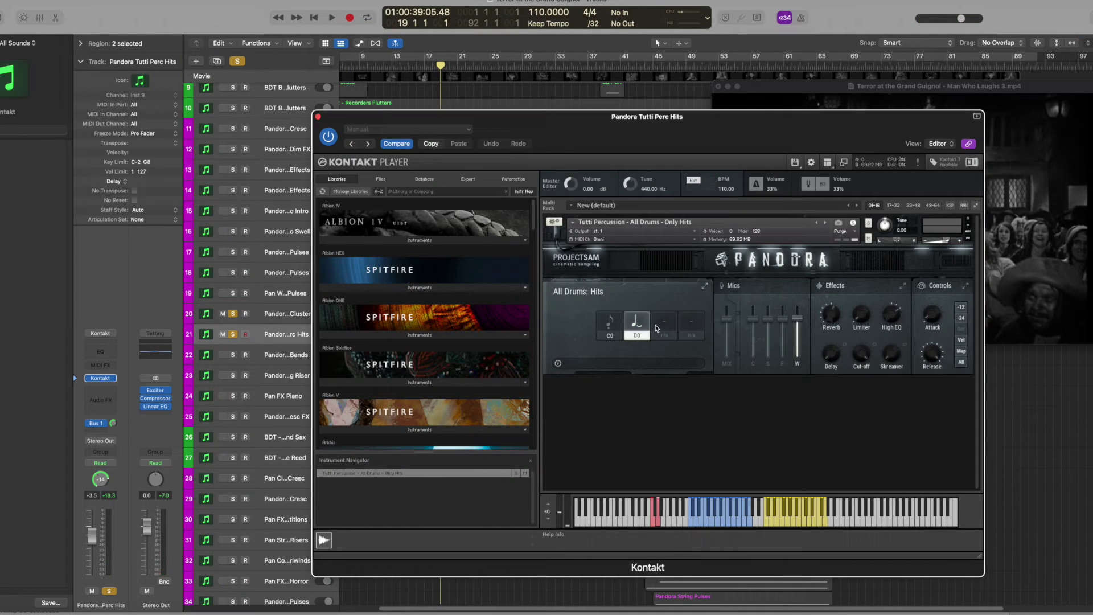
Audition the Pandora Brass Cluster track's Chaos Cresc patch, close its window, and play the full arrangement with the solos cleared.
{"action": "left_click", "coordinate": [189, 316]}
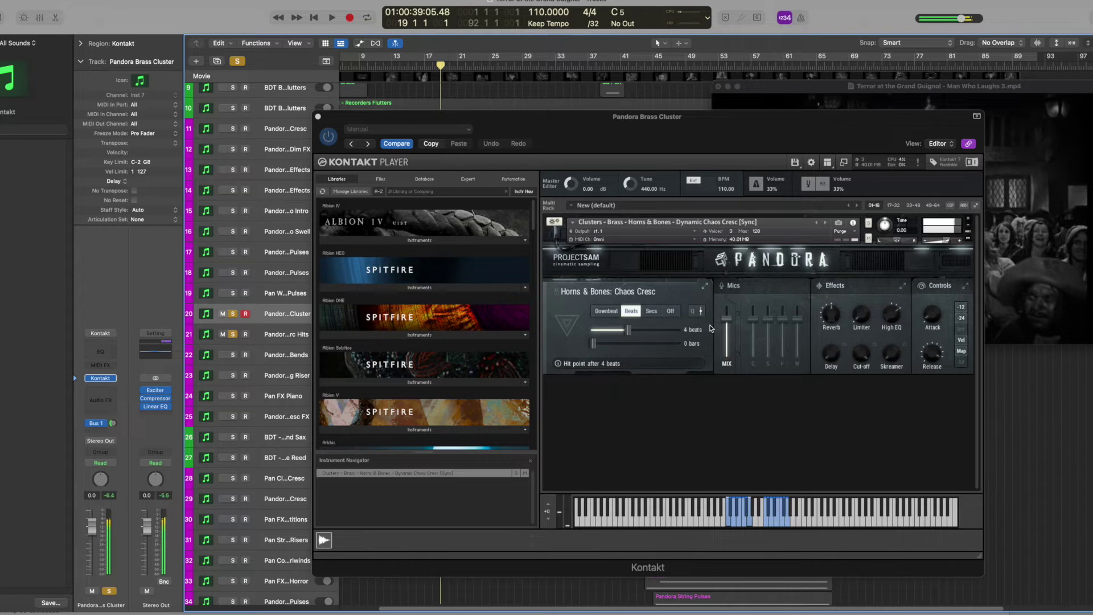
{"action": "left_click", "coordinate": [318, 118]}
{"action": "key", "text": "space"}
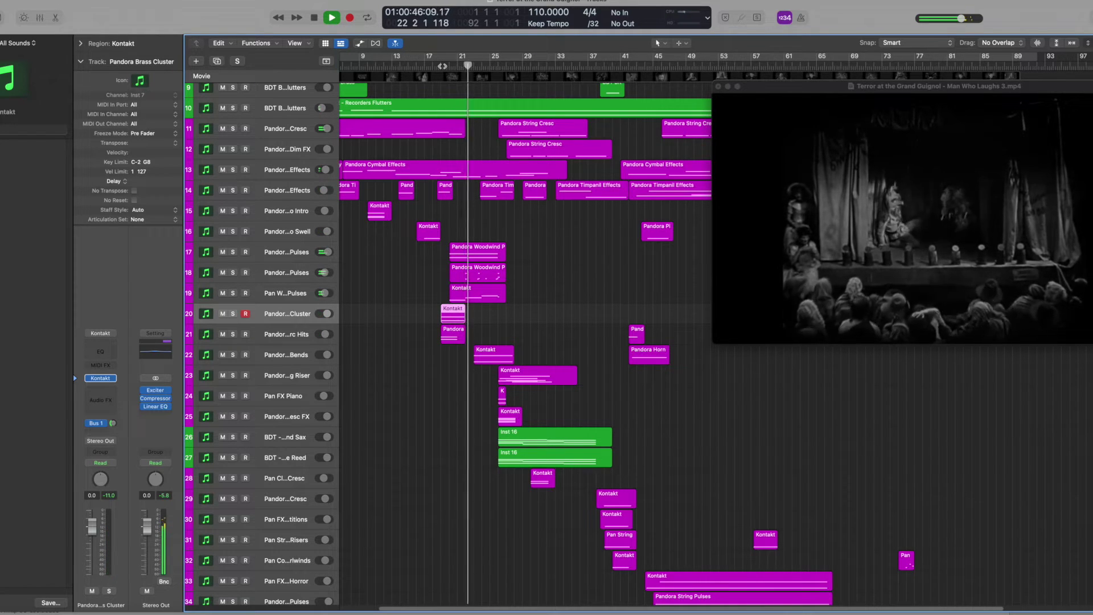
{"action": "key", "text": "space"}
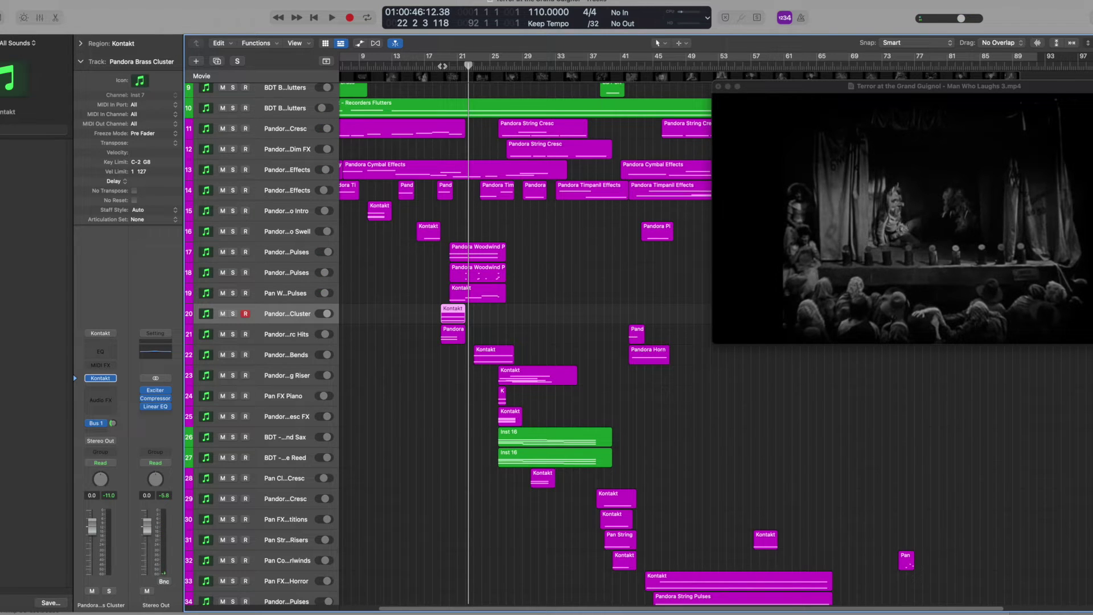
Return the playhead to bar 20 and solo the three Pulses tracks, 17 to 19.
{"action": "left_click", "coordinate": [448, 65]}
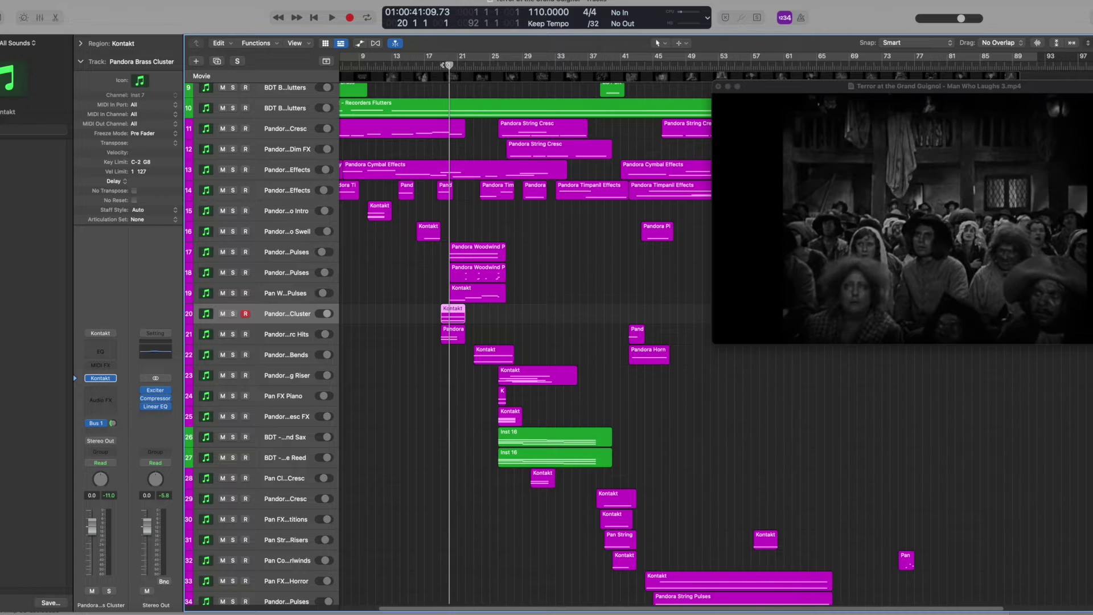
{"action": "left_click", "coordinate": [466, 253]}
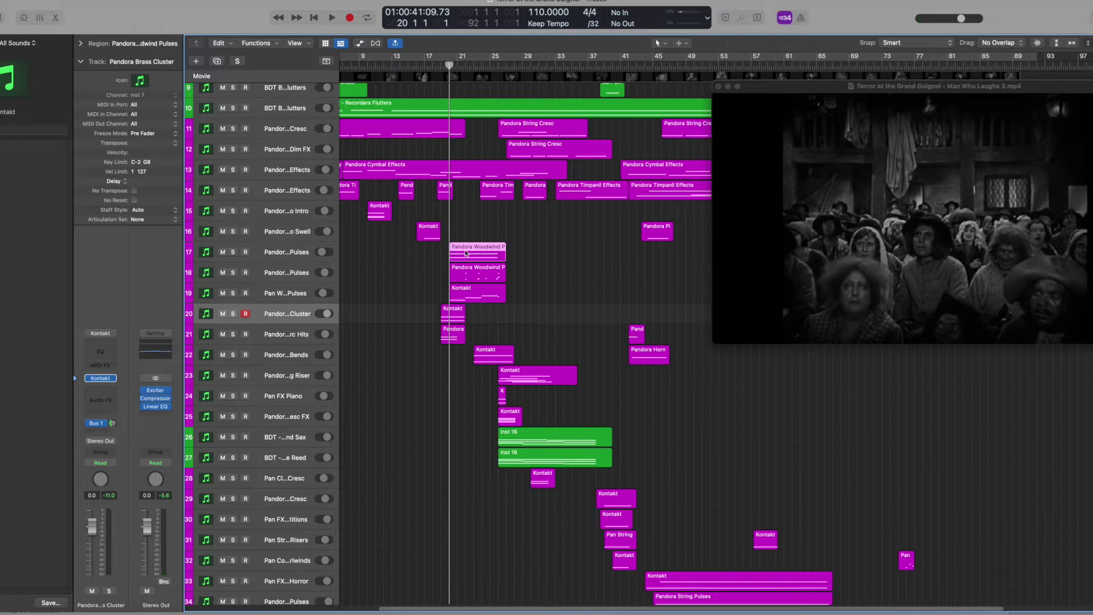
{"action": "left_click", "coordinate": [233, 252]}
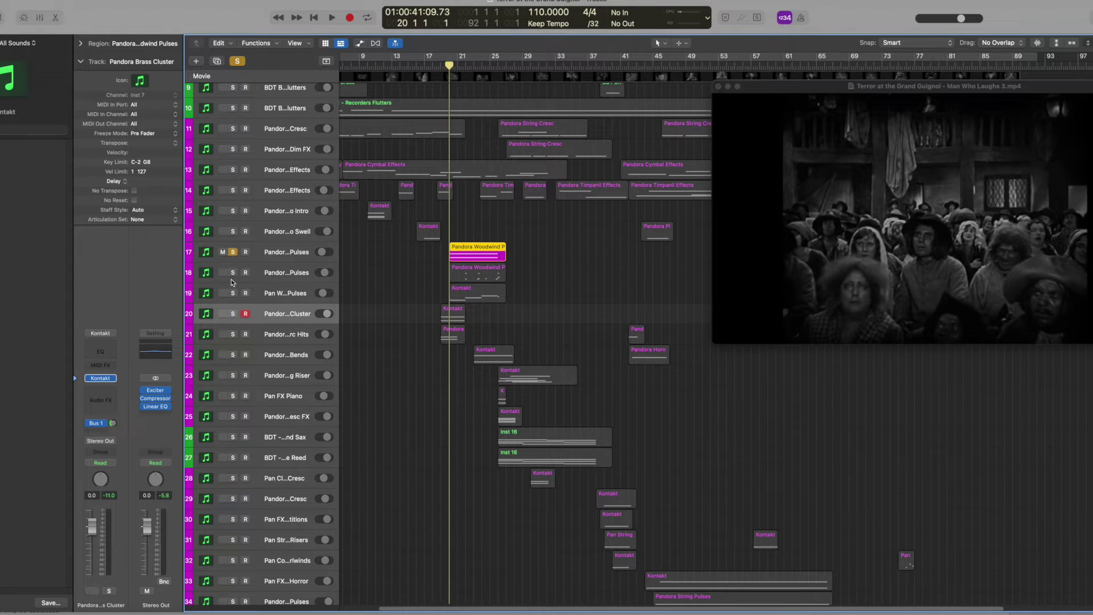
{"action": "left_click", "coordinate": [233, 272]}
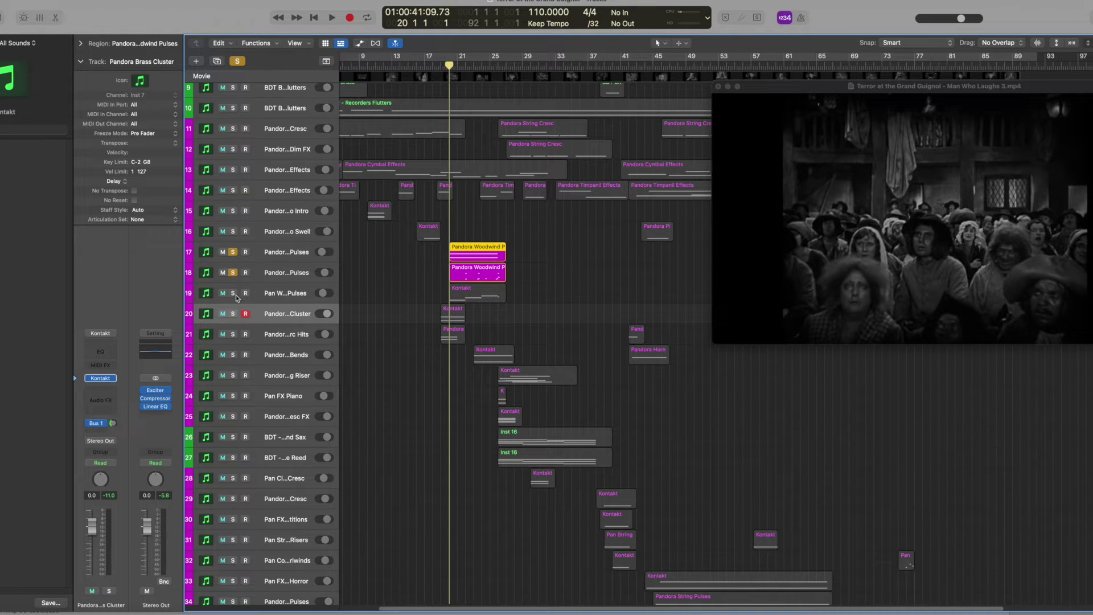
{"action": "left_click", "coordinate": [233, 293]}
Open the Pandora String Pulses track's Kontakt window and audition the Tonal Pulses - Strings - Low & Mid patch across its blue and yellow key zones.
{"action": "left_click", "coordinate": [190, 252]}
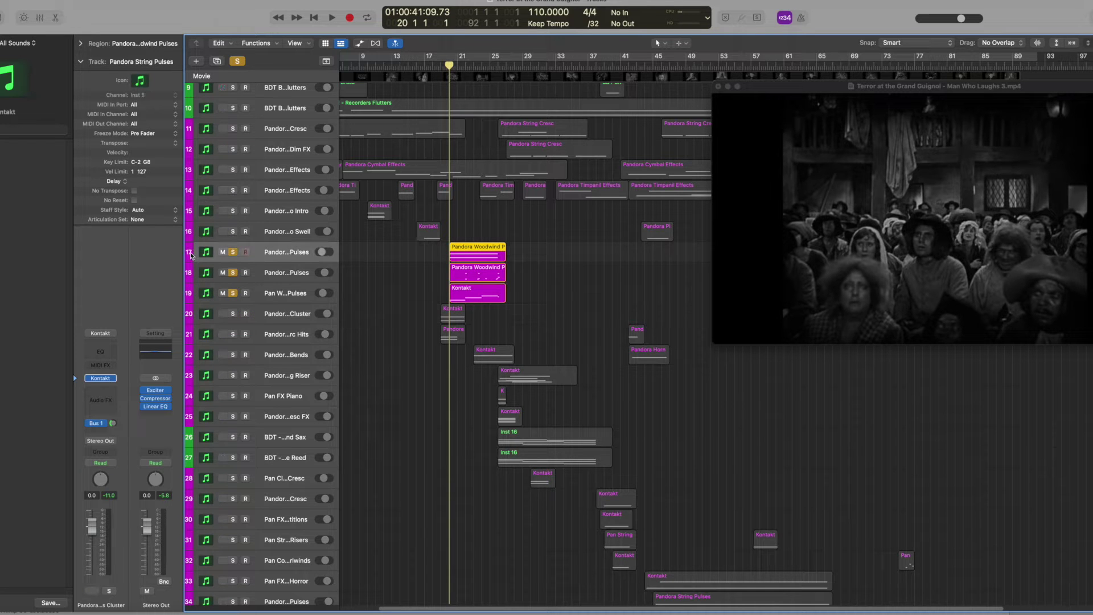
{"action": "key", "text": "v"}
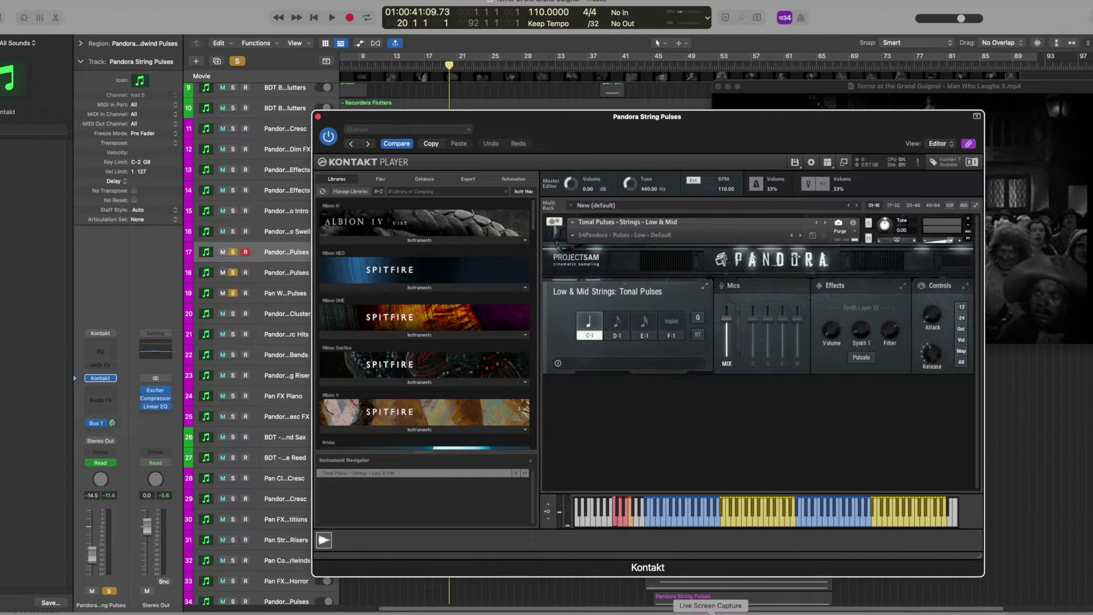
{"action": "left_click", "coordinate": [732, 523]}
{"action": "left_click", "coordinate": [690, 522]}
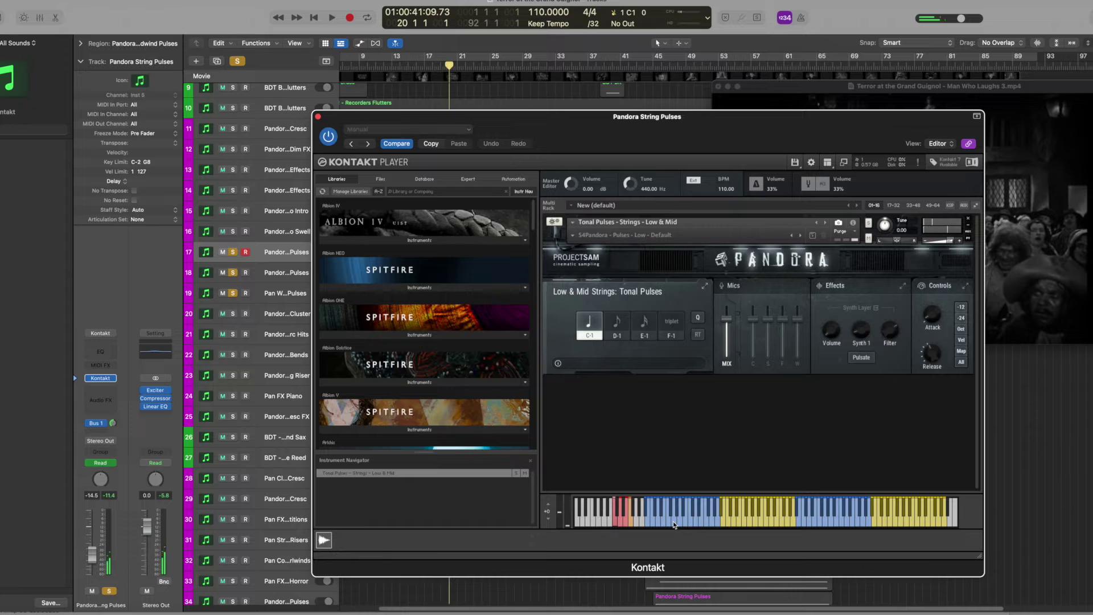
{"action": "left_click", "coordinate": [806, 524]}
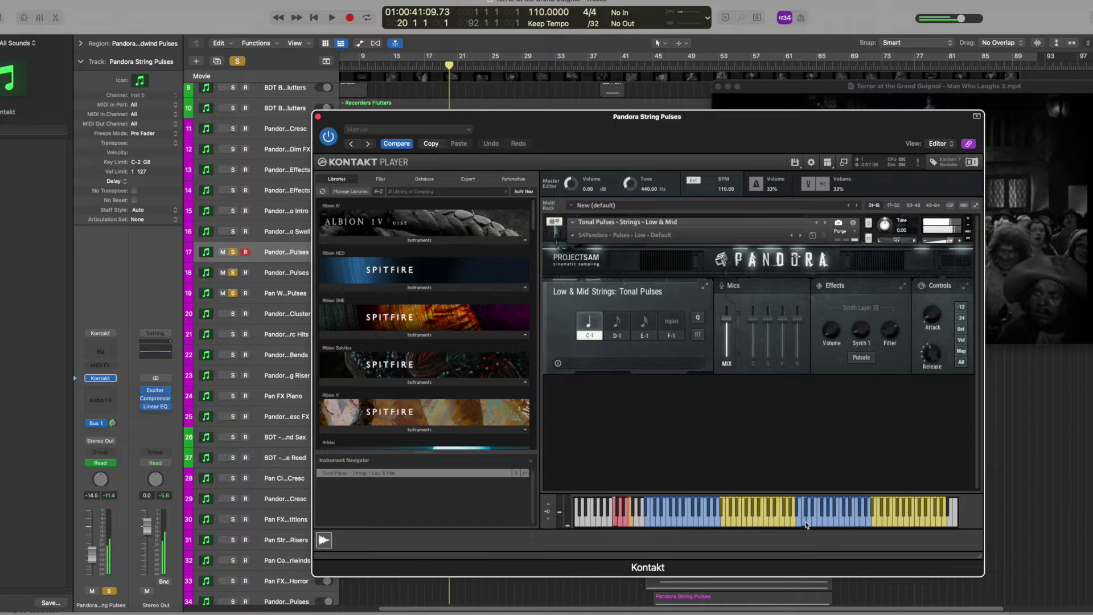
{"action": "left_click", "coordinate": [806, 525]}
{"action": "left_click", "coordinate": [806, 524]}
{"action": "left_click", "coordinate": [804, 521]}
{"action": "left_click", "coordinate": [804, 521]}
{"action": "left_click", "coordinate": [736, 527]}
Audition the Tonal Pulses patch's quarter, eighth, sixteenth and triplet rhythms, leaving only the sixteenth-note pulse selected.
{"action": "left_click", "coordinate": [616, 326]}
{"action": "left_click", "coordinate": [590, 324]}
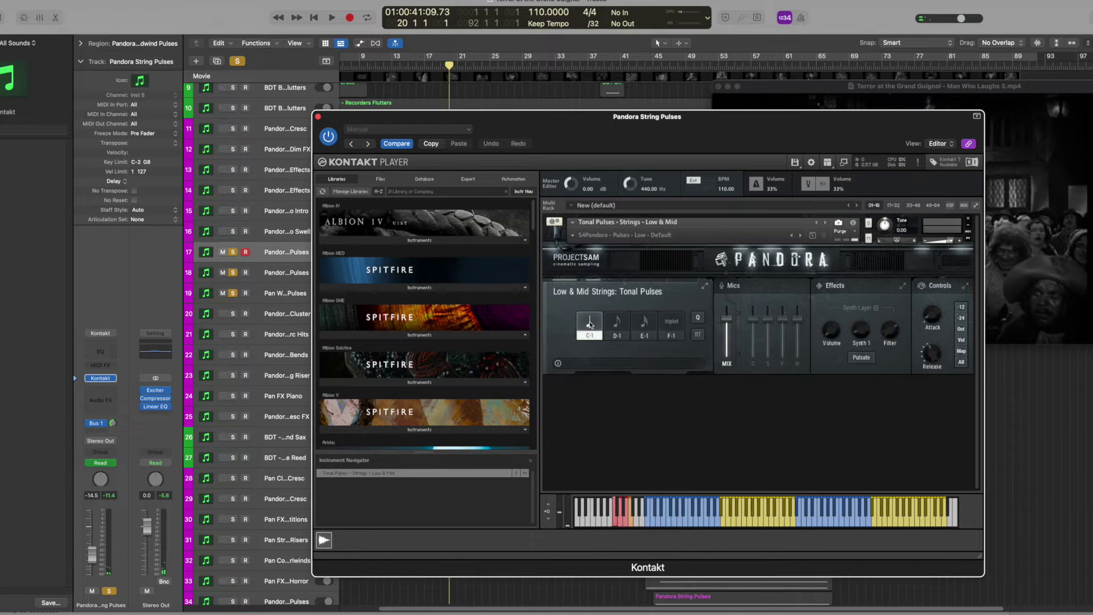
{"action": "left_click", "coordinate": [615, 325]}
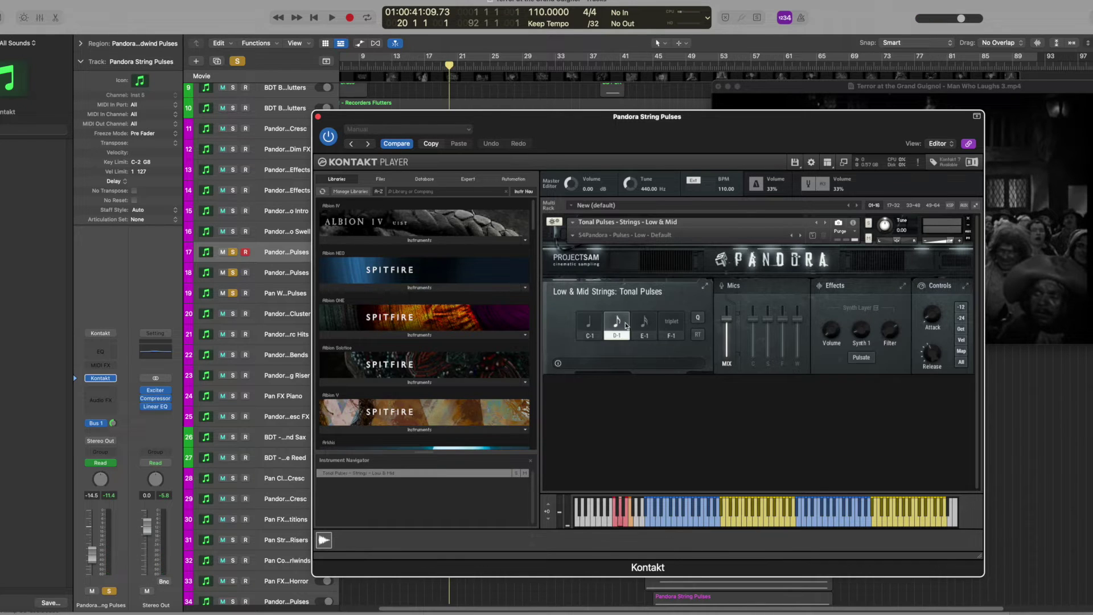
{"action": "left_click", "coordinate": [639, 326]}
{"action": "left_click", "coordinate": [666, 326]}
{"action": "left_click", "coordinate": [646, 326]}
{"action": "left_click", "coordinate": [672, 322]}
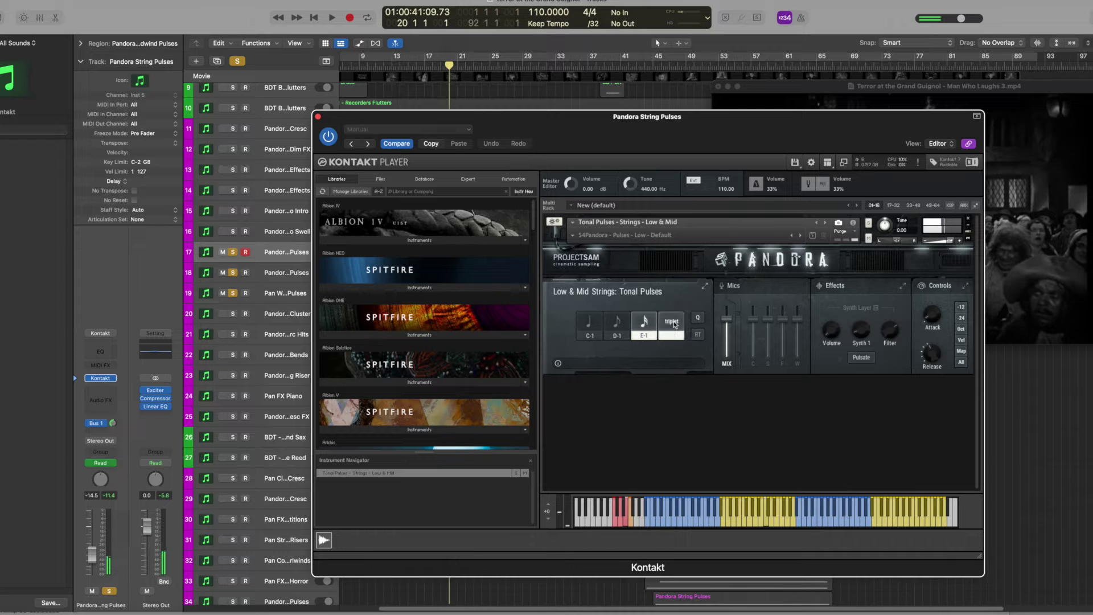
{"action": "left_click", "coordinate": [671, 323]}
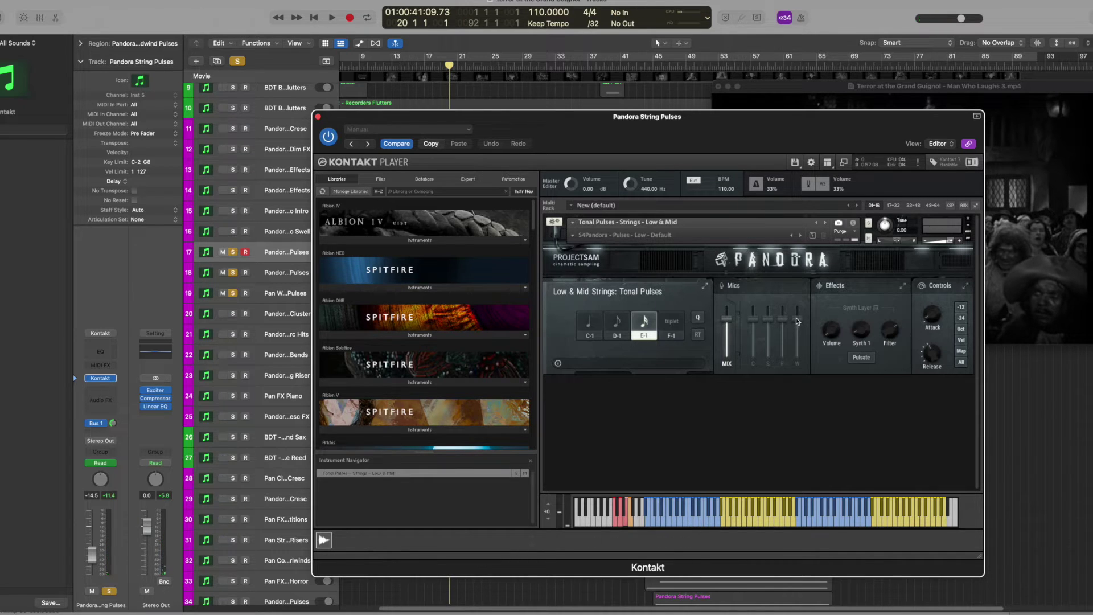
Audition the String Pulses patch's Wide mic at 95% and Far mic at 100%, lowering each to 0% after listening.
{"action": "left_click_drag", "start_coordinate": [796, 318], "coordinate": [796, 309]}
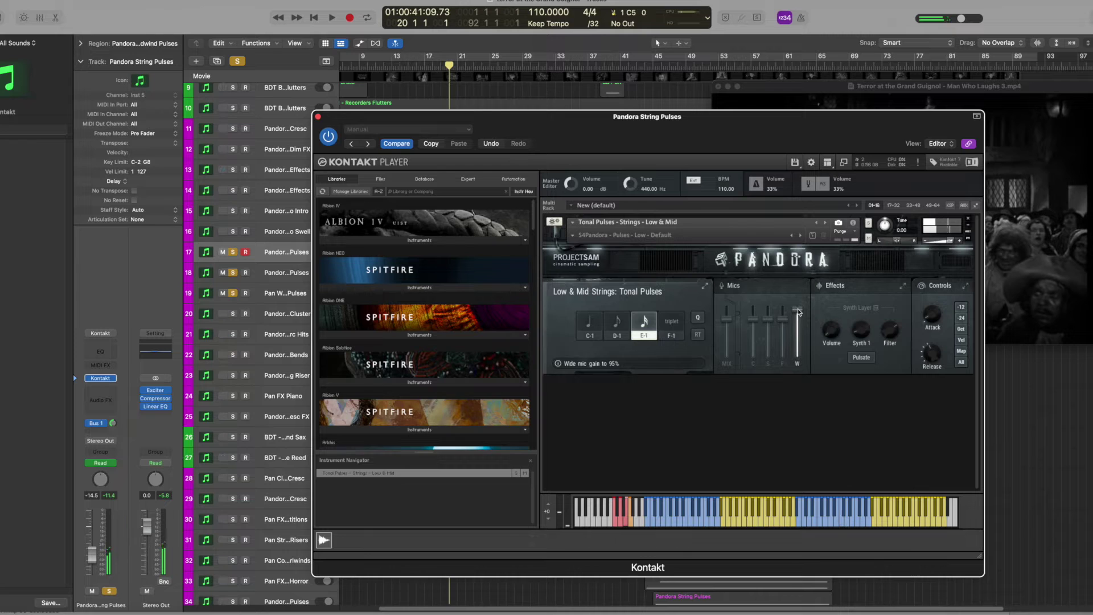
{"action": "left_click_drag", "start_coordinate": [797, 310], "coordinate": [794, 370]}
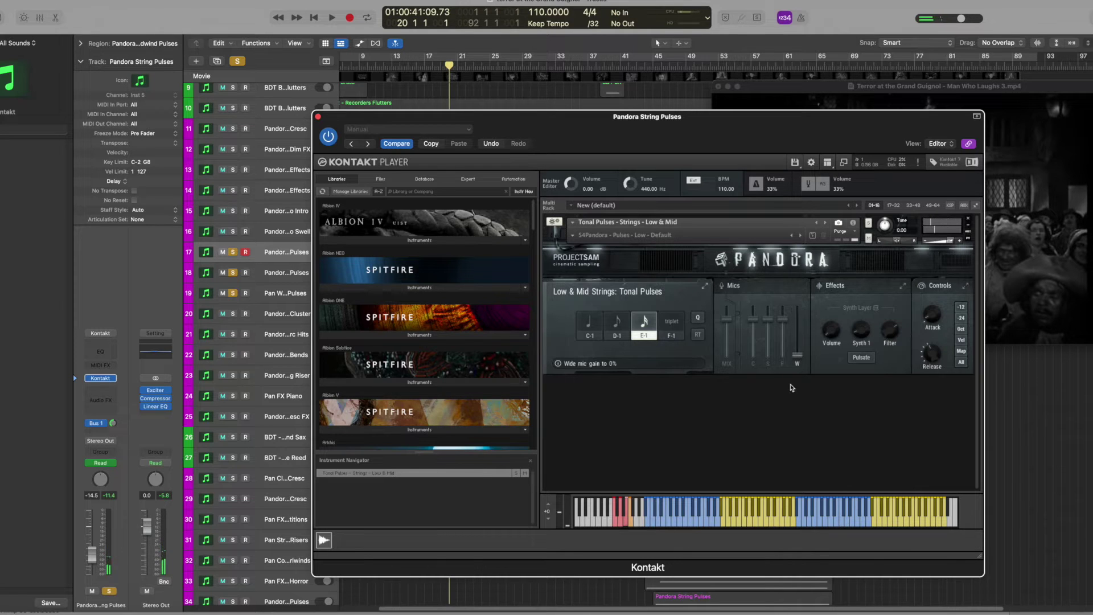
{"action": "left_click_drag", "start_coordinate": [784, 325], "coordinate": [784, 308]}
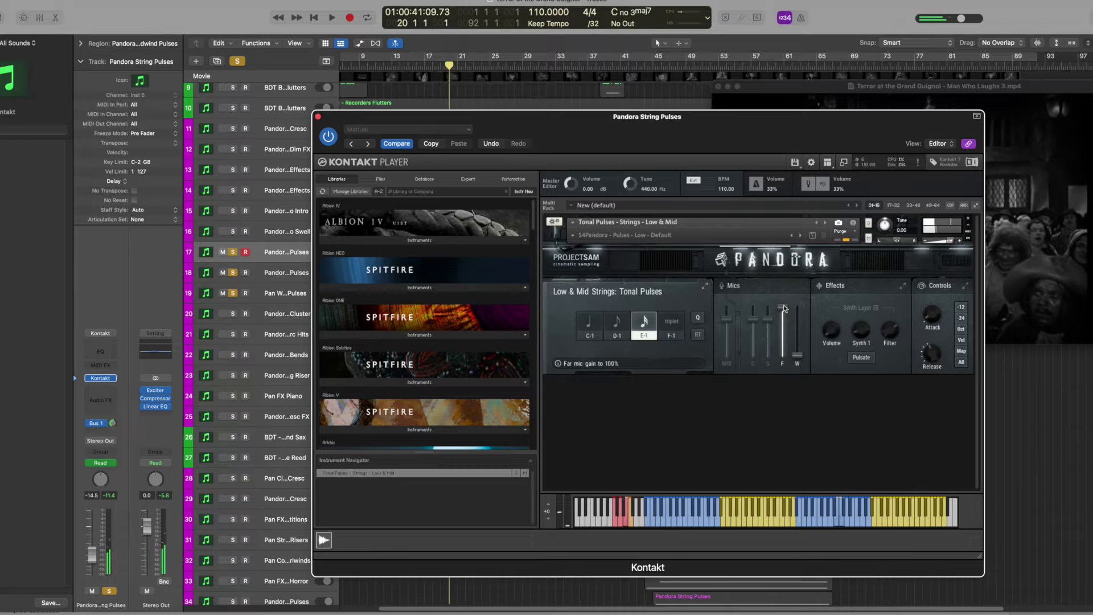
{"action": "left_click_drag", "start_coordinate": [783, 314], "coordinate": [779, 386]}
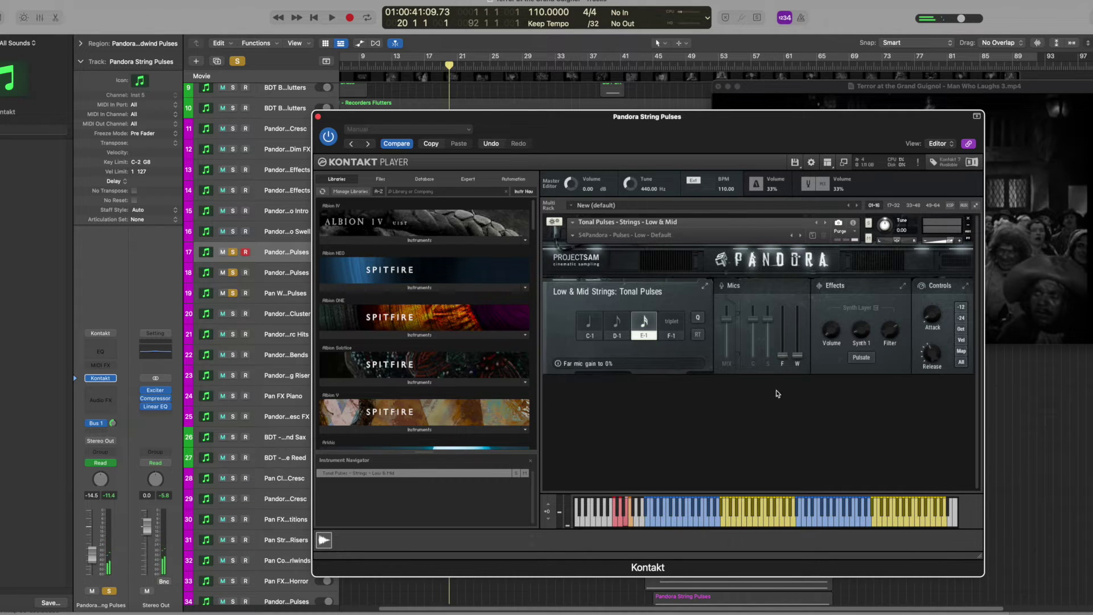
Audition the Stage mic, set the Close mic to 100%, blend in Stage, Far and Wide with Wide at 86%, and close the Kontakt window.
{"action": "left_click_drag", "start_coordinate": [769, 319], "coordinate": [777, 299]}
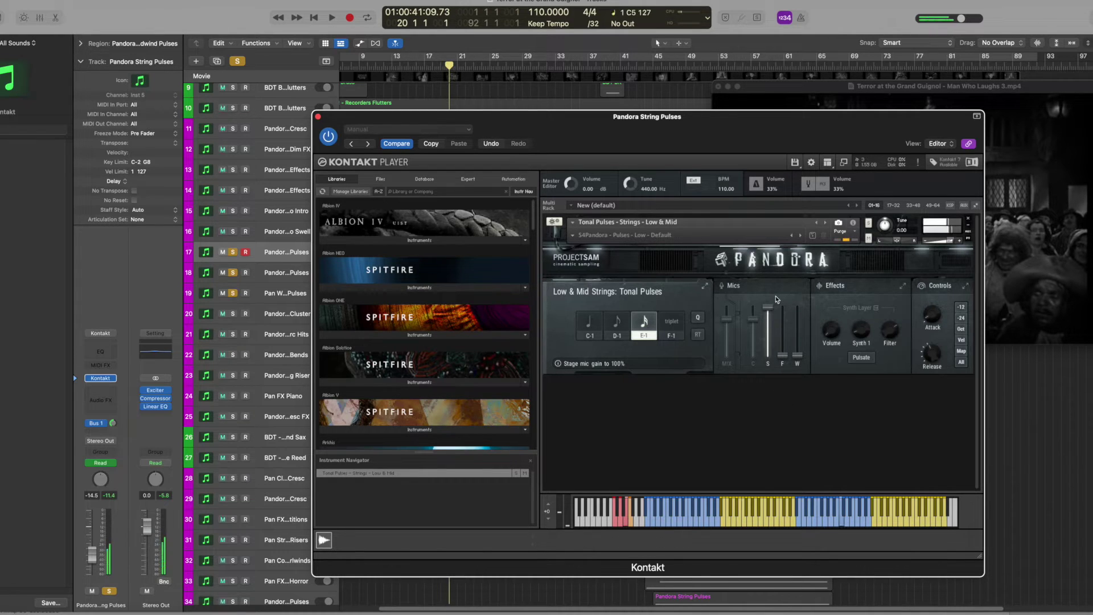
{"action": "mouse_move", "coordinate": [770, 310]}
{"action": "left_mouse_down"}
{"action": "mouse_move", "coordinate": [768, 364]}
{"action": "mouse_move", "coordinate": [752, 305]}
{"action": "left_mouse_up"}
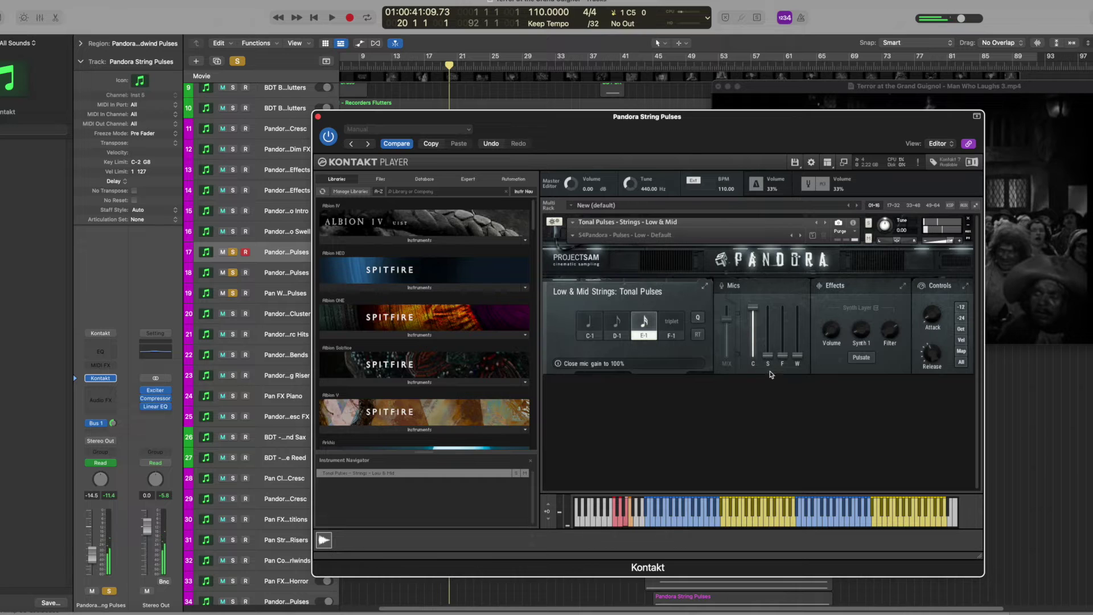
{"action": "left_click_drag", "start_coordinate": [768, 354], "coordinate": [797, 317]}
{"action": "key", "text": "super+w"}
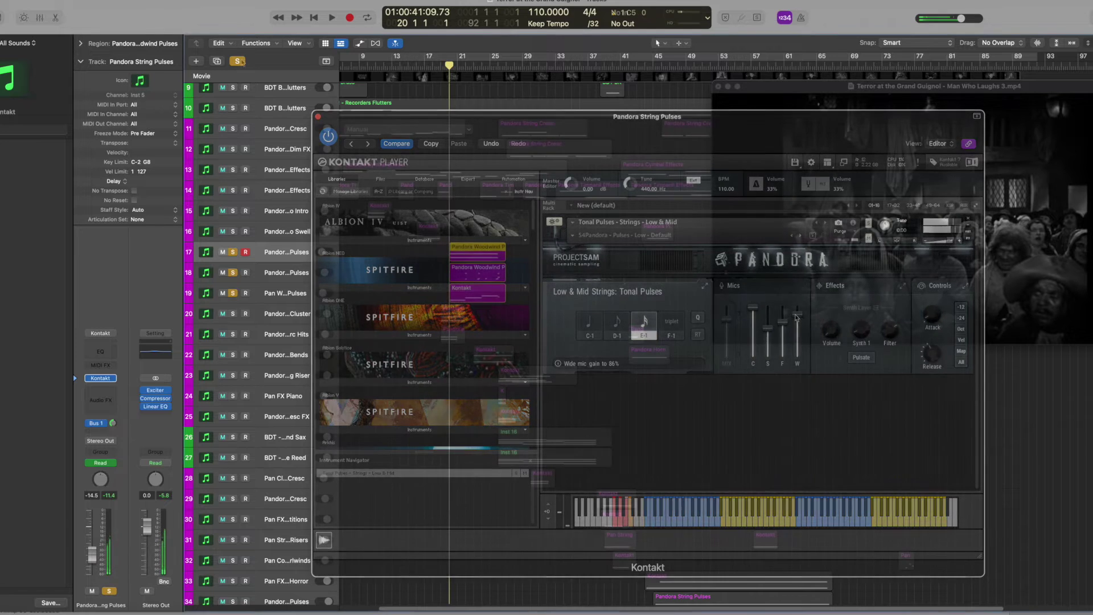
Solo only the Pandora String Pulses track and play it from bar 20.
{"action": "left_click", "coordinate": [232, 254]}
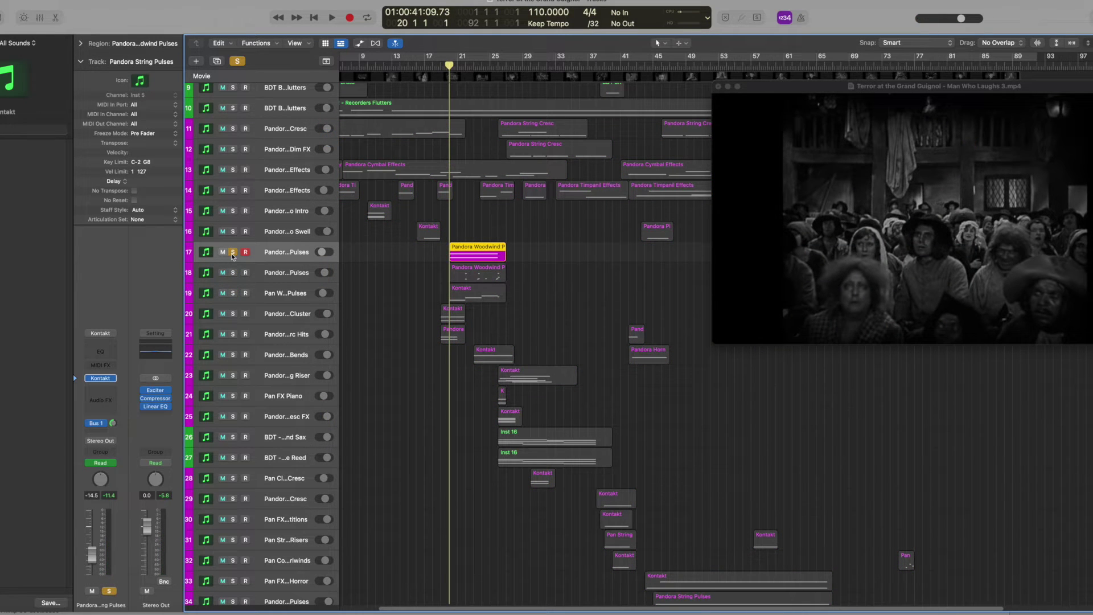
{"action": "key", "text": "space"}
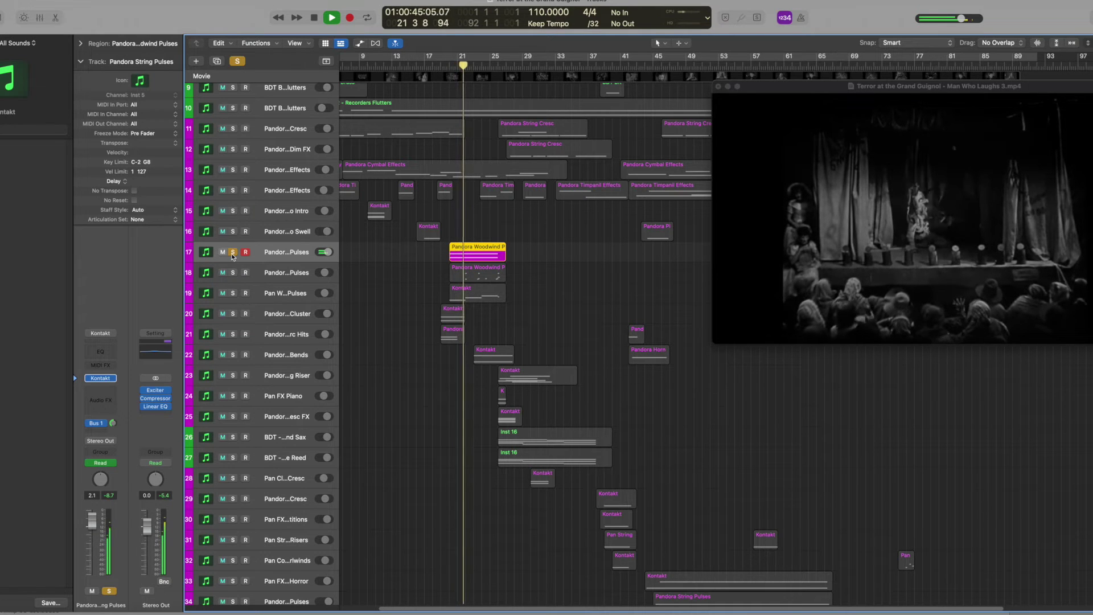
{"action": "key", "text": "space"}
Switch the solo to the Pulses track 18, play it from bar 21, and clear the solo.
{"action": "left_click", "coordinate": [232, 272]}
{"action": "left_click", "coordinate": [232, 252]}
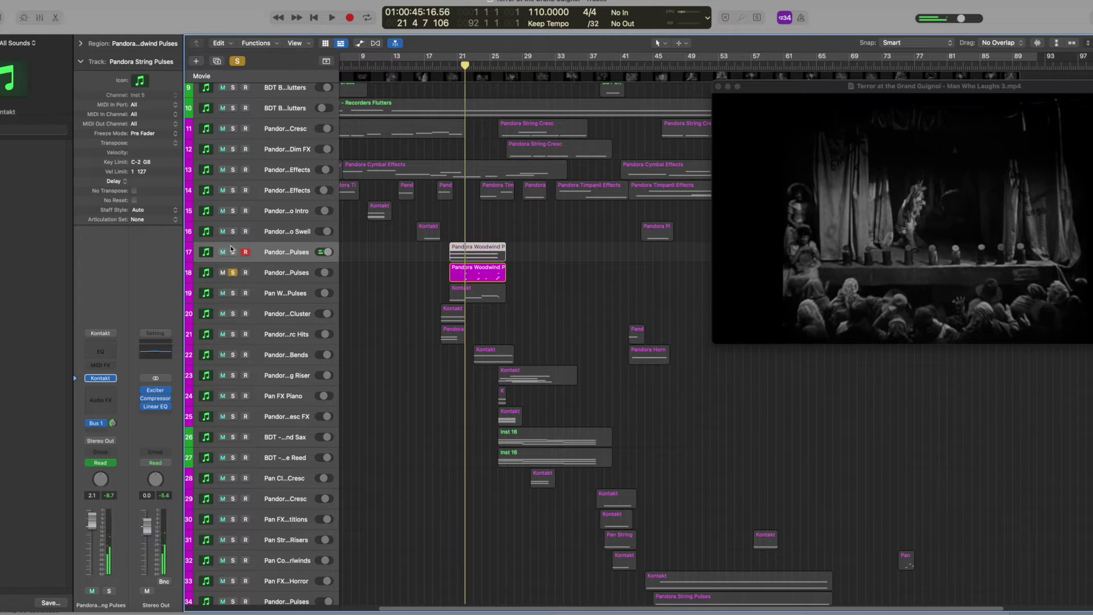
{"action": "key", "text": "space"}
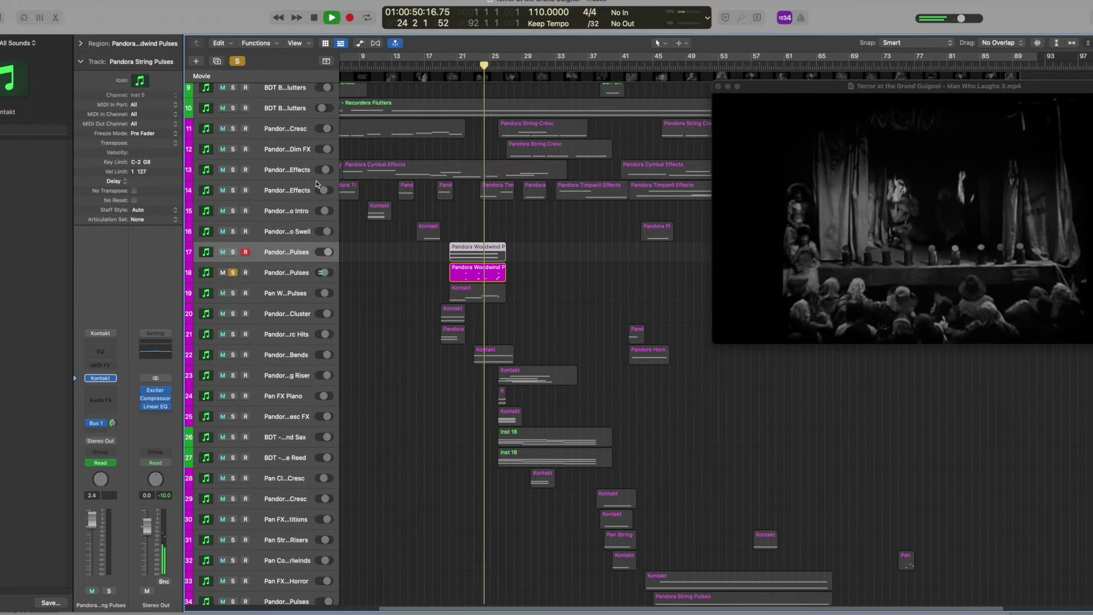
{"action": "key", "text": "space"}
{"action": "left_click", "coordinate": [233, 272]}
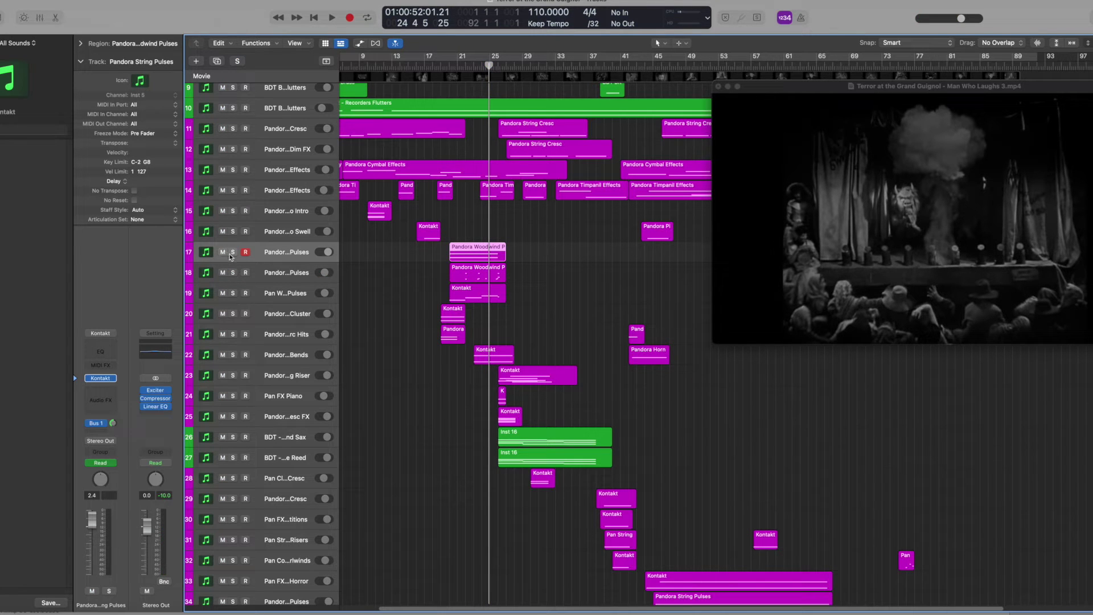
Return the playhead to bar 20 and audition the Pan Wood Pulses track's Cluster Pulses - Winds - High patch in its Kontakt window.
{"action": "left_click", "coordinate": [447, 72]}
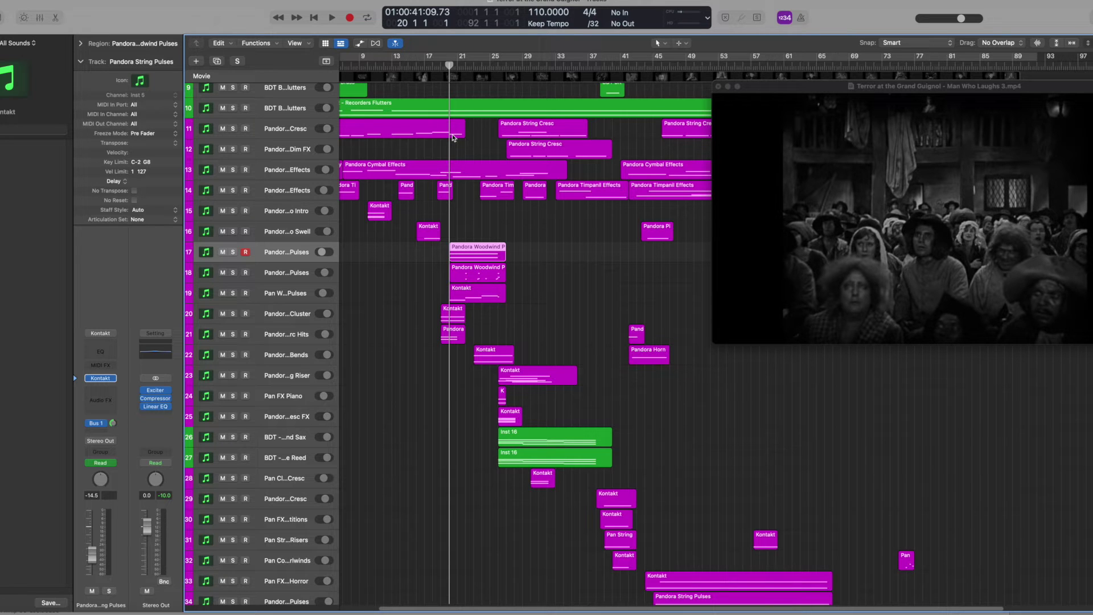
{"action": "left_click", "coordinate": [196, 299]}
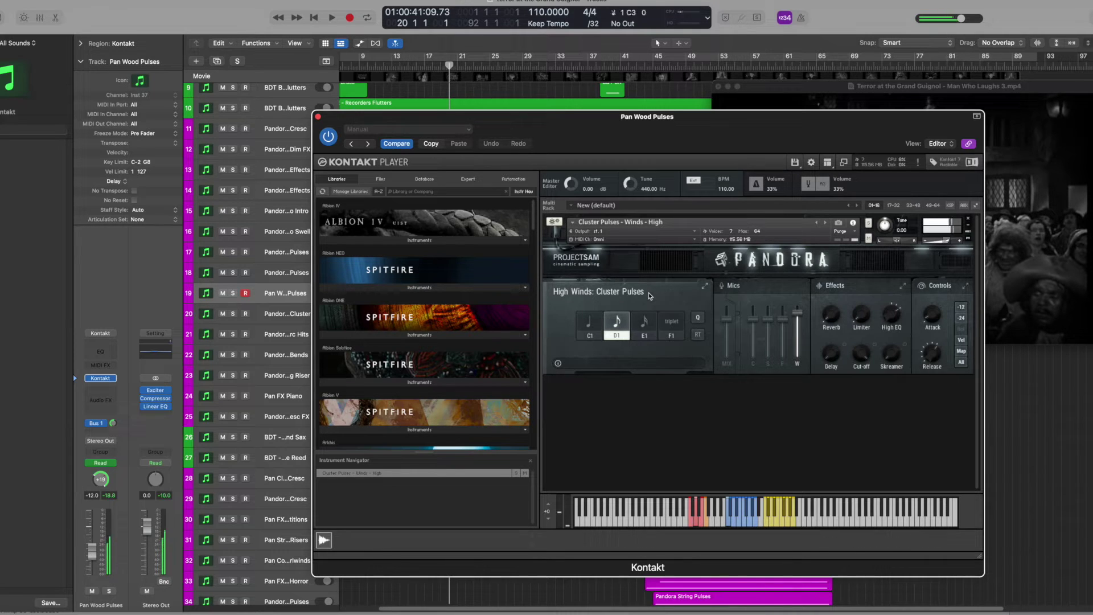
{"action": "key", "text": "v"}
Solo all three Pulses tracks and play them together from bar 20 up to bar 26.
{"action": "key", "text": "s"}
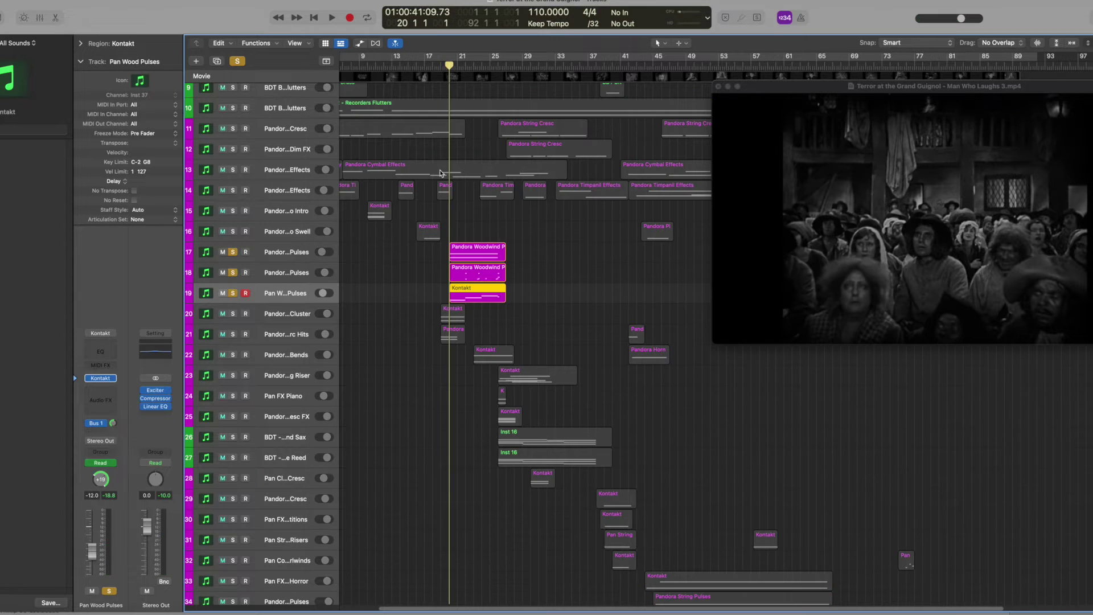
{"action": "key", "text": "space"}
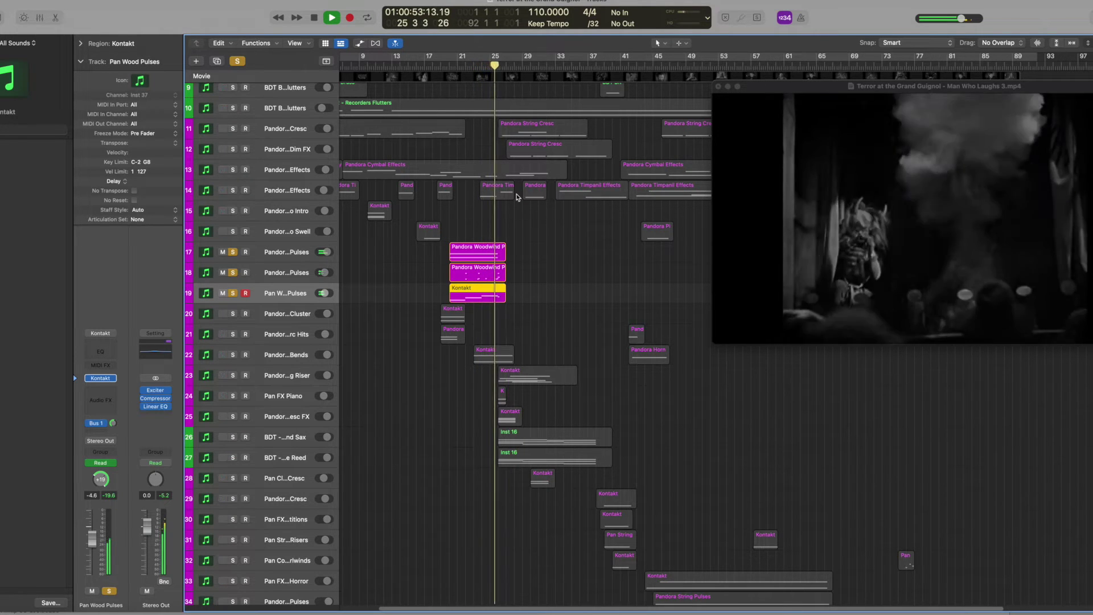
{"action": "key", "text": "space"}
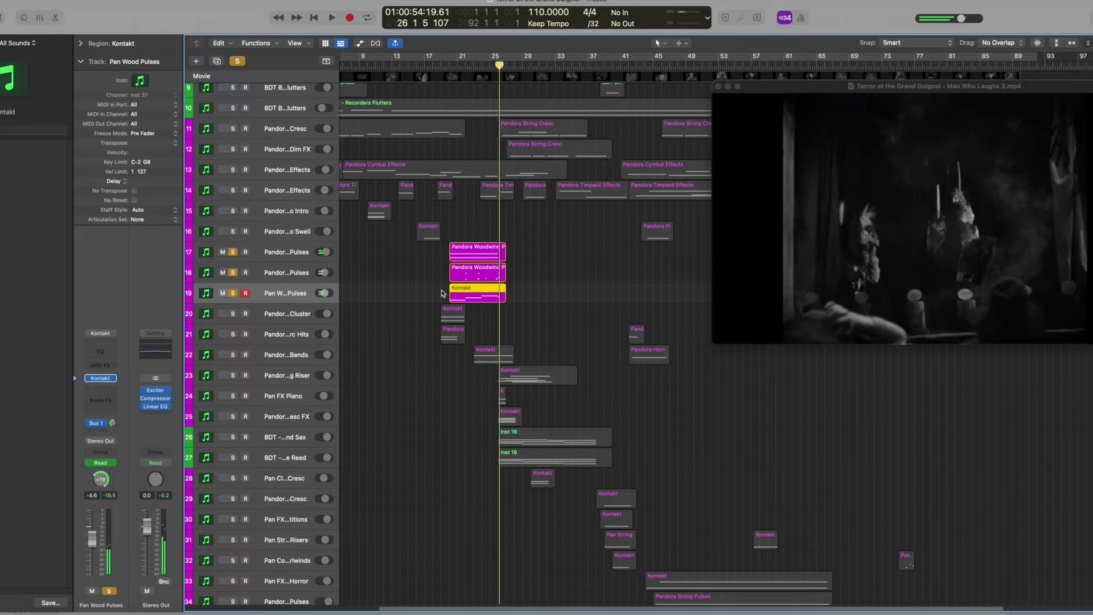
View the Pandora Horn Bends track's Suspense Bends Muted patch, play the track soloed from bar 22, and clear the solo.
{"action": "left_click", "coordinate": [273, 355]}
{"action": "left_click", "coordinate": [102, 378]}
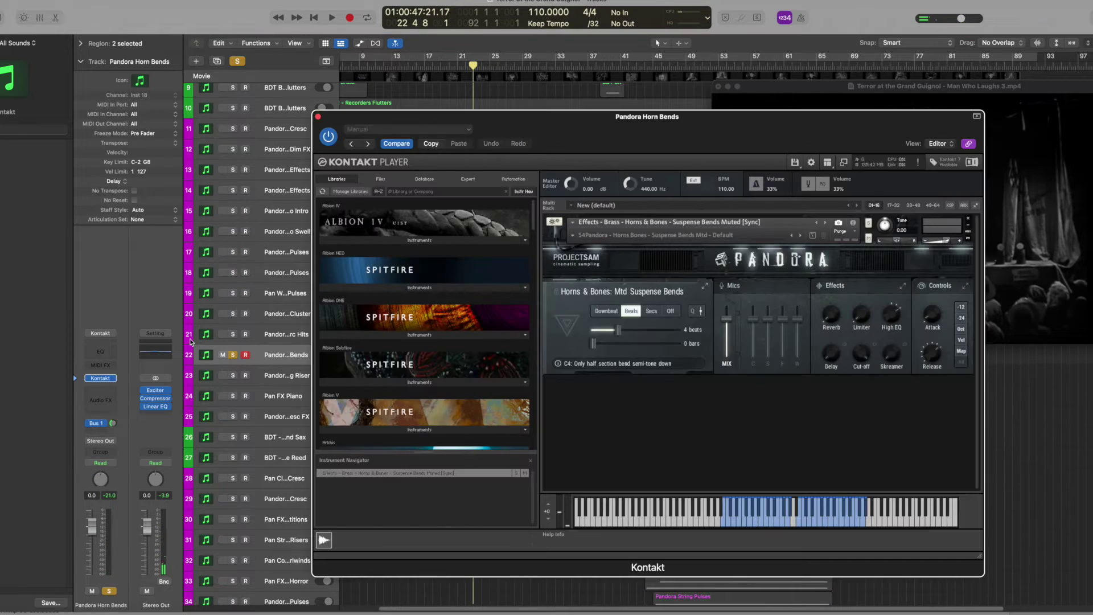
{"action": "left_click", "coordinate": [103, 379]}
{"action": "key", "text": "space"}
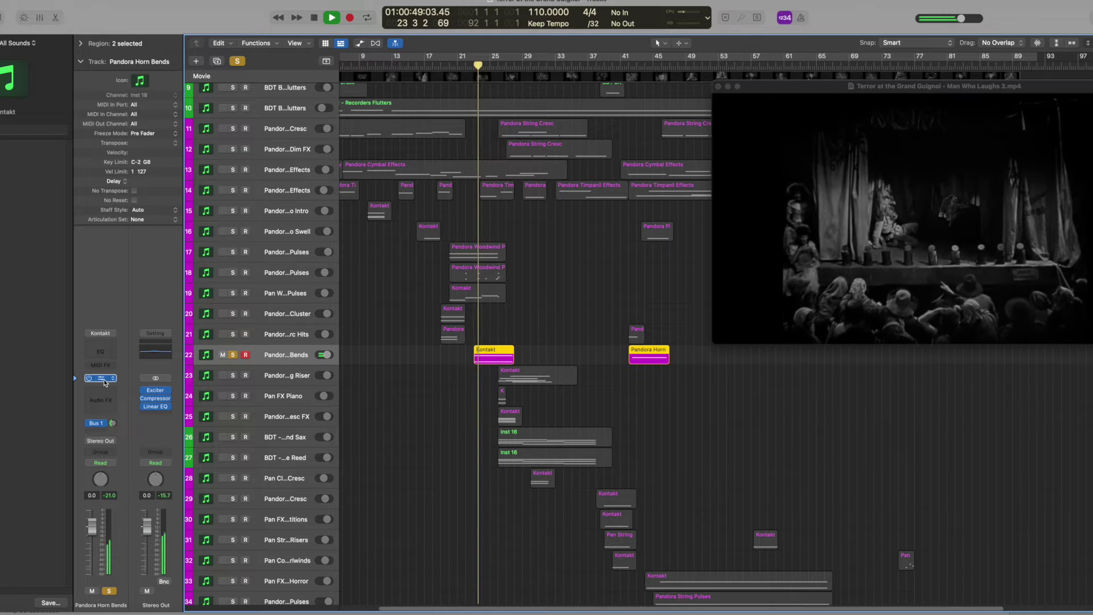
{"action": "key", "text": "space"}
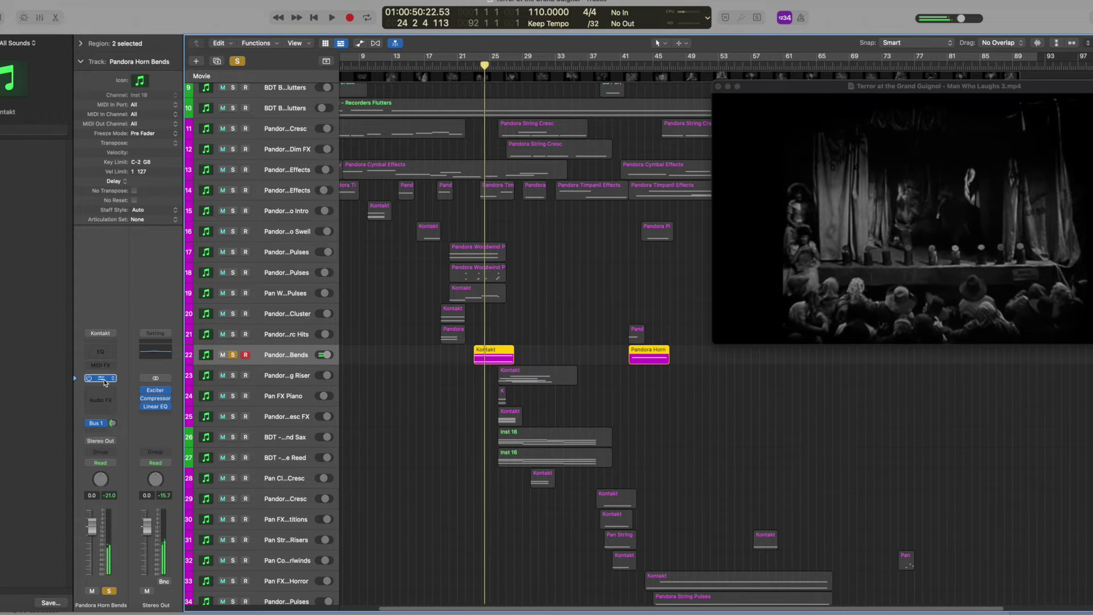
{"action": "key", "text": "s"}
Move the playhead to bar 20 and play the full arrangement.
{"action": "left_click", "coordinate": [441, 66]}
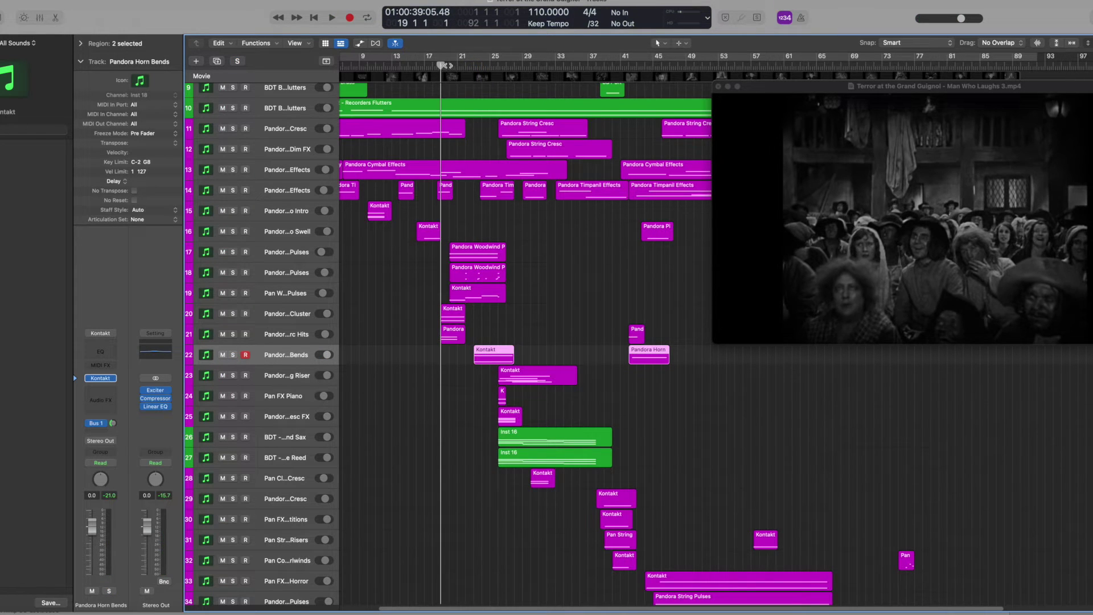
{"action": "left_click", "coordinate": [450, 66]}
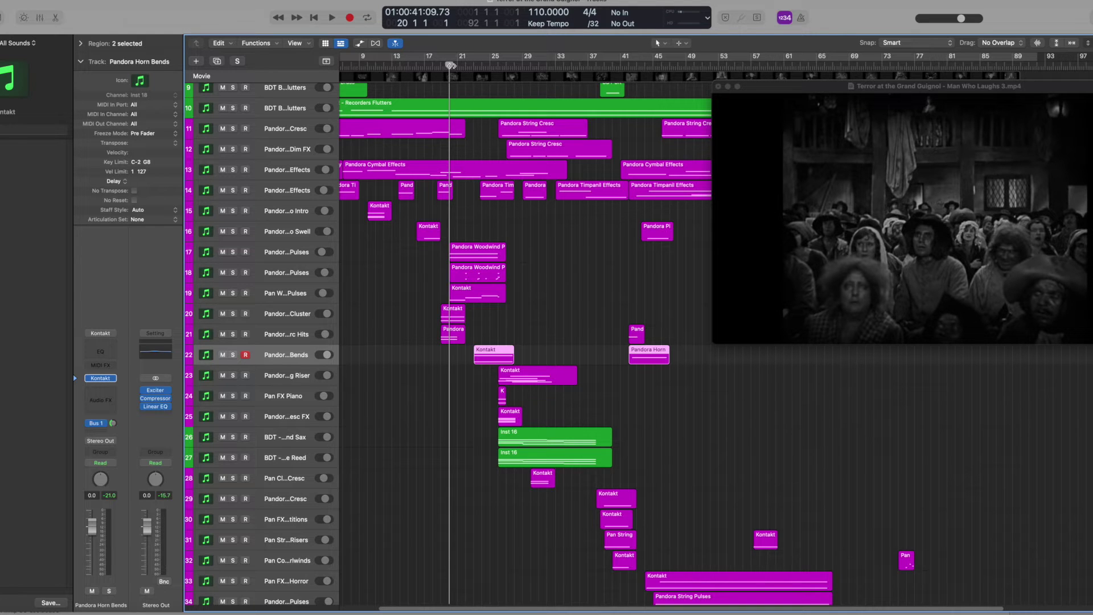
{"action": "key", "text": "space"}
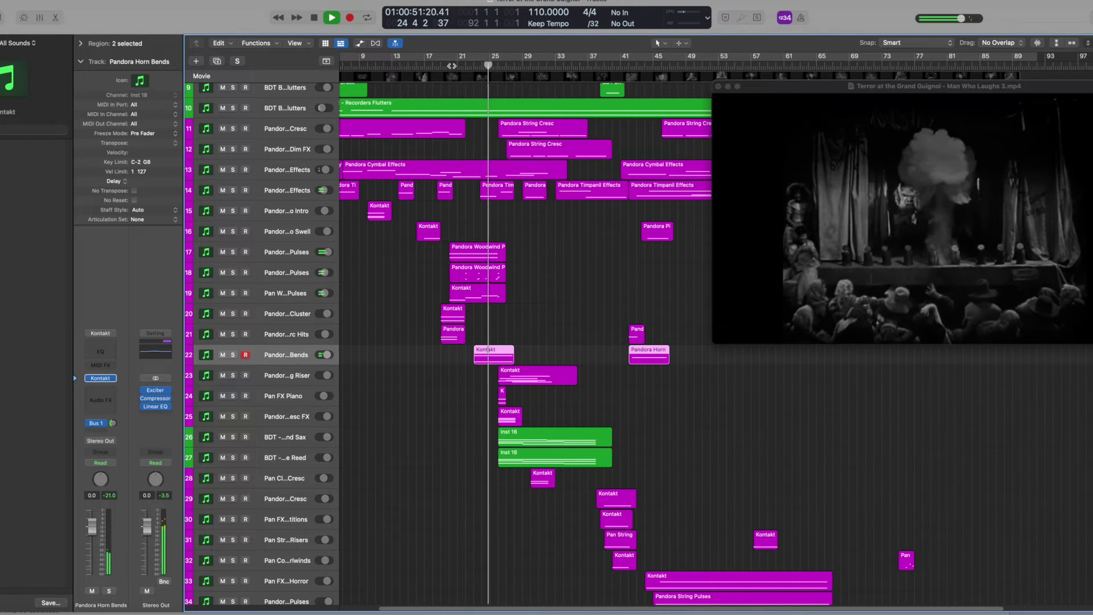
Stop playback, return the playhead to bar 23, and view the Pandora Timpani Effects track's Timpani - Effects Collection patch.
{"action": "key", "text": "space"}
{"action": "left_click", "coordinate": [478, 66]}
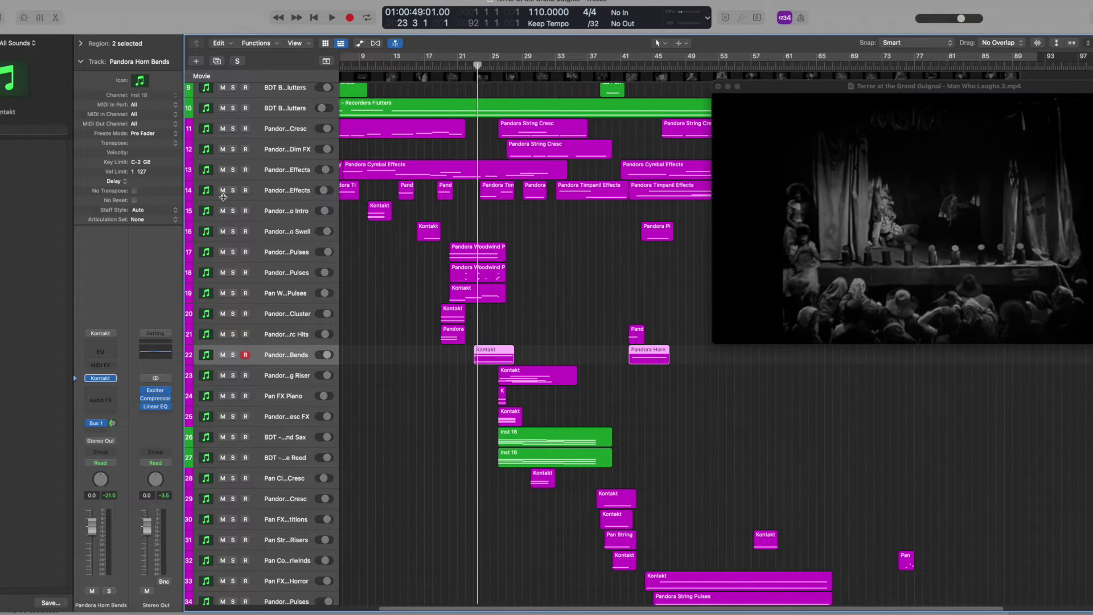
{"action": "left_click", "coordinate": [197, 190]}
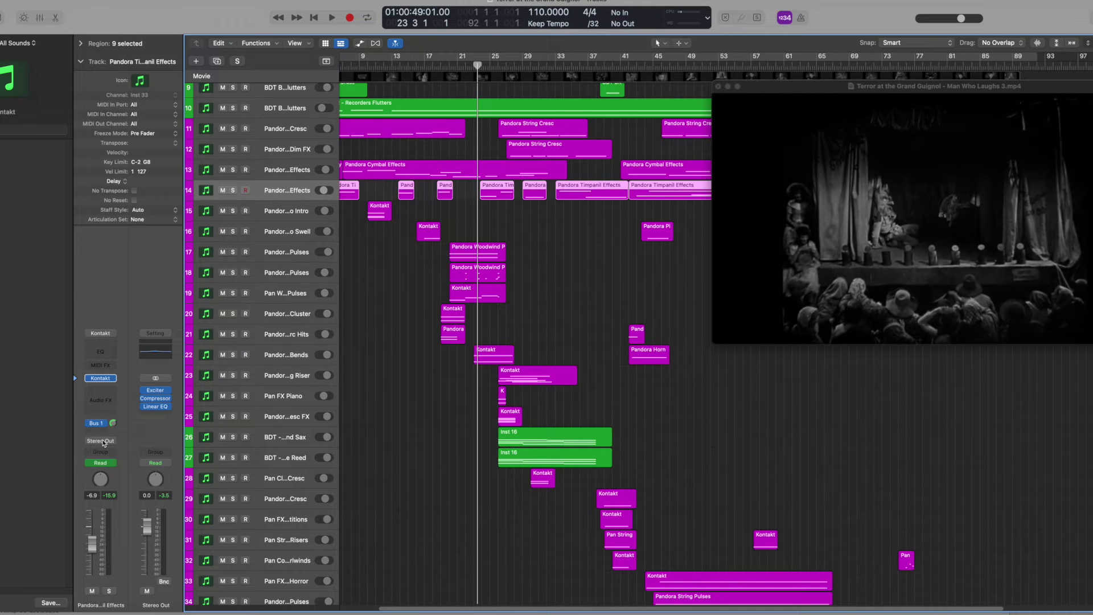
{"action": "left_click", "coordinate": [96, 379]}
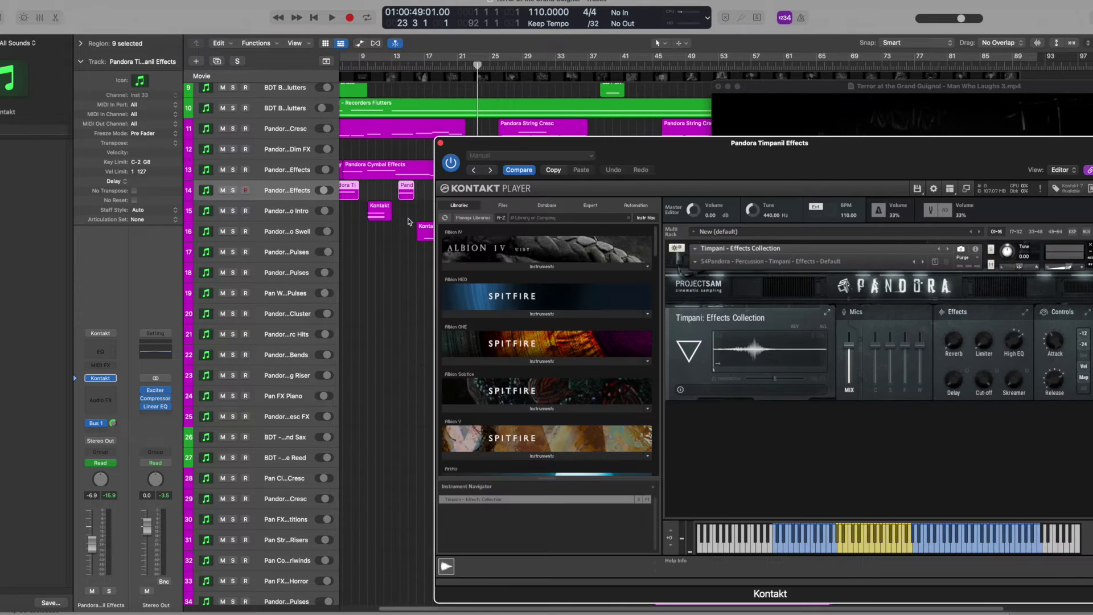
{"action": "left_click", "coordinate": [440, 144]}
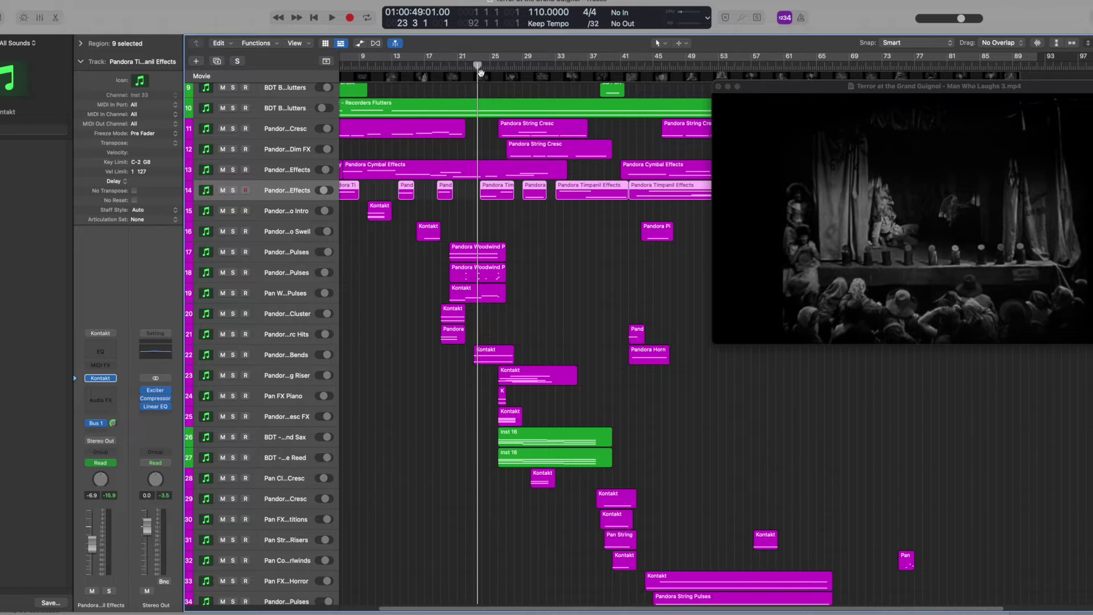
Solo the Pandora Cymbal Effects and Timpani Effects tracks, play them together up to bar 25, and clear the solos.
{"action": "left_click_drag", "start_coordinate": [479, 71], "coordinate": [482, 67]}
{"action": "left_click", "coordinate": [206, 173]}
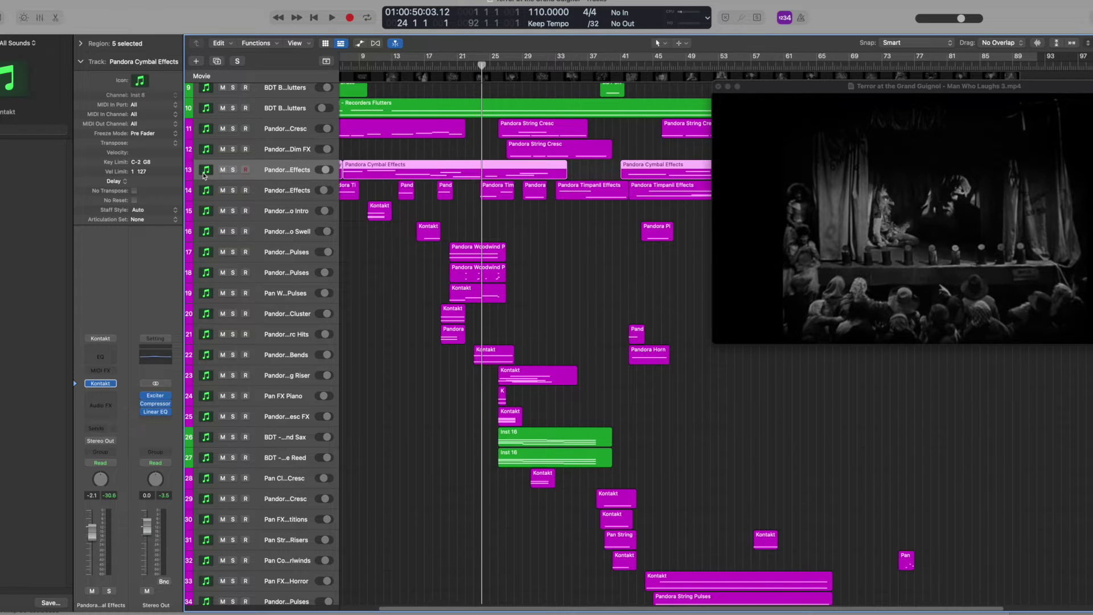
{"action": "left_click", "coordinate": [232, 169]}
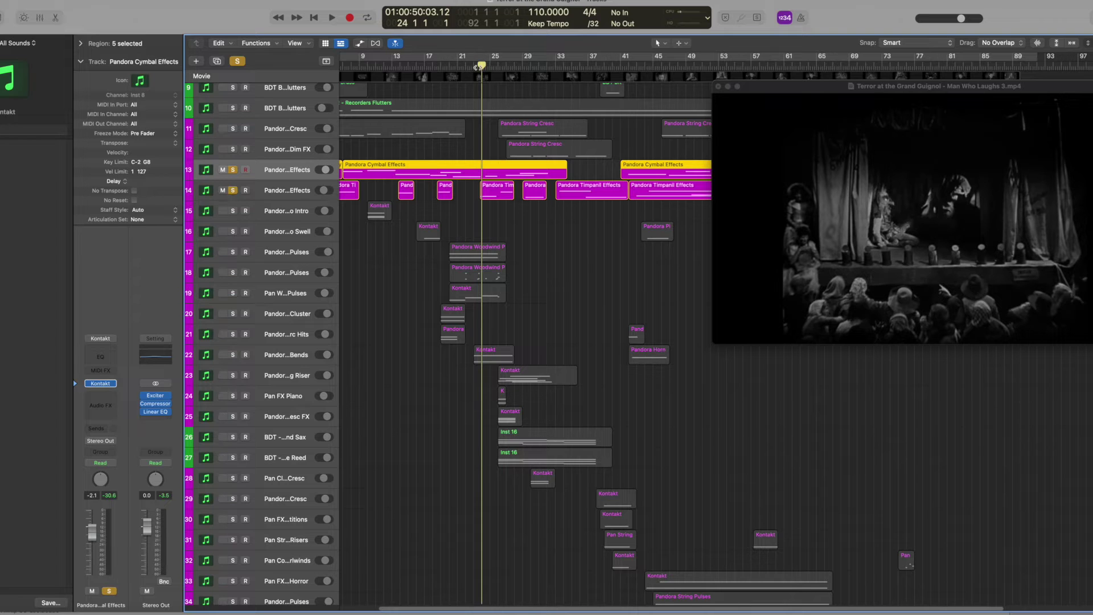
{"action": "left_click_drag", "start_coordinate": [478, 67], "coordinate": [472, 67]}
{"action": "key", "text": "space"}
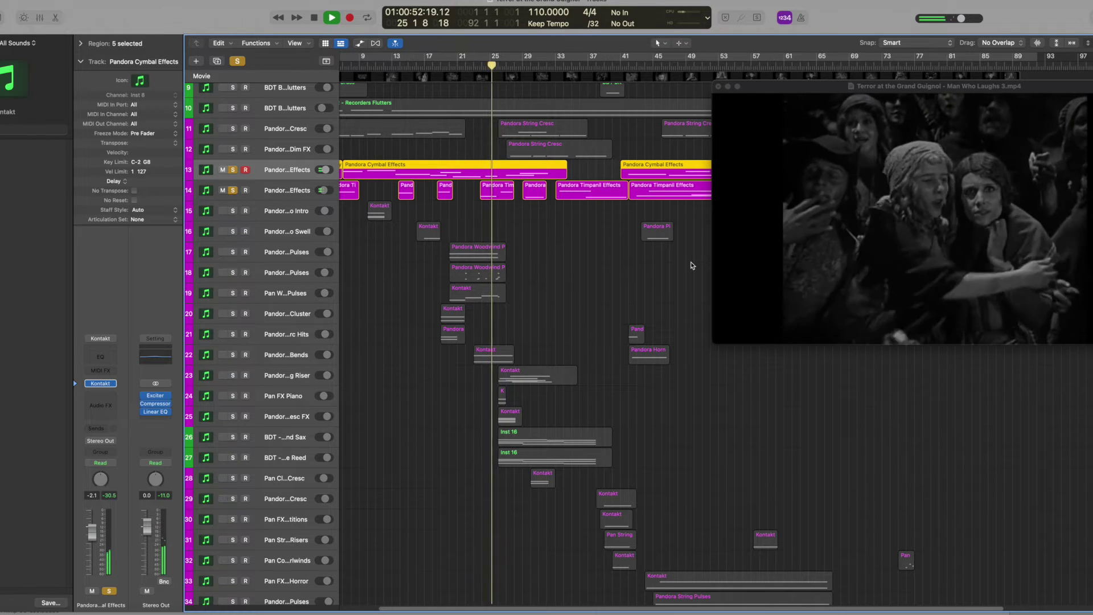
{"action": "key", "text": "space"}
{"action": "left_click", "coordinate": [237, 61]}
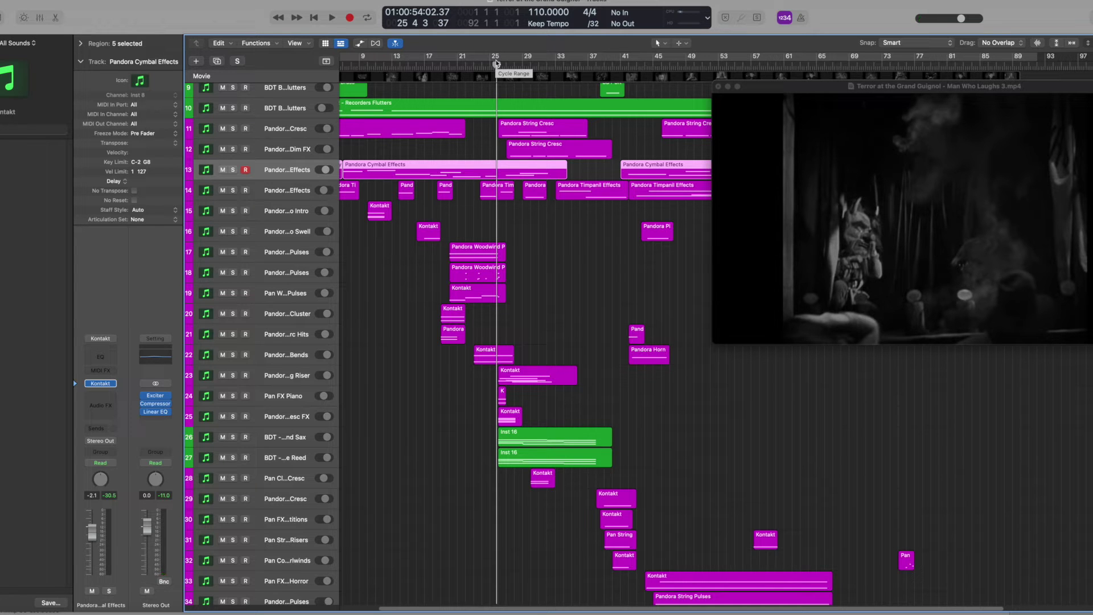
Play the full arrangement from about bar 26 to bar 31 while looking over the tracks that enter there.
{"action": "key", "text": "space"}
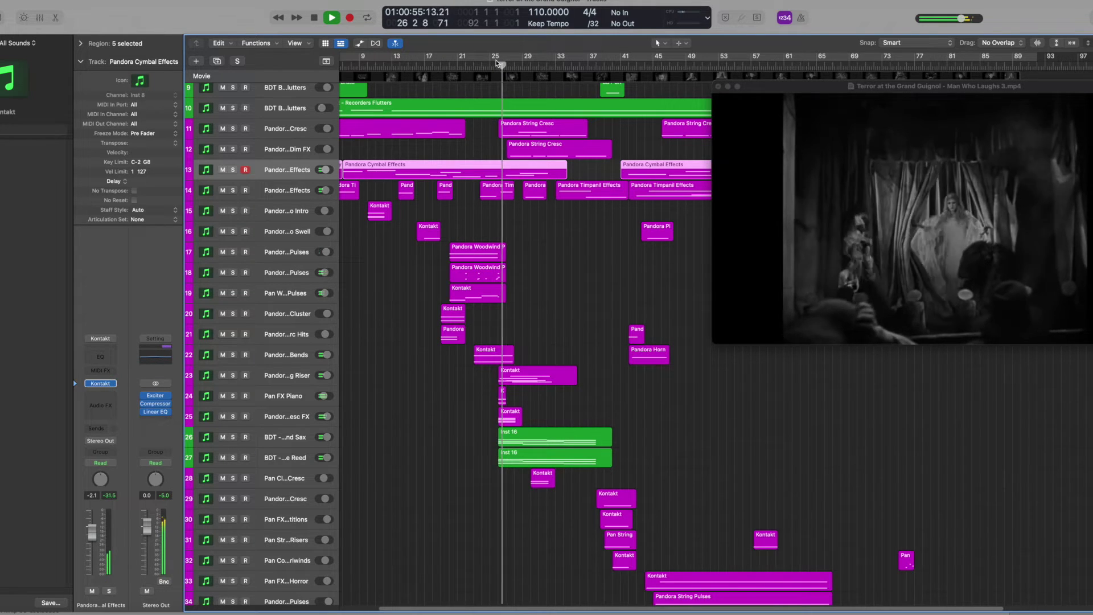
{"action": "scroll", "coordinate": [574, 177], "scroll_direction": "down", "scroll_amount": 3}
{"action": "scroll", "coordinate": [573, 176], "scroll_direction": "right", "scroll_amount": 3}
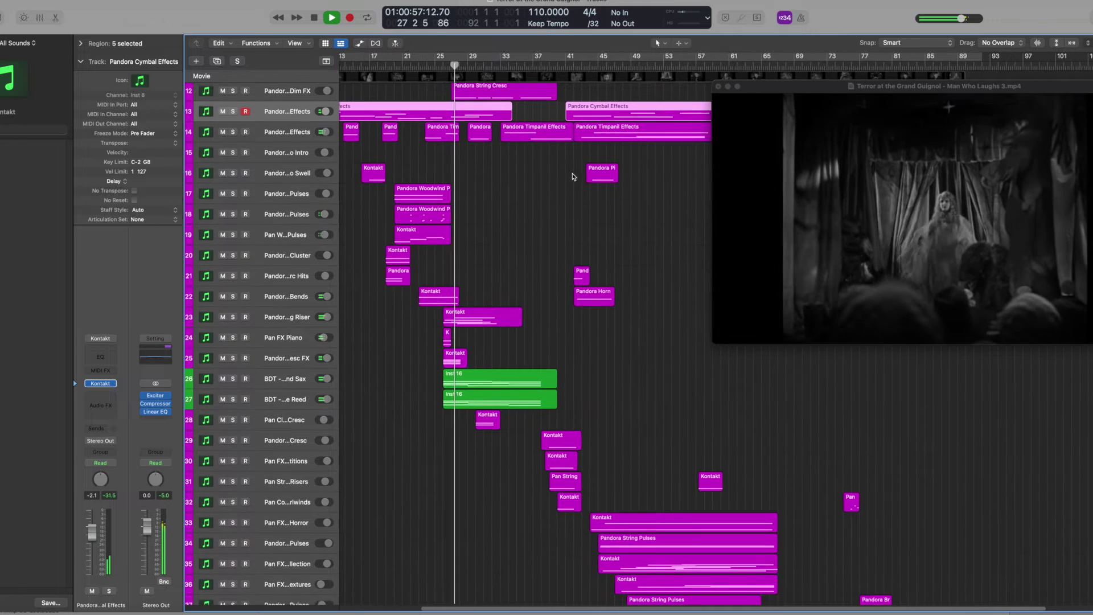
{"action": "scroll", "coordinate": [573, 177], "scroll_direction": "down", "scroll_amount": 2}
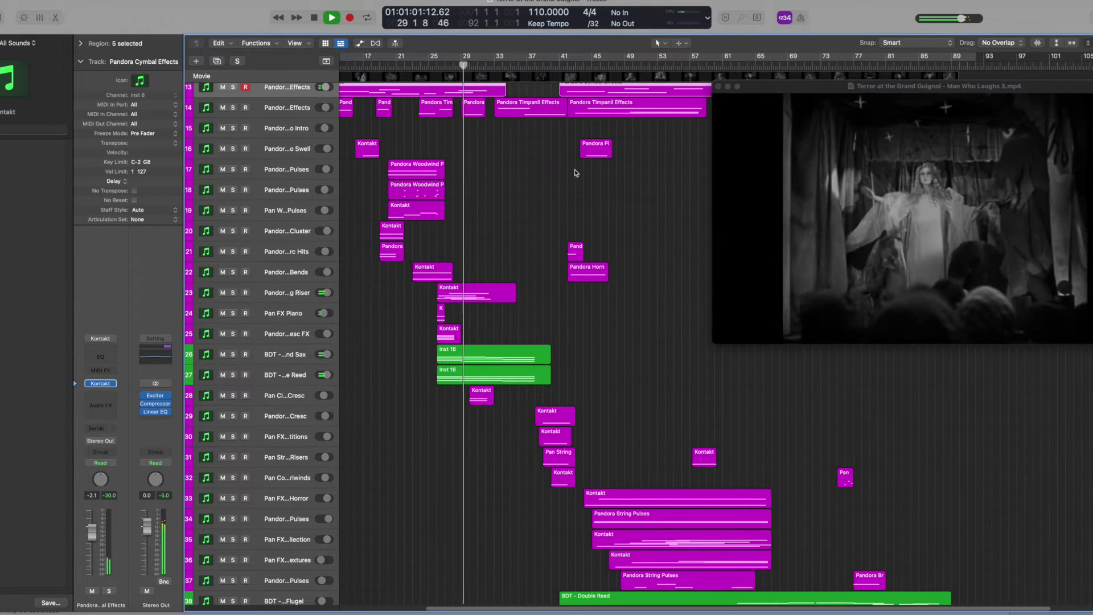
{"action": "scroll", "coordinate": [575, 173], "scroll_direction": "up", "scroll_amount": 3}
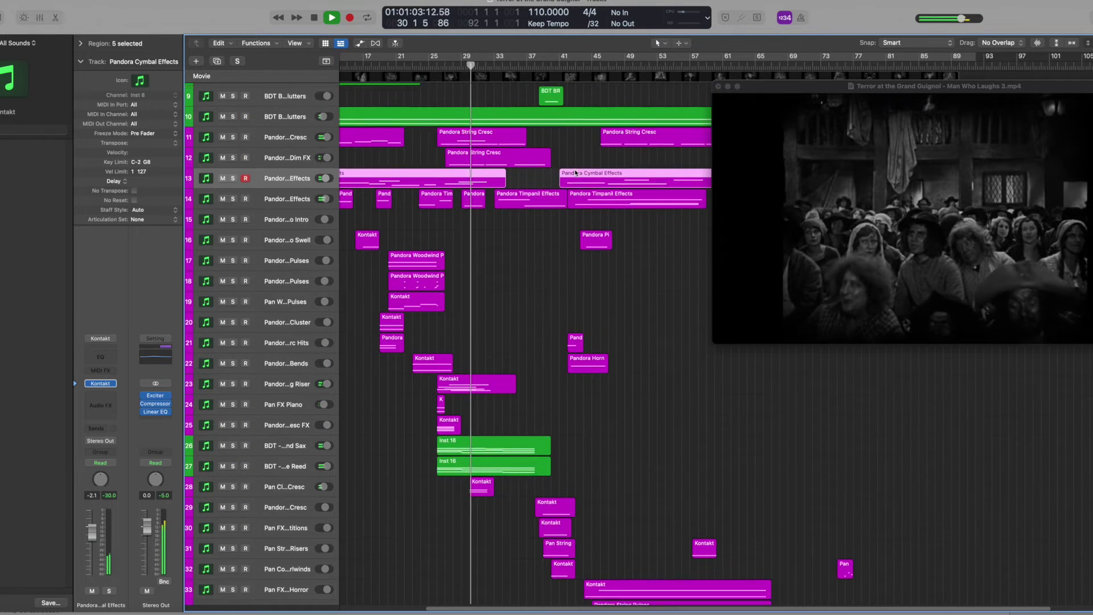
{"action": "scroll", "coordinate": [575, 173], "scroll_direction": "down", "scroll_amount": 2}
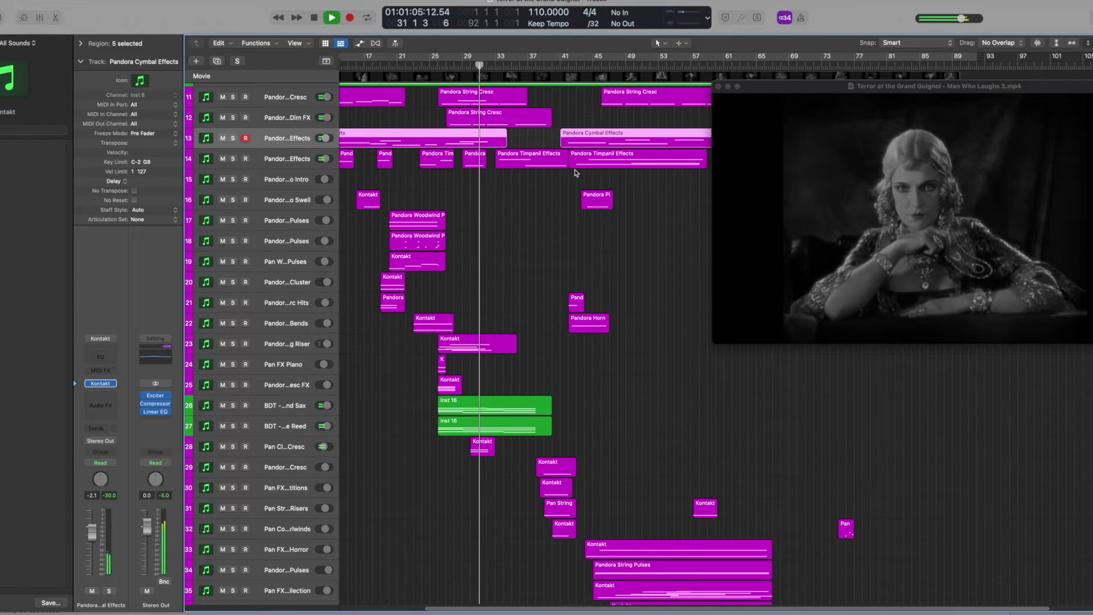
{"action": "key", "text": "space"}
From bar 26, solo the string Cresc, Dim FX, Riser, Cresc FX, both BDT, Pan Cl Cresc and Cymbal Effects tracks.
{"action": "left_click", "coordinate": [441, 64]}
{"action": "key", "text": "ctrl+s"}
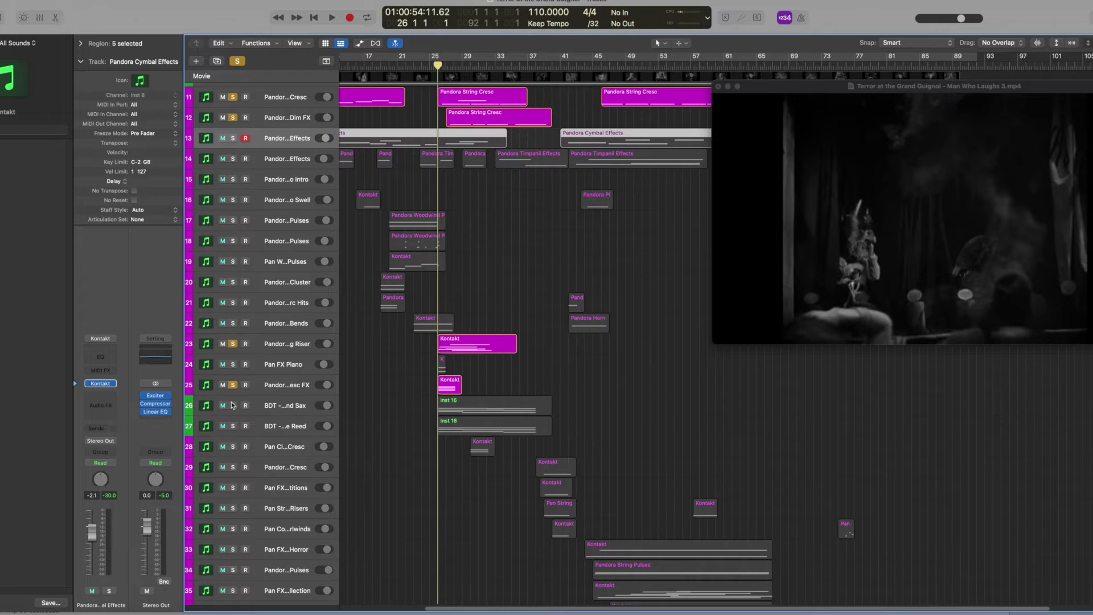
{"action": "left_click", "coordinate": [233, 406]}
{"action": "left_click", "coordinate": [232, 427]}
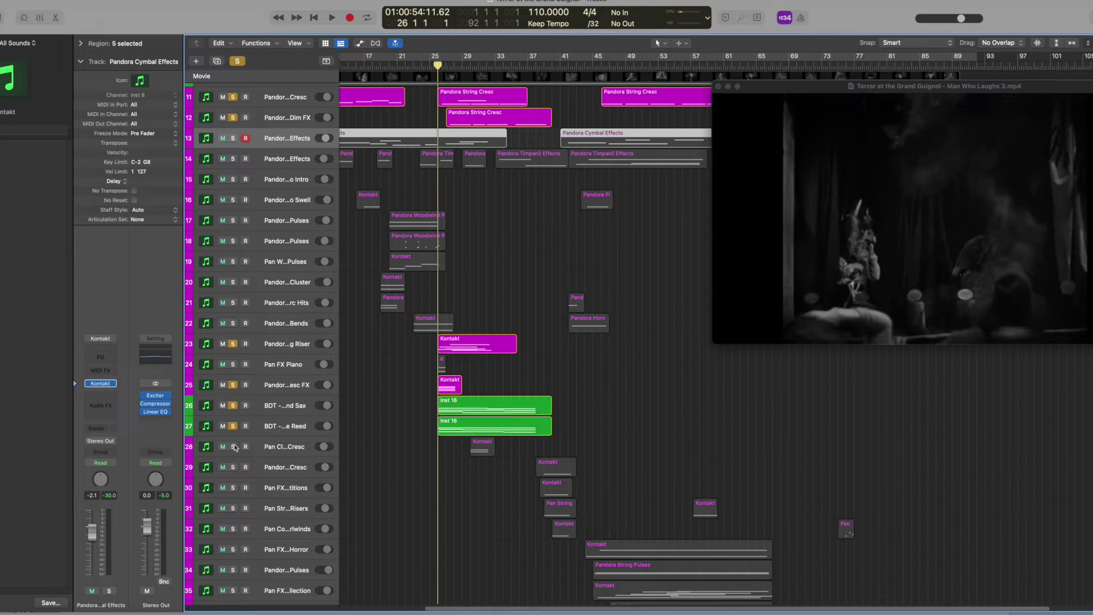
{"action": "left_click", "coordinate": [233, 447]}
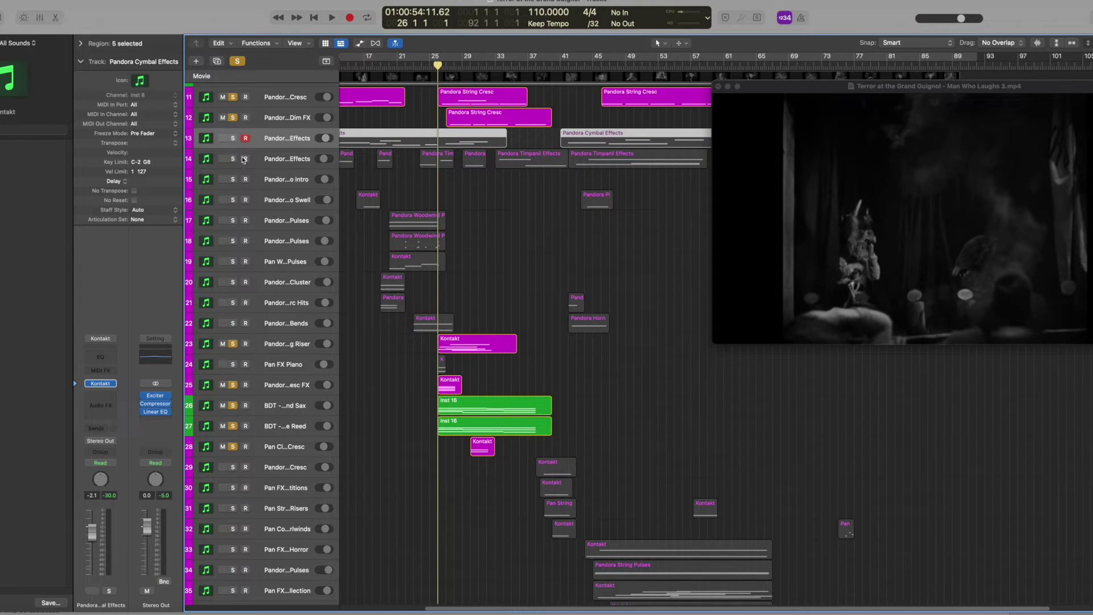
{"action": "left_click", "coordinate": [232, 140]}
{"action": "left_click", "coordinate": [234, 139]}
{"action": "left_click", "coordinate": [236, 140]}
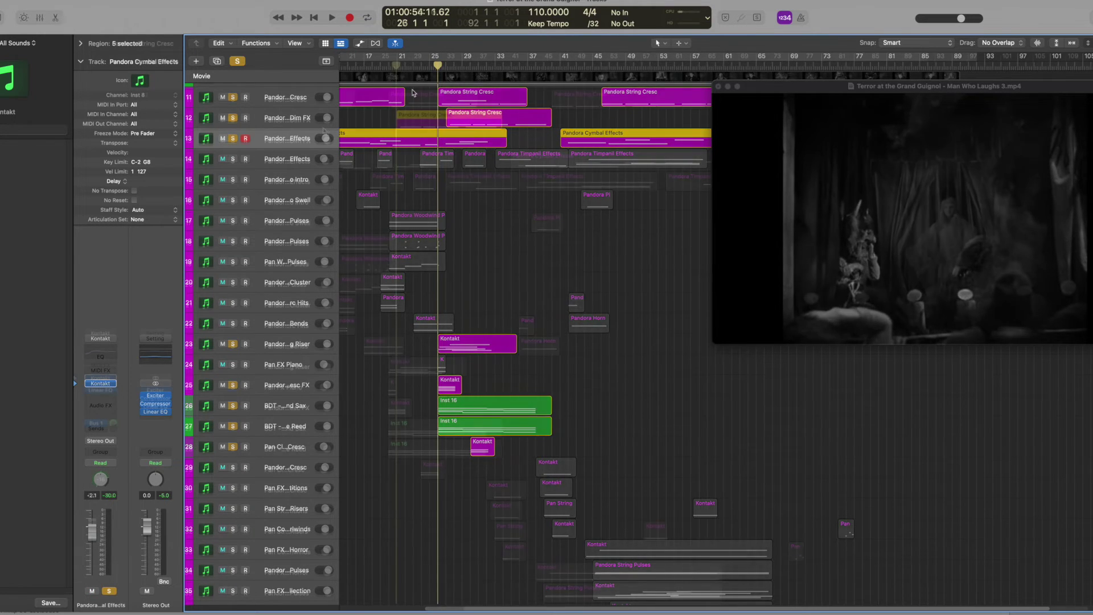
Duplicate the Pandora String Dynamic Dim FX track and play the original soloed from bar 27.
{"action": "left_click", "coordinate": [233, 118], "text": "alt"}
{"action": "key", "text": "super+d"}
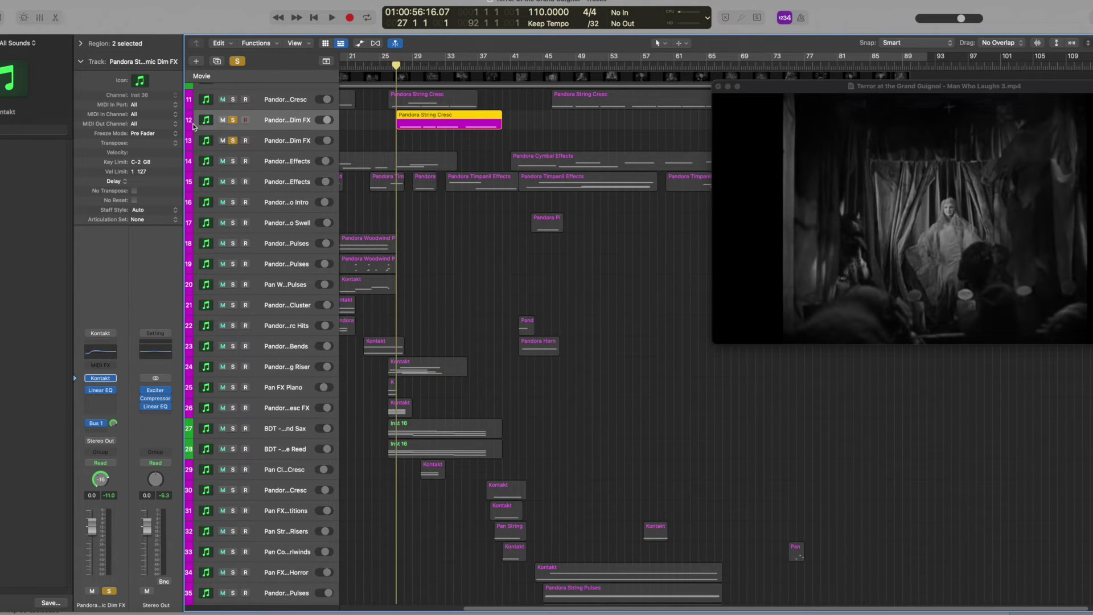
{"action": "key", "text": "space"}
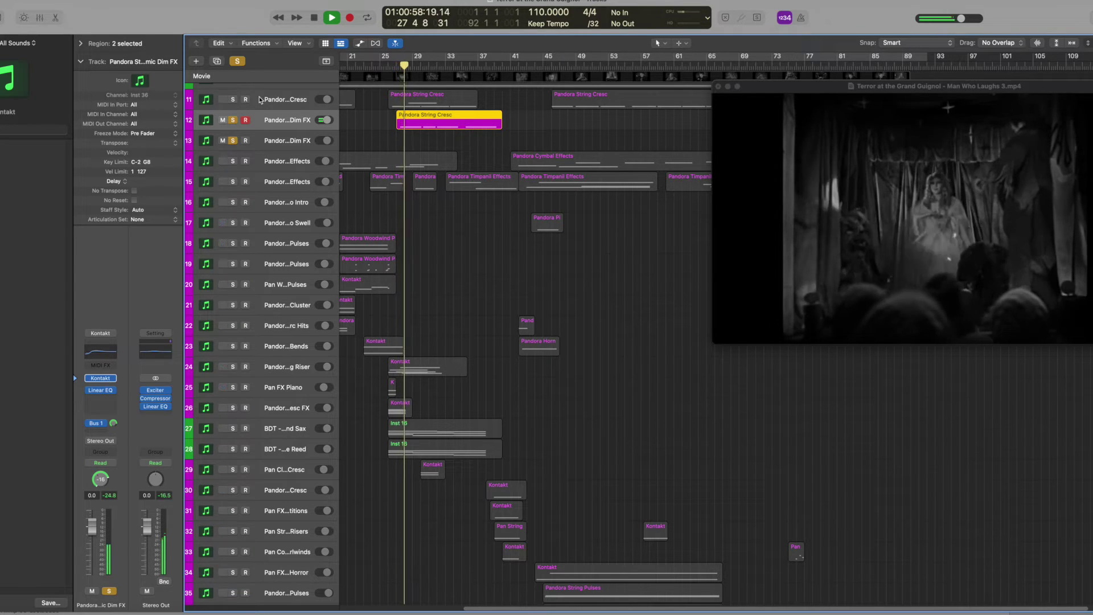
{"action": "key", "text": "space"}
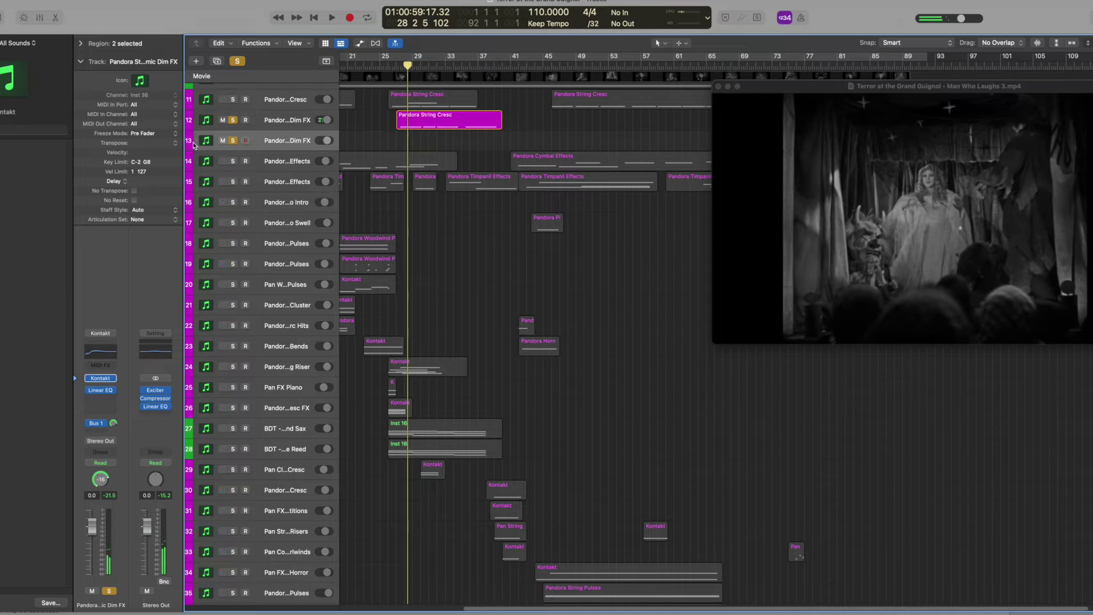
View the duplicate track's Tonal - Strings - Low - Dynamic - Dim patch, including its waveform display and Effects page.
{"action": "key", "text": "Down"}
{"action": "mouse_move", "coordinate": [110, 380]}
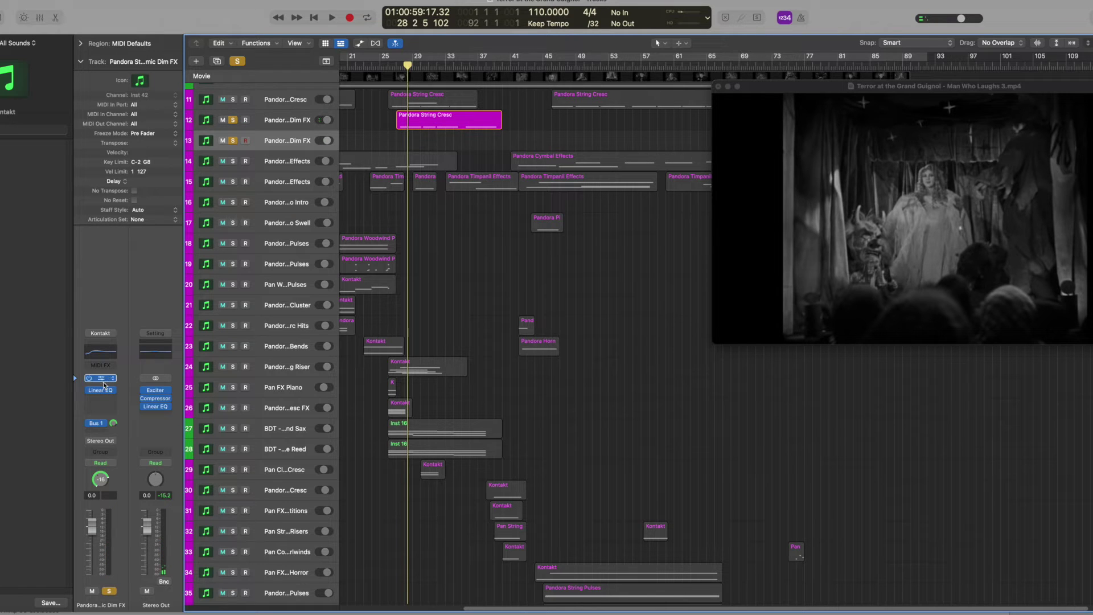
{"action": "left_click", "coordinate": [104, 381]}
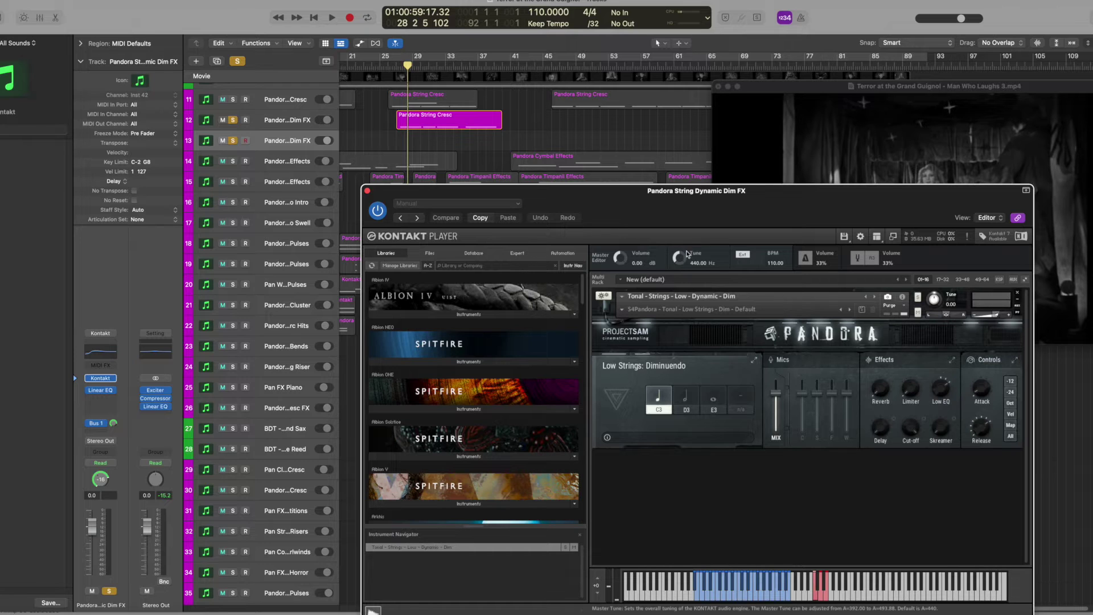
{"action": "left_click_drag", "start_coordinate": [827, 218], "coordinate": [831, 228]}
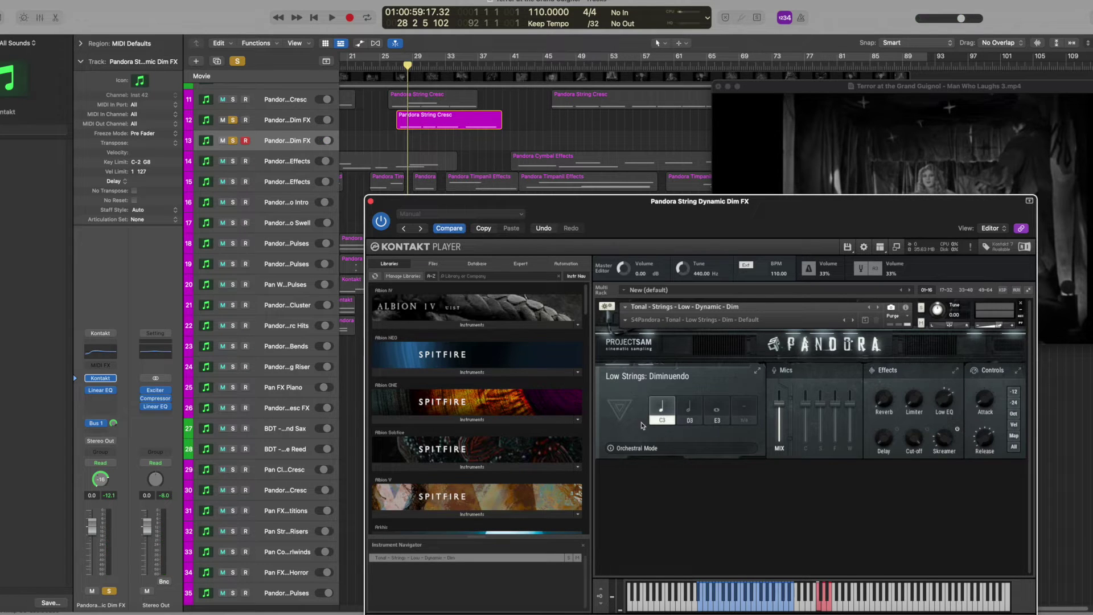
{"action": "left_click", "coordinate": [622, 414]}
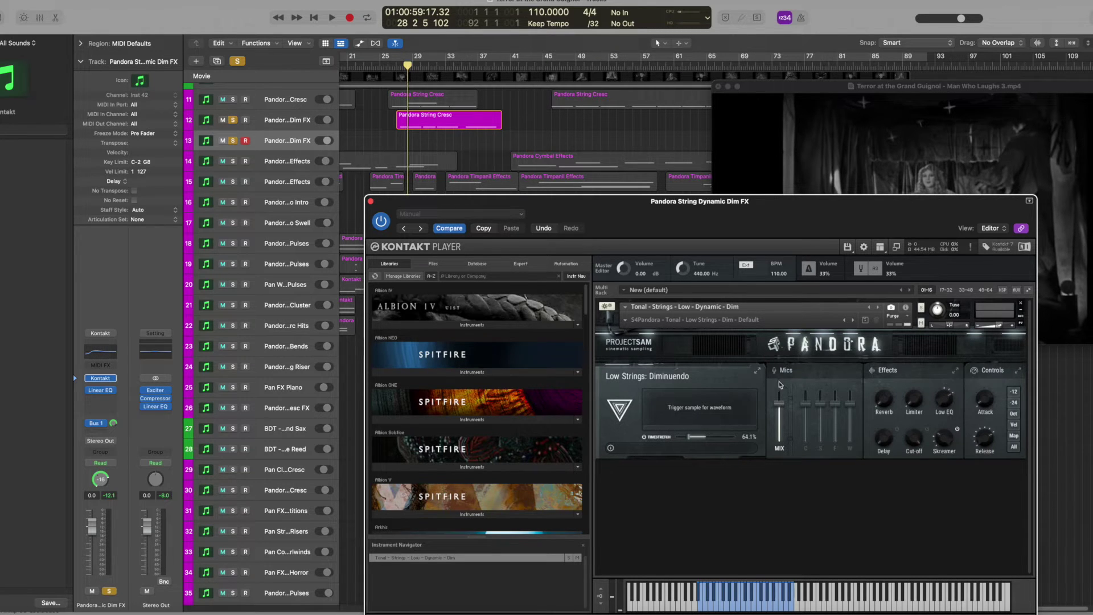
{"action": "left_click", "coordinate": [889, 378]}
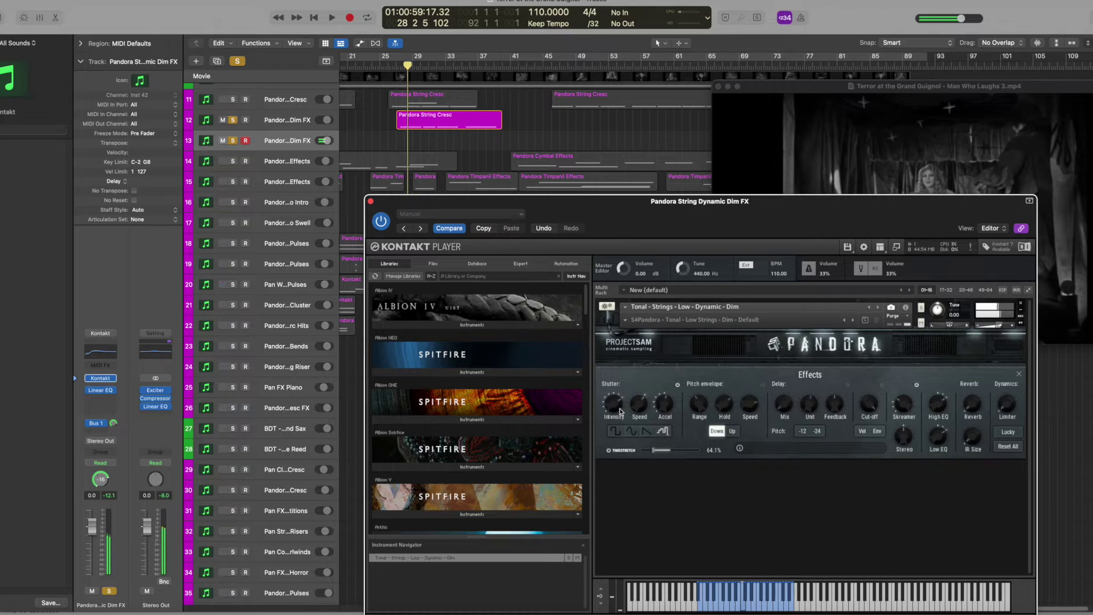
Set the patch's stutter speed to 4ths Trp with a rectangle shape, then close its Kontakt window.
{"action": "mouse_move", "coordinate": [613, 408]}
{"action": "mouse_move", "coordinate": [637, 405]}
{"action": "left_mouse_down"}
{"action": "mouse_move", "coordinate": [638, 397]}
{"action": "mouse_move", "coordinate": [634, 418]}
{"action": "left_mouse_up"}
{"action": "left_click", "coordinate": [615, 433]}
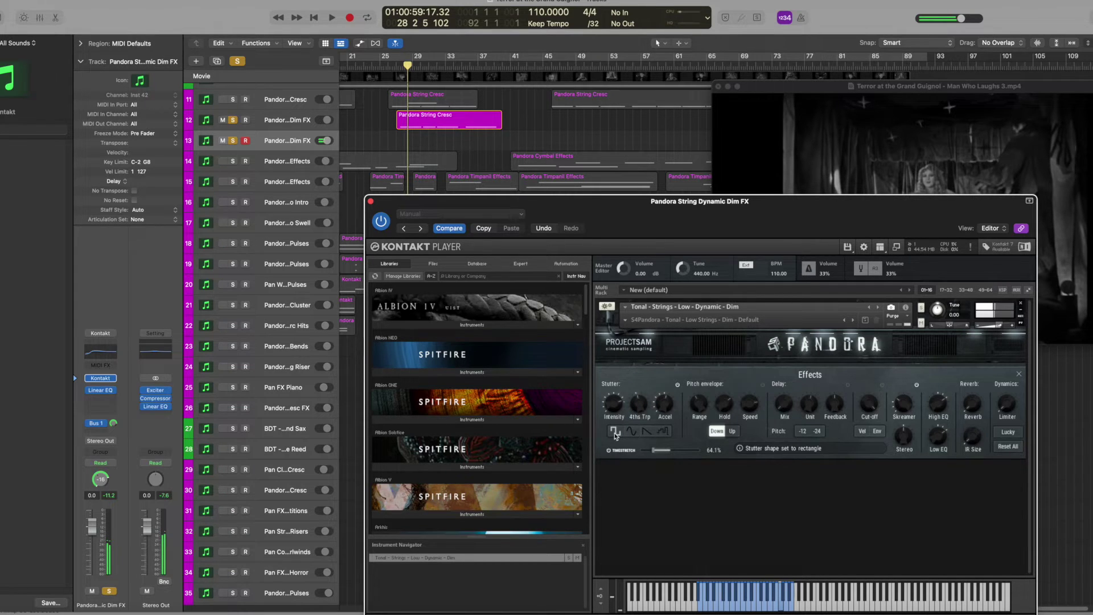
{"action": "left_click_drag", "start_coordinate": [640, 392], "coordinate": [635, 407]}
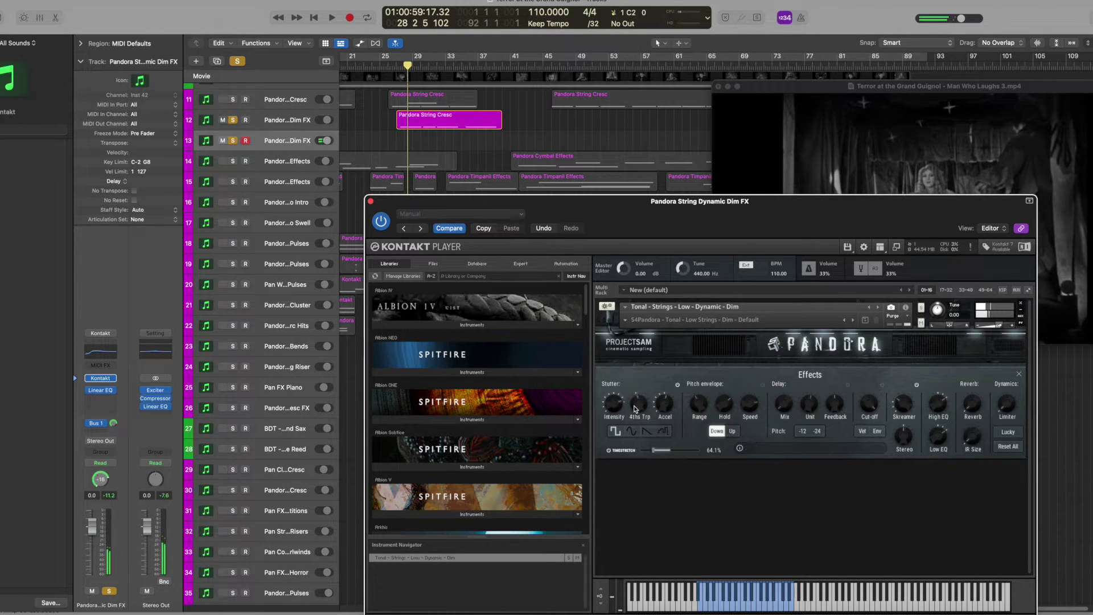
{"action": "left_click", "coordinate": [369, 202]}
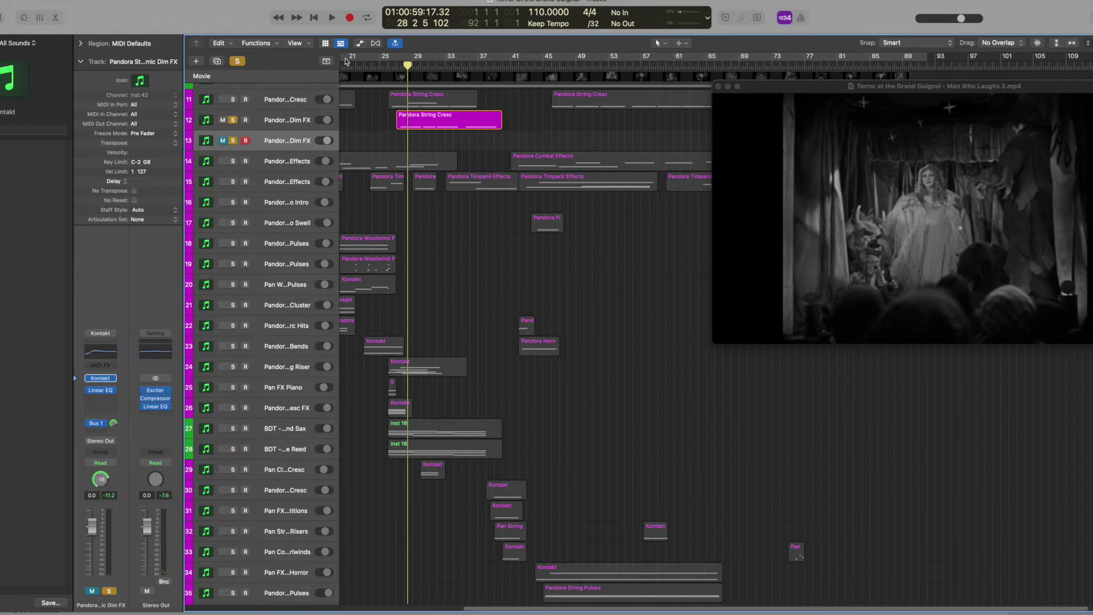
Delete the duplicated Dim FX track, play the original soloed up to bar 28, and clear the solo.
{"action": "key", "text": "space"}
{"action": "key", "text": "super+BackSpace"}
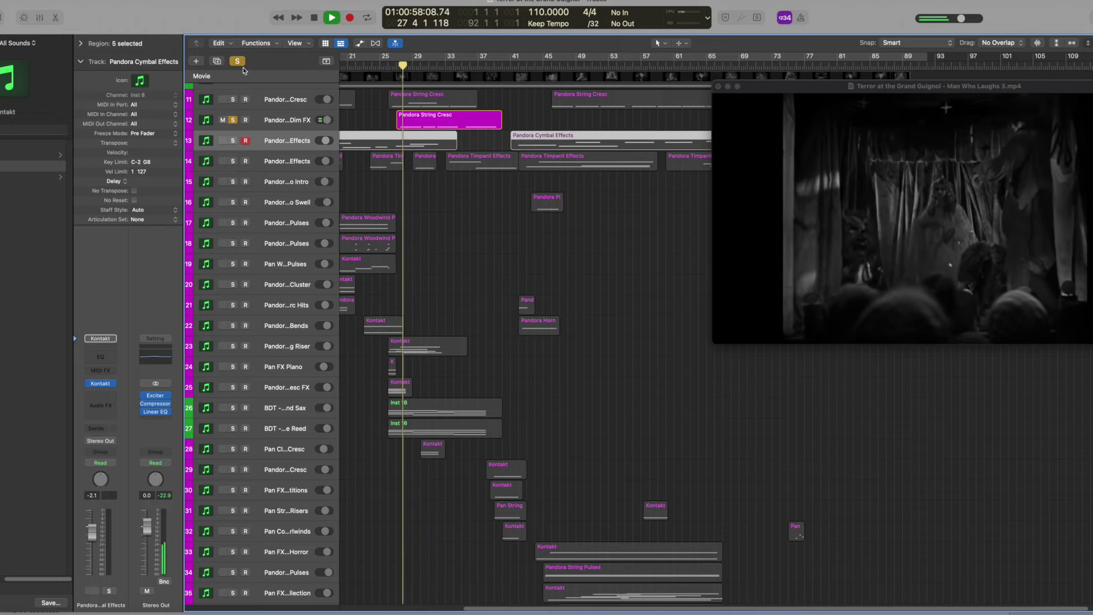
{"action": "key", "text": "space"}
{"action": "left_click", "coordinate": [237, 61]}
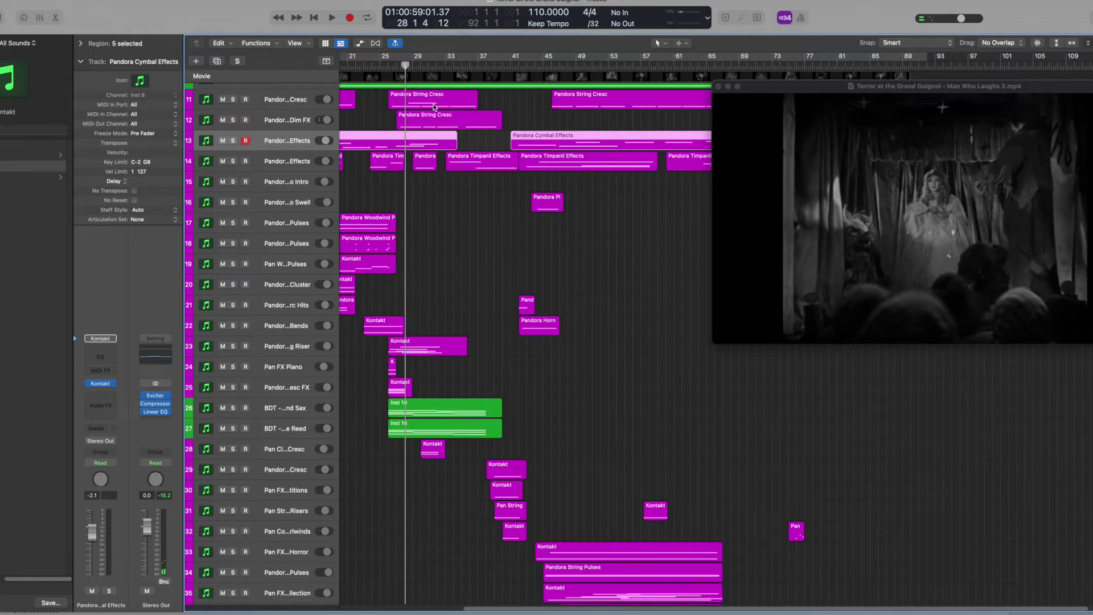
Play the full arrangement from bar 28 to bar 30 with the lower tracks in view.
{"action": "key", "text": "space"}
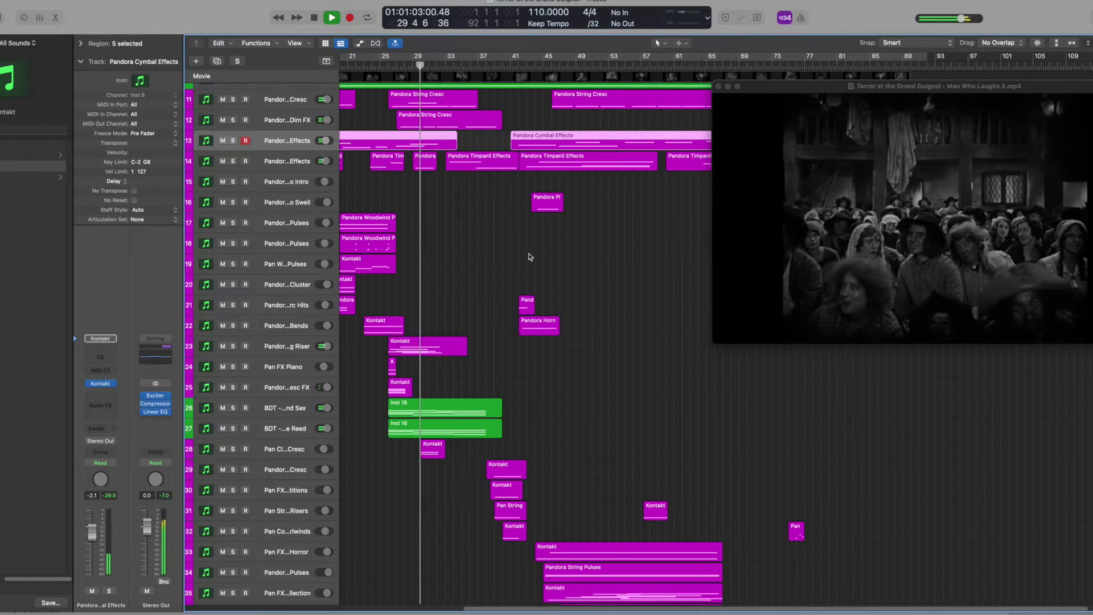
{"action": "scroll", "coordinate": [529, 256], "scroll_direction": "down", "scroll_amount": 4}
{"action": "key", "text": "space"}
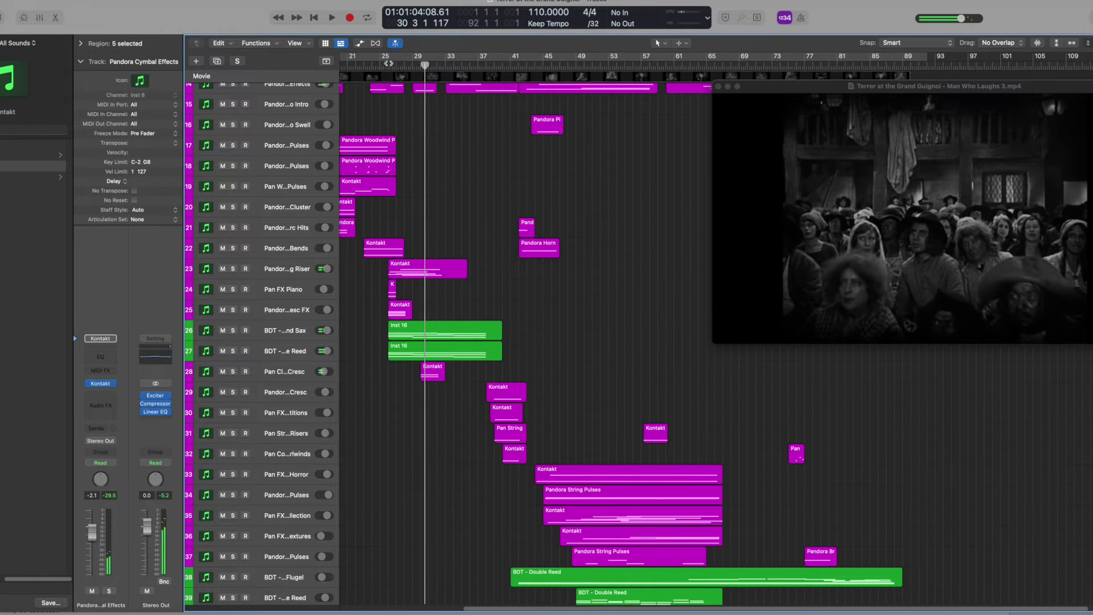
View the British Drama Toolkit patches on the BDT - Brass and Sax and BDT - Double Reed tracks.
{"action": "left_click", "coordinate": [236, 334]}
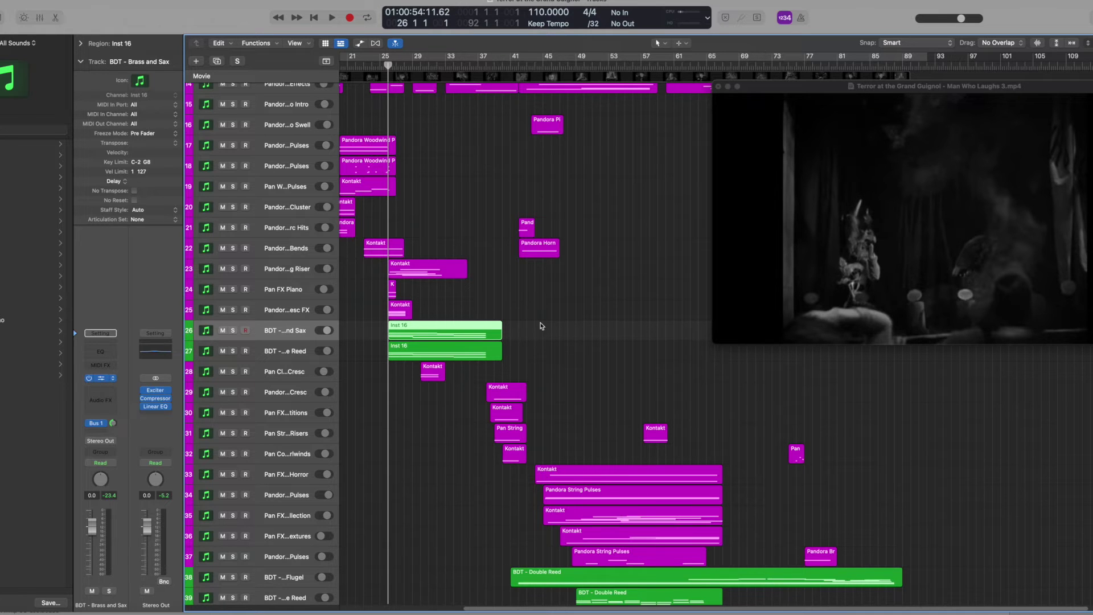
{"action": "left_click_drag", "start_coordinate": [493, 102], "coordinate": [708, 94]}
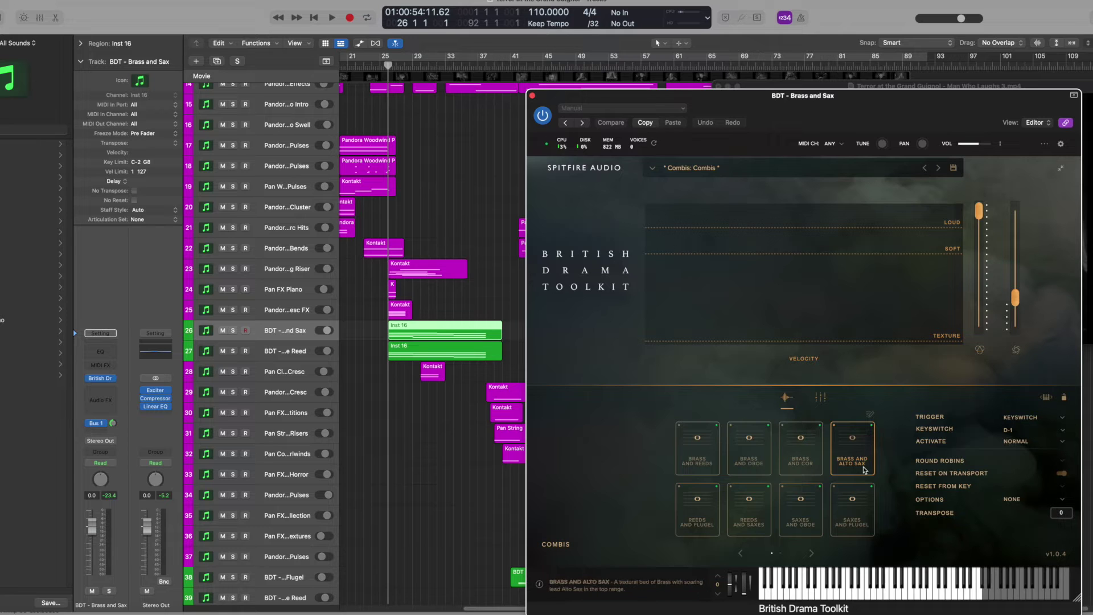
{"action": "left_click", "coordinate": [189, 356]}
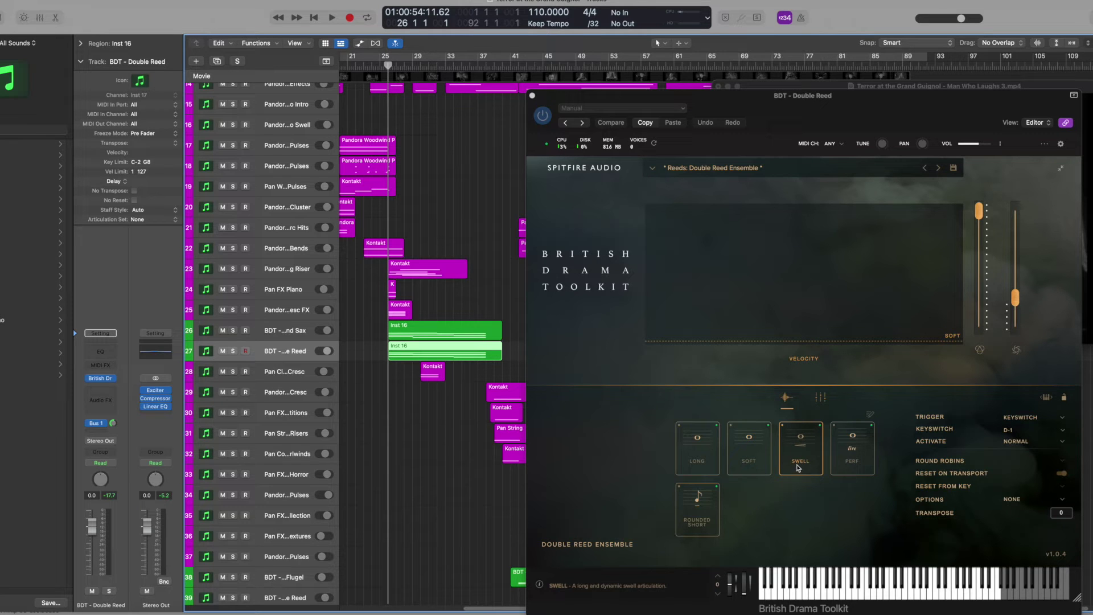
Play the BDT - Brass and Sax and BDT - Double Reed tracks soloed from bar 26 to bar 35 without the instrument window, then clear the solo.
{"action": "left_click", "coordinate": [232, 335]}
{"action": "key", "text": "s"}
{"action": "key", "text": "space"}
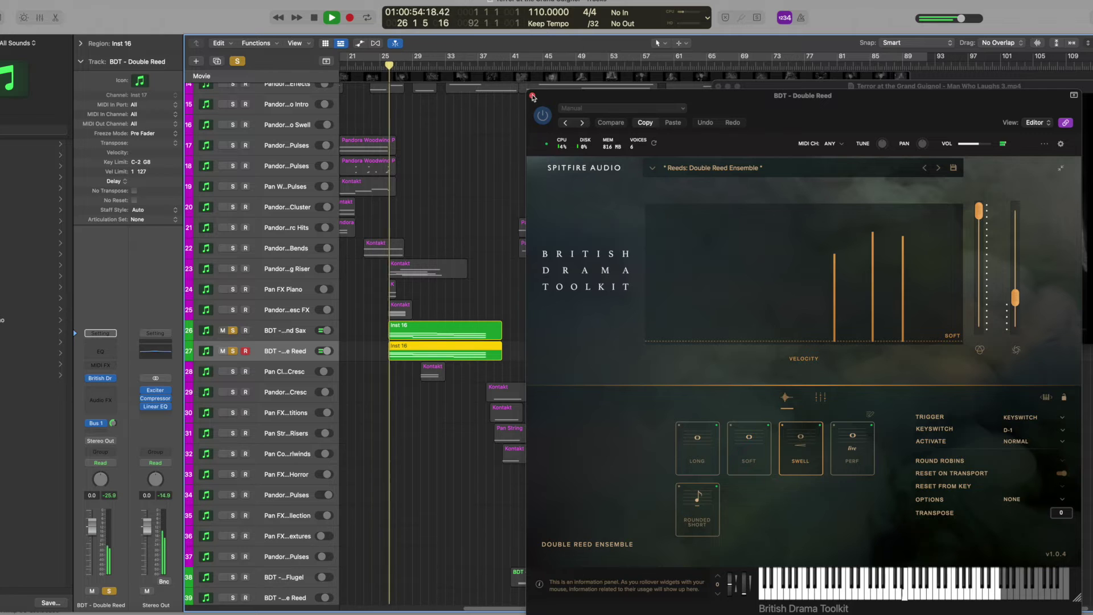
{"action": "left_click", "coordinate": [534, 97]}
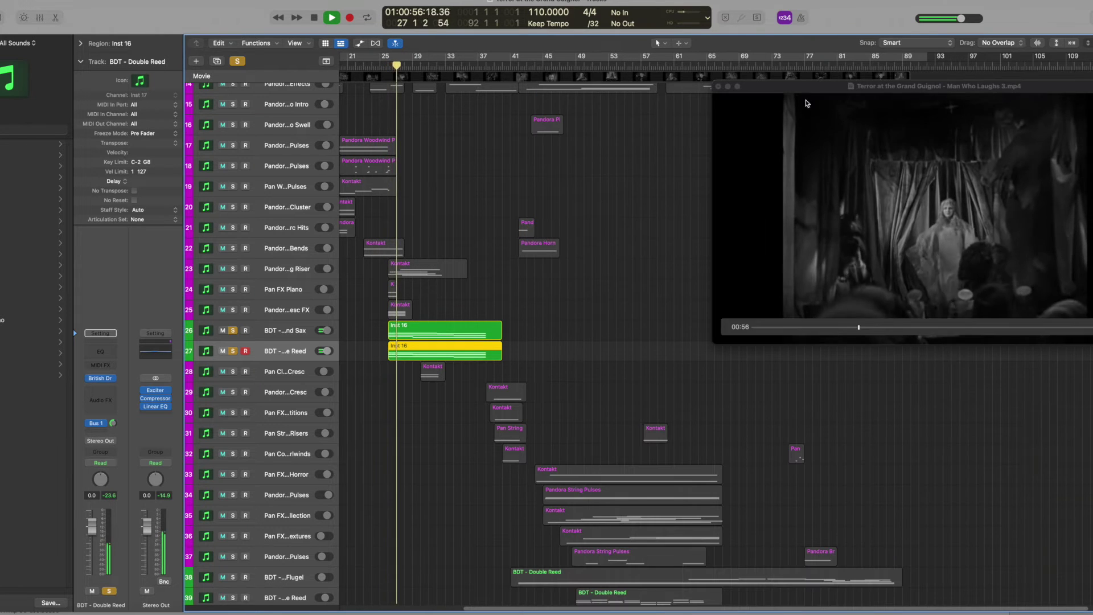
{"action": "left_click_drag", "start_coordinate": [819, 87], "coordinate": [679, 89]}
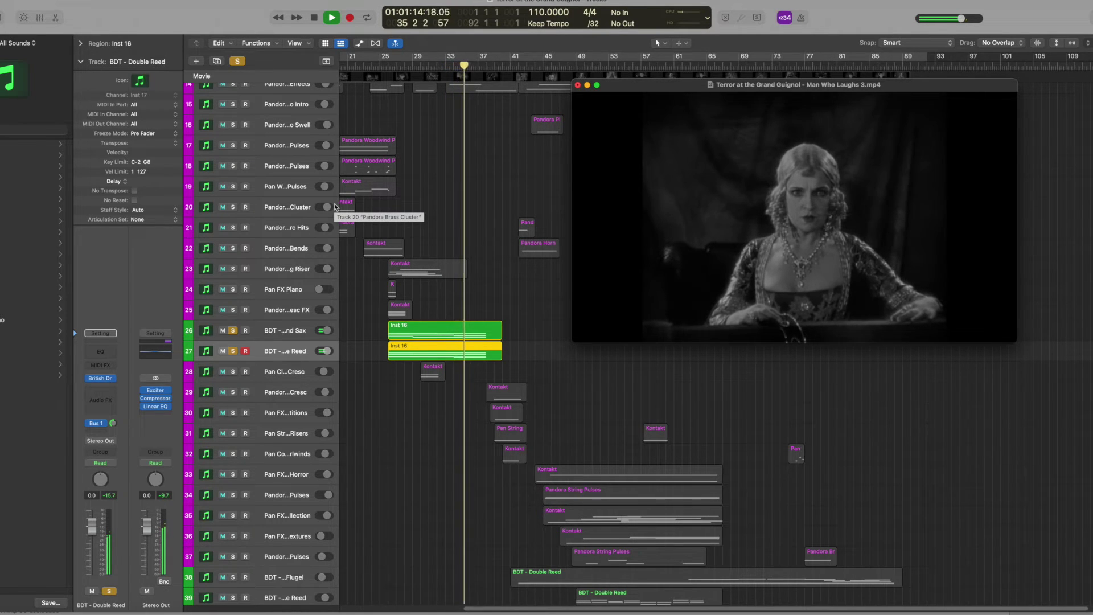
{"action": "key", "text": "space"}
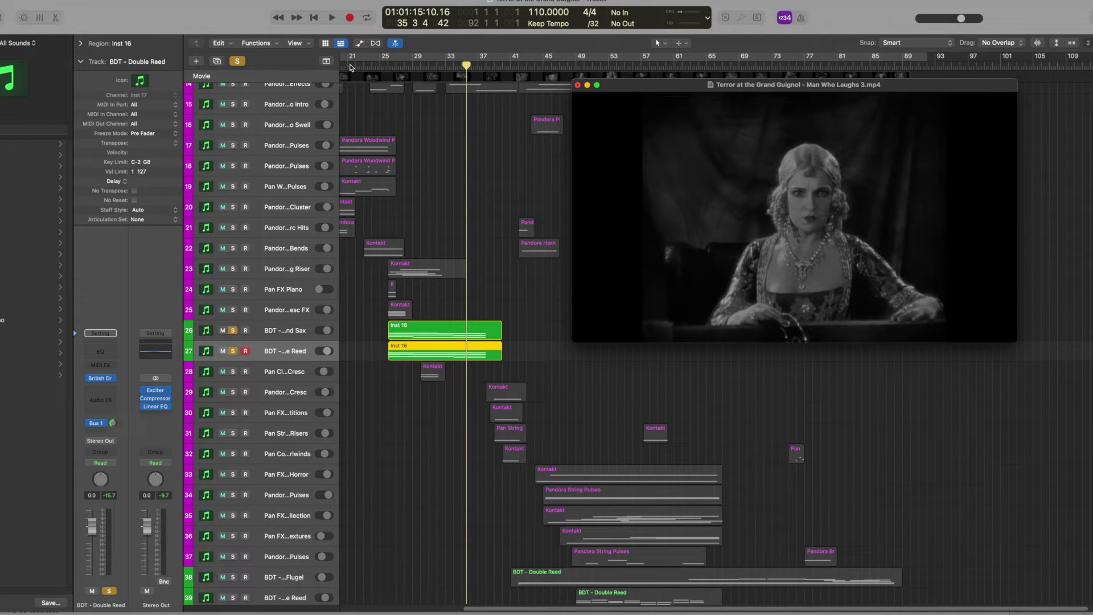
{"action": "left_click", "coordinate": [237, 61]}
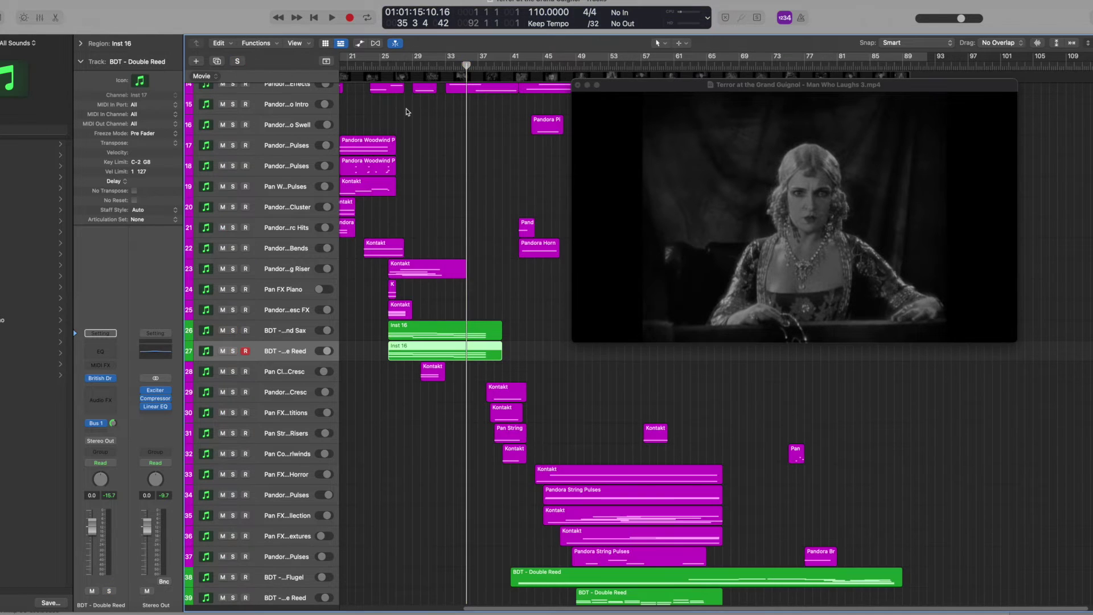
Play the full arrangement from bar 26 to bar 37 against the film.
{"action": "double_click", "coordinate": [387, 70]}
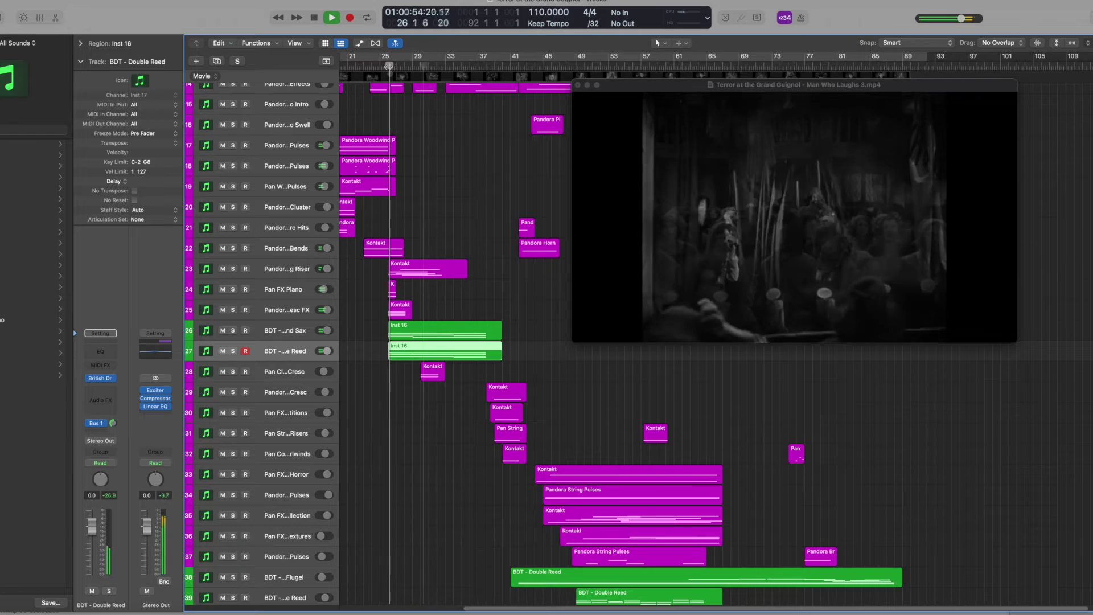
{"action": "key", "text": "space"}
{"action": "left_click", "coordinate": [381, 67]}
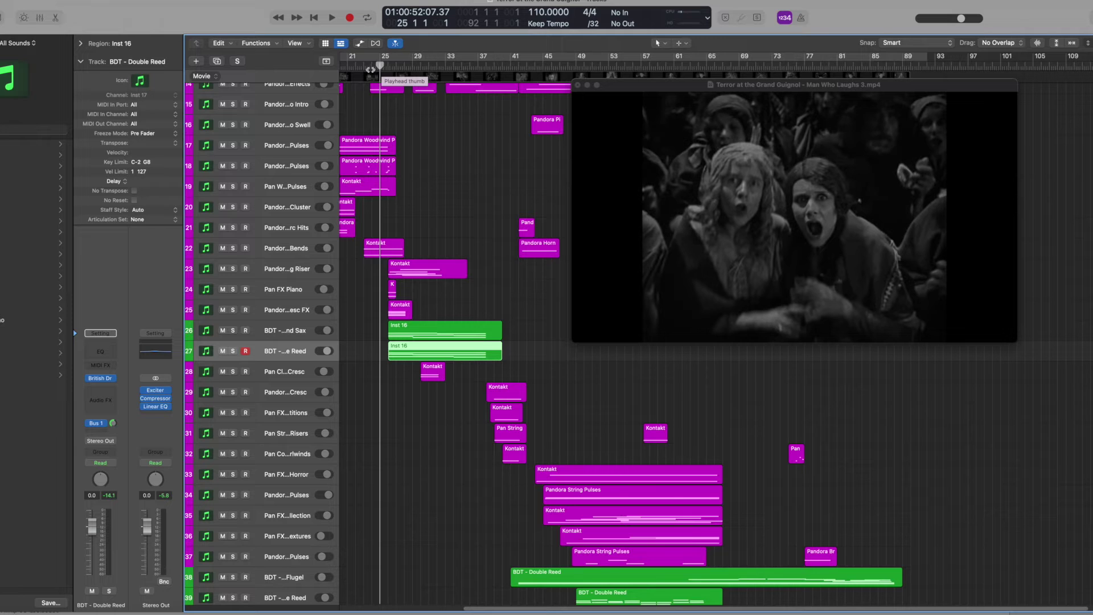
{"action": "left_click_drag", "start_coordinate": [381, 67], "coordinate": [393, 68]}
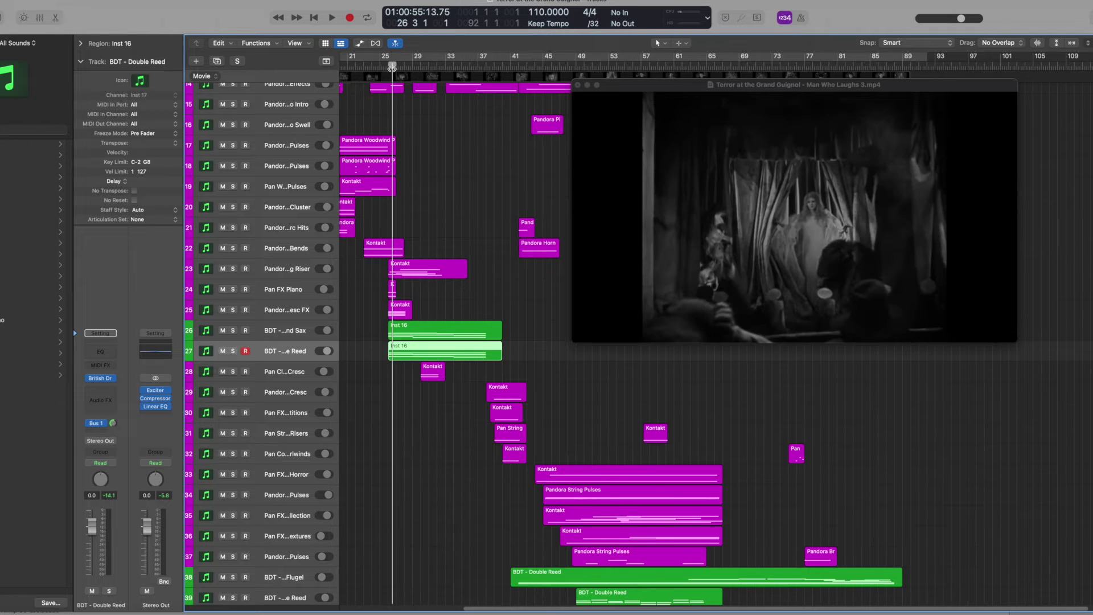
{"action": "key", "text": "space"}
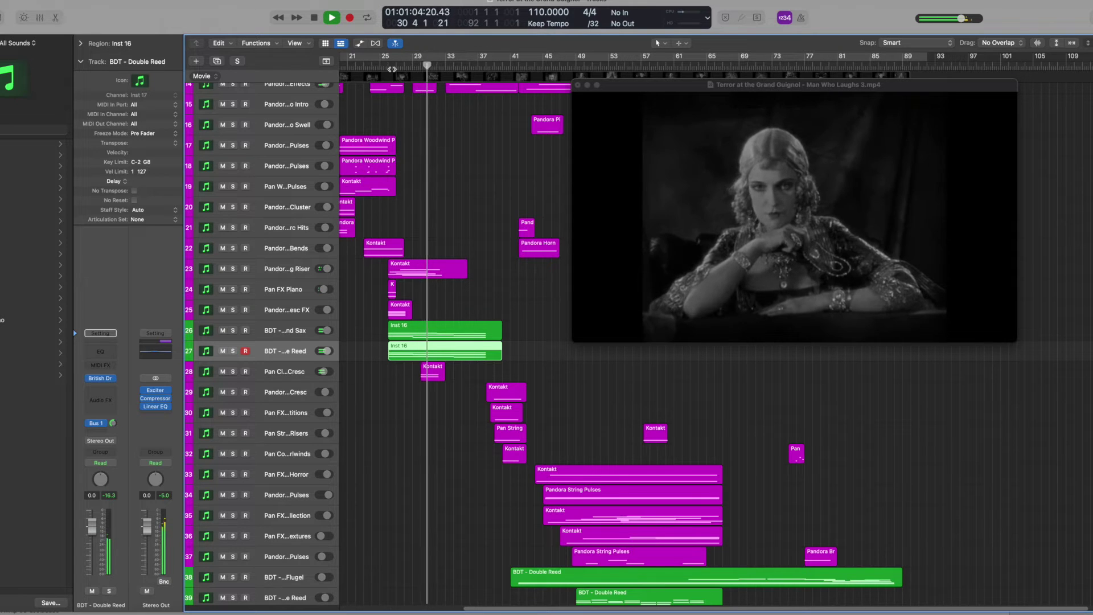
{"action": "scroll", "coordinate": [426, 202], "scroll_direction": "up", "scroll_amount": 3}
{"action": "scroll", "coordinate": [426, 202], "scroll_direction": "right", "scroll_amount": 2}
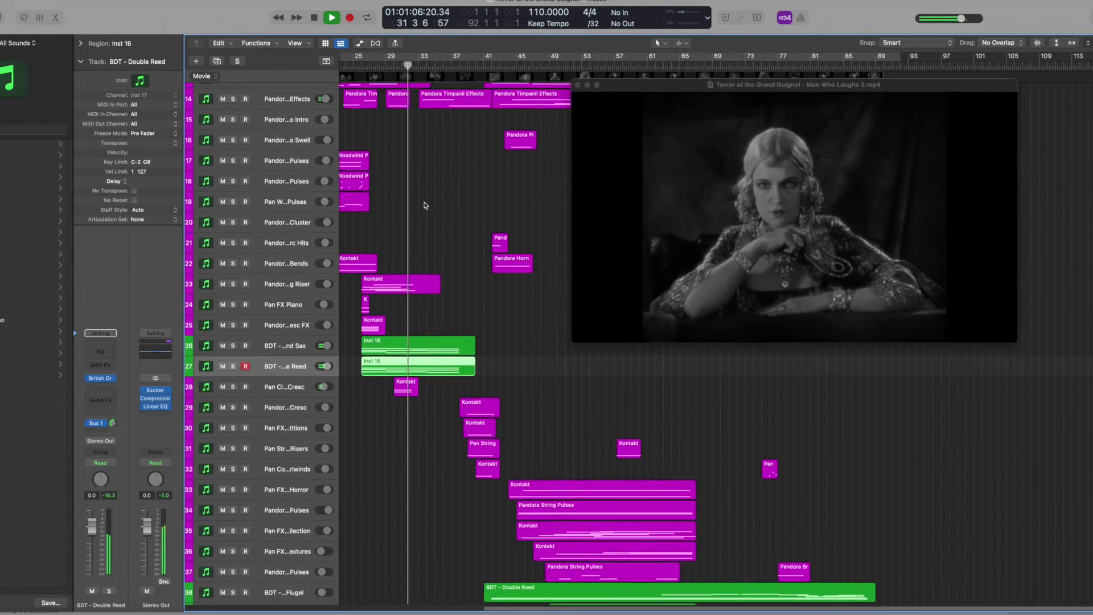
{"action": "scroll", "coordinate": [426, 206], "scroll_direction": "up", "scroll_amount": 2}
{"action": "scroll", "coordinate": [426, 205], "scroll_direction": "right", "scroll_amount": 1}
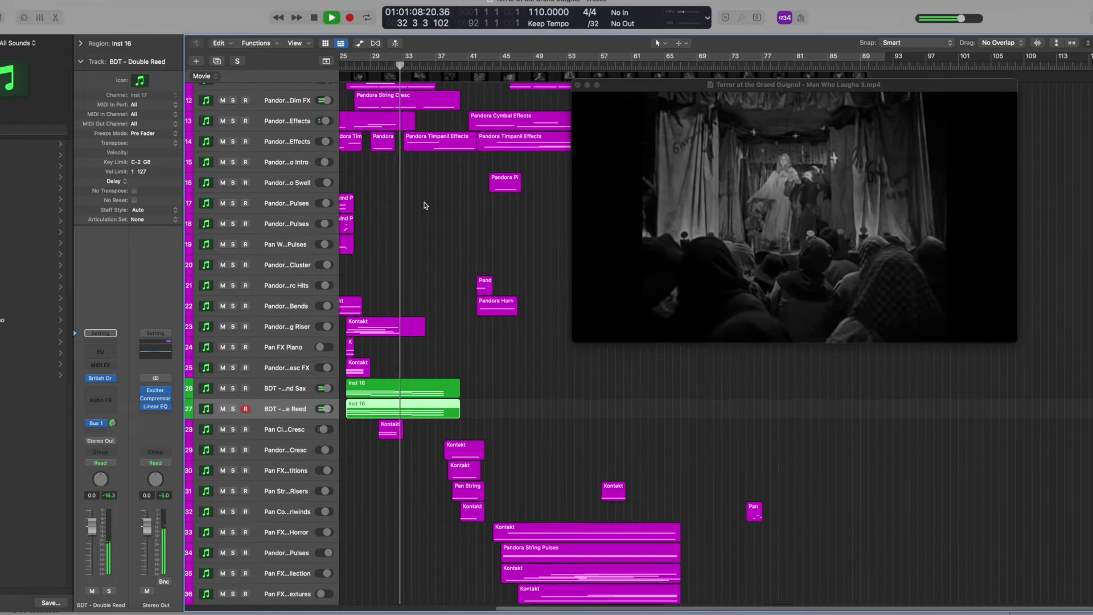
{"action": "scroll", "coordinate": [424, 206], "scroll_direction": "up", "scroll_amount": 1}
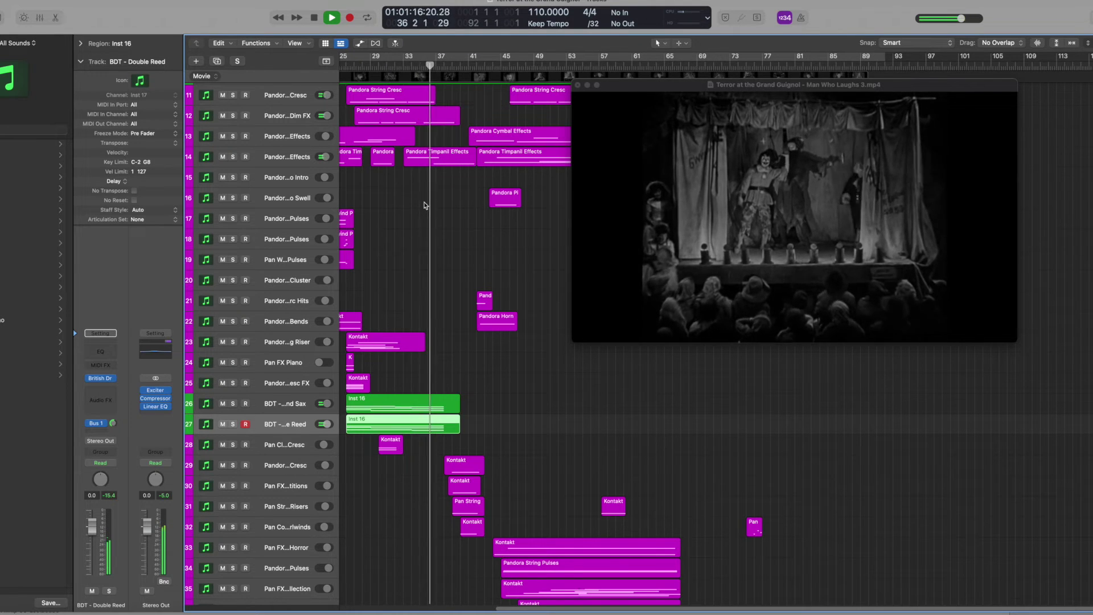
{"action": "scroll", "coordinate": [424, 205], "scroll_direction": "down", "scroll_amount": 2}
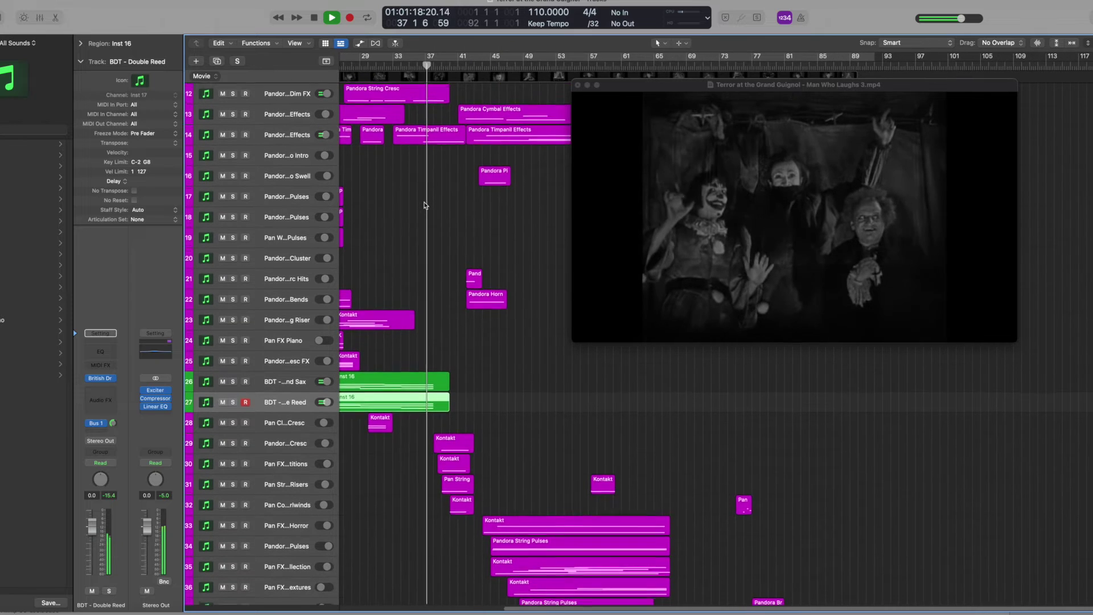
{"action": "scroll", "coordinate": [427, 202], "scroll_direction": "down", "scroll_amount": 2}
{"action": "key", "text": "space"}
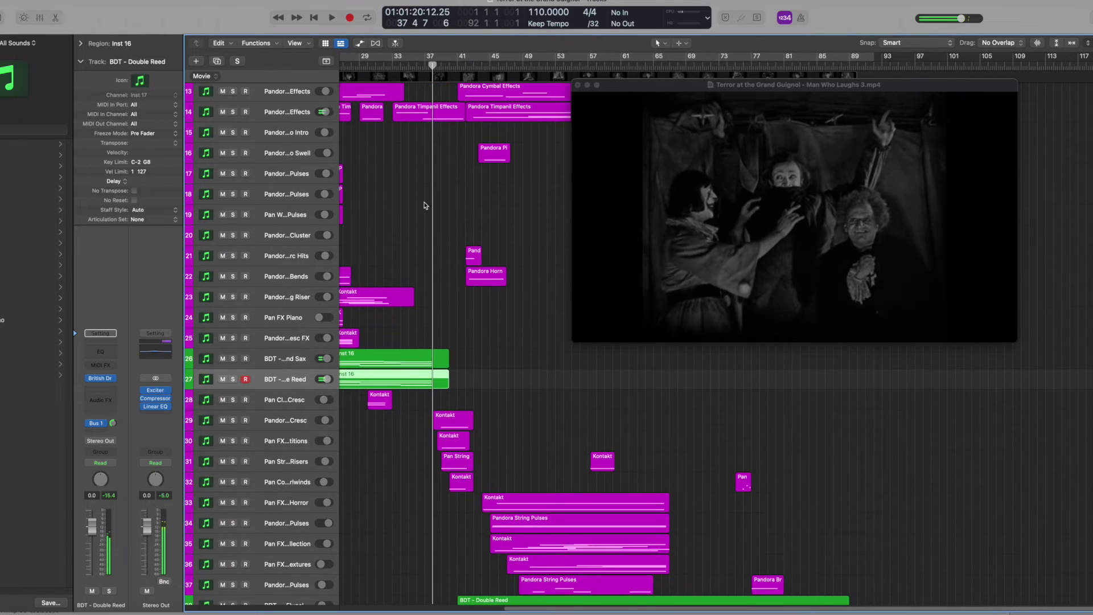
Select tracks 29 to 32, the crescendo, repetitions, risers and whirlwinds tracks that start around bar 38.
{"action": "scroll", "coordinate": [485, 206], "scroll_direction": "right", "scroll_amount": 1}
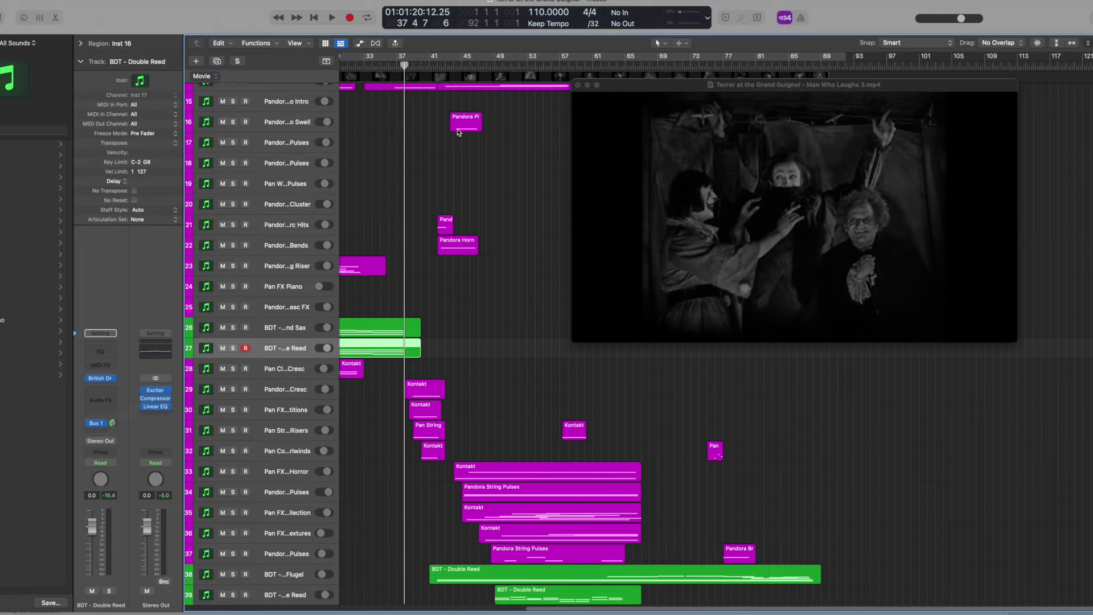
{"action": "scroll", "coordinate": [459, 132], "scroll_direction": "up", "scroll_amount": 1}
{"action": "scroll", "coordinate": [447, 111], "scroll_direction": "down", "scroll_amount": 6}
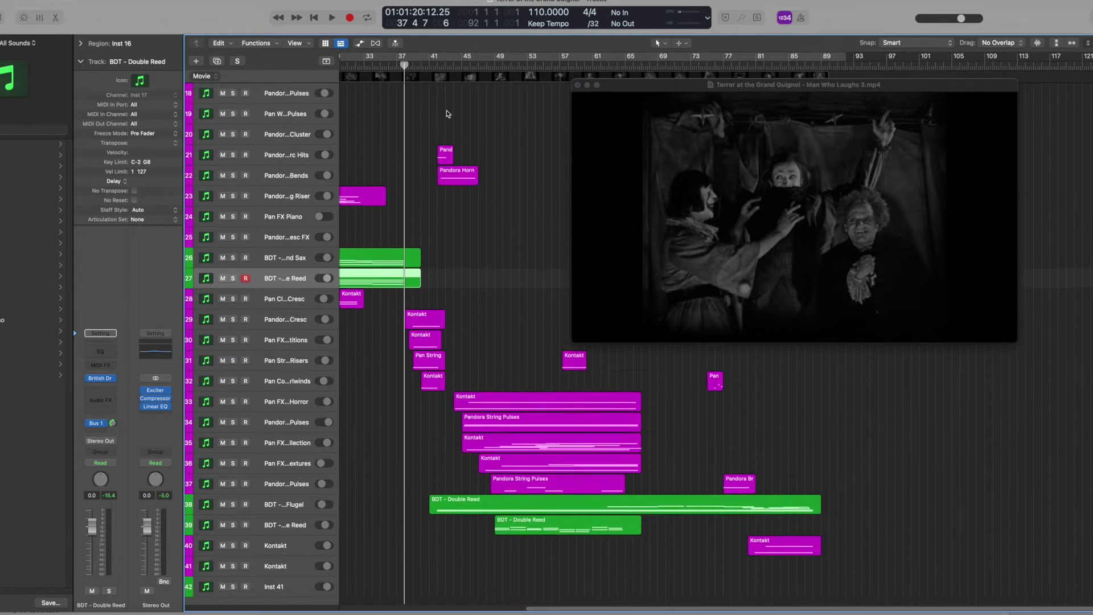
{"action": "left_click", "coordinate": [193, 288]}
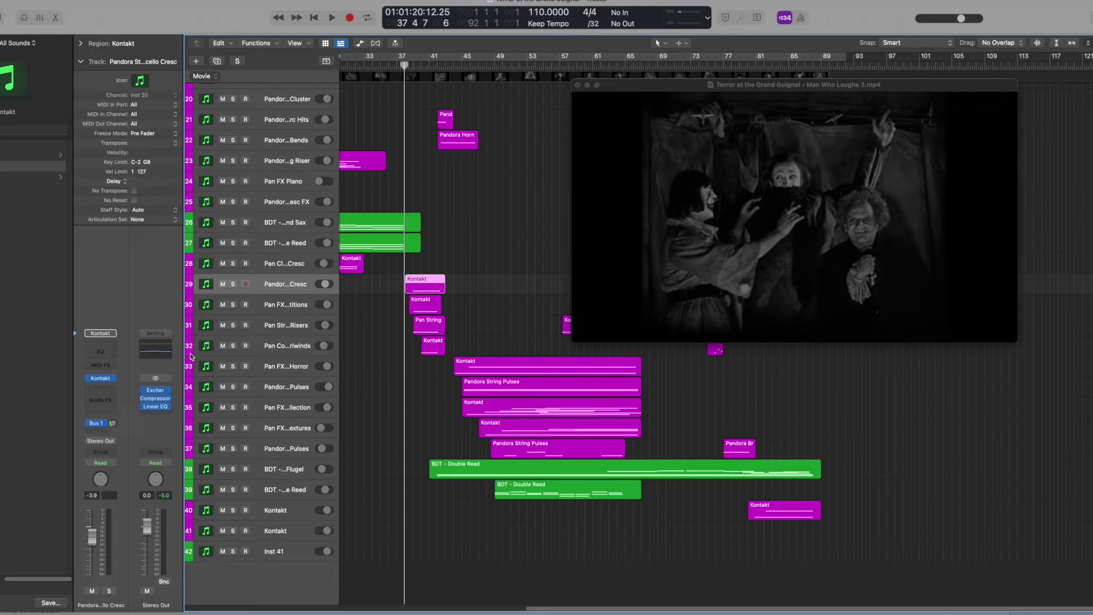
{"action": "left_click", "coordinate": [192, 351], "text": "shift"}
{"action": "scroll", "coordinate": [309, 305], "scroll_direction": "down", "scroll_amount": 1}
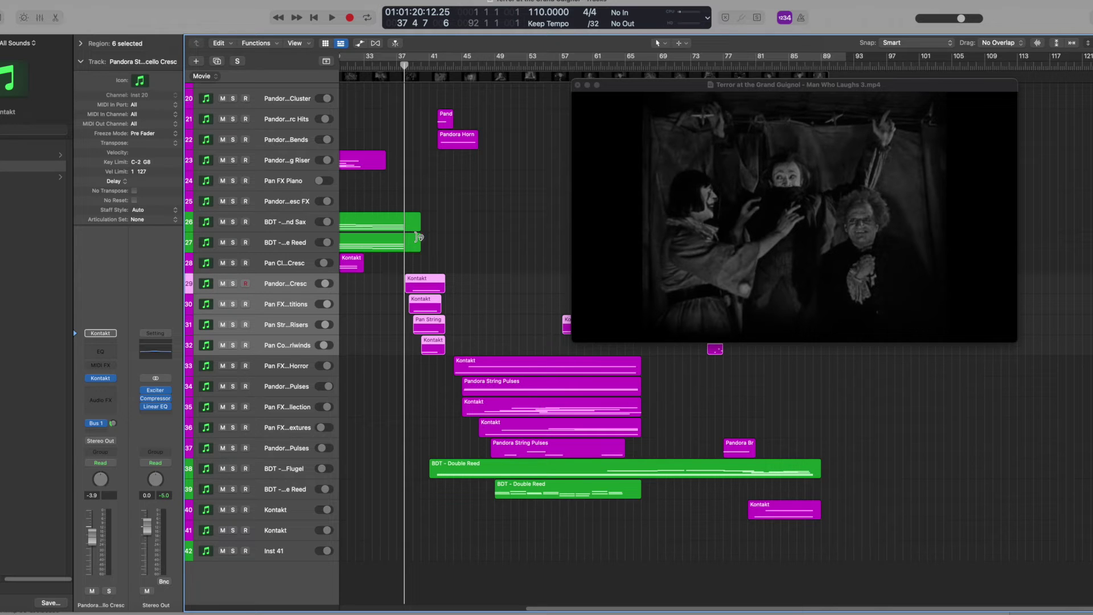
Play the full arrangement from the end of bar 37 to bar 47, following the upper and lower tracks.
{"action": "key", "text": "space"}
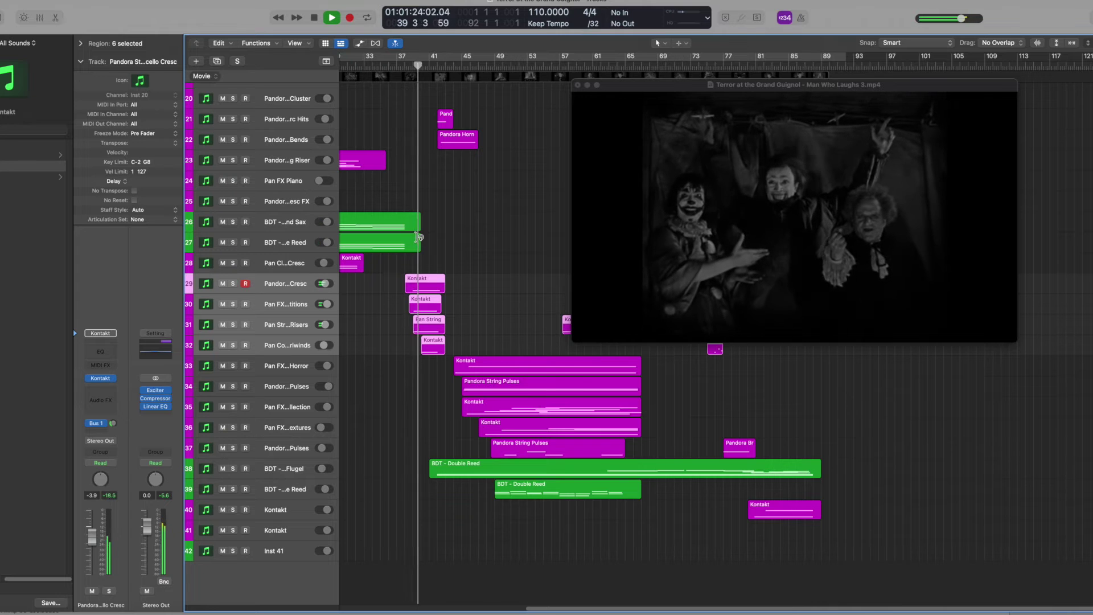
{"action": "scroll", "coordinate": [420, 236], "scroll_direction": "up", "scroll_amount": 2}
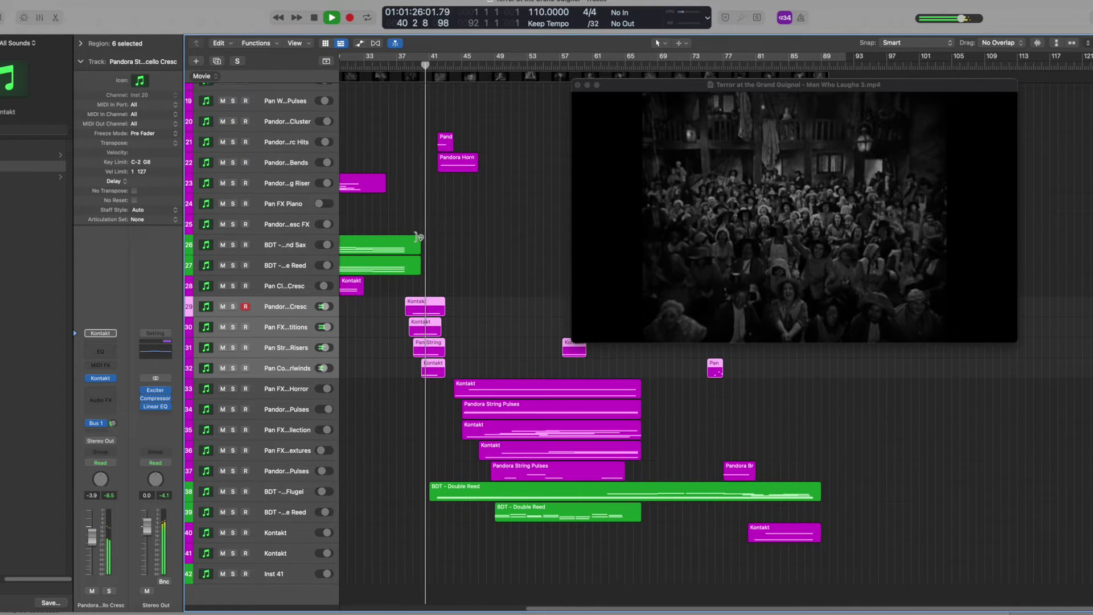
{"action": "scroll", "coordinate": [420, 236], "scroll_direction": "up", "scroll_amount": 5}
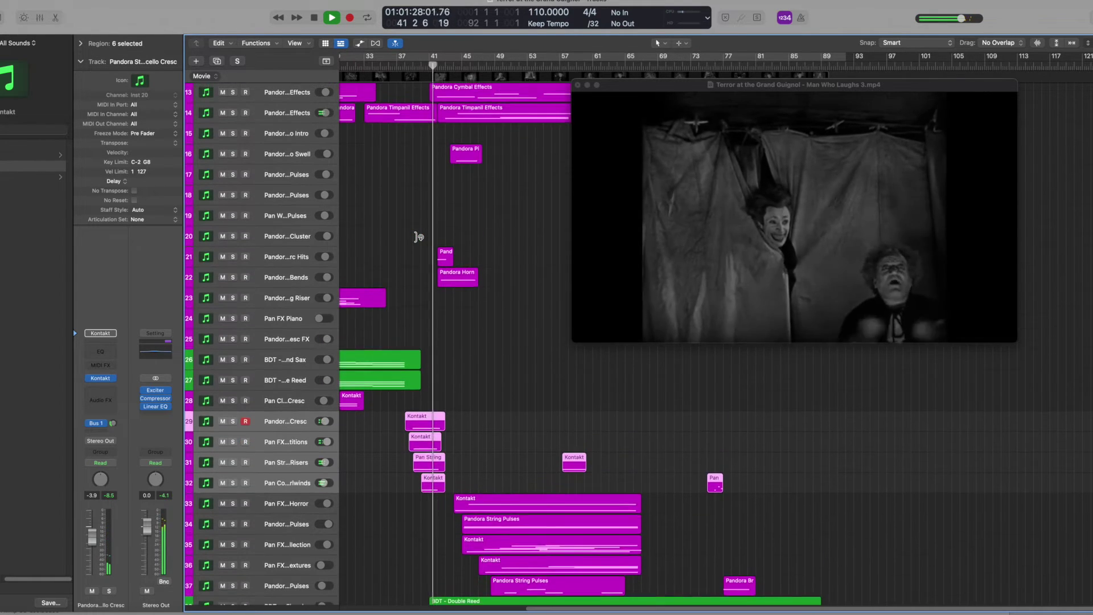
{"action": "scroll", "coordinate": [419, 237], "scroll_direction": "up", "scroll_amount": 1}
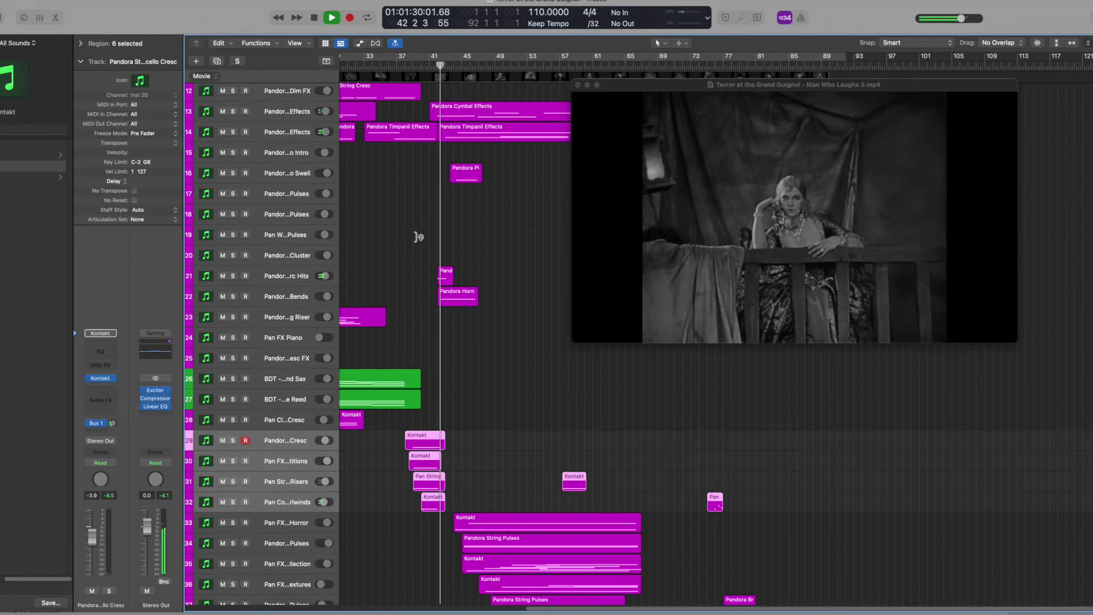
{"action": "scroll", "coordinate": [420, 237], "scroll_direction": "down", "scroll_amount": 3}
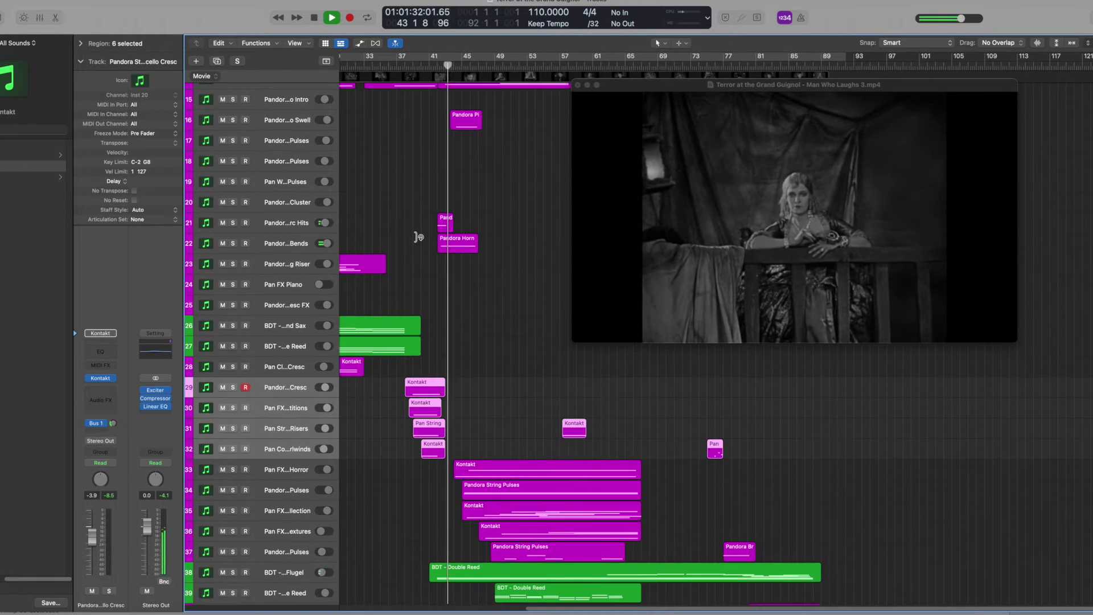
{"action": "scroll", "coordinate": [420, 237], "scroll_direction": "down", "scroll_amount": 5}
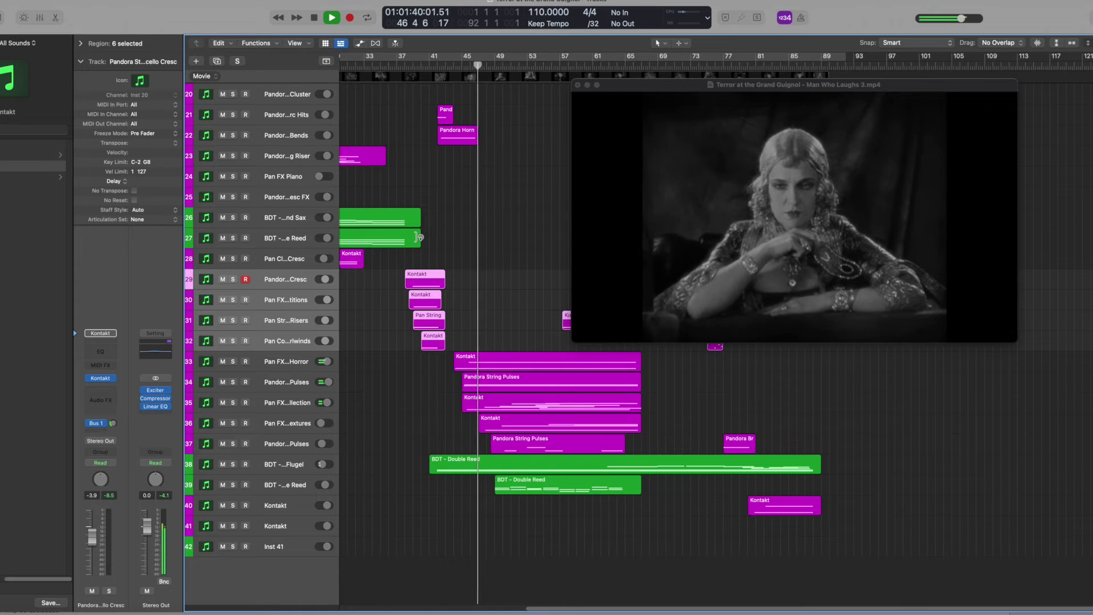
{"action": "key", "text": "space"}
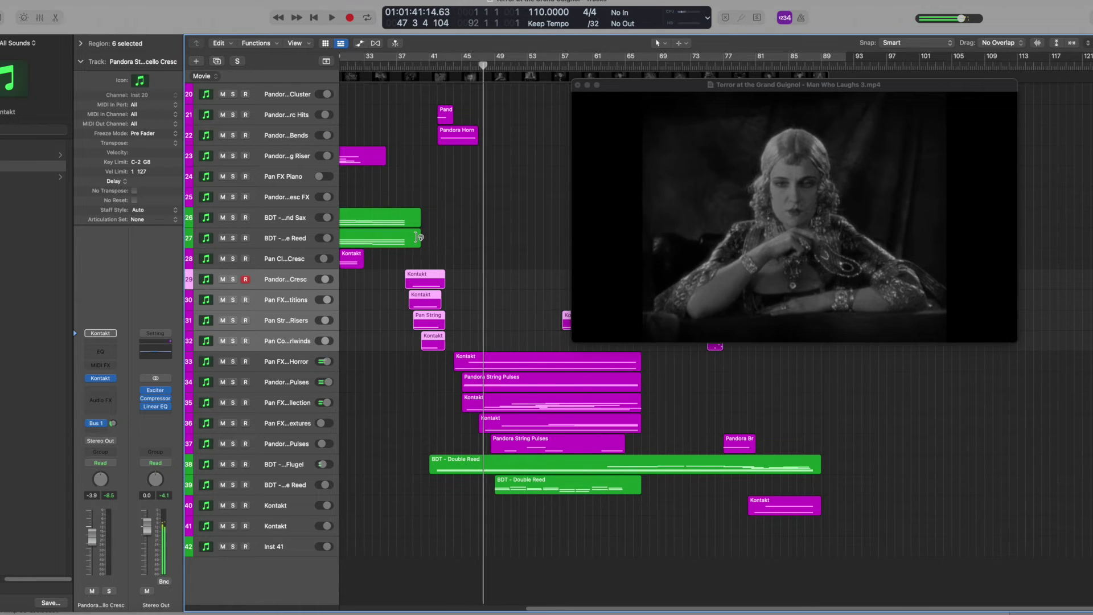
Solo tracks 29 to 32 and view the Ponticello Crescendo and Scary Repetitions patches in Kontakt on tracks 29 and 30.
{"action": "left_click", "coordinate": [233, 281]}
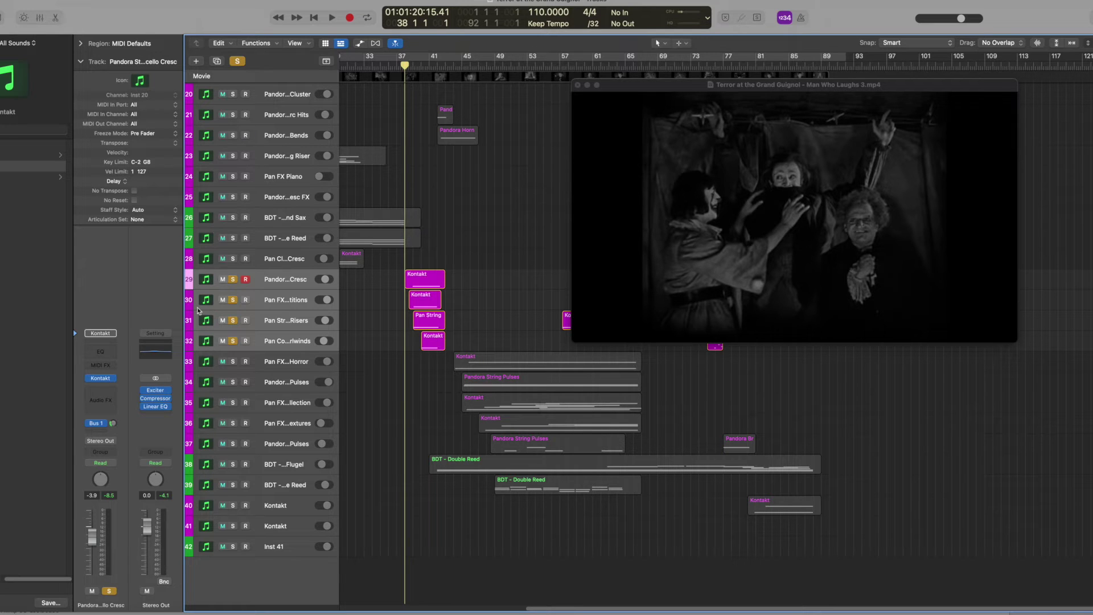
{"action": "left_click", "coordinate": [188, 279]}
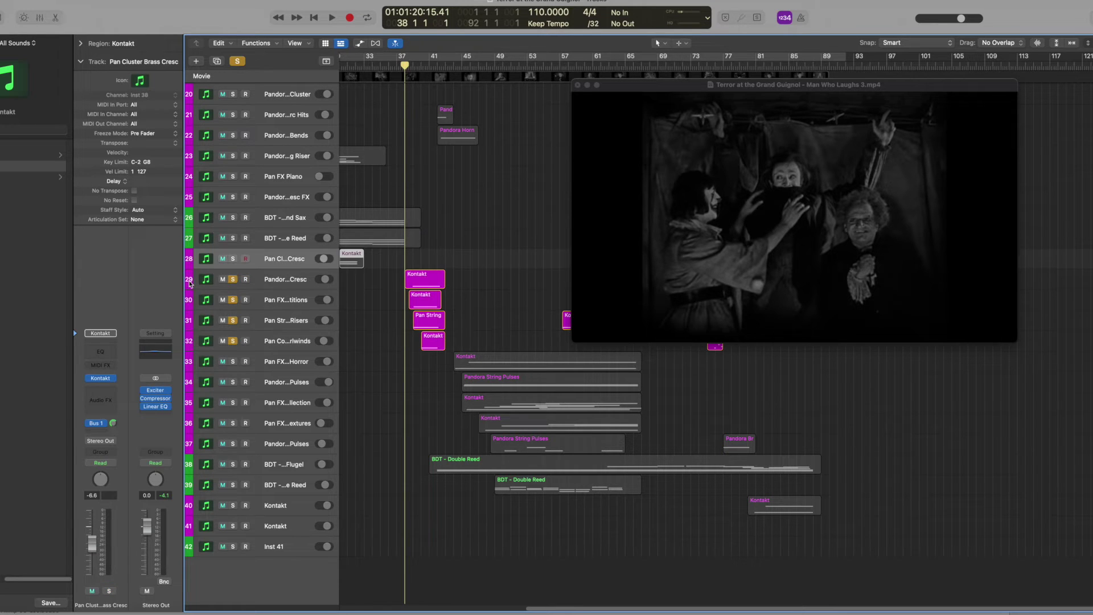
{"action": "double_click", "coordinate": [280, 287]}
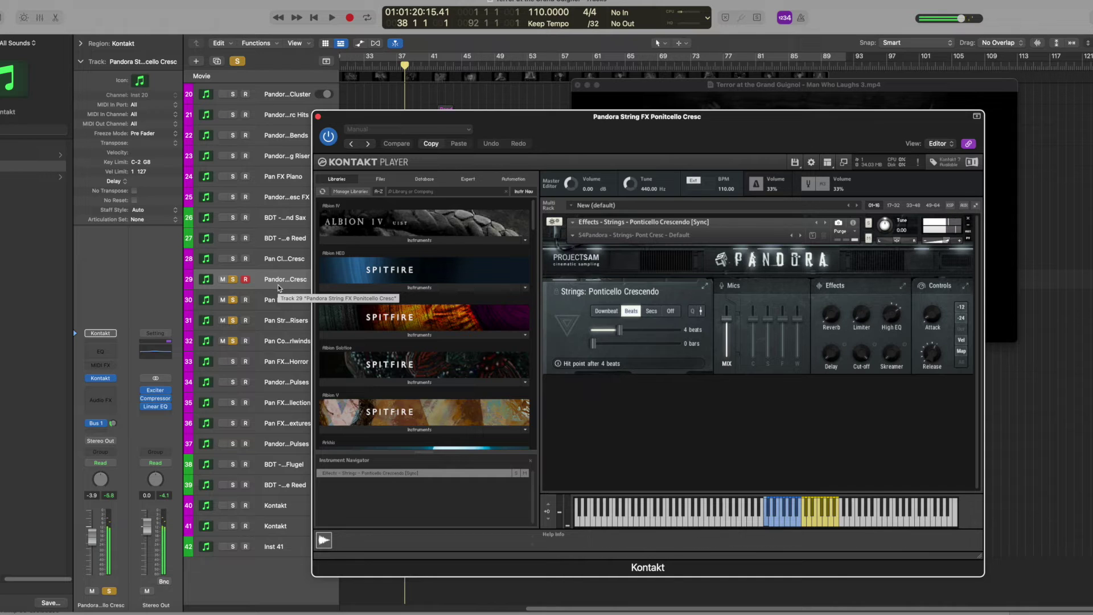
{"action": "left_click", "coordinate": [279, 299]}
{"action": "left_click", "coordinate": [102, 378]}
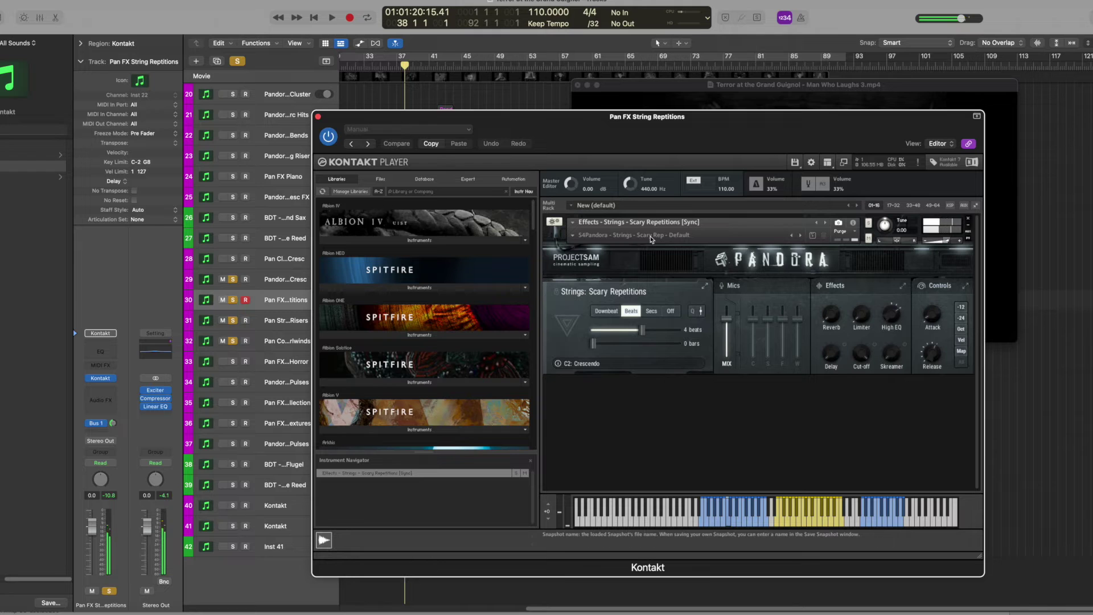
{"action": "left_click", "coordinate": [319, 117]}
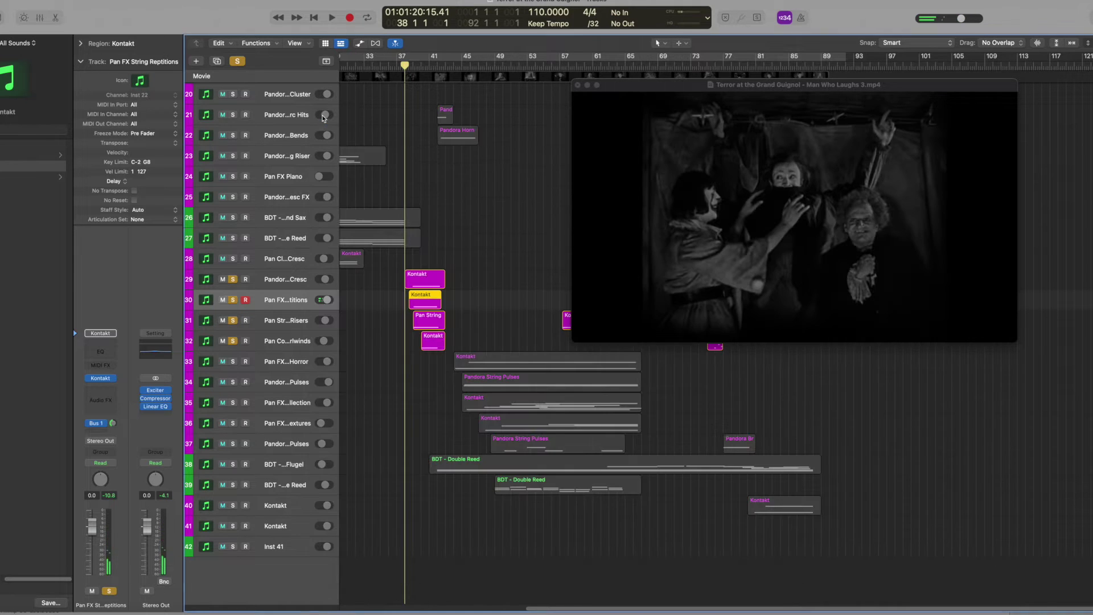
Limit the solo to the ponticello crescendo and string repetitions tracks and play them from bar 38 to bar 40.
{"action": "left_click", "coordinate": [238, 60]}
{"action": "left_click", "coordinate": [232, 301]}
{"action": "left_click", "coordinate": [233, 280]}
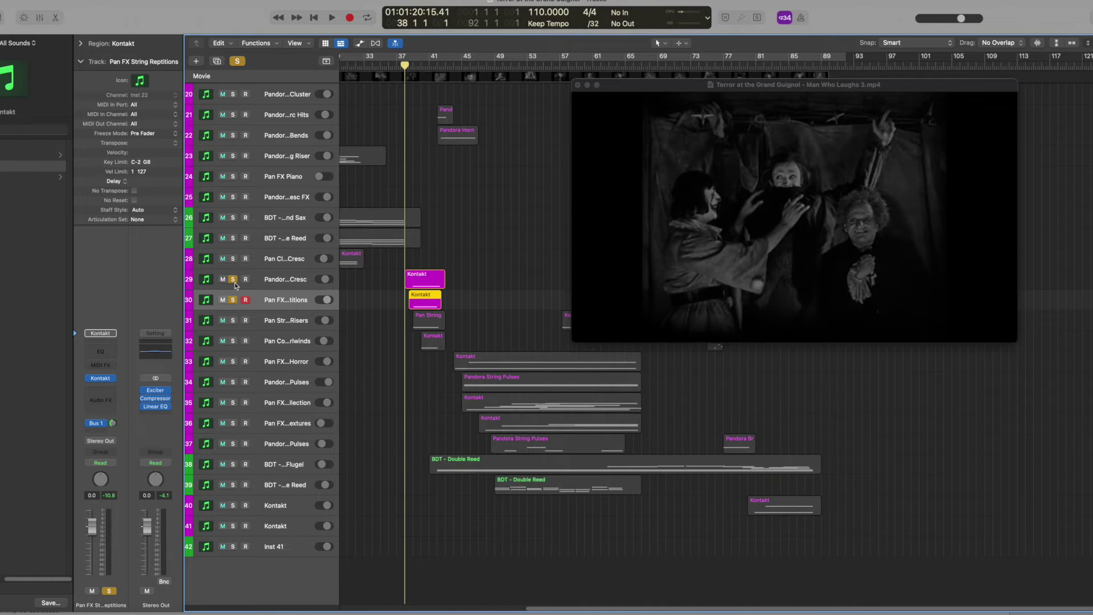
{"action": "key", "text": "space"}
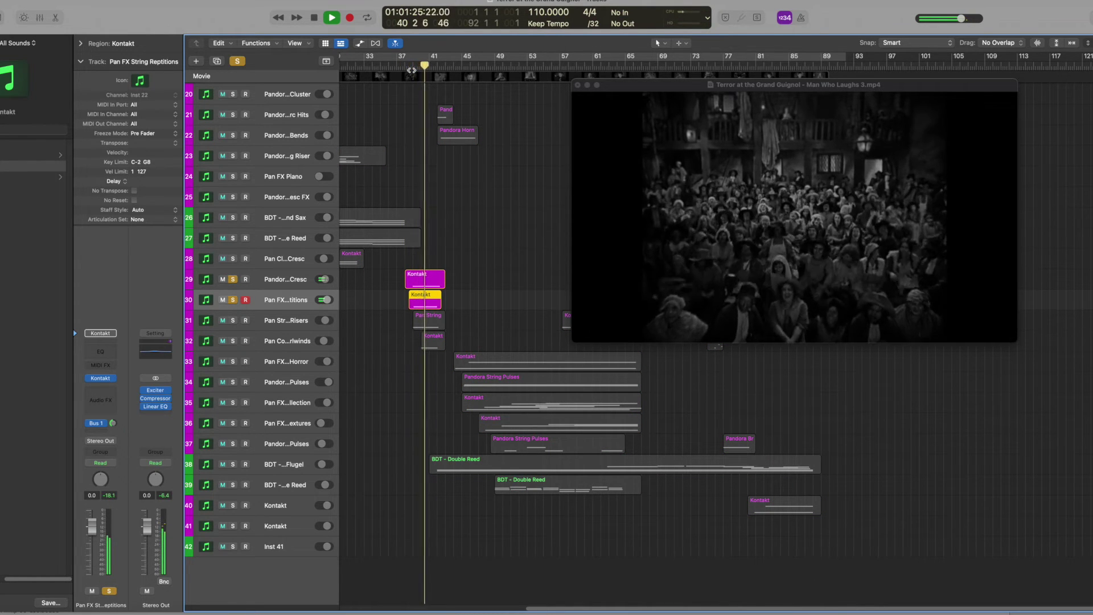
{"action": "key", "text": "space"}
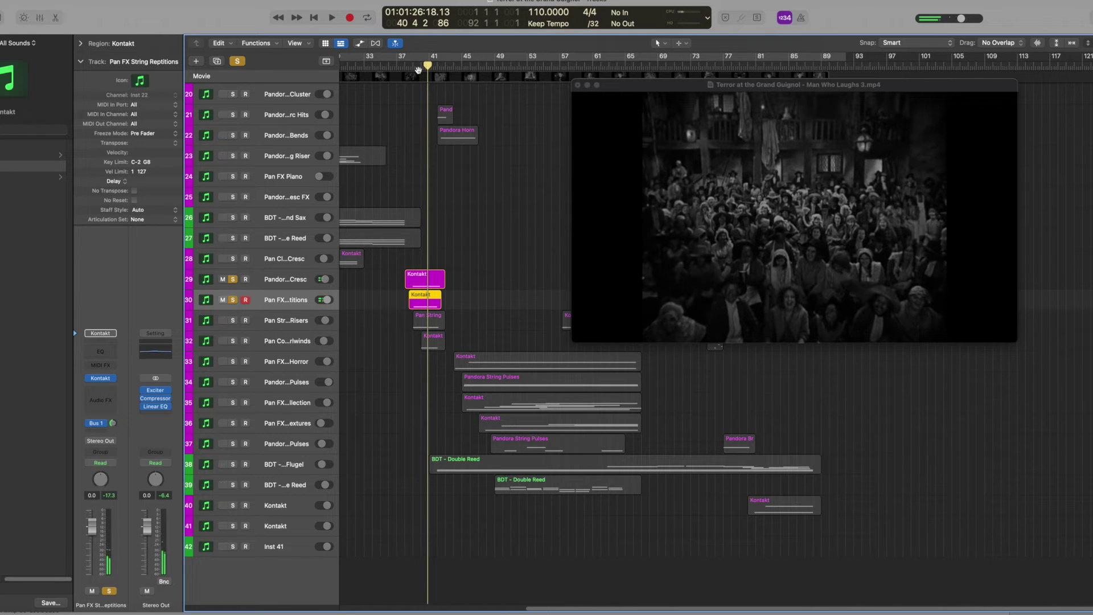
Add the string risers track 31 to the solo and play the soloed tracks from bar 39 to bar 41.
{"action": "left_click", "coordinate": [233, 320]}
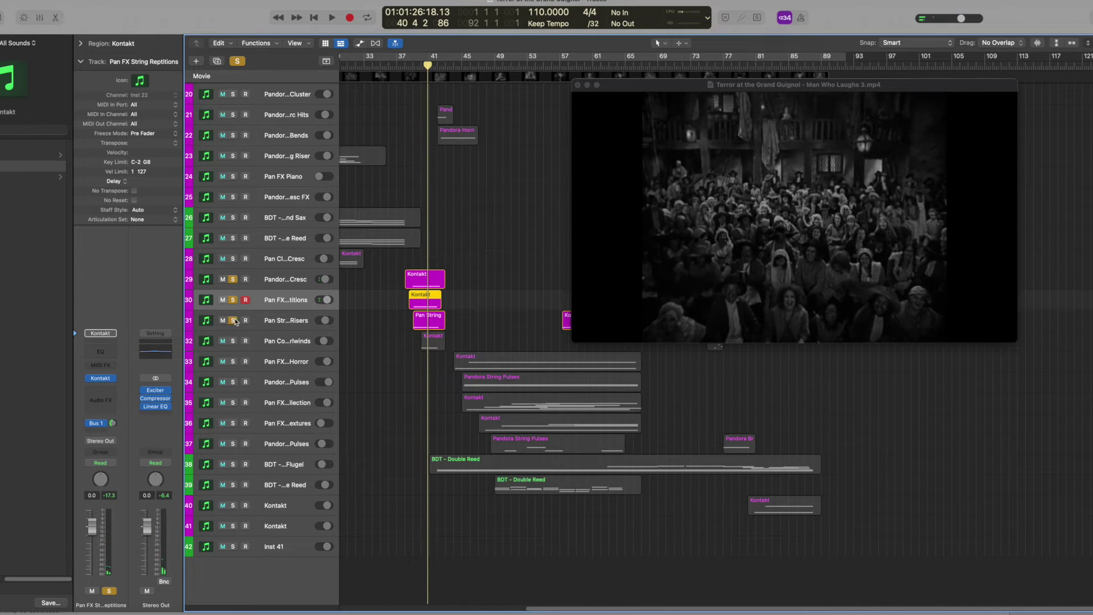
{"action": "left_click", "coordinate": [194, 326]}
{"action": "left_click", "coordinate": [415, 66]}
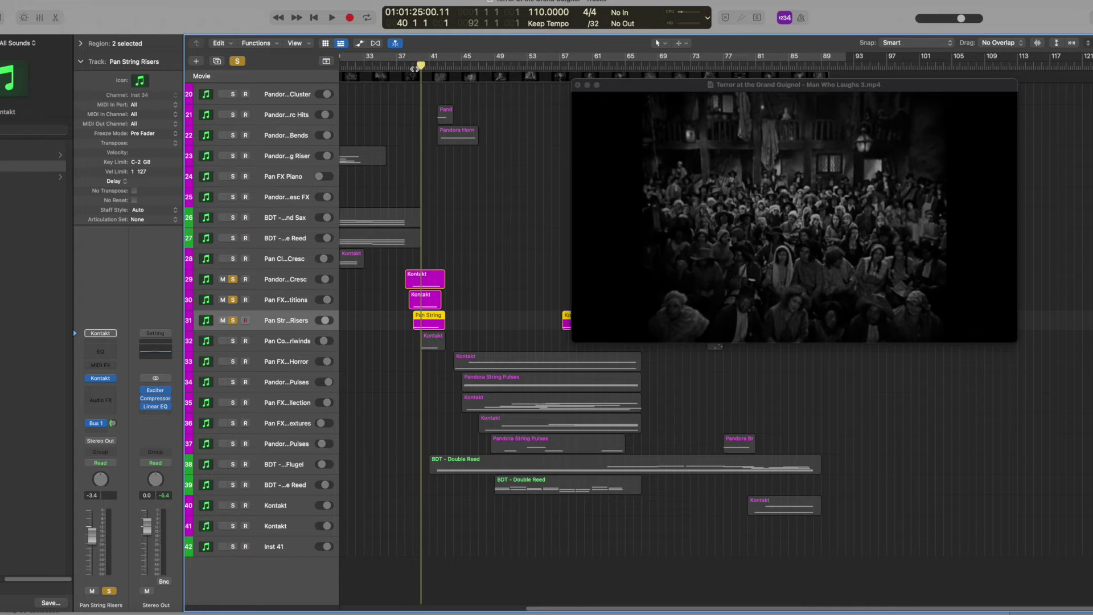
{"action": "left_click", "coordinate": [414, 67]}
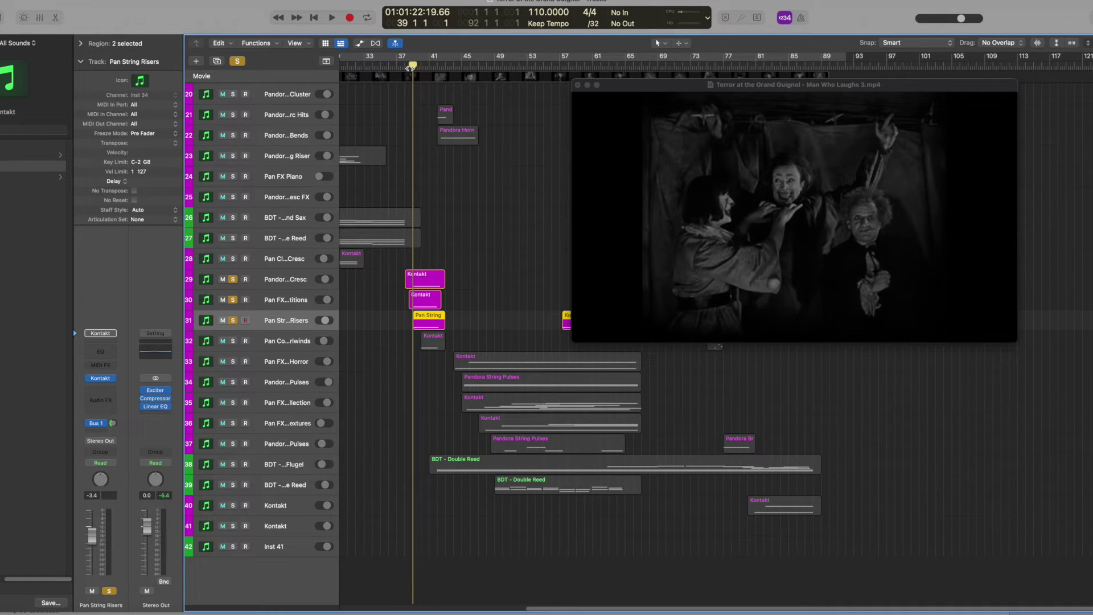
{"action": "key", "text": "space"}
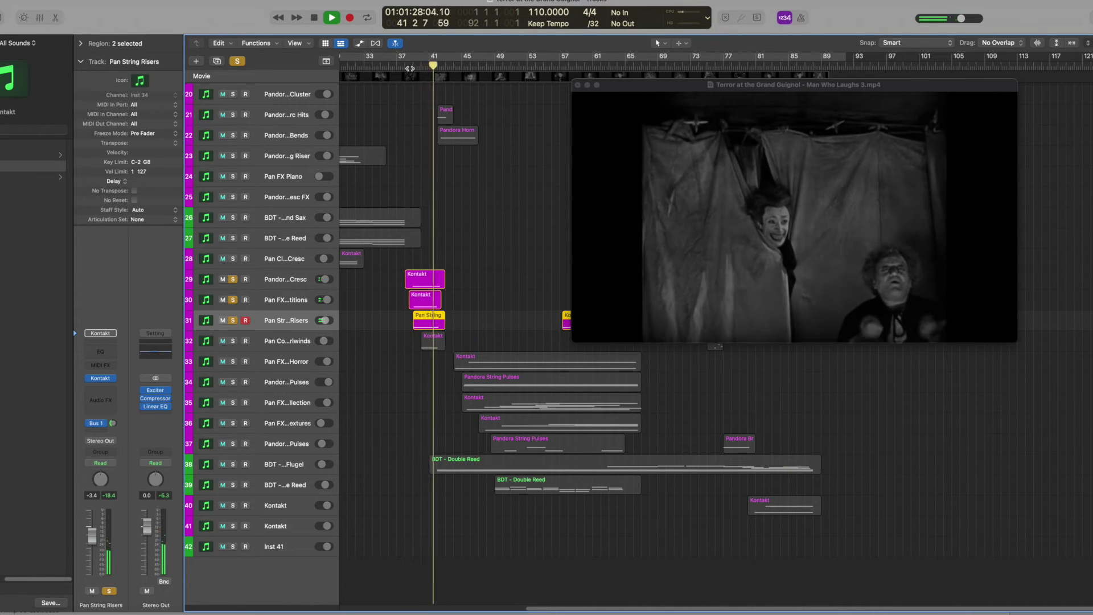
{"action": "key", "text": "space"}
Add the whirlwinds track 32 to the solo and replay the four layered tracks from bar 39 to bar 41.
{"action": "left_click", "coordinate": [420, 67]}
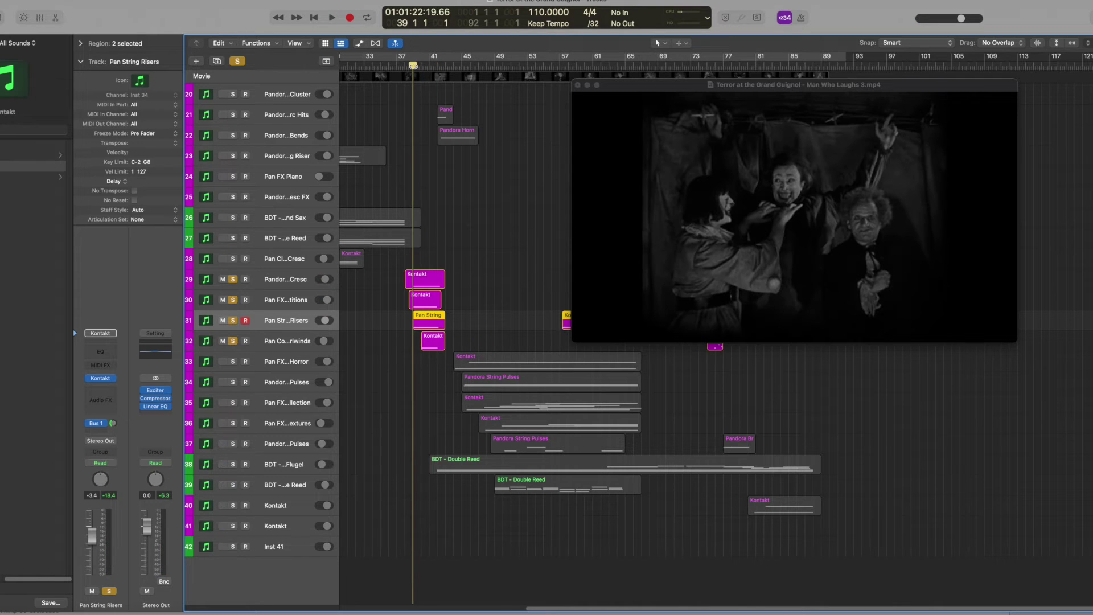
{"action": "key", "text": "space"}
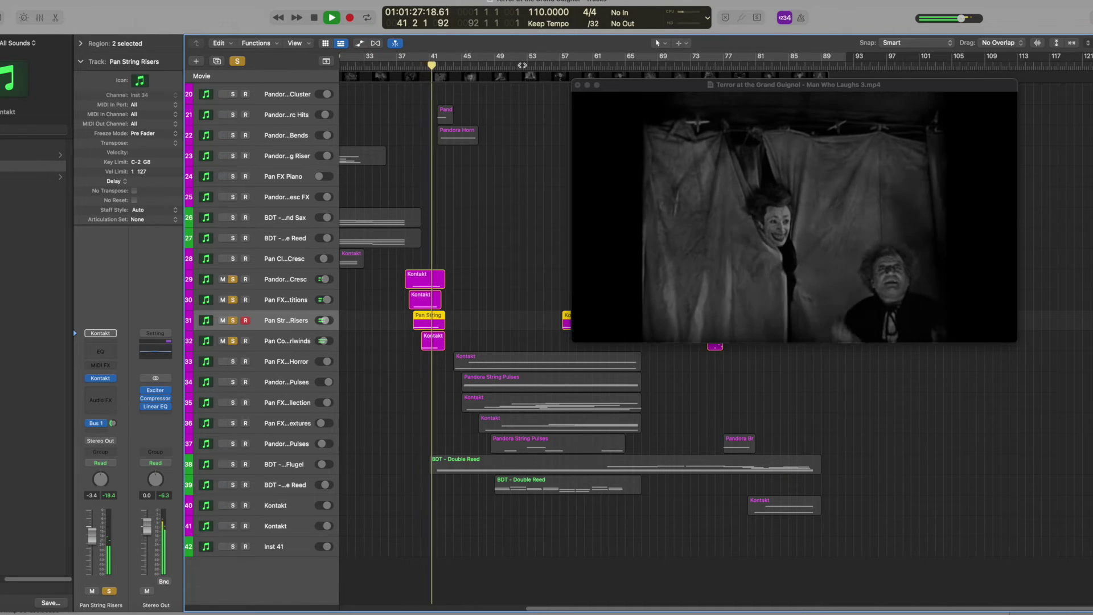
{"action": "key", "text": "space"}
Clear the solos, audition only the whirlwinds track 32 up to bar 41, and turn solo off again.
{"action": "left_click", "coordinate": [232, 341], "text": "alt"}
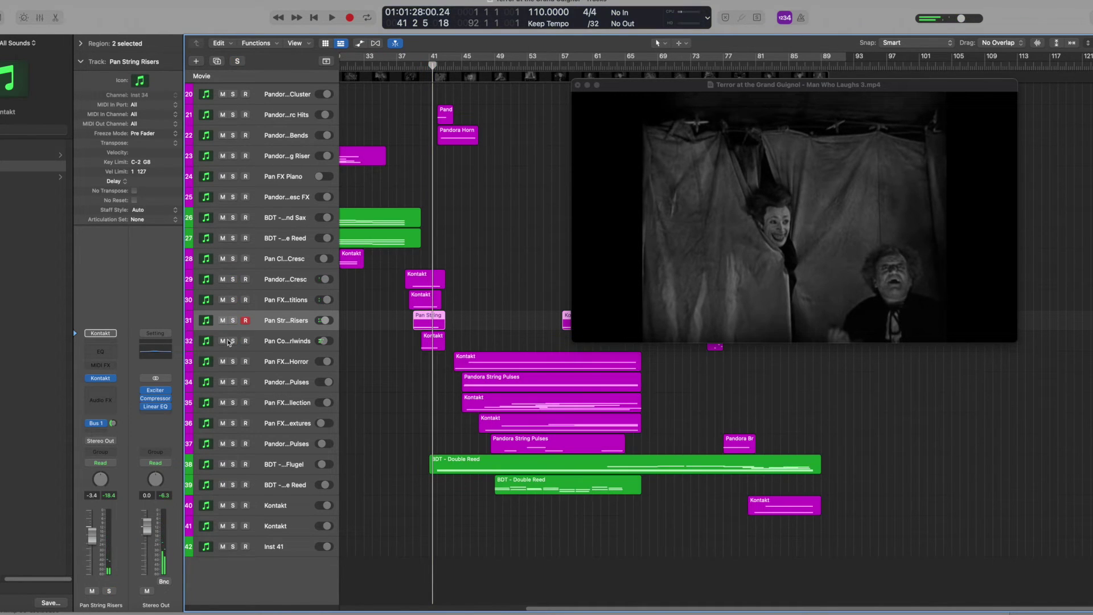
{"action": "left_click", "coordinate": [233, 342]}
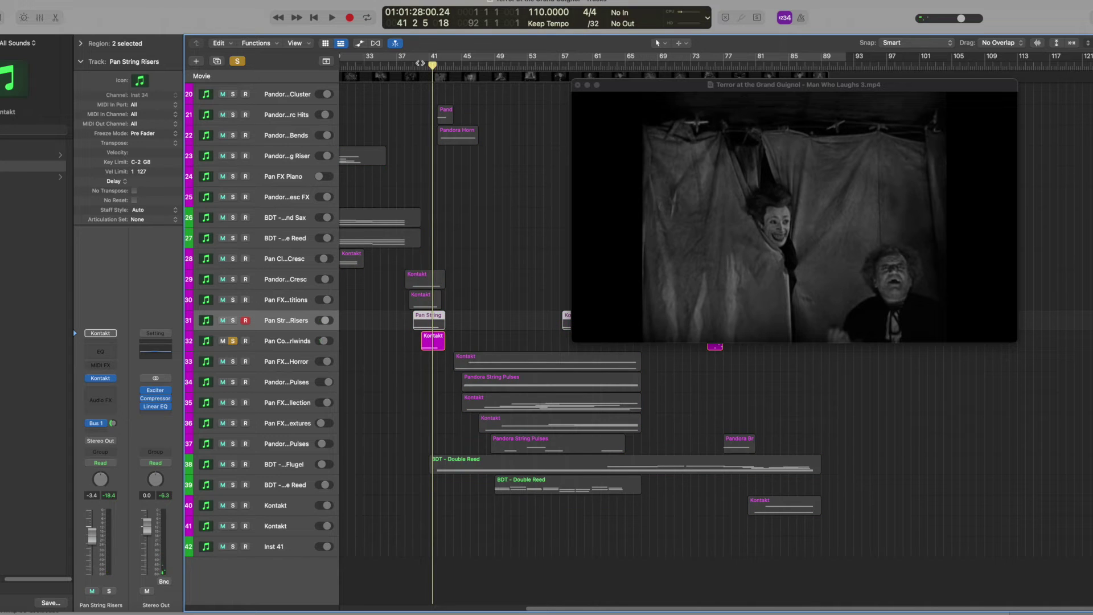
{"action": "left_click", "coordinate": [420, 64]}
{"action": "left_click", "coordinate": [237, 61]}
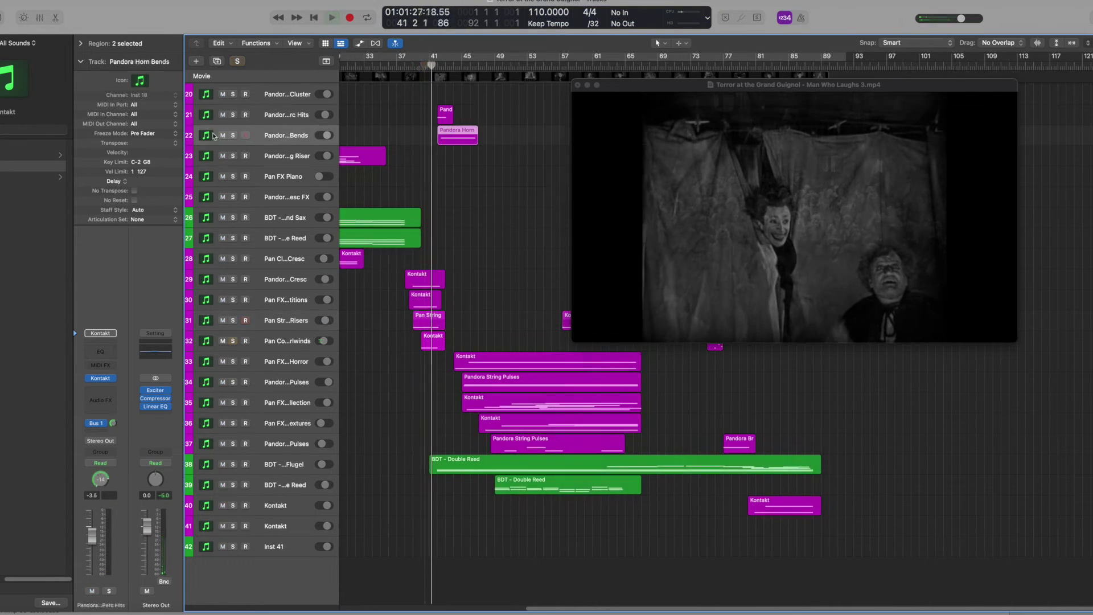
{"action": "key", "text": "space"}
Select the Pandora Horn Bends track 22, solo it and play it from bar 41.
{"action": "left_click", "coordinate": [272, 130]}
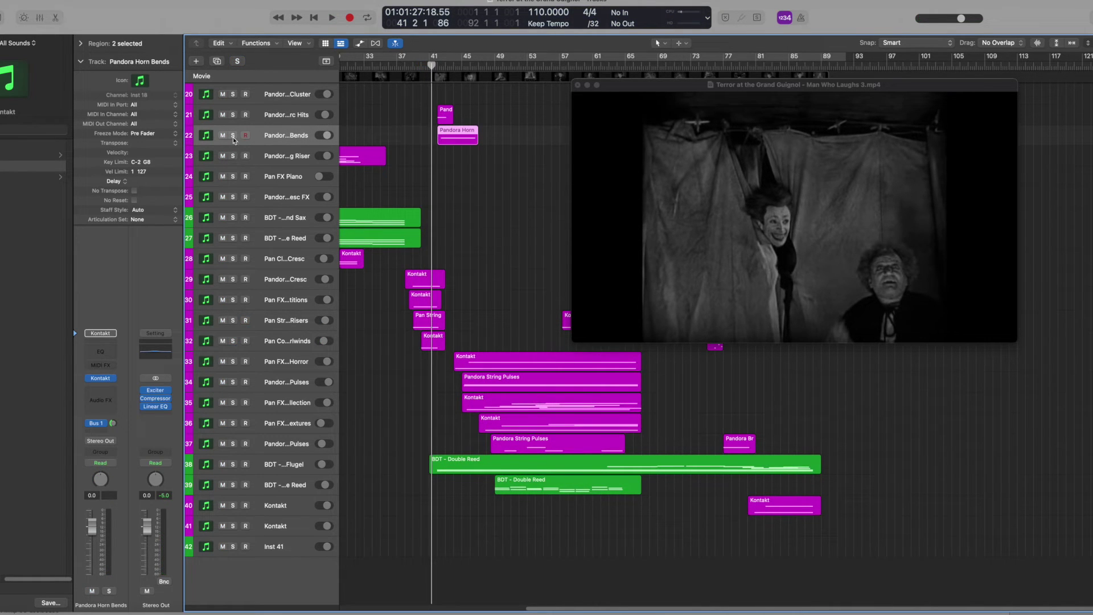
{"action": "left_click", "coordinate": [233, 137]}
{"action": "key", "text": "space"}
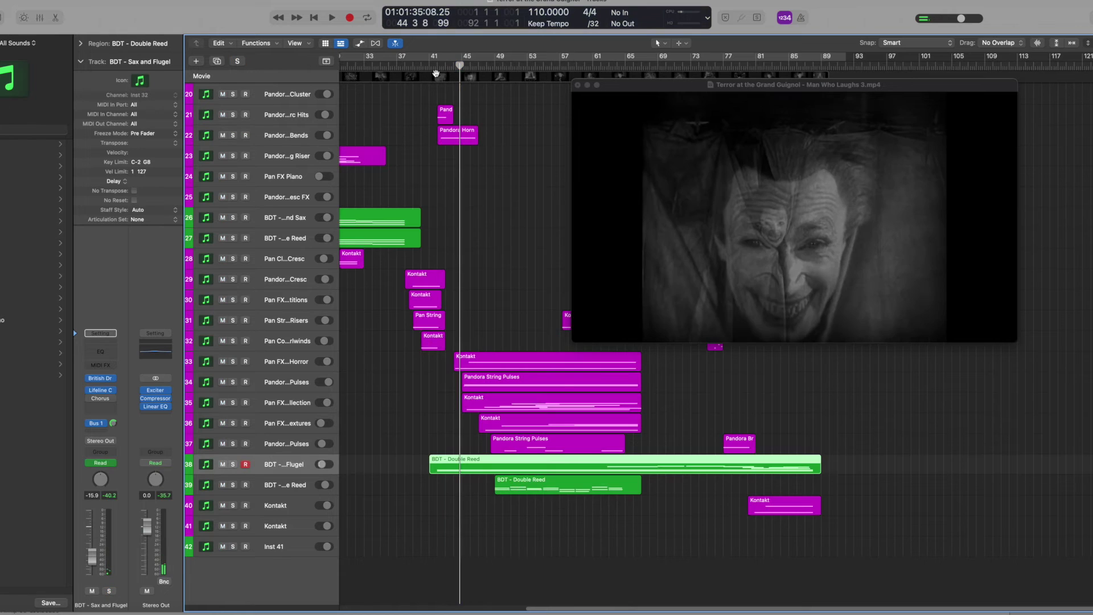
Play the full arrangement briefly from bar 42, restart it near the end of bar 38 and let it run to bar 69.
{"action": "left_click", "coordinate": [436, 67]}
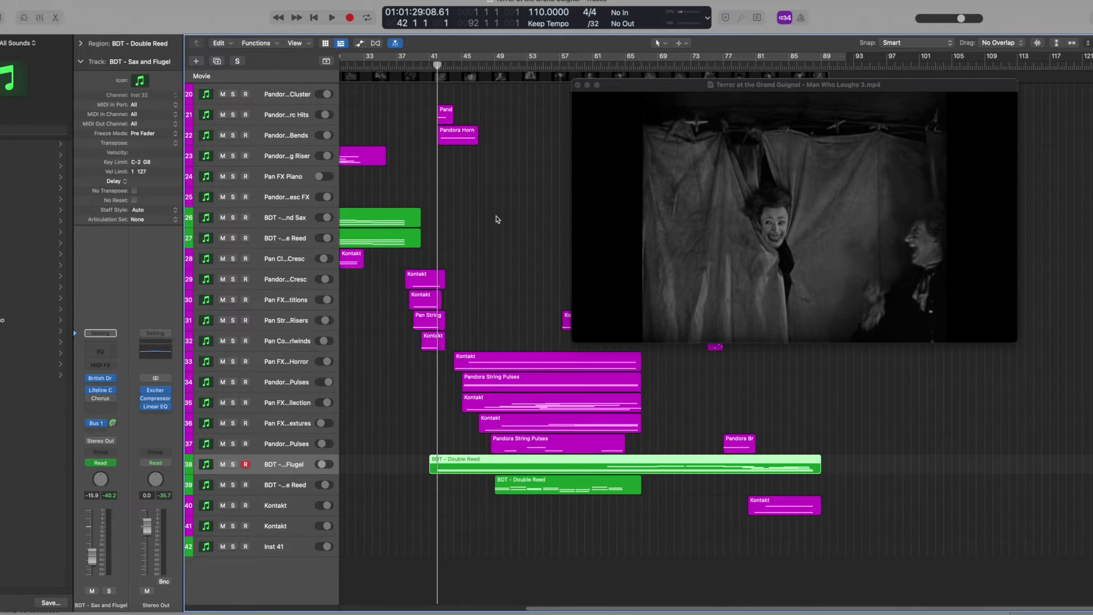
{"action": "key", "text": "space"}
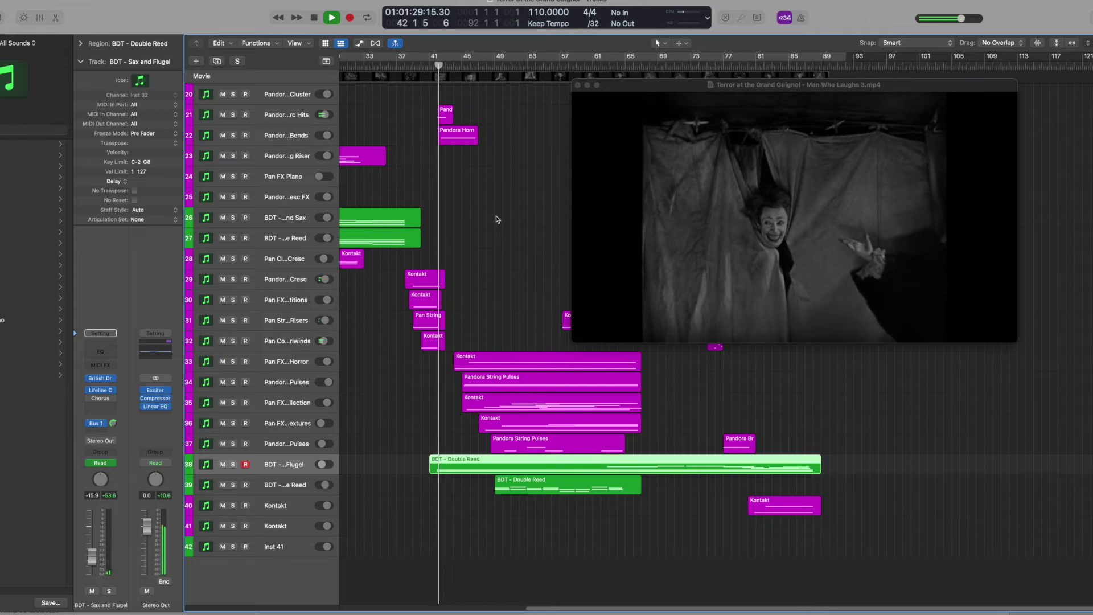
{"action": "left_click", "coordinate": [413, 66]}
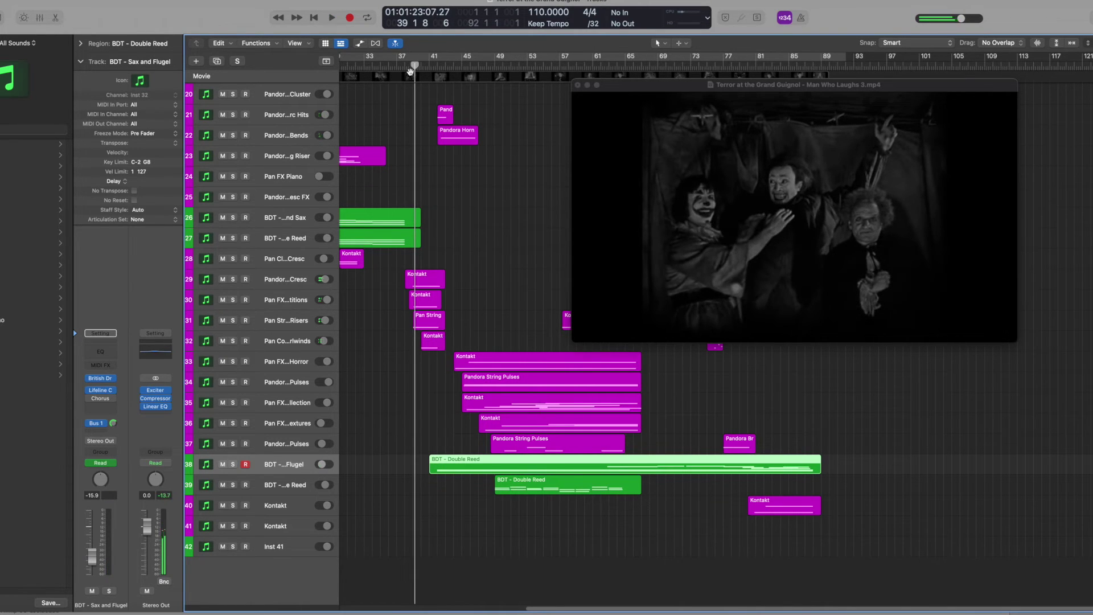
{"action": "left_click", "coordinate": [410, 67]}
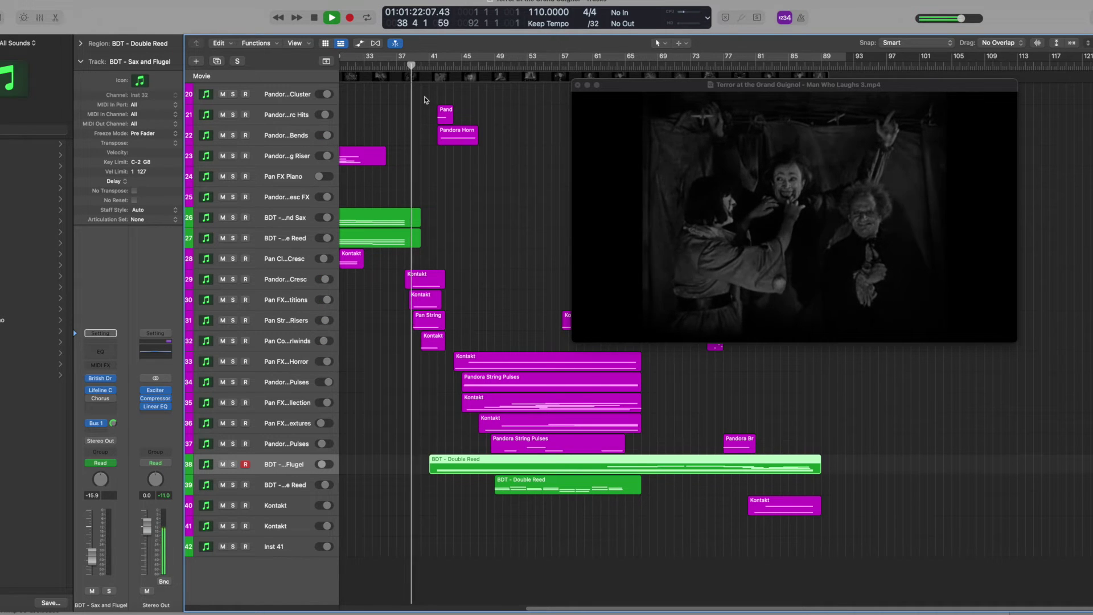
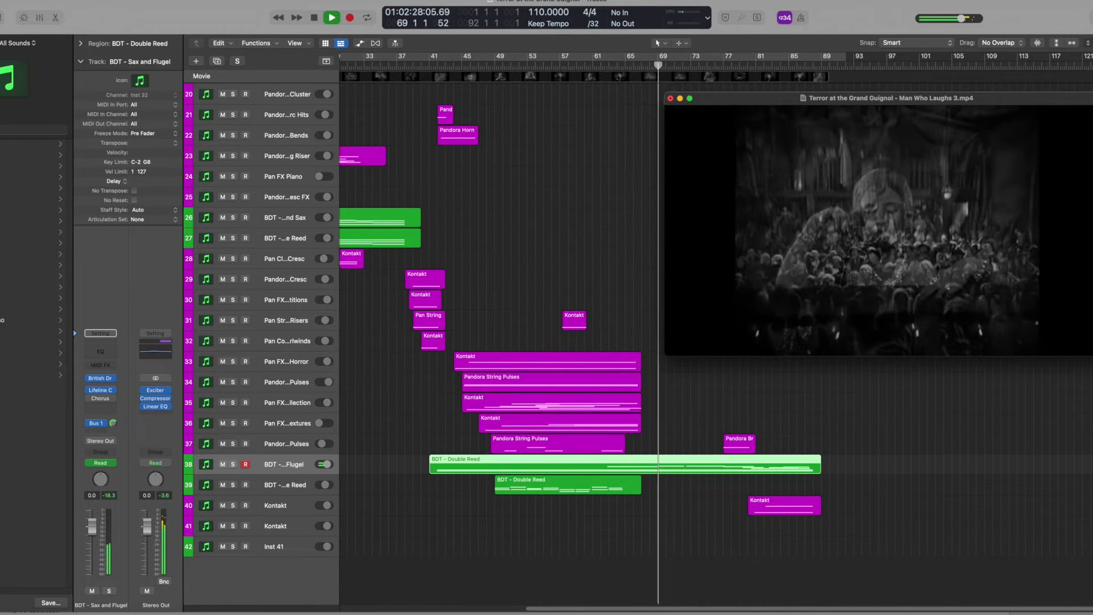
{"action": "key", "text": "space"}
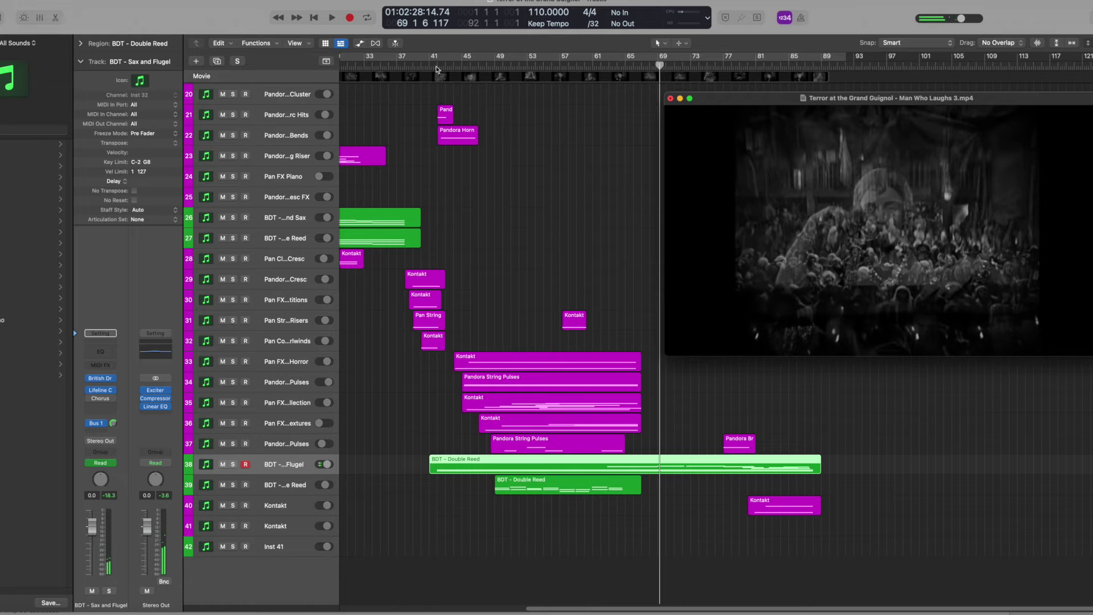
Solo the Pandora Cymbal Effects track 13 and play it from bar 45 to bar 46.
{"action": "left_click", "coordinate": [453, 65]}
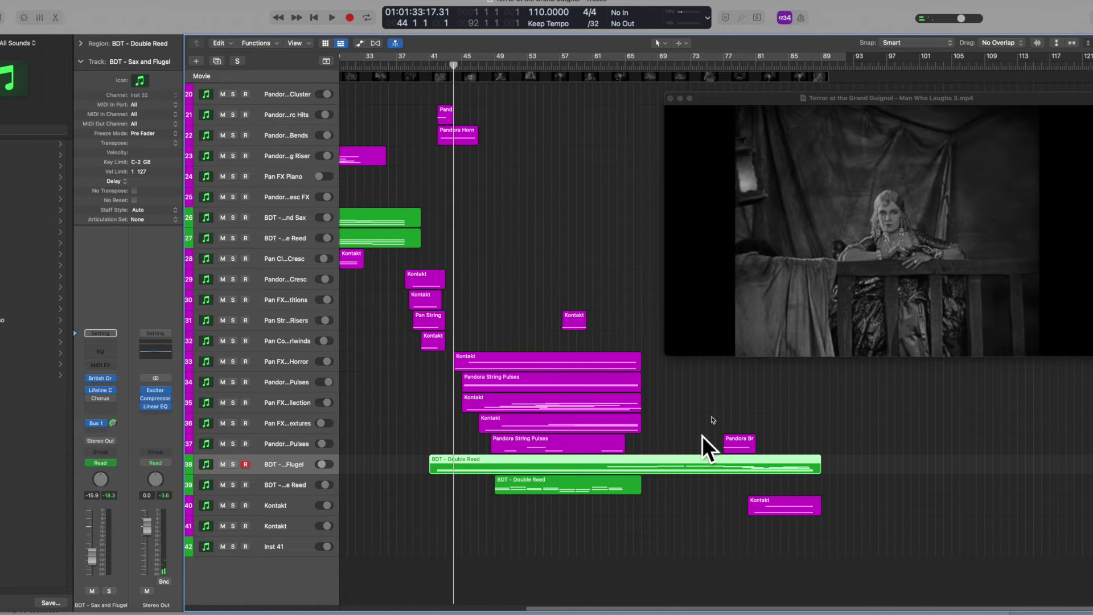
{"action": "scroll", "coordinate": [491, 233], "scroll_direction": "up", "scroll_amount": 6}
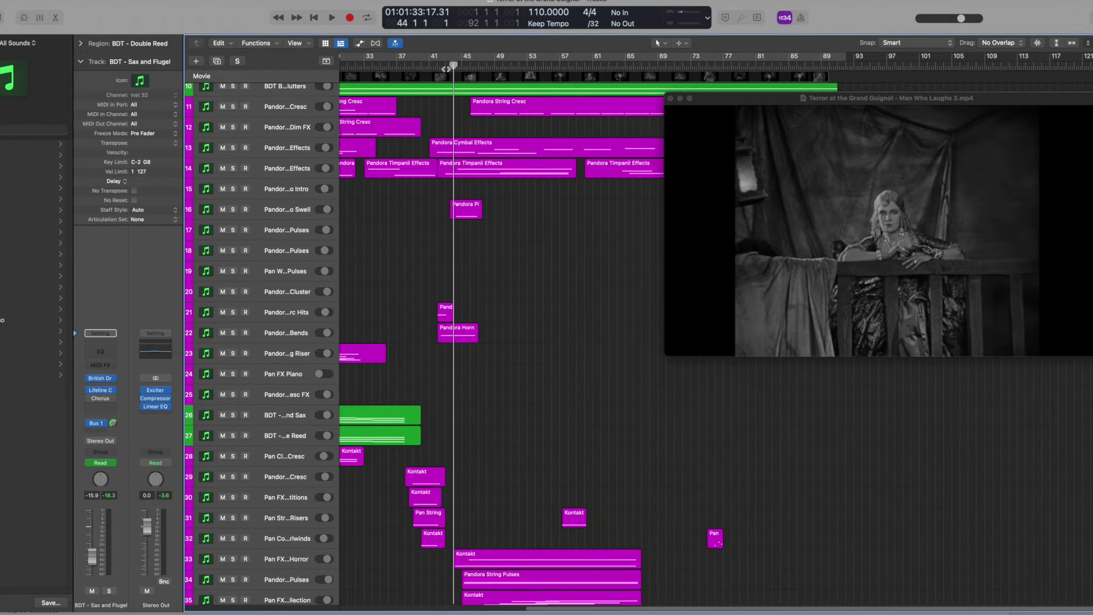
{"action": "key", "text": "period"}
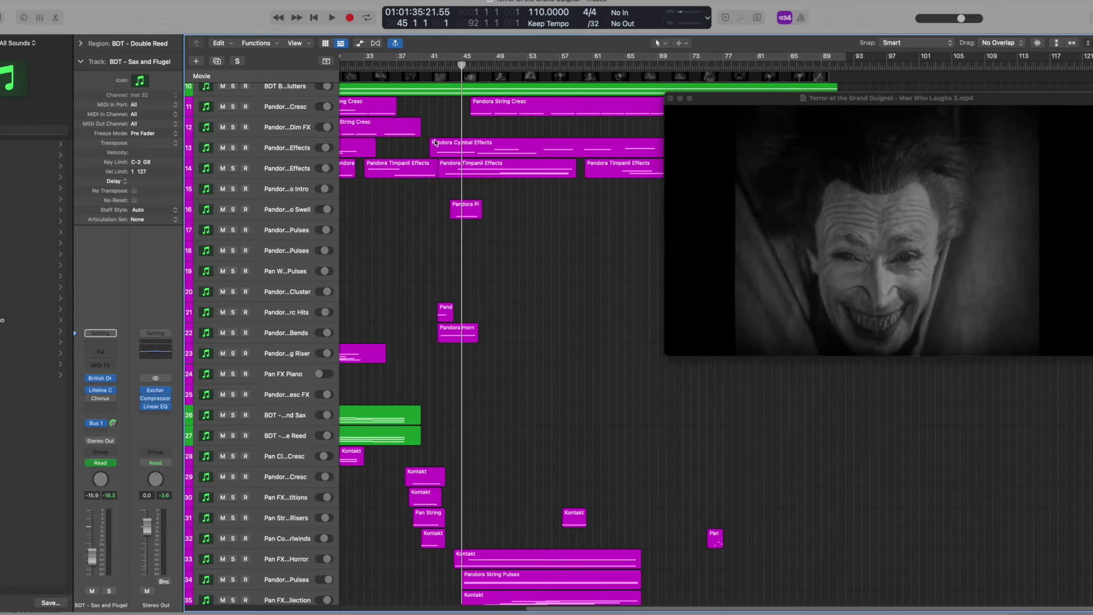
{"action": "left_click", "coordinate": [485, 153]}
{"action": "left_click", "coordinate": [233, 148]}
{"action": "key", "text": "space"}
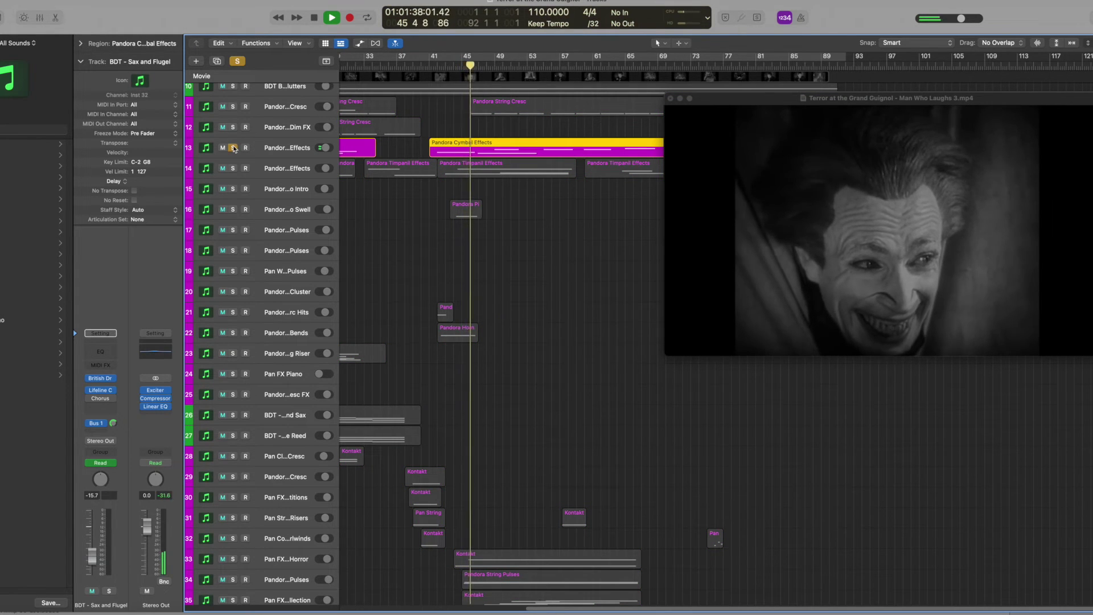
{"action": "key", "text": "space"}
Add the timpani effects track 14 and the string crescendo track 11 to the solo in turn, playing on from bar 46.
{"action": "left_click", "coordinate": [233, 168]}
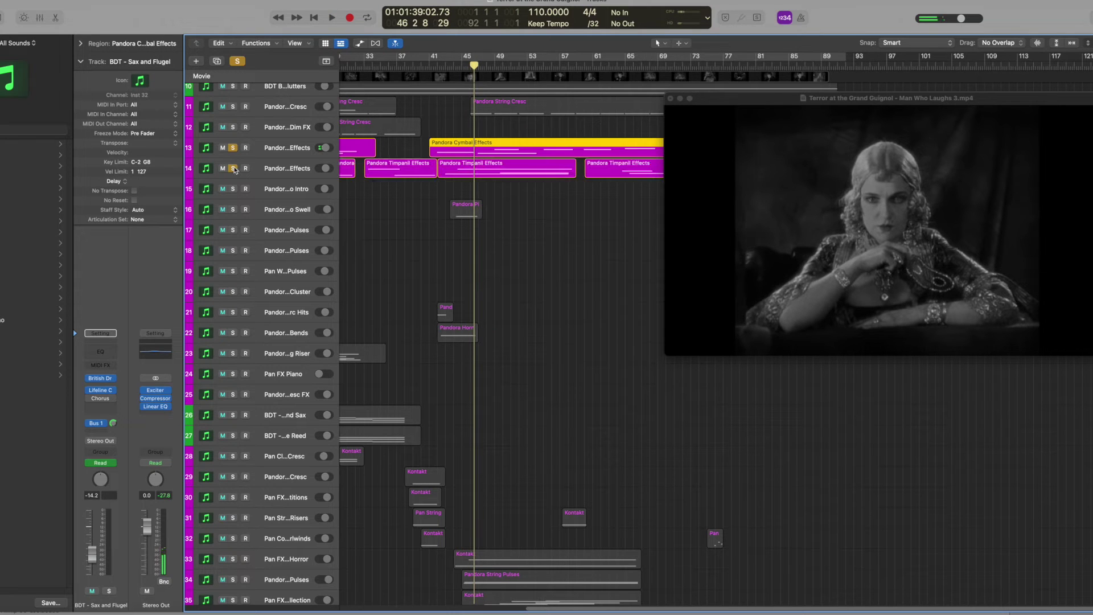
{"action": "key", "text": "space"}
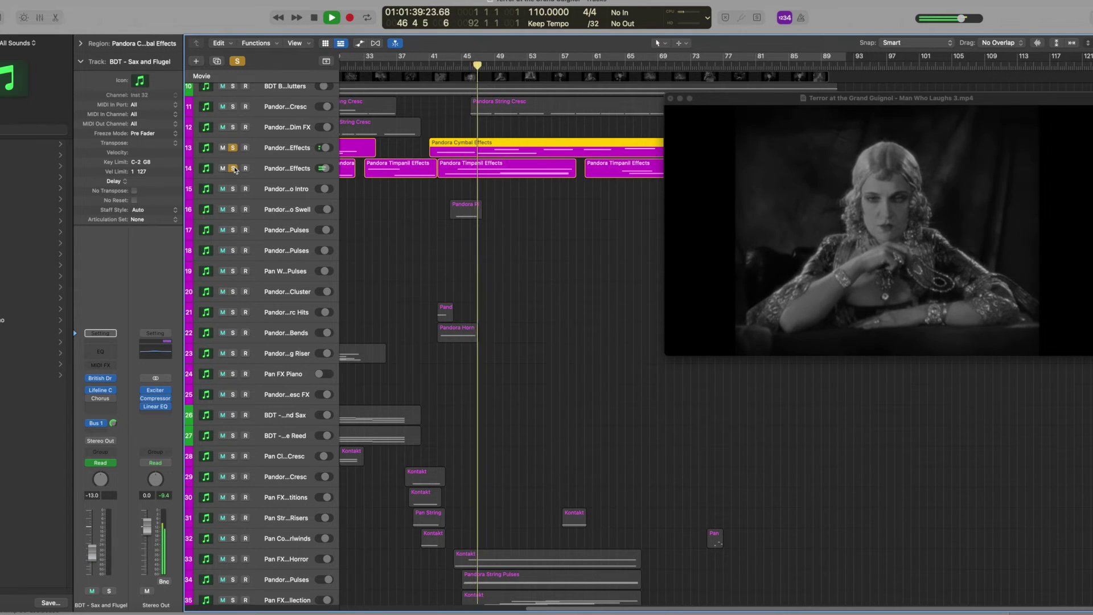
{"action": "key", "text": "space"}
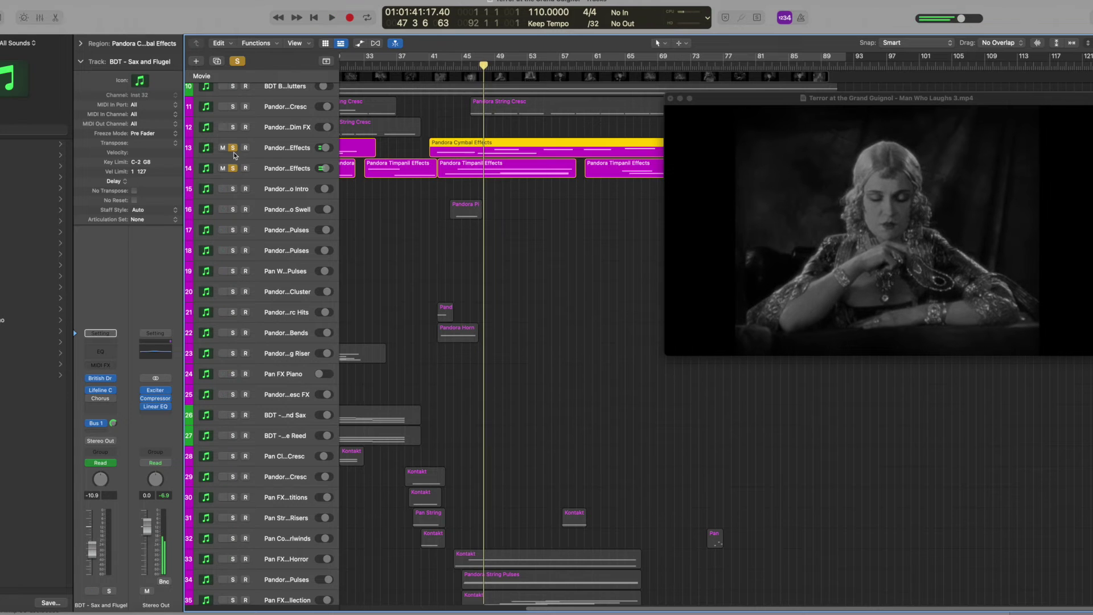
{"action": "left_click", "coordinate": [233, 107]}
{"action": "key", "text": "space"}
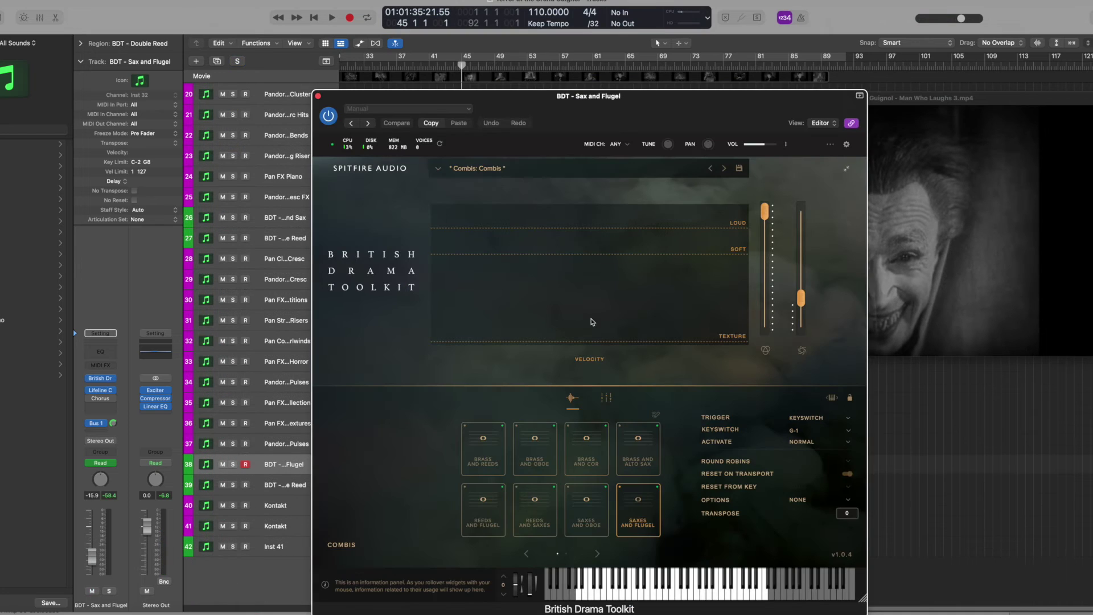
Close track 38's British Drama Toolkit window, audition the arrangement around bars 60 to 63, and return the playhead to bar 44.
{"action": "left_click", "coordinate": [319, 97]}
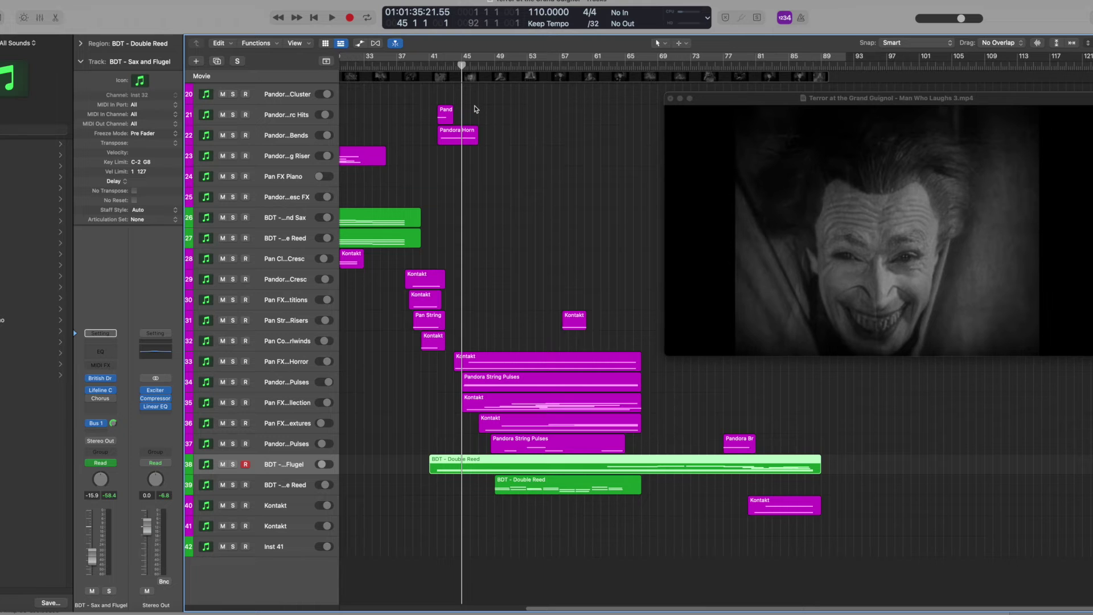
{"action": "left_click", "coordinate": [612, 67]}
{"action": "key", "text": "space"}
{"action": "left_click_drag", "start_coordinate": [613, 67], "coordinate": [587, 70]}
{"action": "key", "text": "space"}
{"action": "left_click_drag", "start_coordinate": [464, 64], "coordinate": [453, 65]}
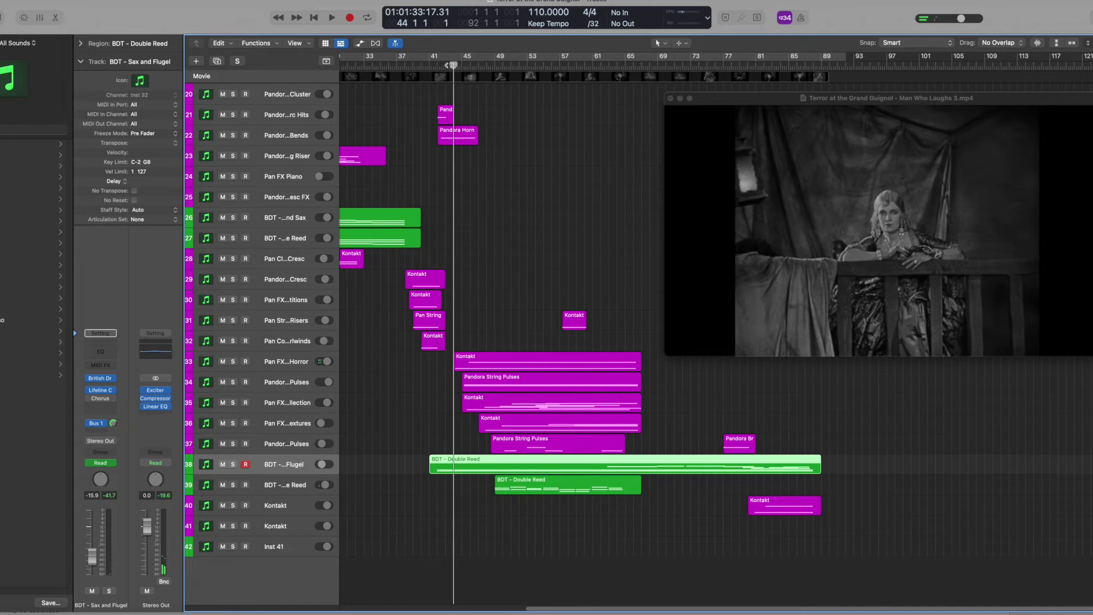
Open track 33's Strings Wild Horror patch in Kontakt, leave its Effects page, and review the main controls and wide mic level.
{"action": "left_click", "coordinate": [192, 367]}
{"action": "left_click", "coordinate": [100, 378]}
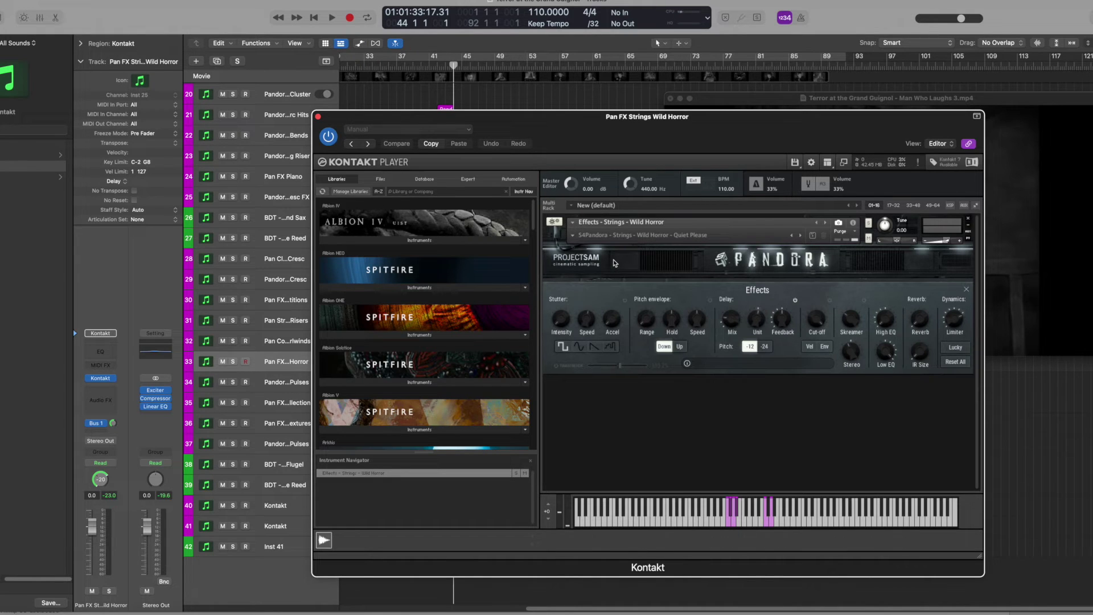
{"action": "left_click", "coordinate": [966, 290]}
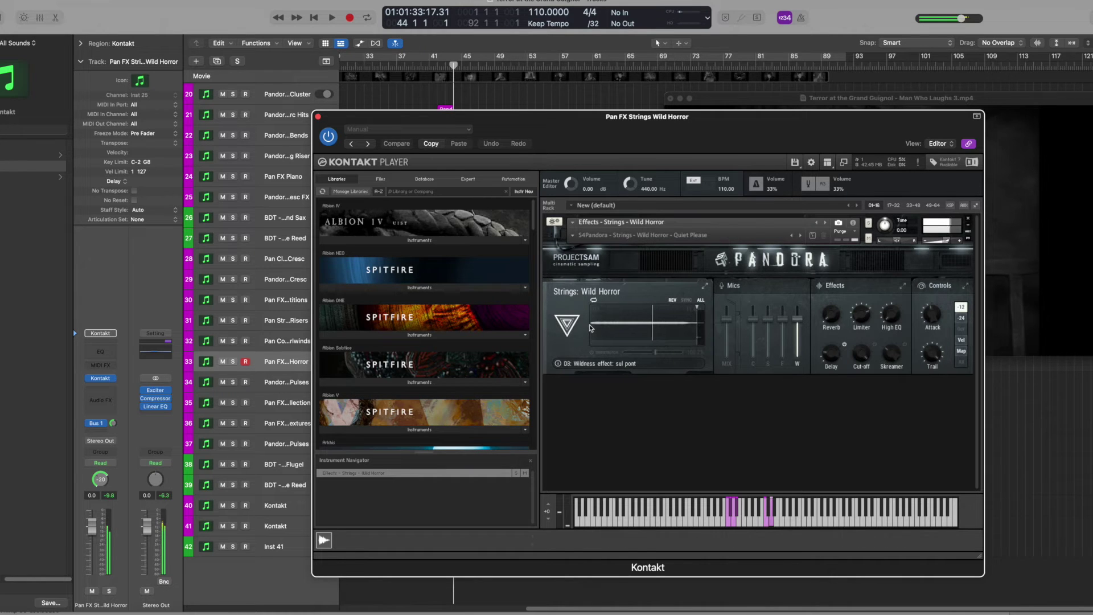
{"action": "left_click", "coordinate": [318, 116]}
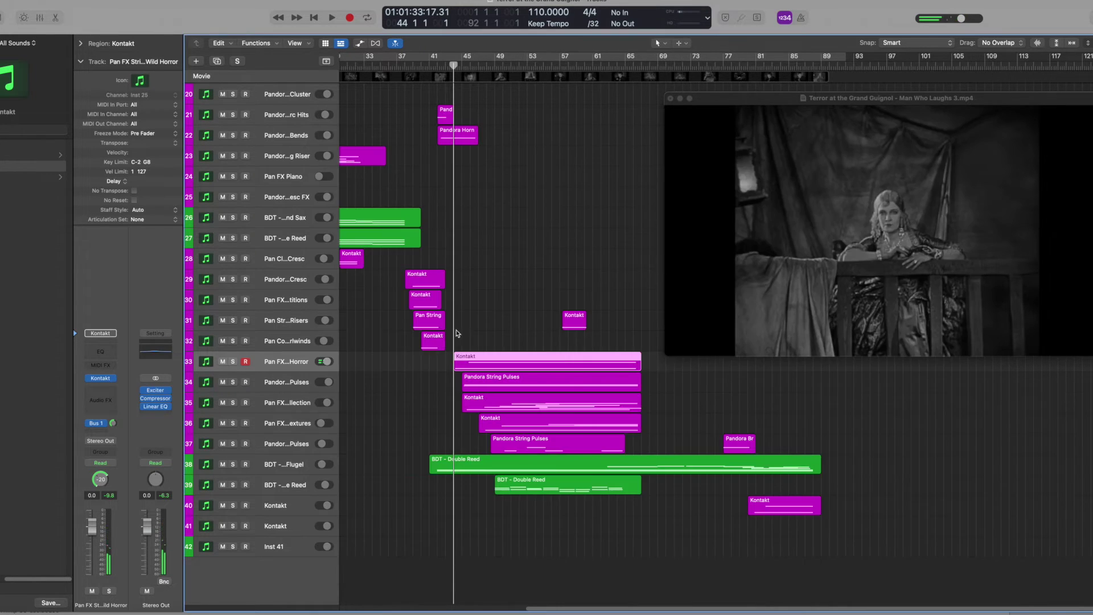
{"action": "left_click", "coordinate": [109, 380]}
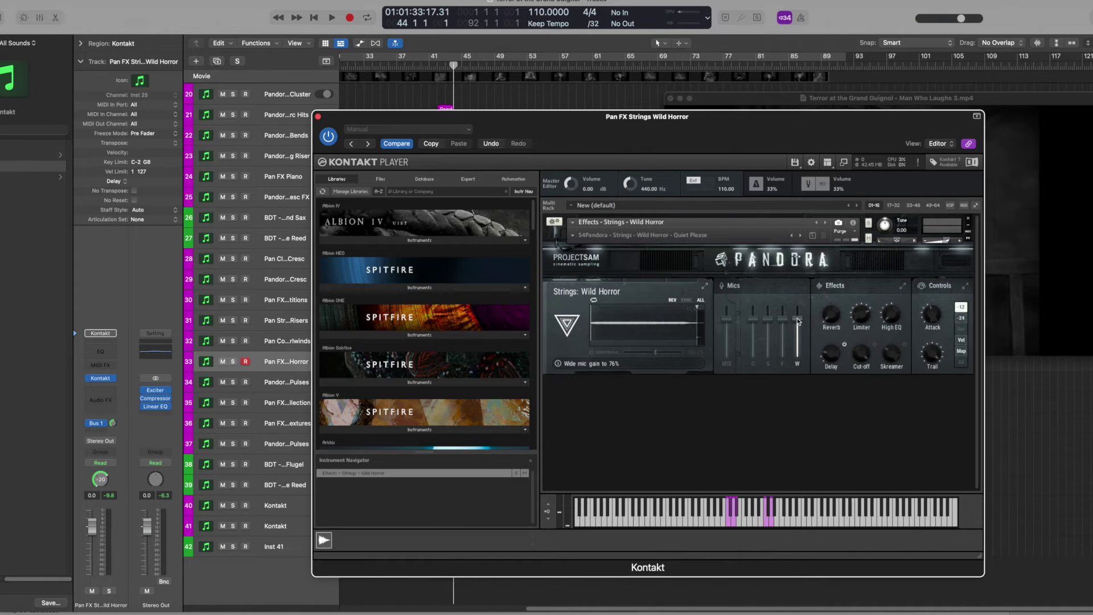
{"action": "left_click", "coordinate": [318, 117]}
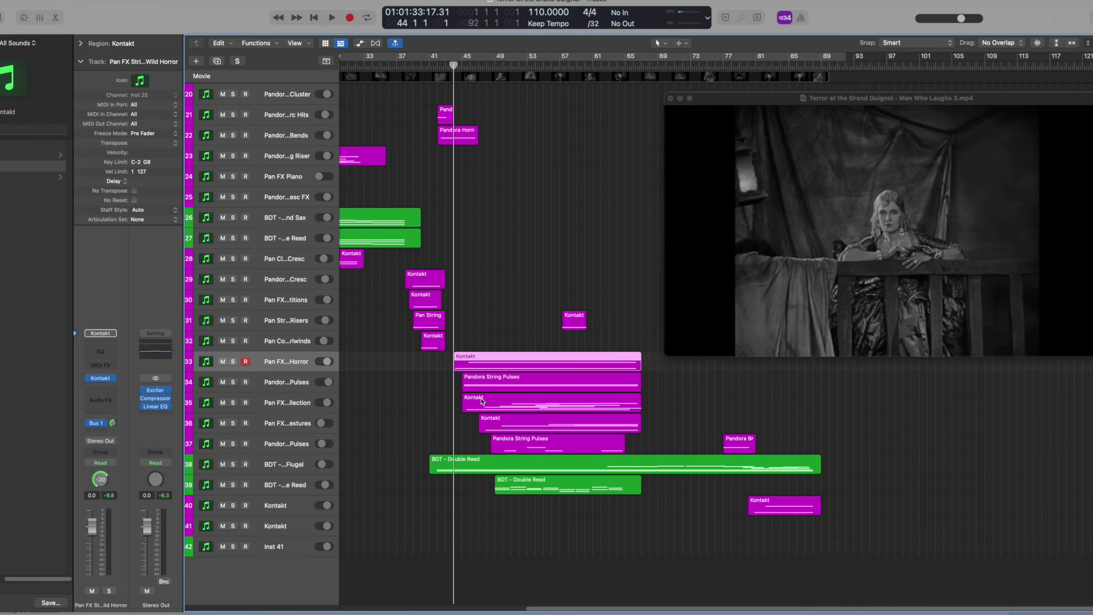
View the Low & Mid Strings Tonal Pulses patch on track 34 in Kontakt and close its window.
{"action": "left_click", "coordinate": [194, 384]}
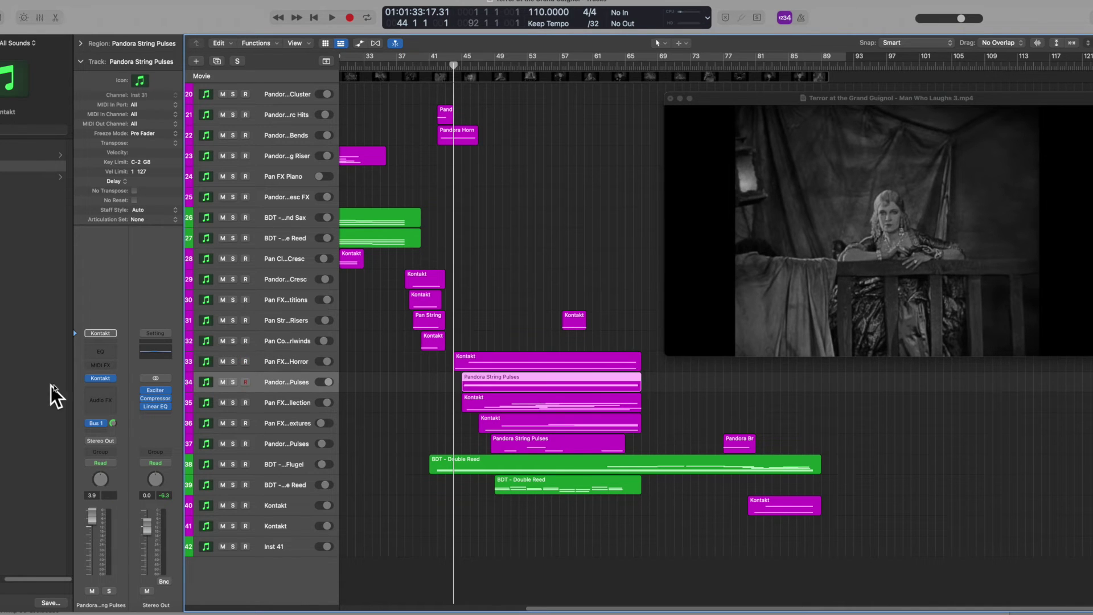
{"action": "left_click", "coordinate": [104, 381]}
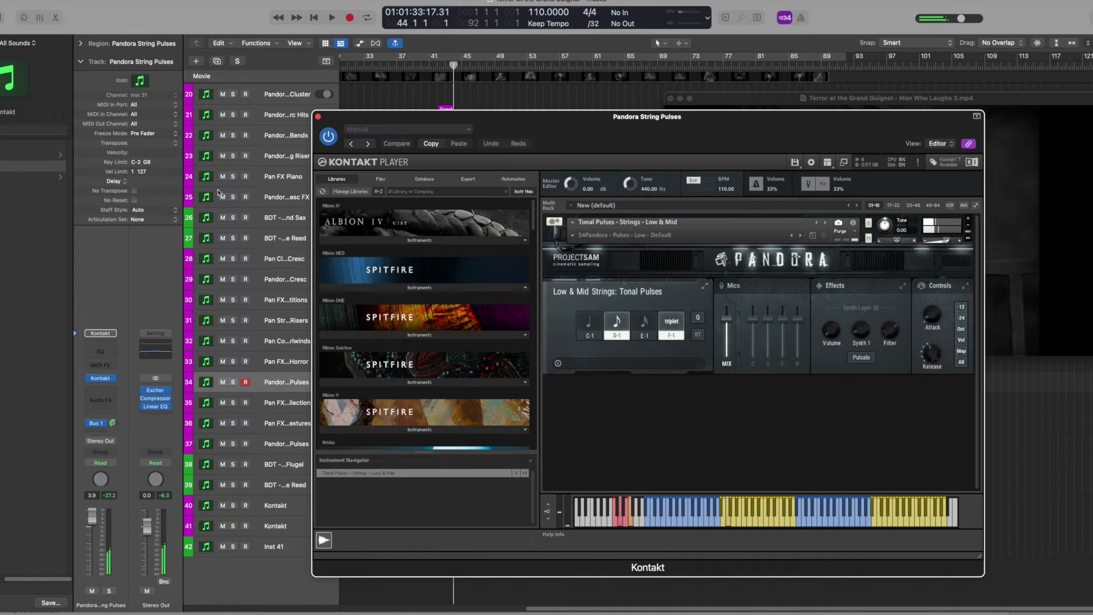
{"action": "left_click", "coordinate": [318, 117]}
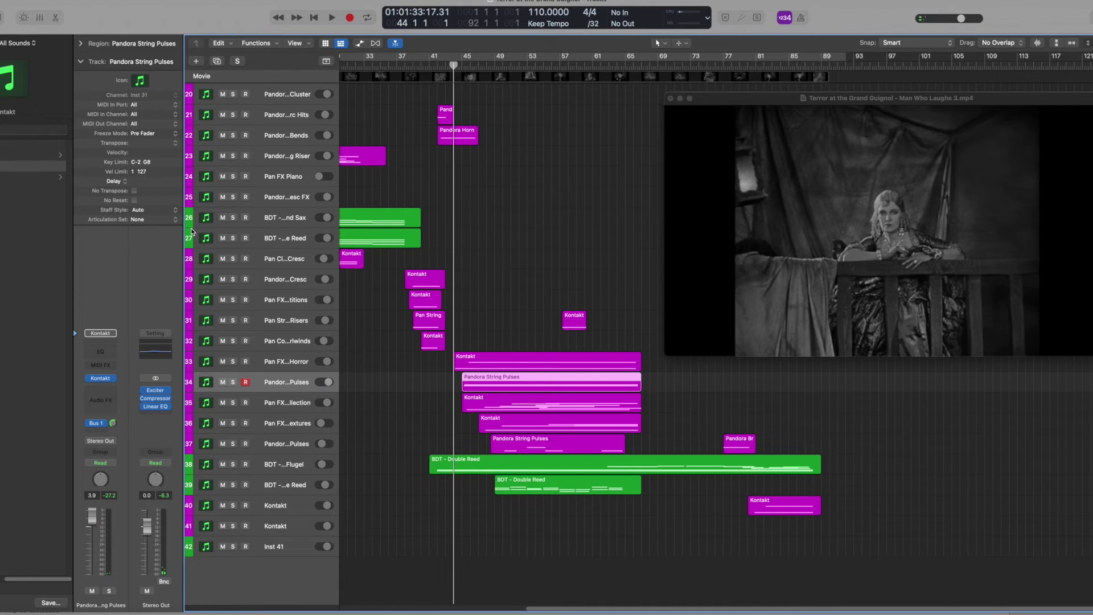
Open track 35's Horns & Bones Effects Collection patch in Kontakt and examine its blue and yellow key ranges octave by octave.
{"action": "left_click", "coordinate": [188, 403]}
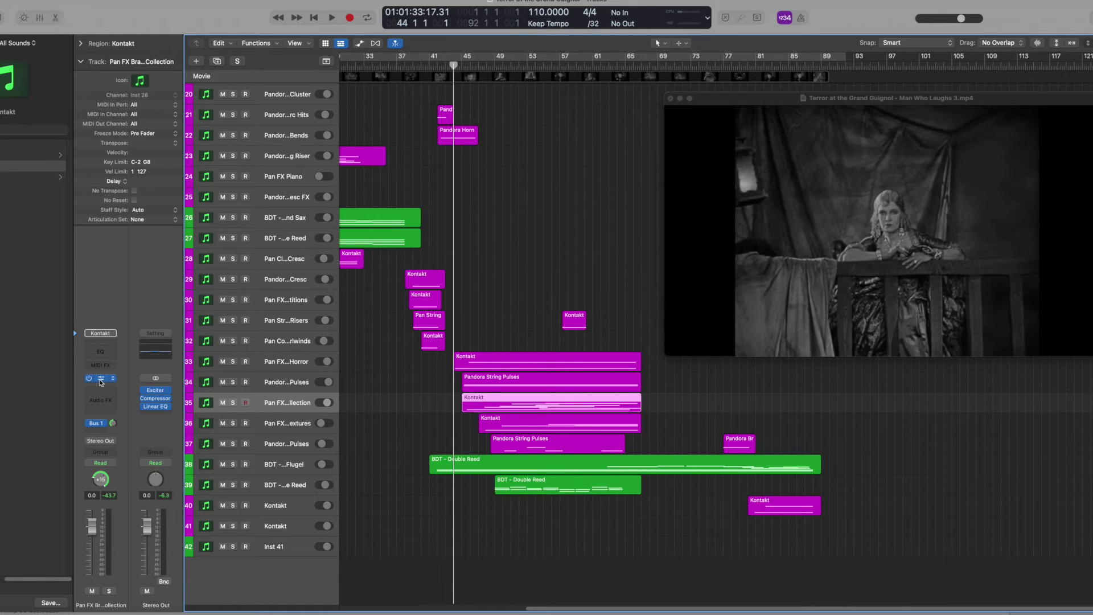
{"action": "left_click", "coordinate": [101, 379]}
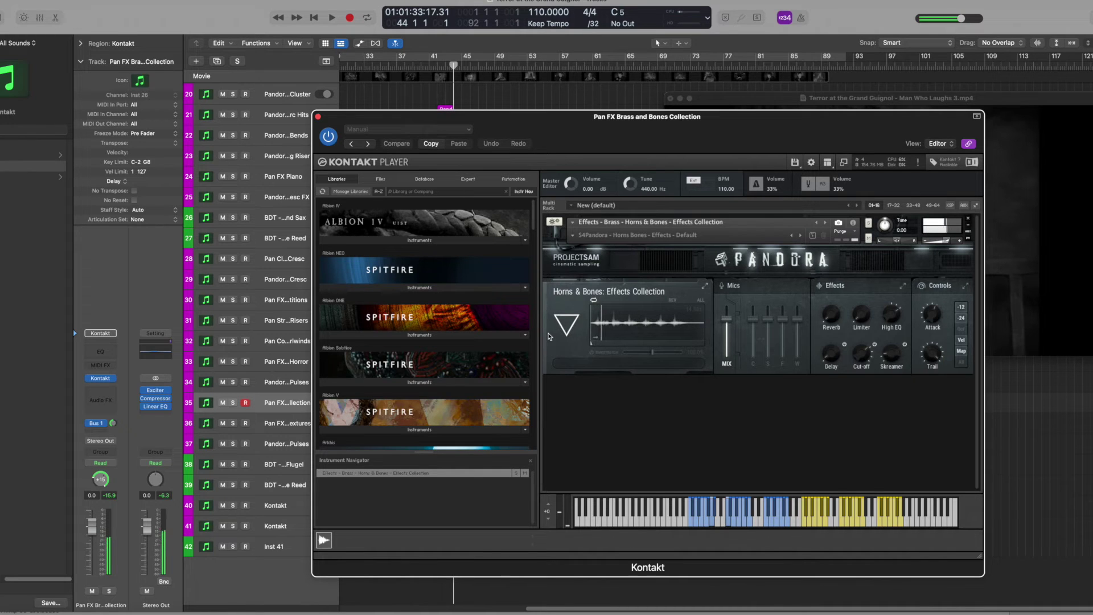
{"action": "left_click", "coordinate": [696, 519]}
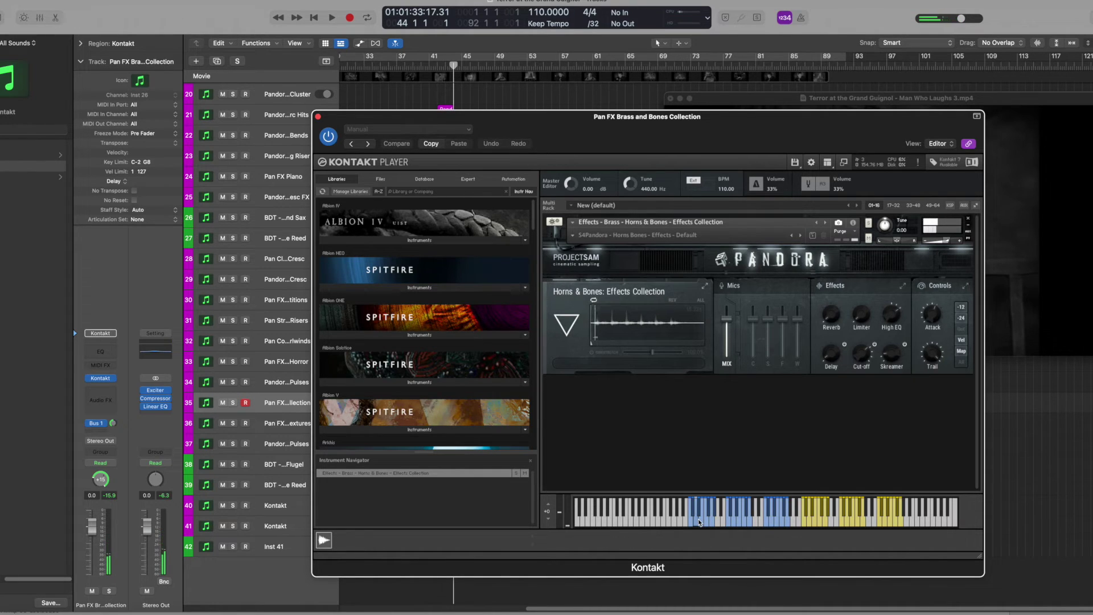
{"action": "left_click", "coordinate": [731, 522]}
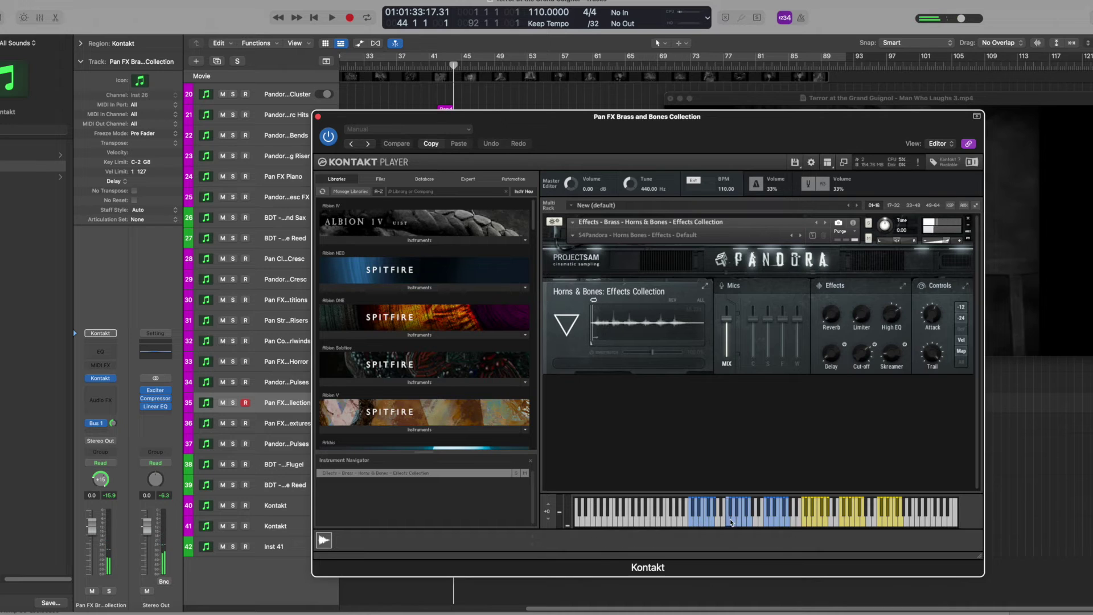
{"action": "left_click", "coordinate": [772, 522]}
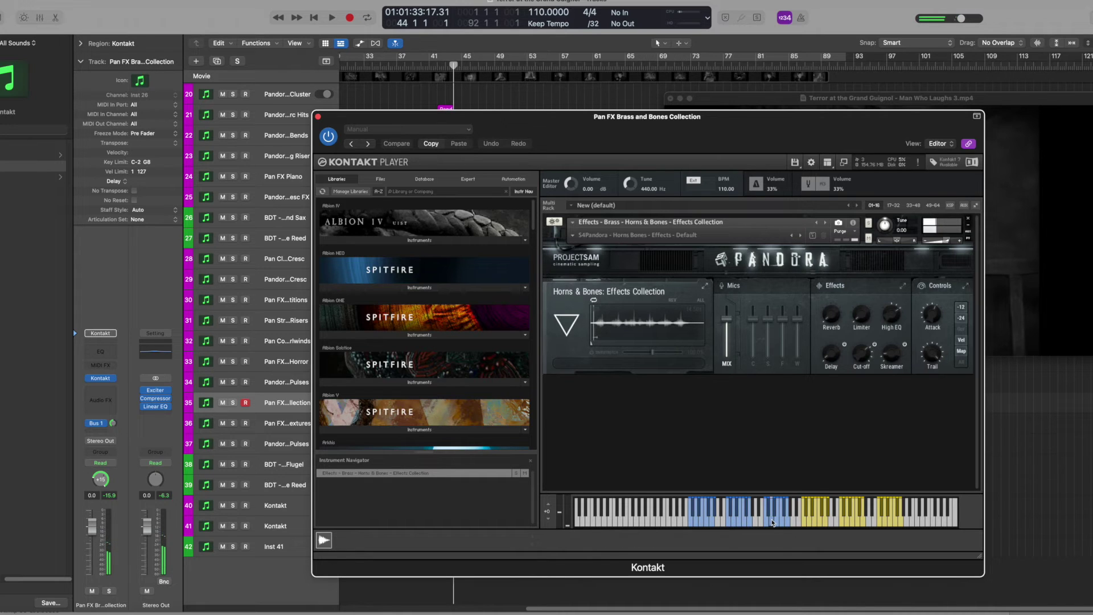
{"action": "left_click", "coordinate": [807, 522]}
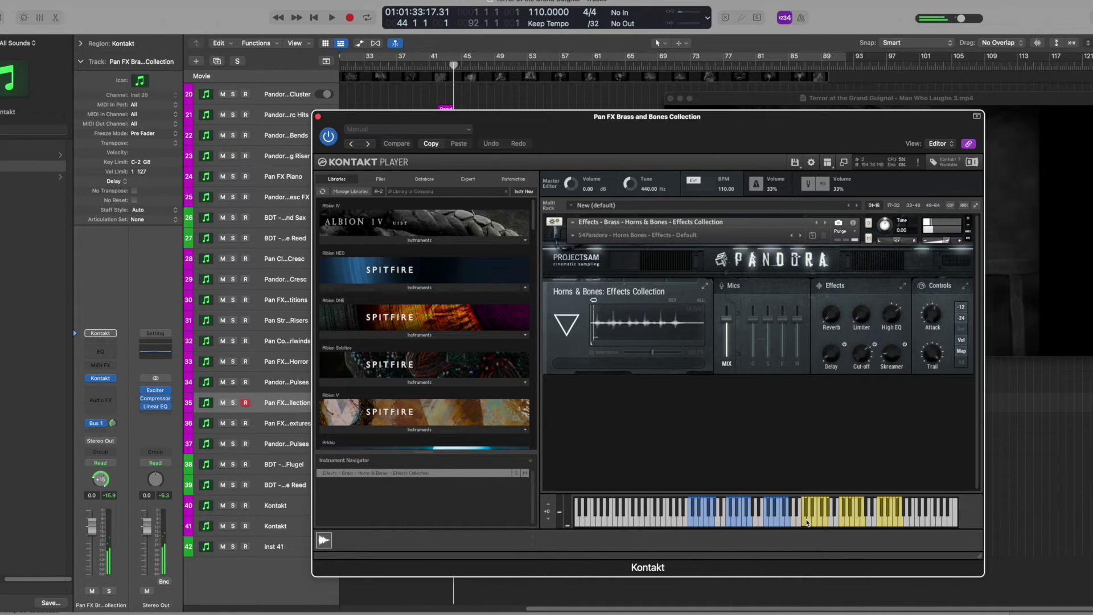
{"action": "left_click", "coordinate": [845, 522]}
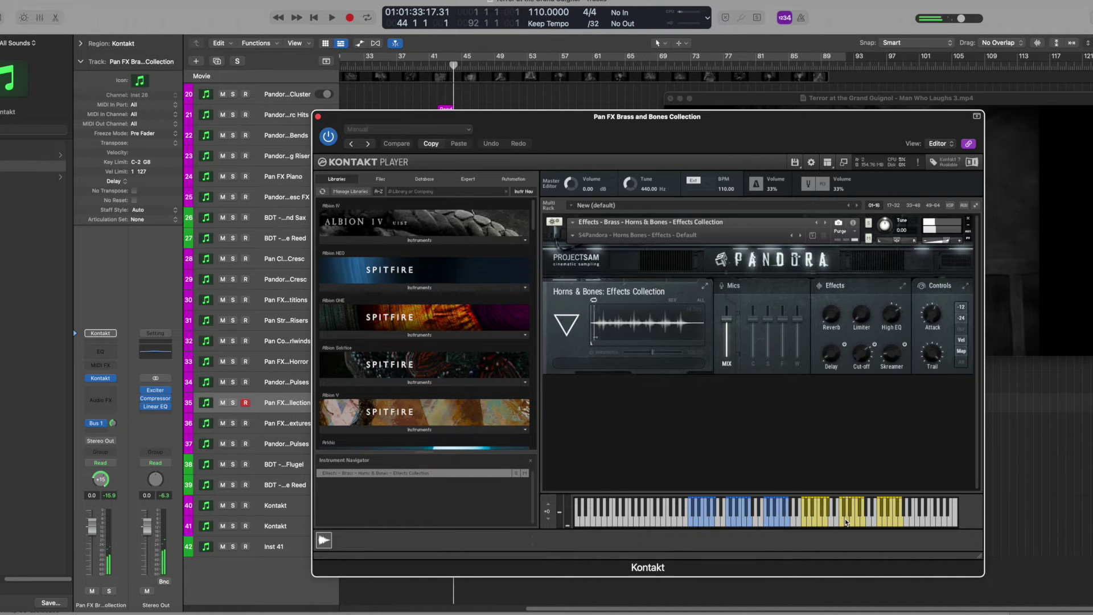
{"action": "left_click", "coordinate": [884, 521]}
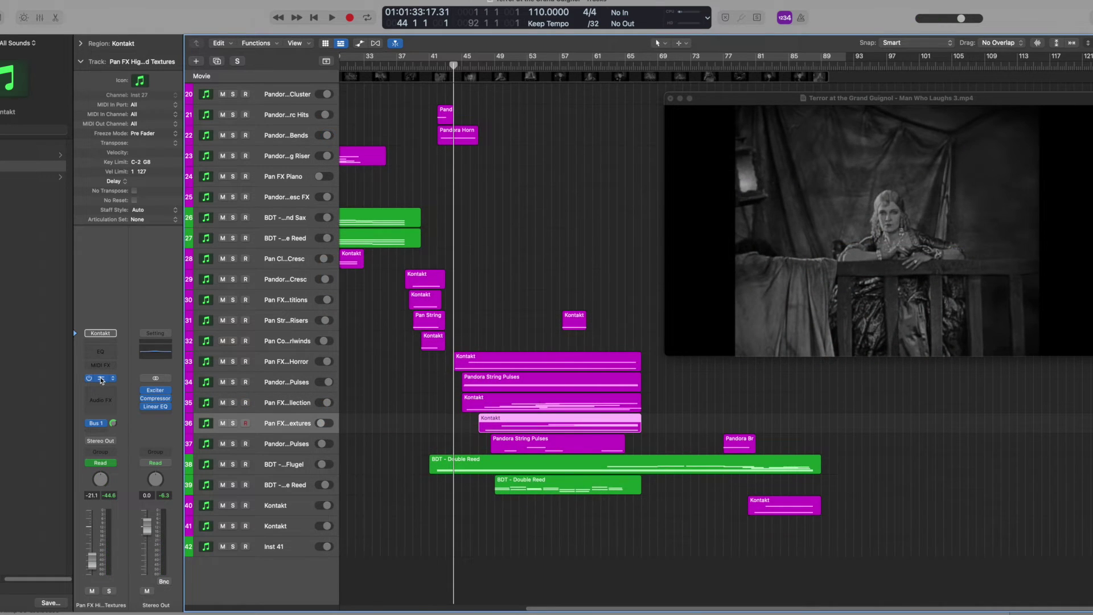
View track 36's High Winds Wild Textures patch and track 37's muted trumpet cluster pulses patch, closing both Kontakt windows.
{"action": "left_click", "coordinate": [102, 379]}
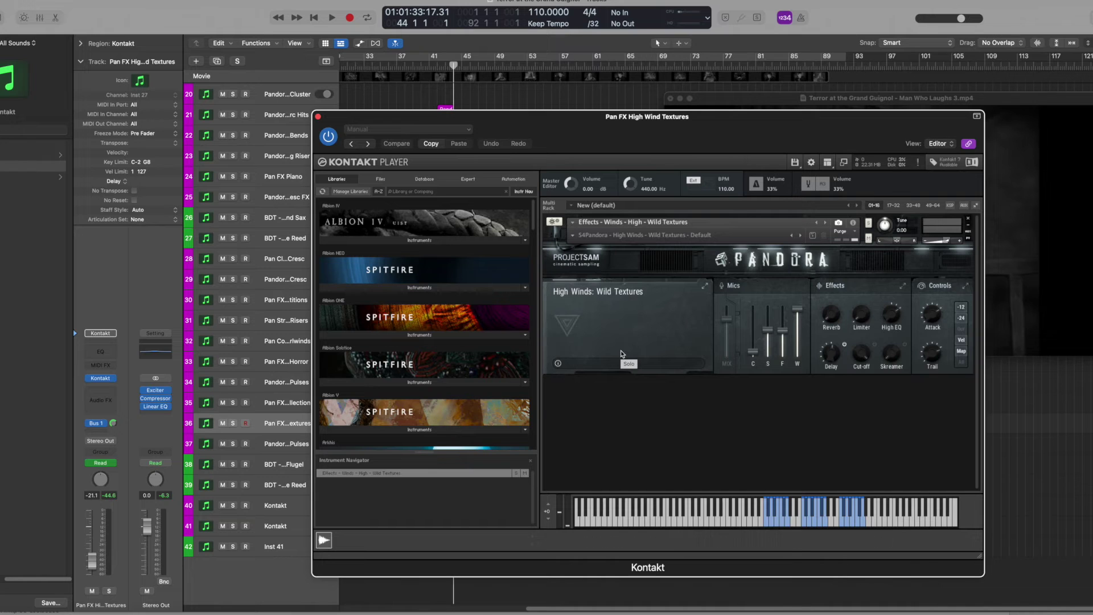
{"action": "left_click", "coordinate": [849, 523]}
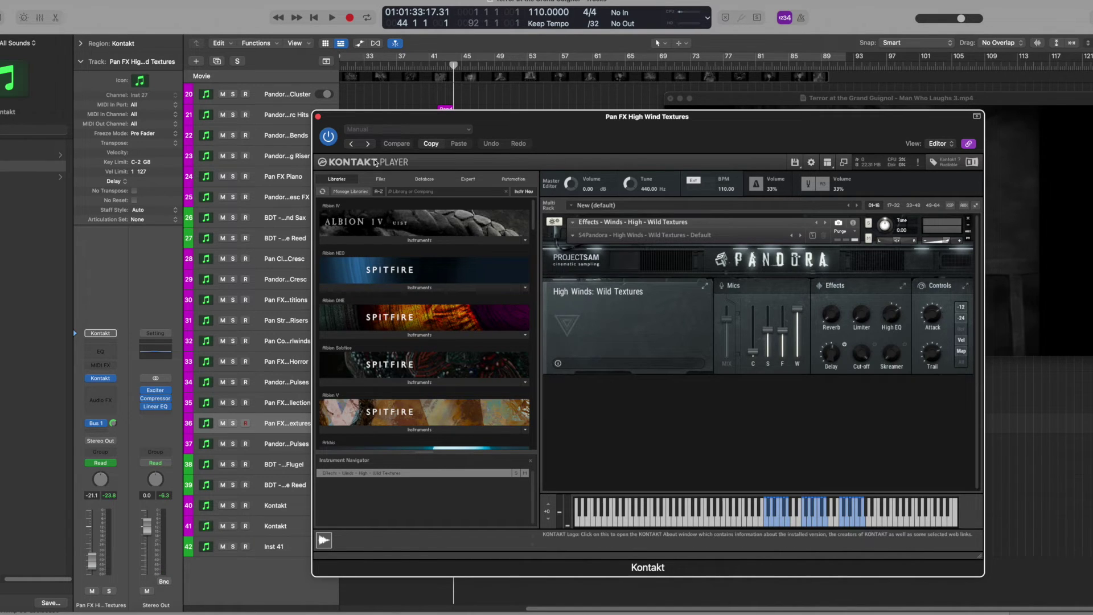
{"action": "left_click", "coordinate": [317, 117]}
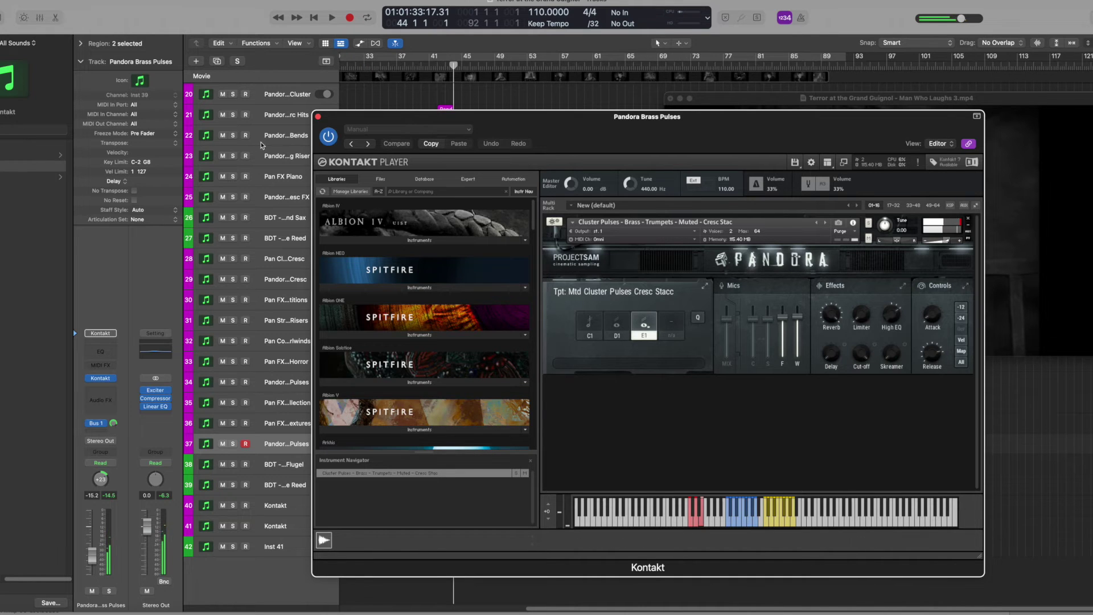
{"action": "left_click", "coordinate": [318, 118]}
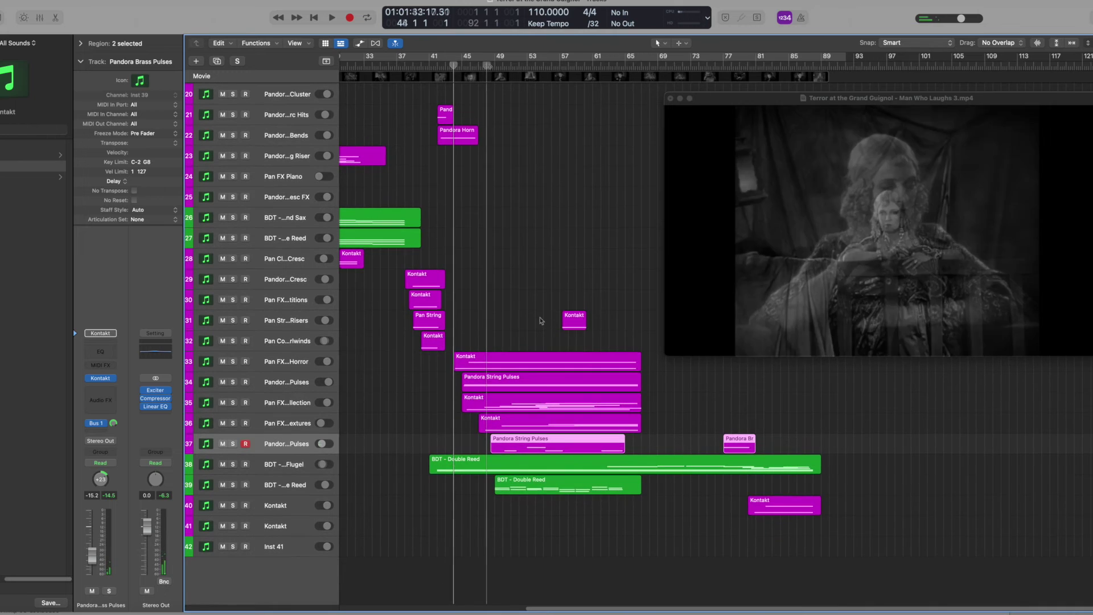
Review track 39's Cor Anglais patch in British Drama Toolkit, close its window, and play the track soloed from bar 49.
{"action": "left_click", "coordinate": [194, 489]}
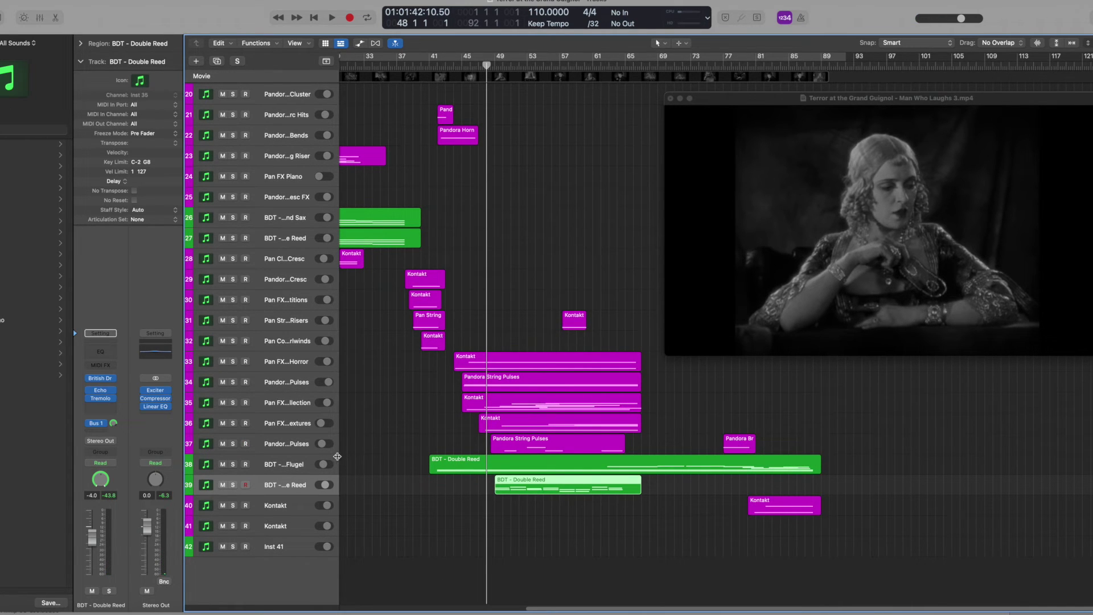
{"action": "left_click", "coordinate": [493, 70]}
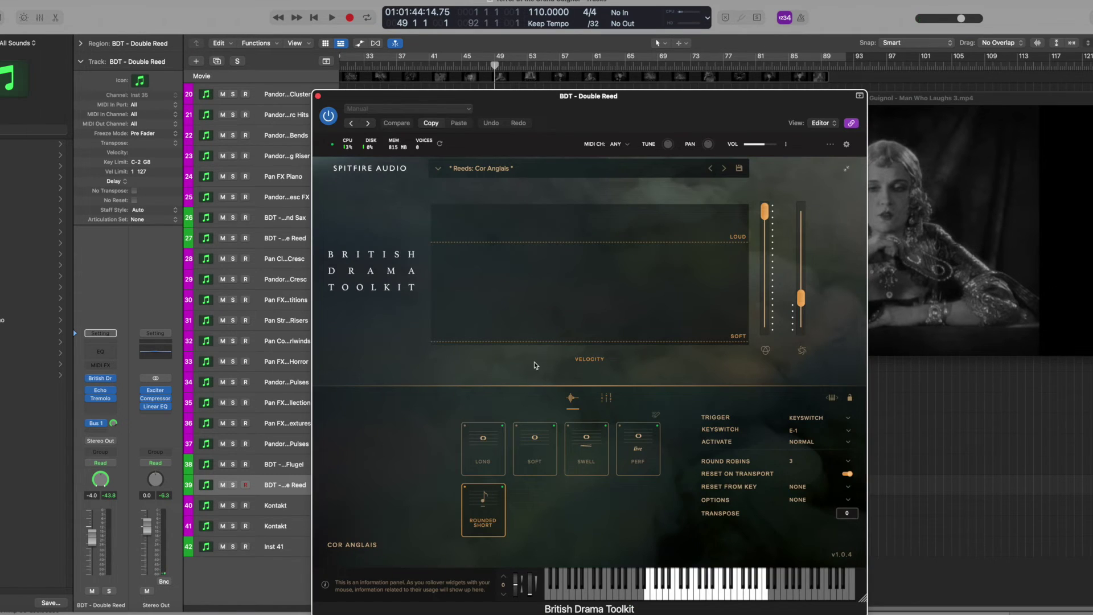
{"action": "key", "text": "super+w"}
{"action": "key", "text": "space"}
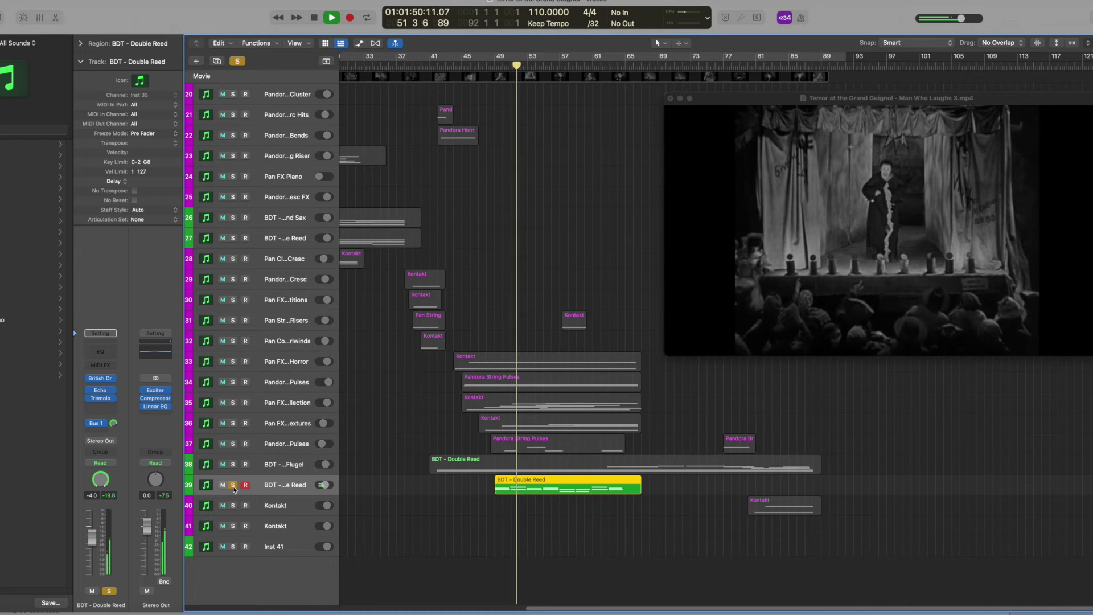
{"action": "left_click", "coordinate": [233, 485]}
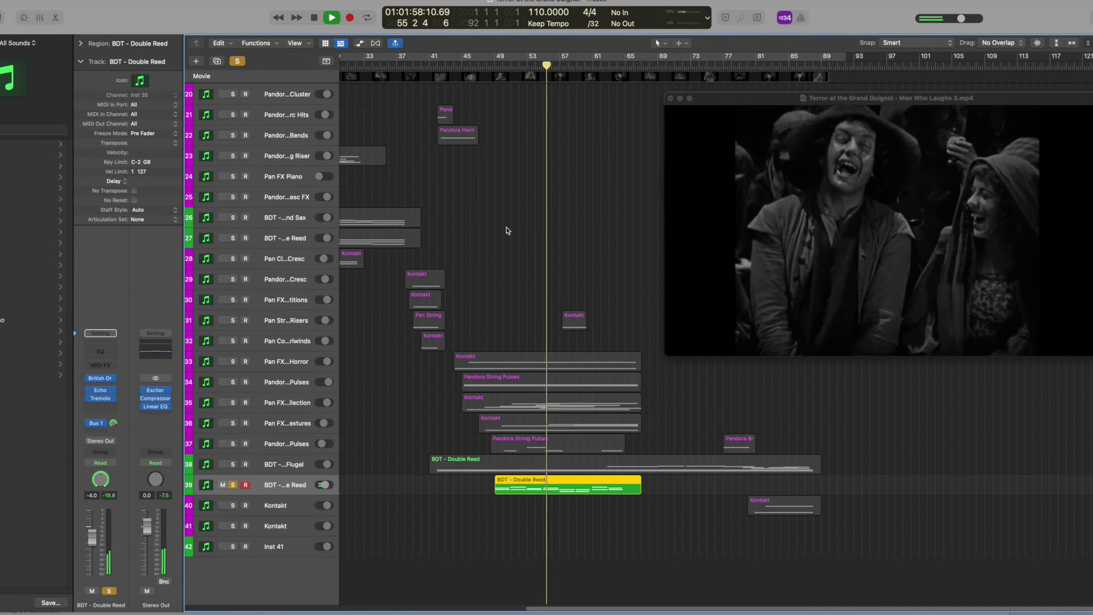
Add the Gran Cassa track 6 to the solo and audition the soloed tracks from bar 50.
{"action": "scroll", "coordinate": [507, 230], "scroll_direction": "up", "scroll_amount": 3}
{"action": "scroll", "coordinate": [508, 229], "scroll_direction": "up", "scroll_amount": 5}
{"action": "key", "text": "space"}
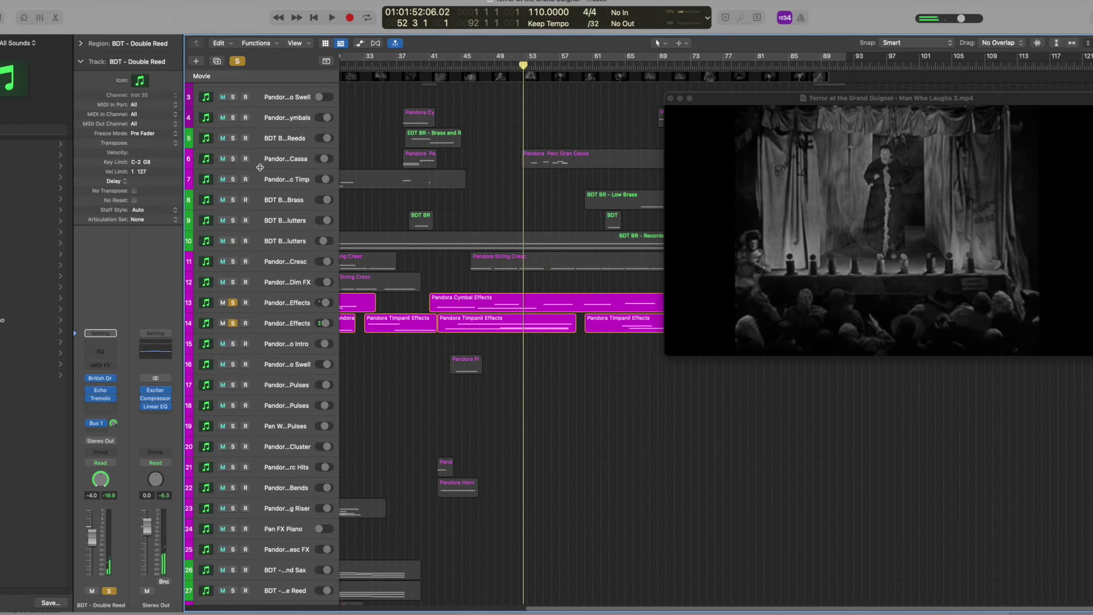
{"action": "left_click", "coordinate": [232, 159]}
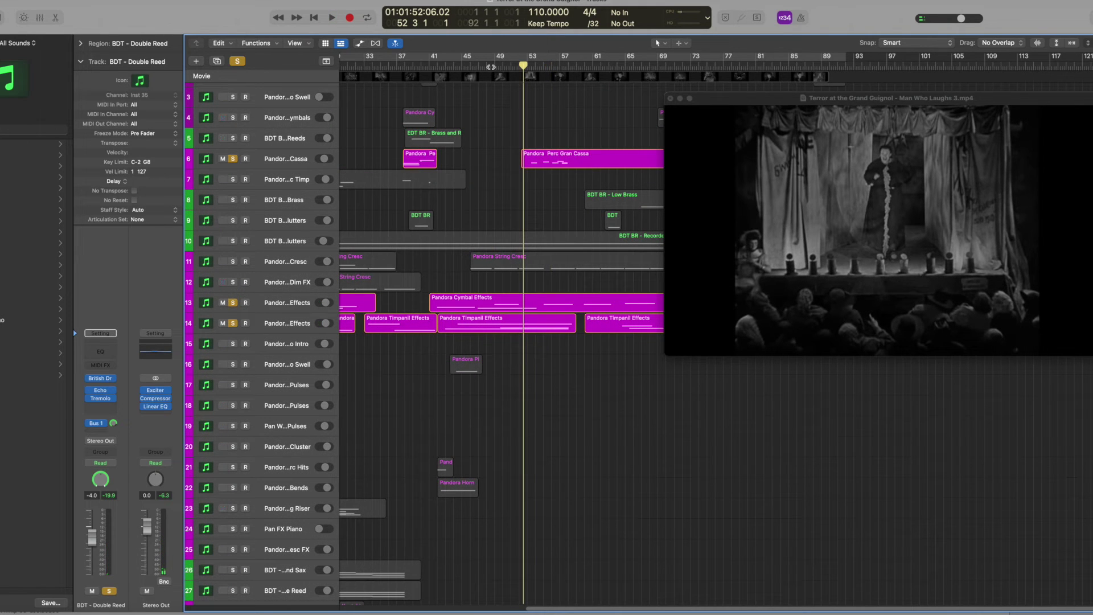
{"action": "left_click", "coordinate": [502, 67]}
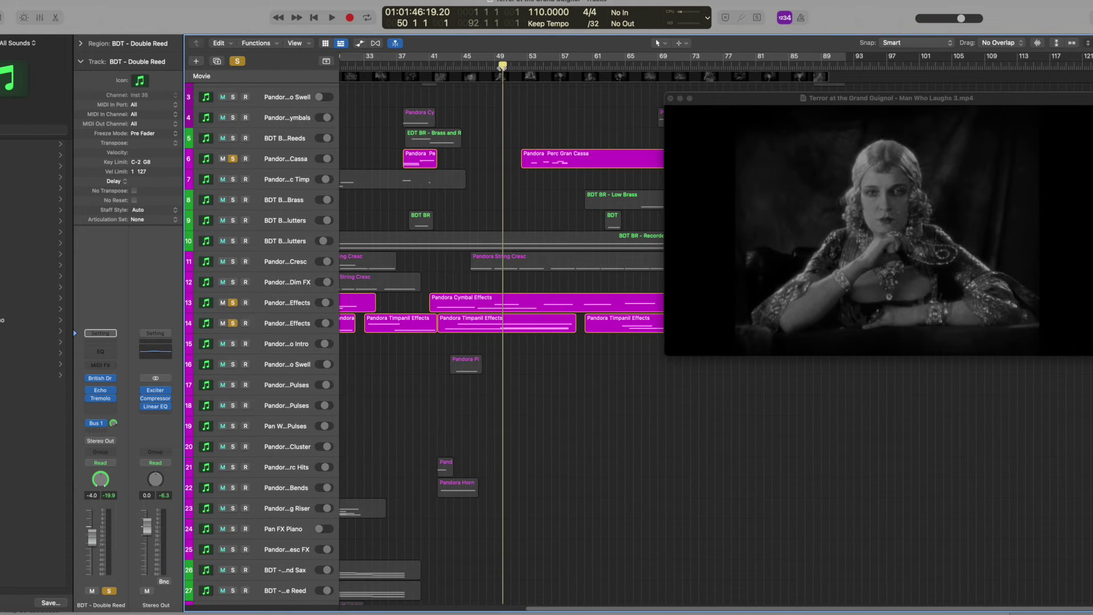
{"action": "scroll", "coordinate": [508, 139], "scroll_direction": "down", "scroll_amount": 2}
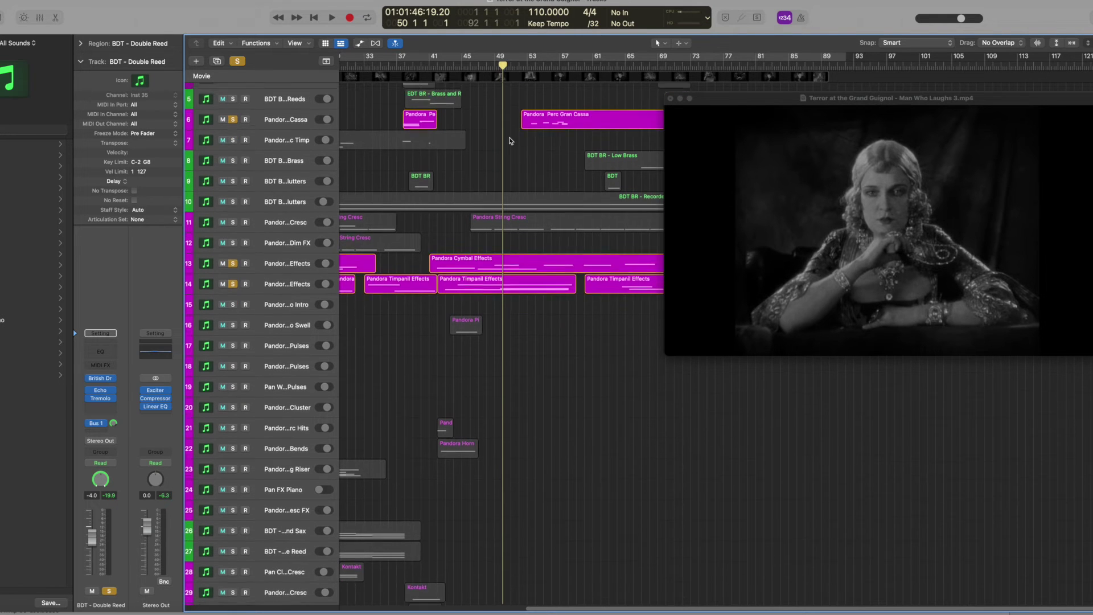
{"action": "key", "text": "space"}
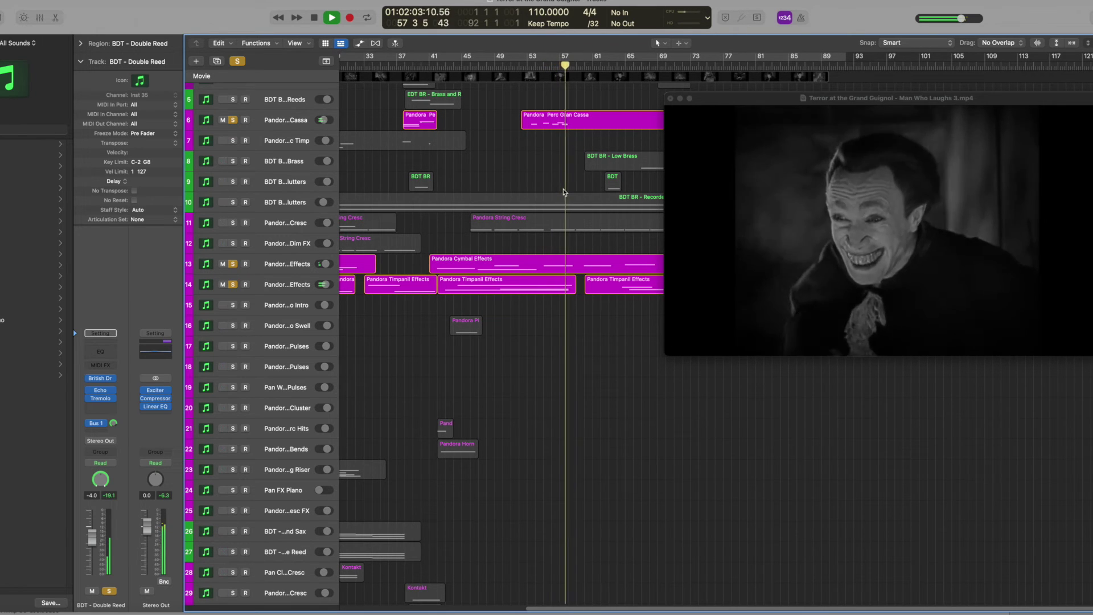
{"action": "key", "text": "space"}
Clear all track solos and play the full arrangement from around bar 48.
{"action": "left_click", "coordinate": [510, 64]}
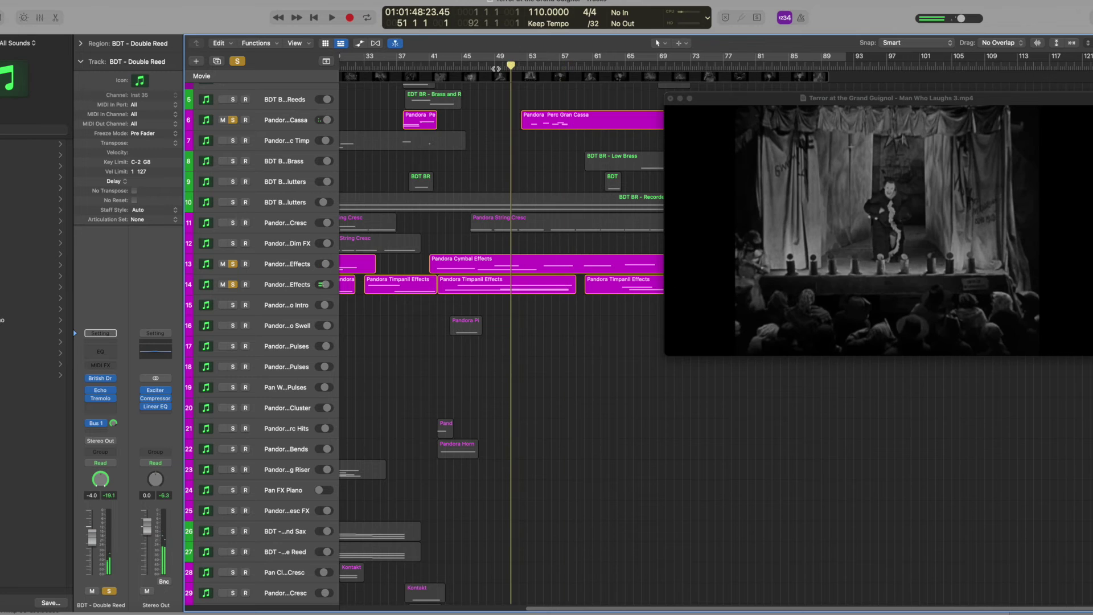
{"action": "scroll", "coordinate": [463, 96], "scroll_direction": "down", "scroll_amount": 10}
{"action": "scroll", "coordinate": [462, 97], "scroll_direction": "down", "scroll_amount": 1}
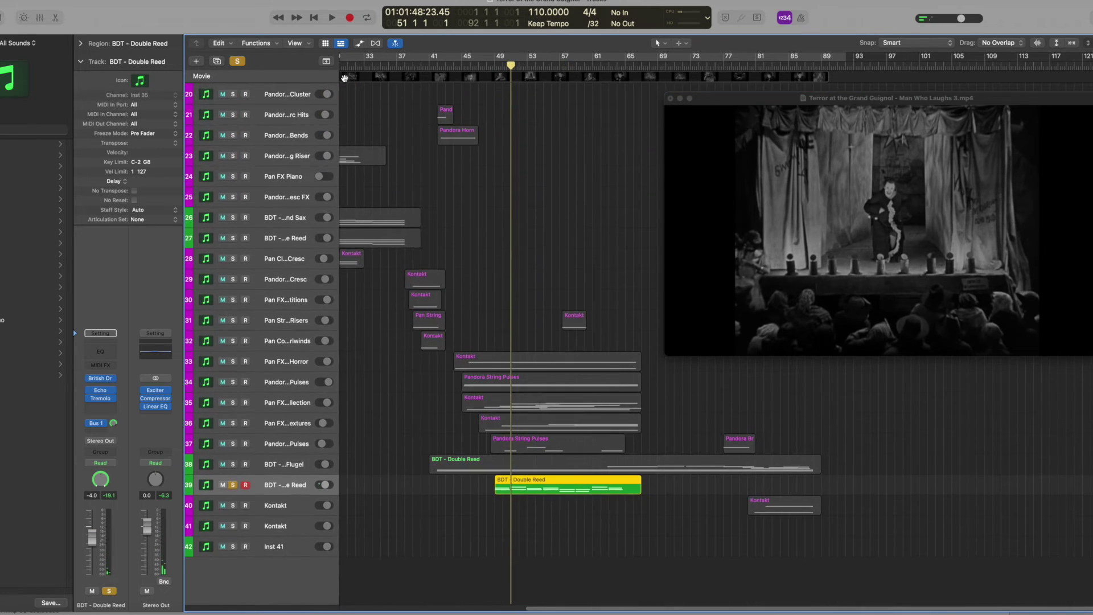
{"action": "left_click", "coordinate": [238, 62]}
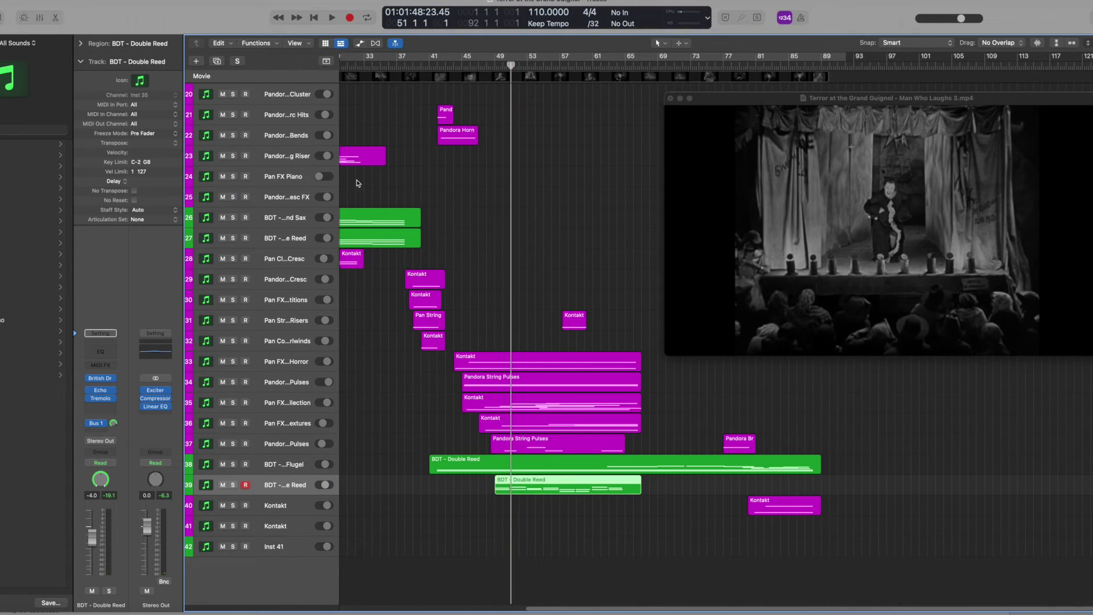
{"action": "left_click", "coordinate": [493, 67]}
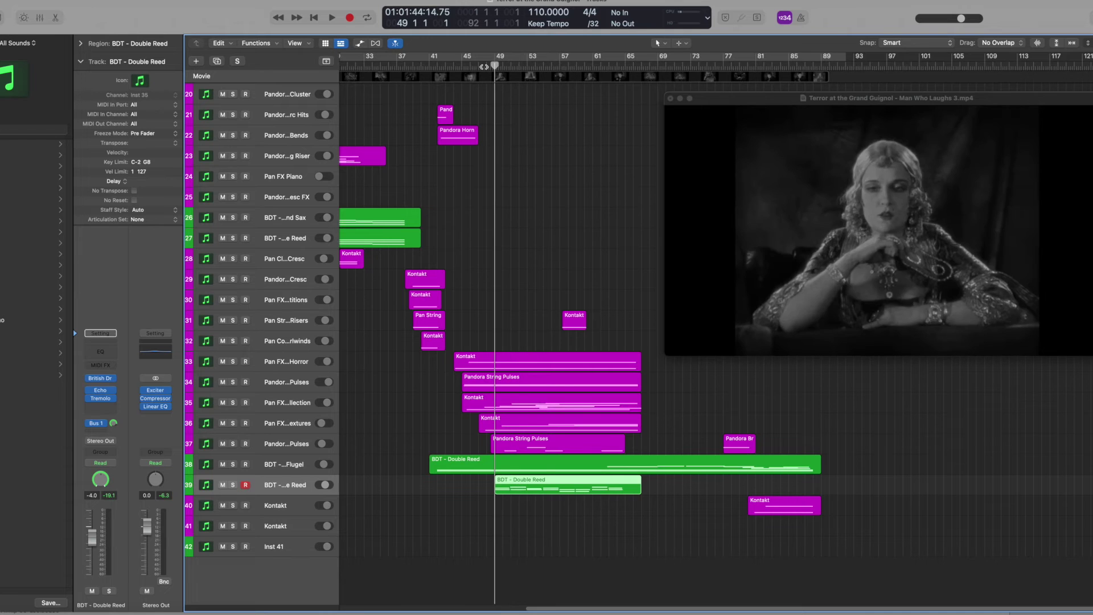
{"action": "left_click_drag", "start_coordinate": [483, 67], "coordinate": [488, 66]}
{"action": "key", "text": "space"}
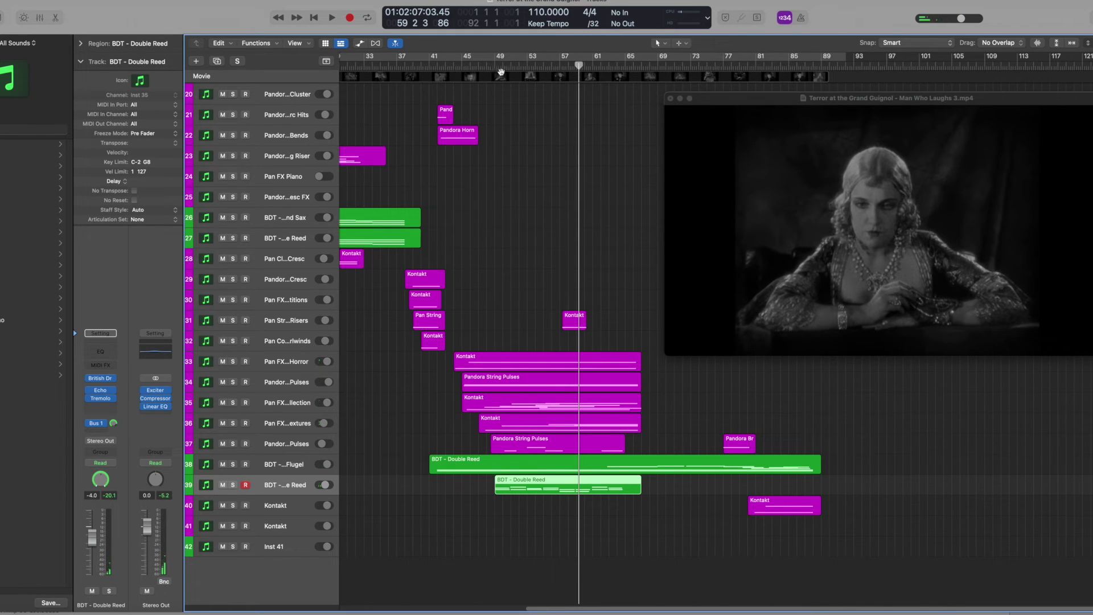
Audition the arrangement from bar 57 and again from around bar 67.
{"action": "left_click_drag", "start_coordinate": [582, 68], "coordinate": [564, 67]}
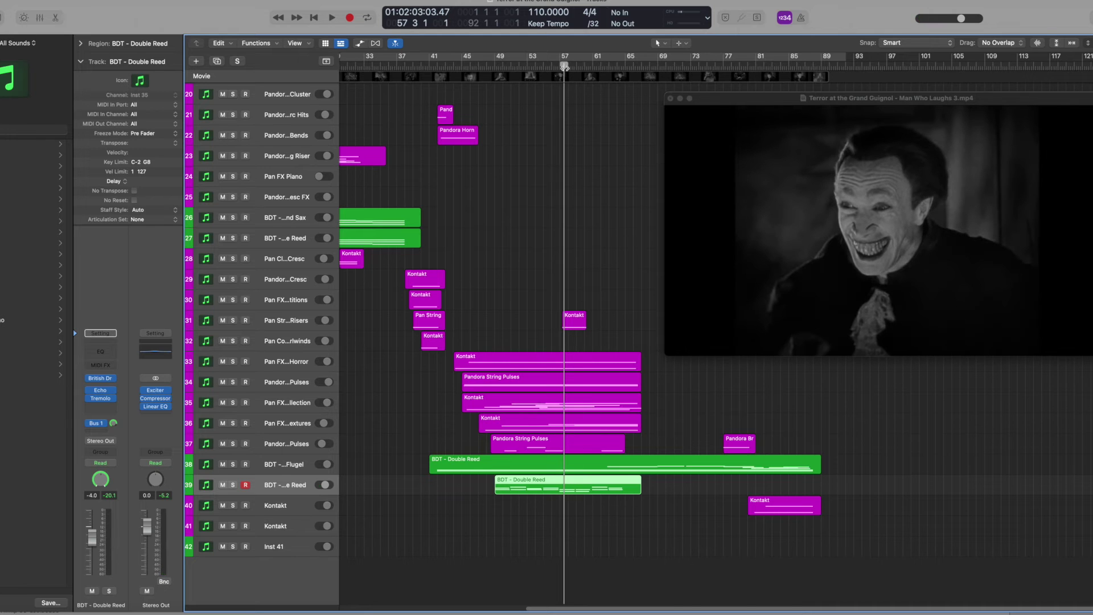
{"action": "key", "text": "space"}
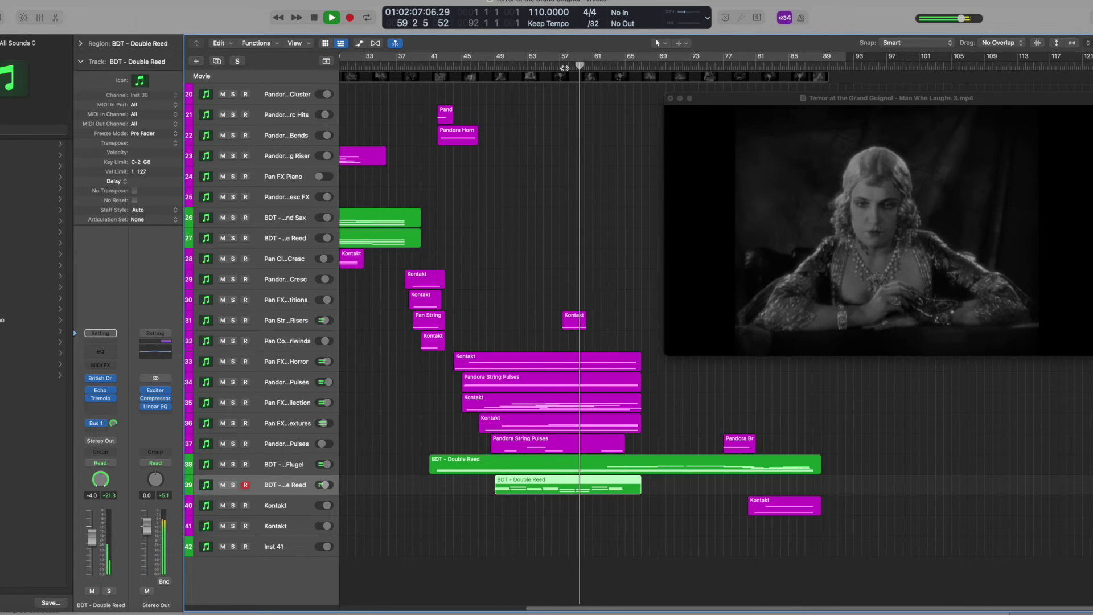
{"action": "key", "text": "space"}
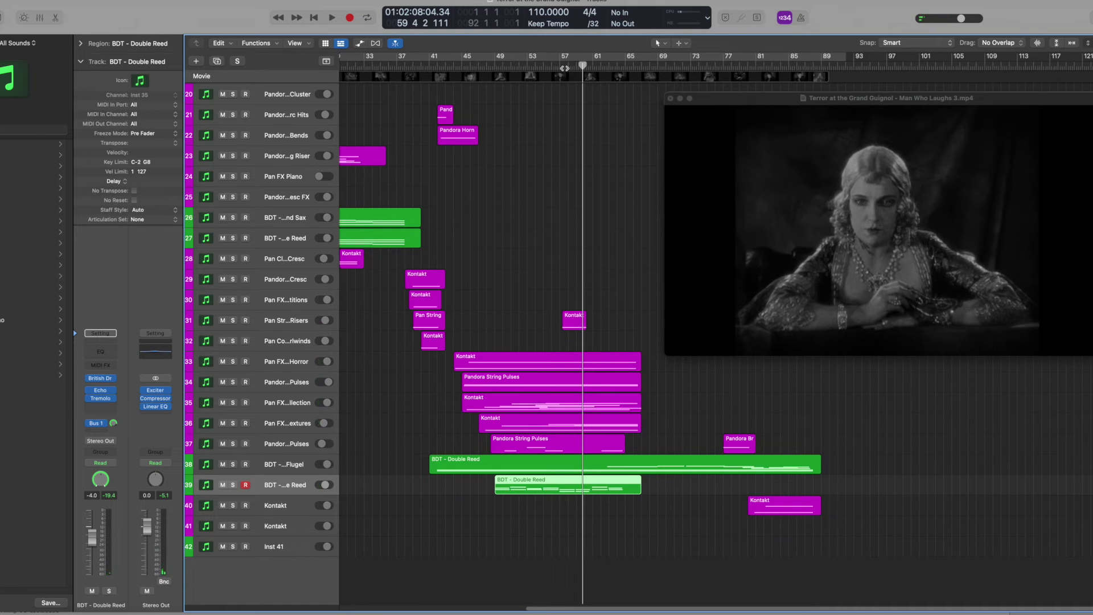
{"action": "left_click_drag", "start_coordinate": [583, 65], "coordinate": [641, 75]}
{"action": "key", "text": "space"}
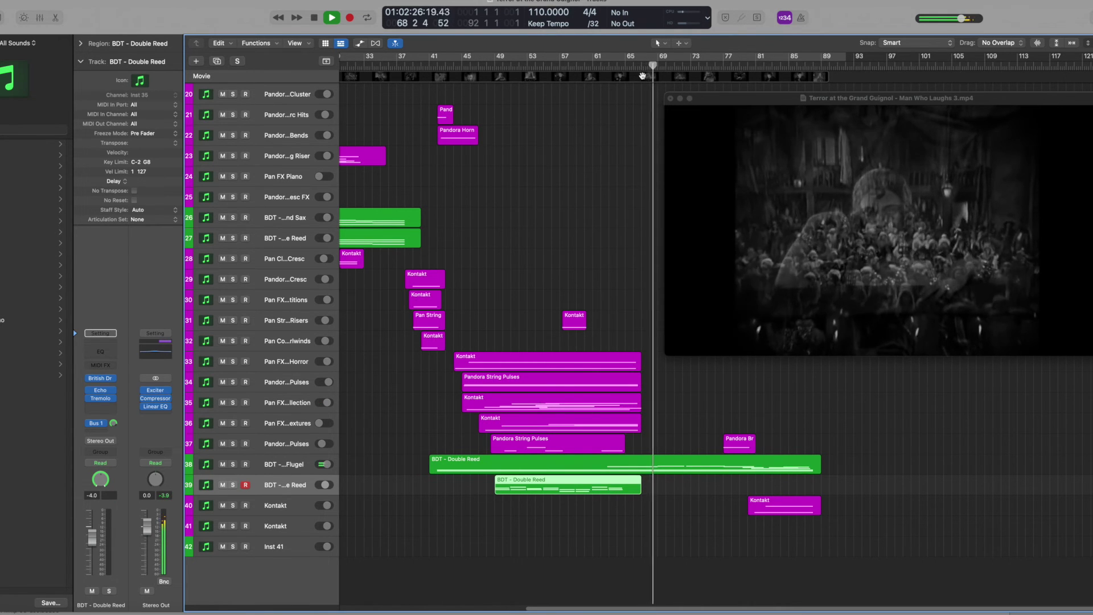
{"action": "key", "text": "space"}
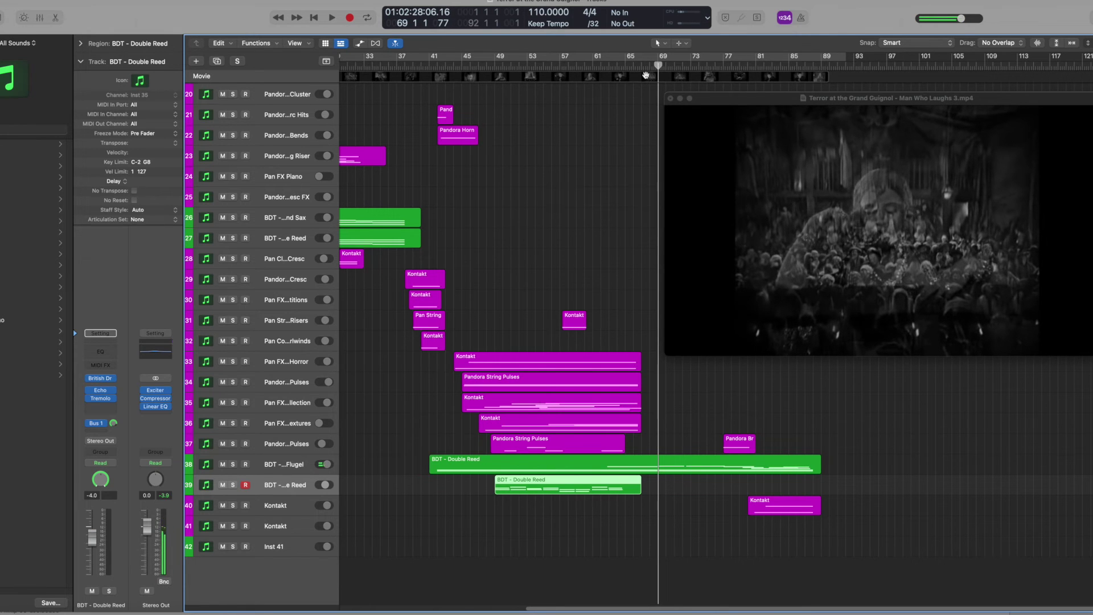
Play the arrangement from bar 63 and move the movie window clear of the regions around bars 69 to 81.
{"action": "left_click_drag", "start_coordinate": [658, 65], "coordinate": [611, 69]}
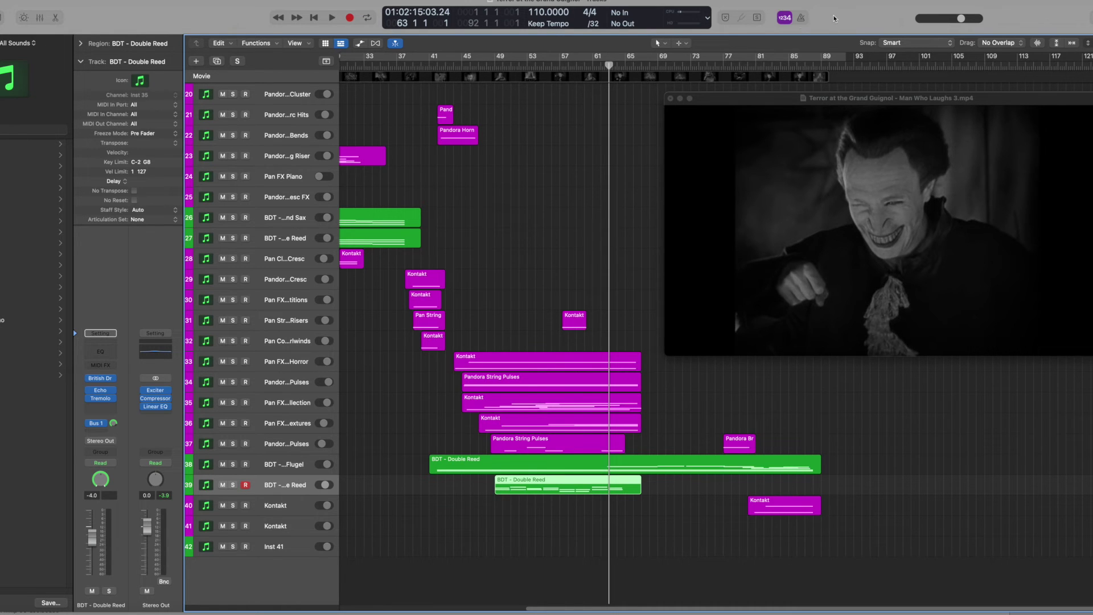
{"action": "key", "text": "space"}
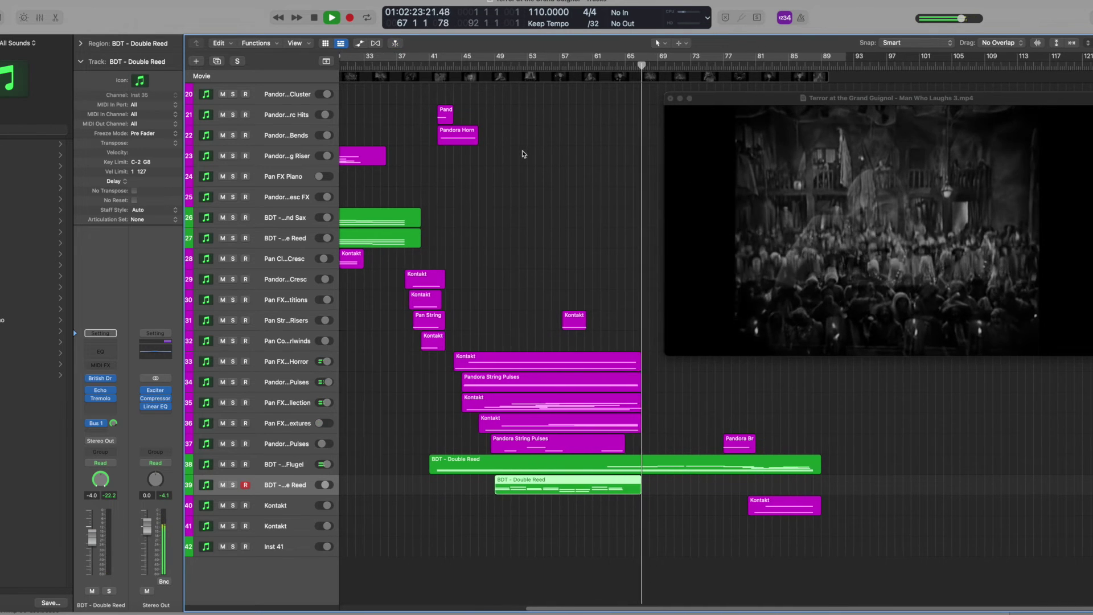
{"action": "left_click_drag", "start_coordinate": [748, 102], "coordinate": [850, 49]}
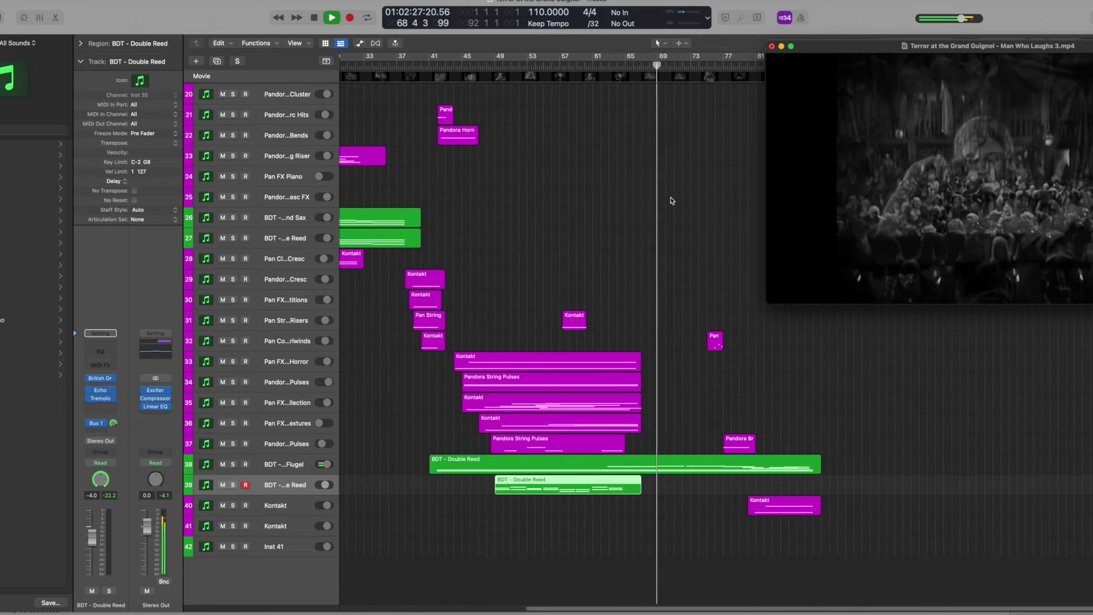
{"action": "scroll", "coordinate": [672, 202], "scroll_direction": "up", "scroll_amount": 10}
{"action": "scroll", "coordinate": [671, 201], "scroll_direction": "down", "scroll_amount": 1}
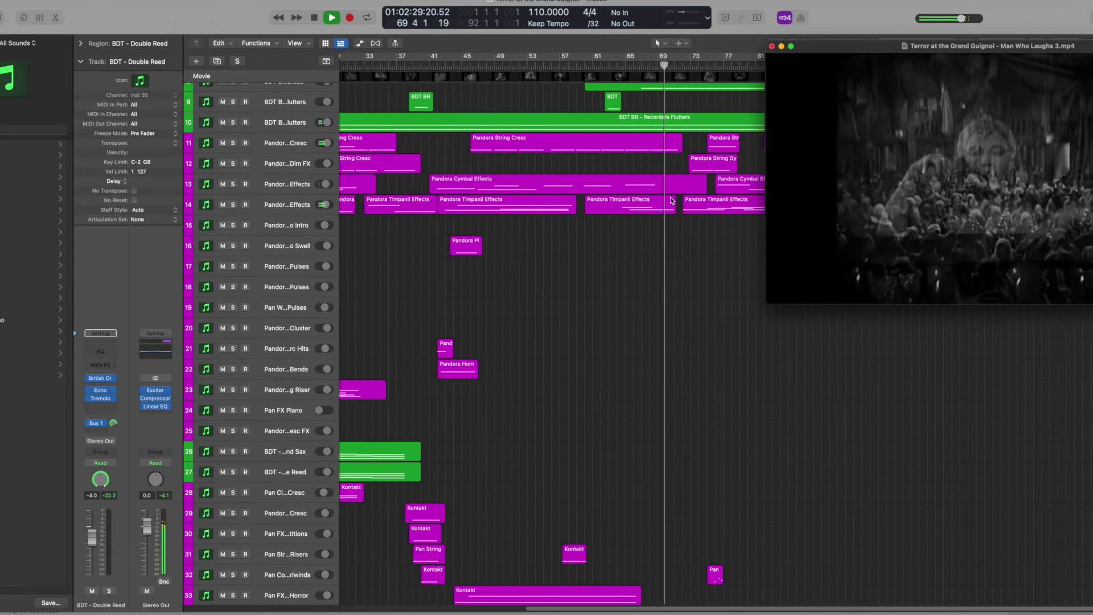
Review the track regions down to track 42 while the full arrangement plays from about bar 69 to 88.
{"action": "scroll", "coordinate": [672, 200], "scroll_direction": "down", "scroll_amount": 1}
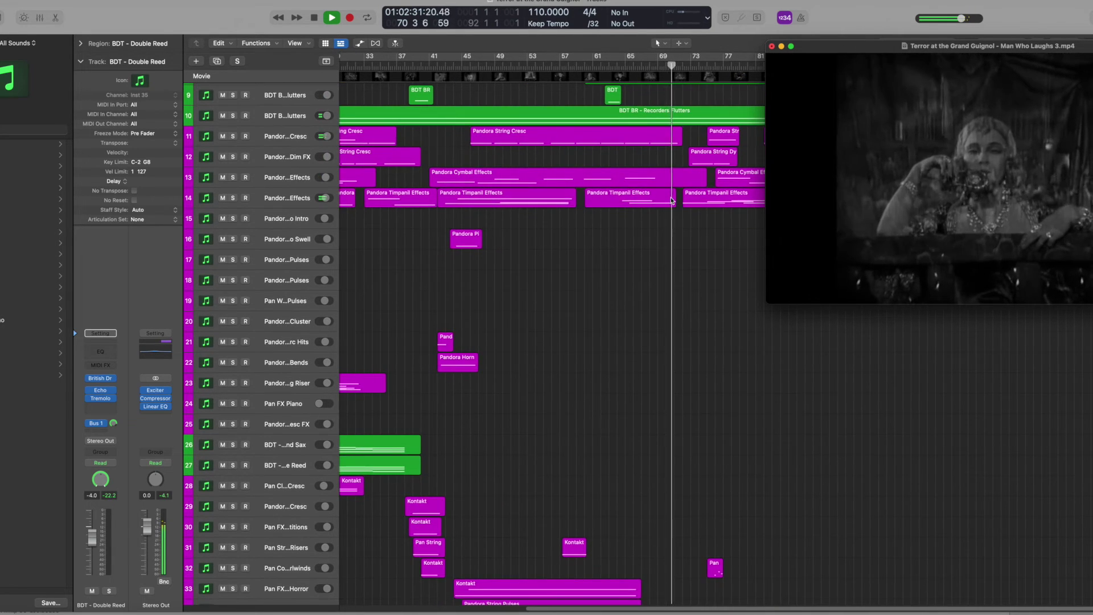
{"action": "scroll", "coordinate": [672, 200], "scroll_direction": "up", "scroll_amount": 2}
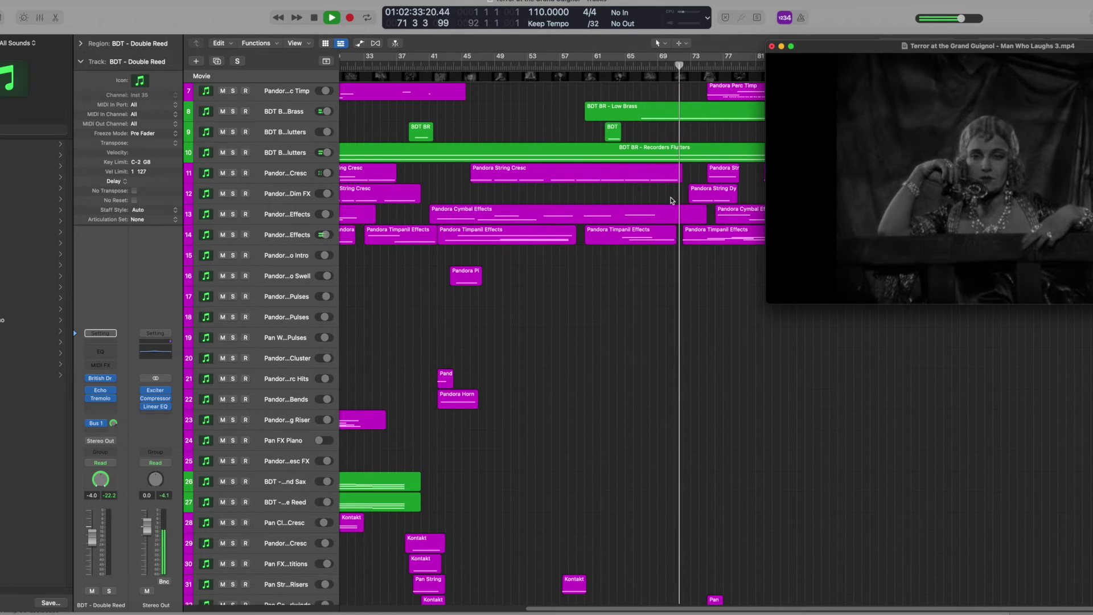
{"action": "scroll", "coordinate": [672, 201], "scroll_direction": "down", "scroll_amount": 1}
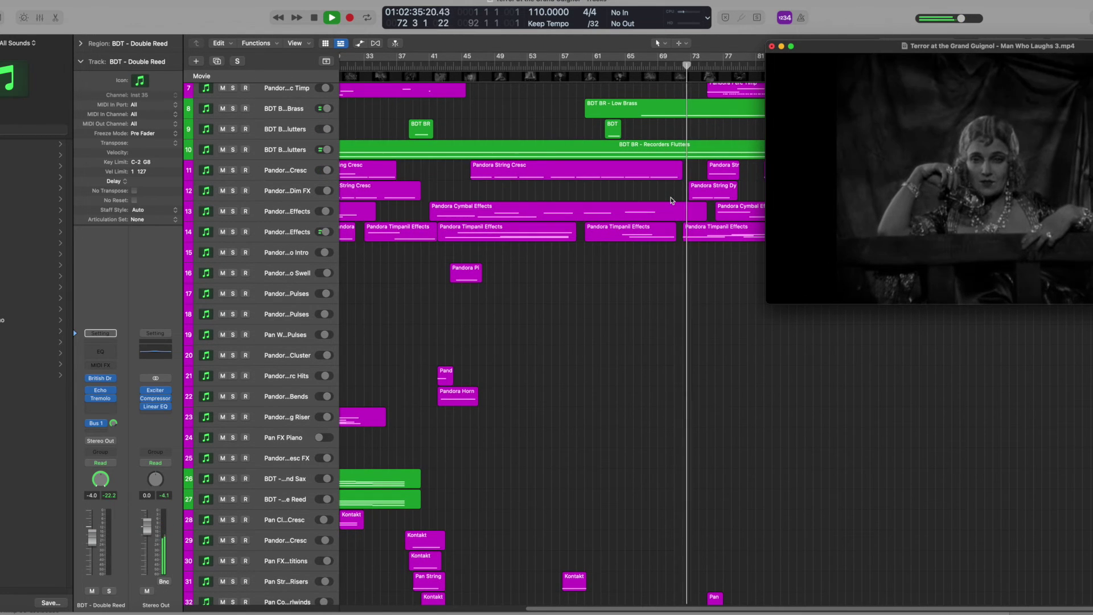
{"action": "scroll", "coordinate": [672, 200], "scroll_direction": "down", "scroll_amount": 10}
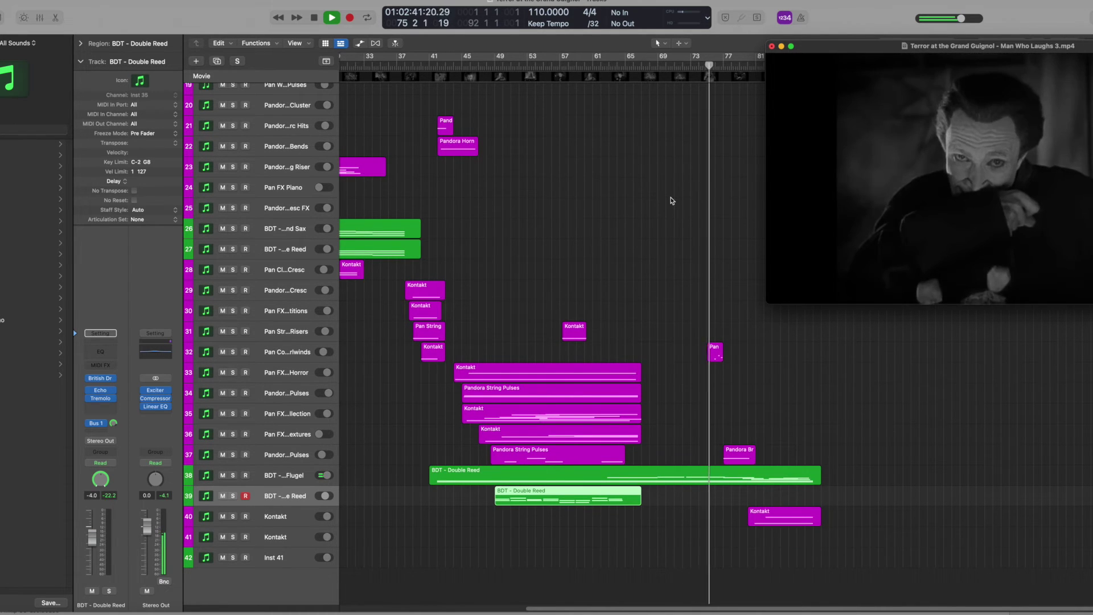
{"action": "scroll", "coordinate": [672, 200], "scroll_direction": "down", "scroll_amount": 1}
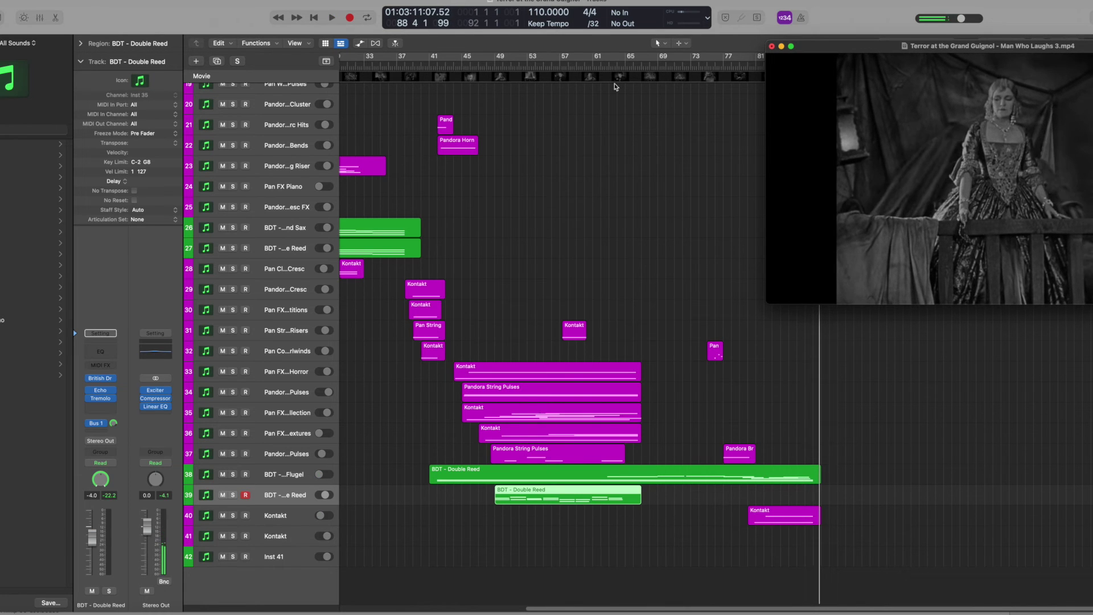
Solo the BDT tracks 8, 9, 10 and 38 and play them from bar 63.
{"action": "left_click", "coordinate": [608, 65]}
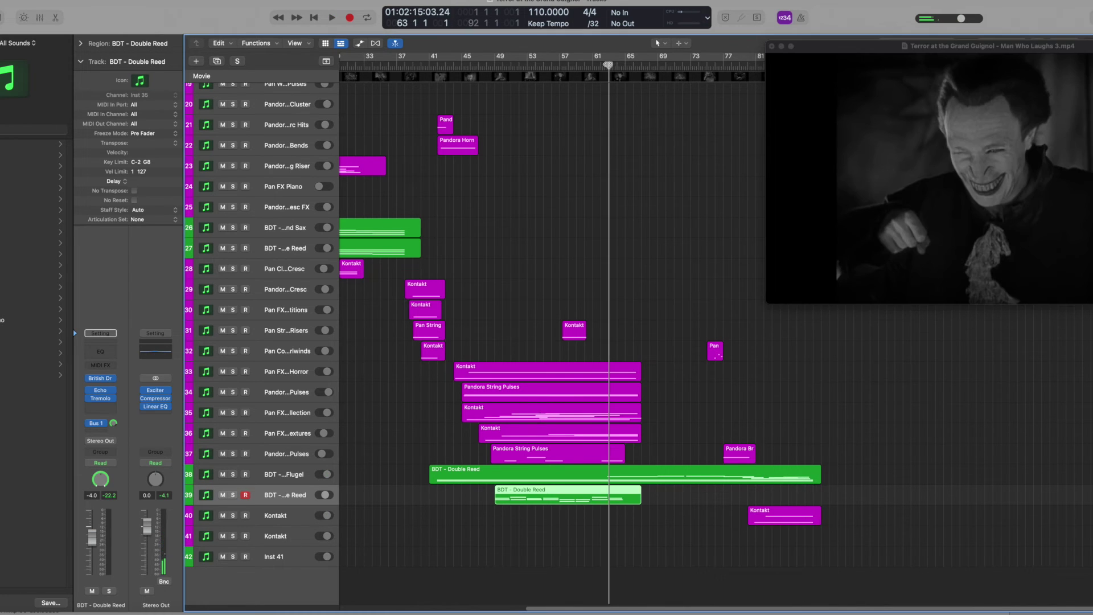
{"action": "left_click", "coordinate": [233, 474]}
{"action": "scroll", "coordinate": [384, 323], "scroll_direction": "up", "scroll_amount": 10}
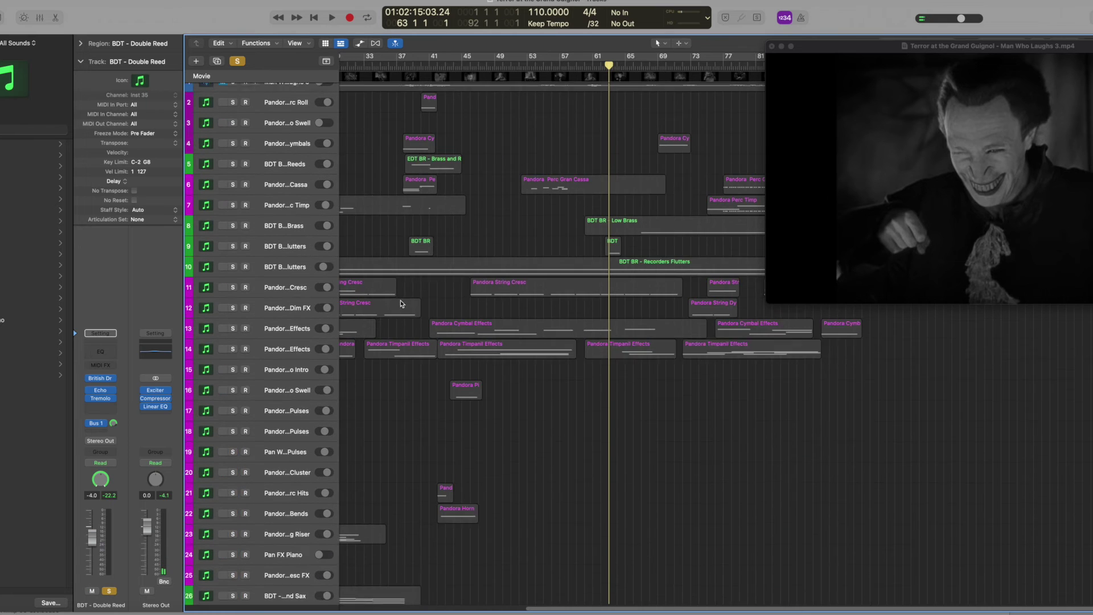
{"action": "left_click", "coordinate": [232, 277]}
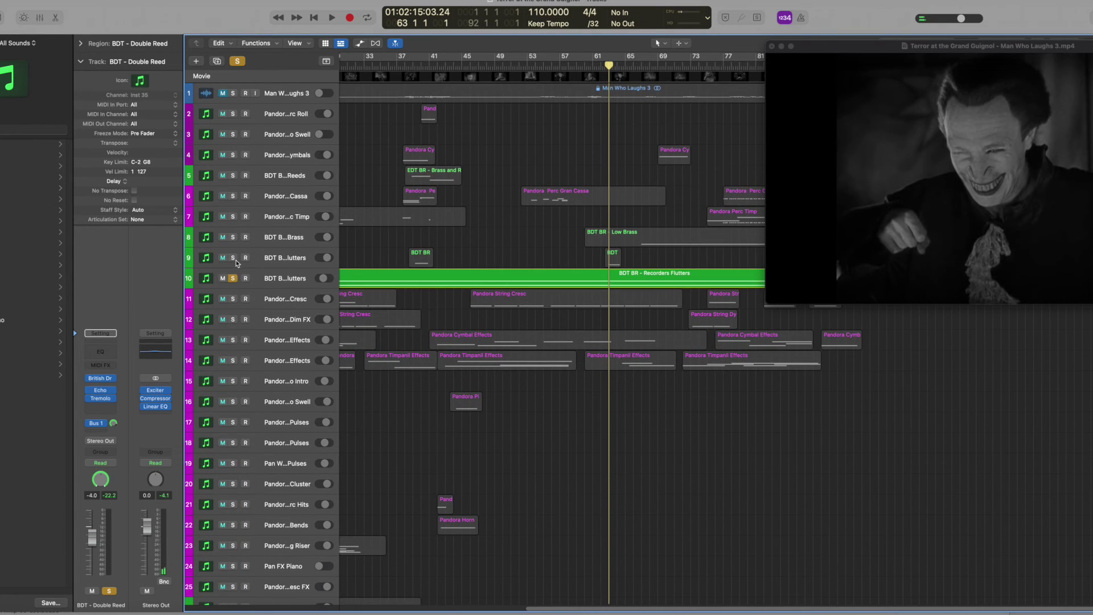
{"action": "left_click", "coordinate": [233, 238]}
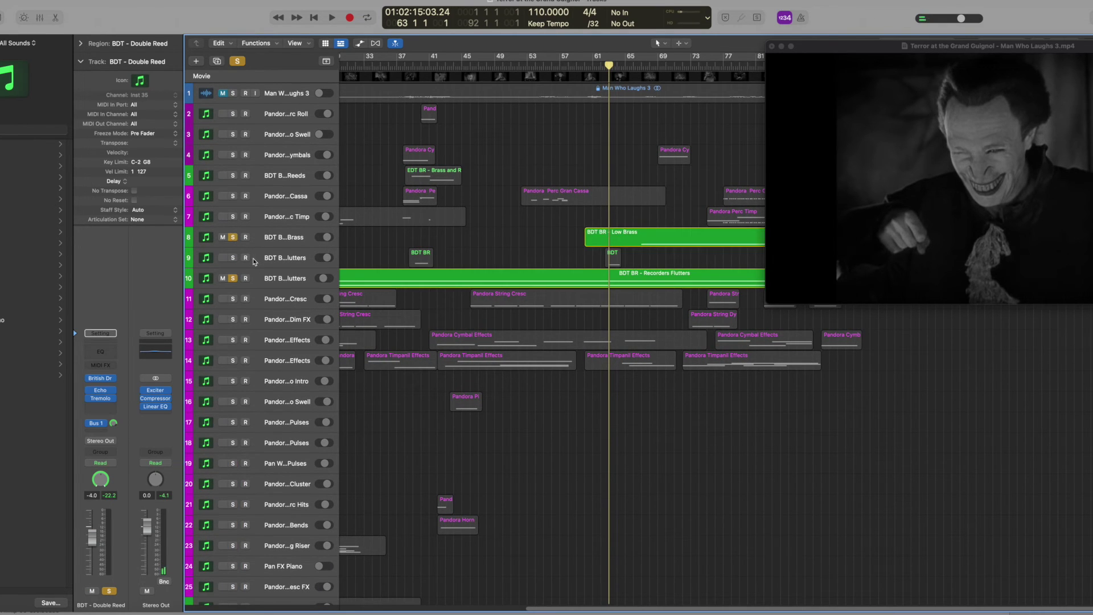
{"action": "key", "text": "space"}
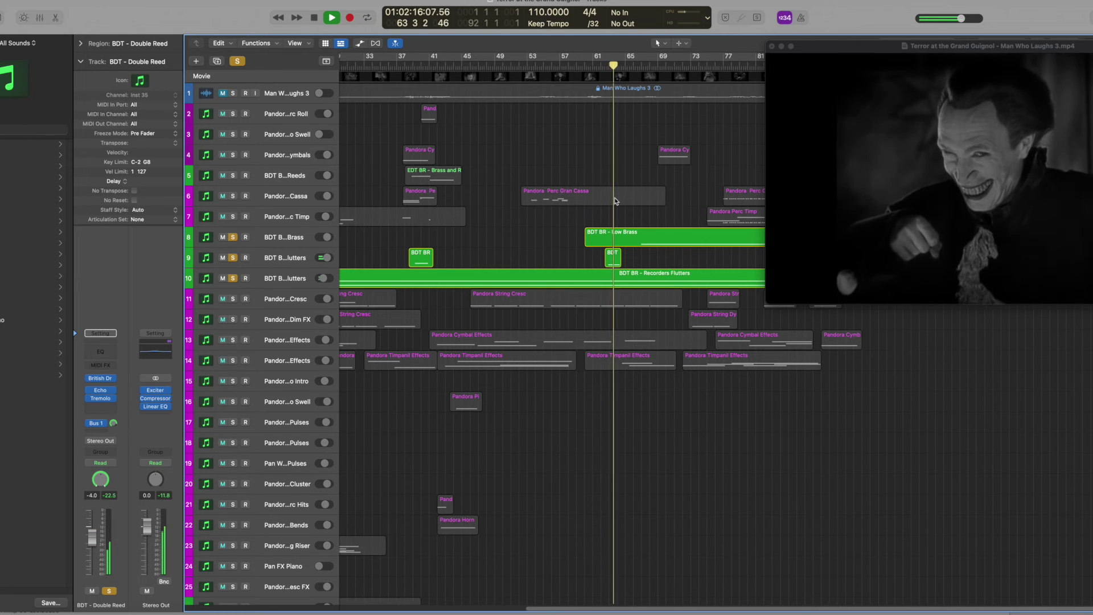
Follow the soloed brass, flutters and Flugel regions across the track list during playback from bar 63 to 70.
{"action": "scroll", "coordinate": [616, 201], "scroll_direction": "down", "scroll_amount": 3}
{"action": "scroll", "coordinate": [615, 200], "scroll_direction": "down", "scroll_amount": 1}
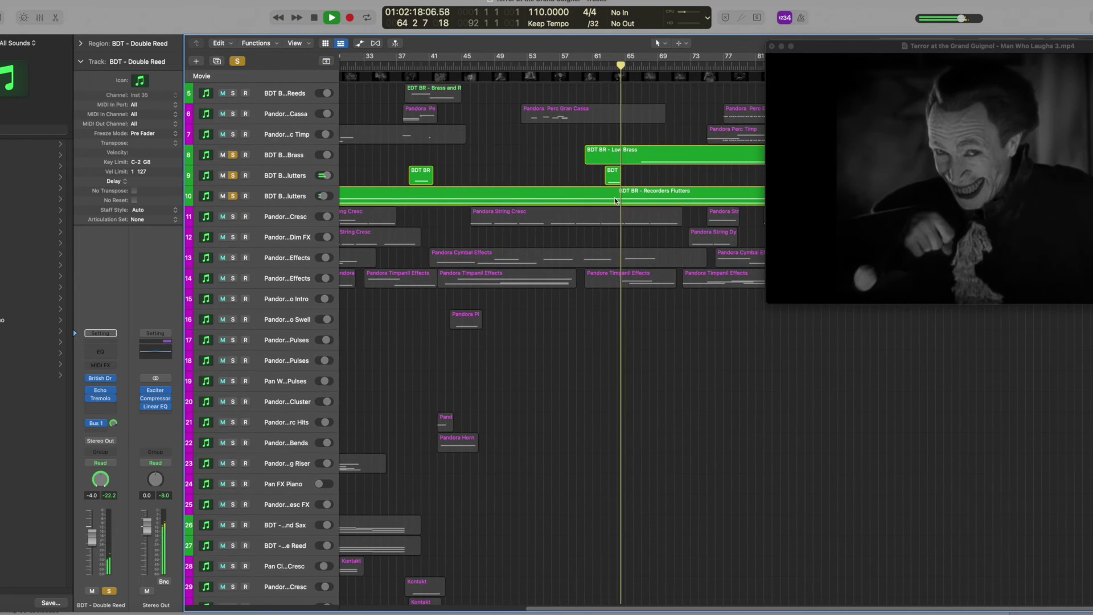
{"action": "scroll", "coordinate": [615, 200], "scroll_direction": "down", "scroll_amount": 1}
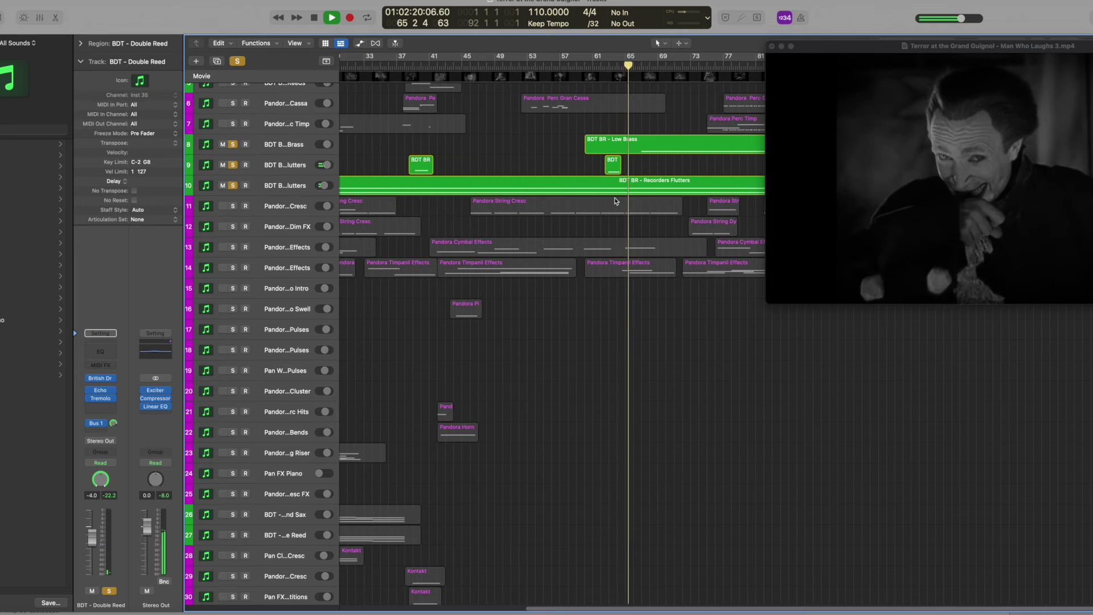
{"action": "scroll", "coordinate": [615, 200], "scroll_direction": "down", "scroll_amount": 1}
{"action": "scroll", "coordinate": [615, 200], "scroll_direction": "down", "scroll_amount": 2}
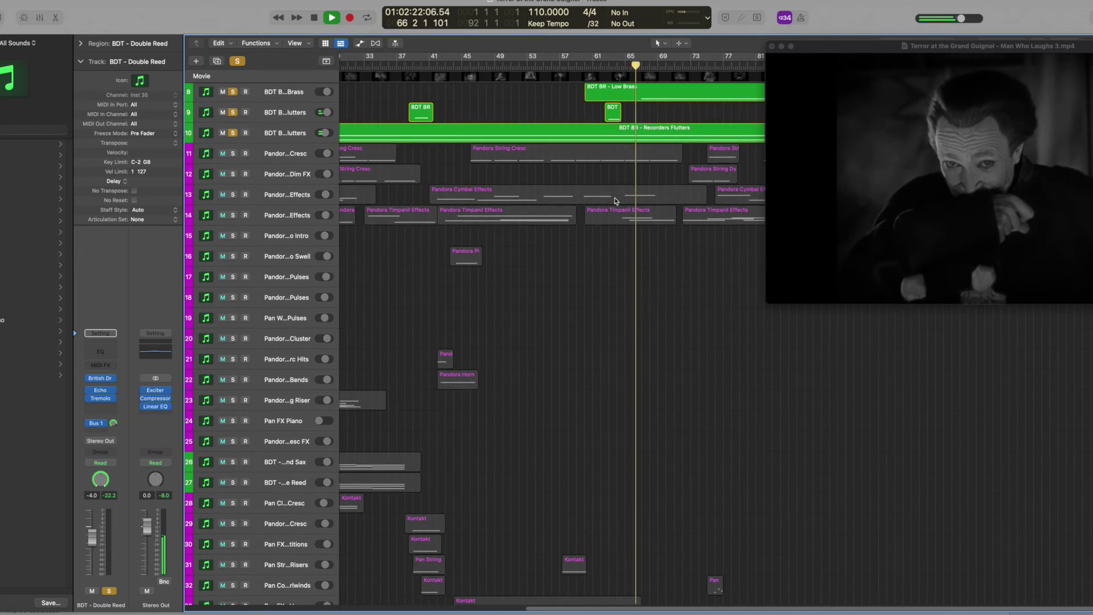
{"action": "scroll", "coordinate": [615, 200], "scroll_direction": "down", "scroll_amount": 1}
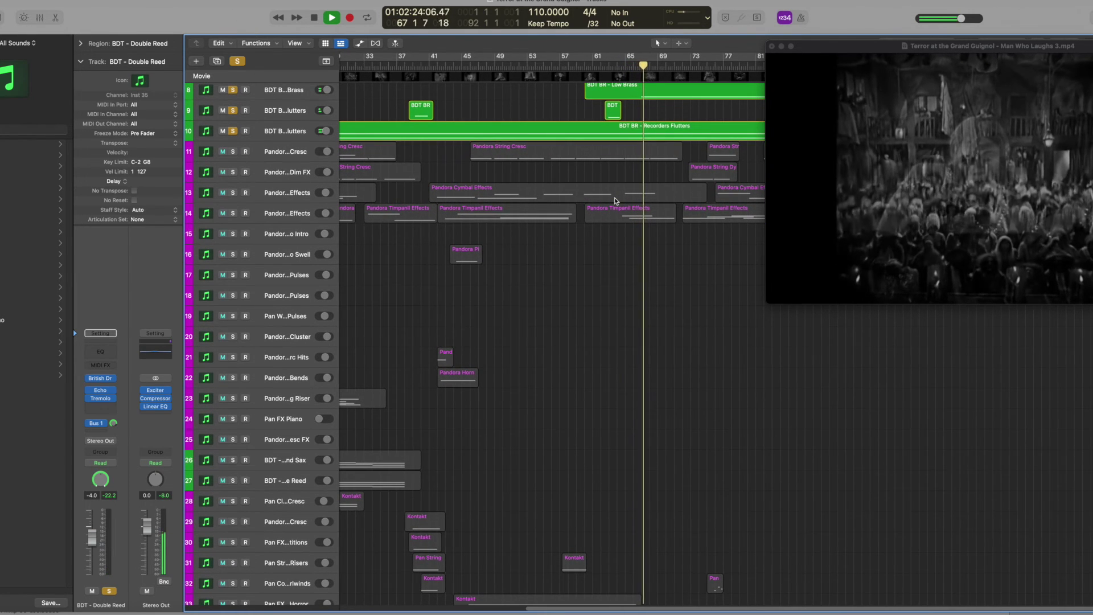
{"action": "scroll", "coordinate": [616, 200], "scroll_direction": "down", "scroll_amount": 10}
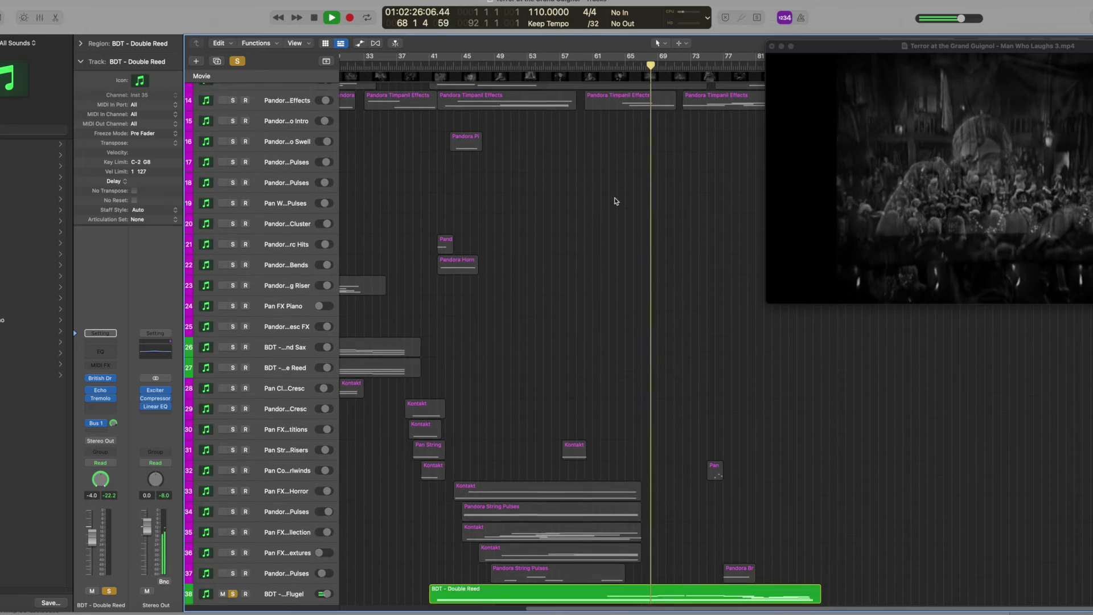
{"action": "scroll", "coordinate": [615, 201], "scroll_direction": "down", "scroll_amount": 2}
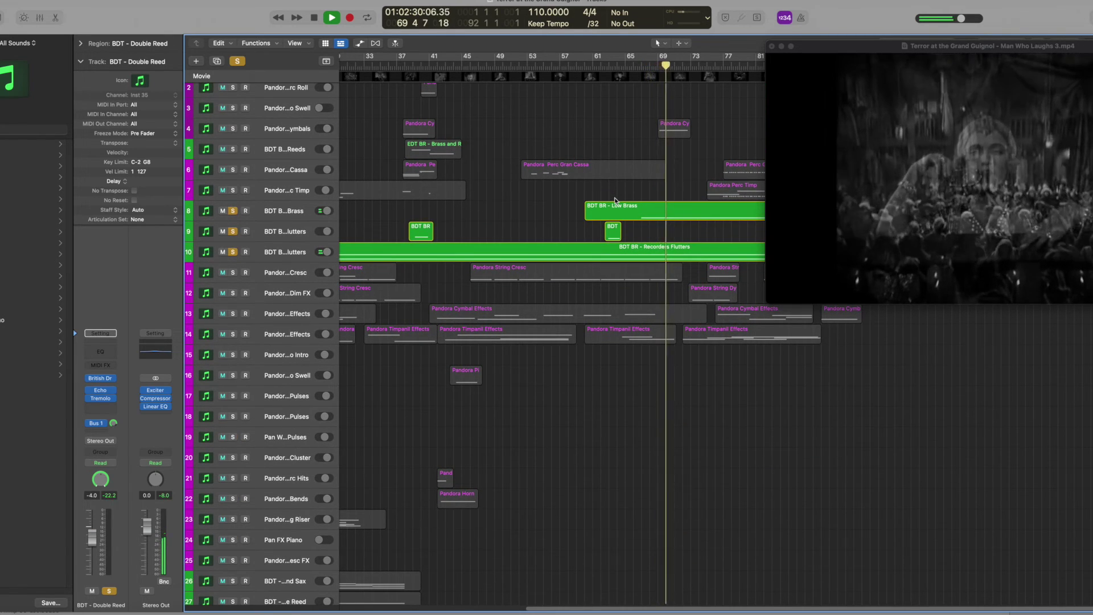
{"action": "scroll", "coordinate": [615, 201], "scroll_direction": "down", "scroll_amount": 3}
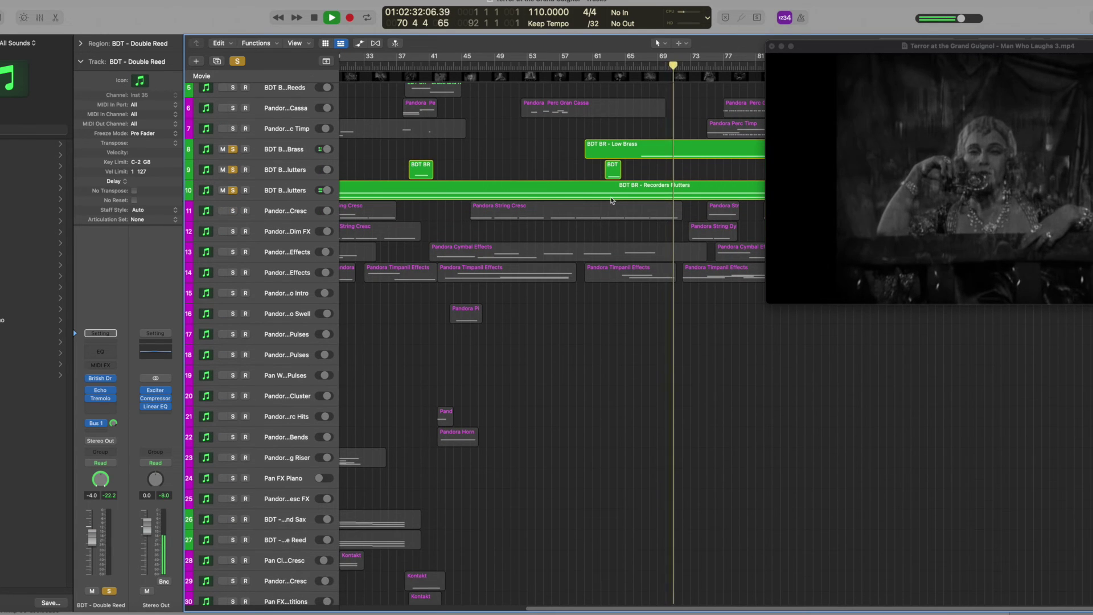
Examine the Brass Ensemble patch in the British Drama Toolkit on the Low Brass track 8 and close the instrument.
{"action": "left_click", "coordinate": [193, 151]}
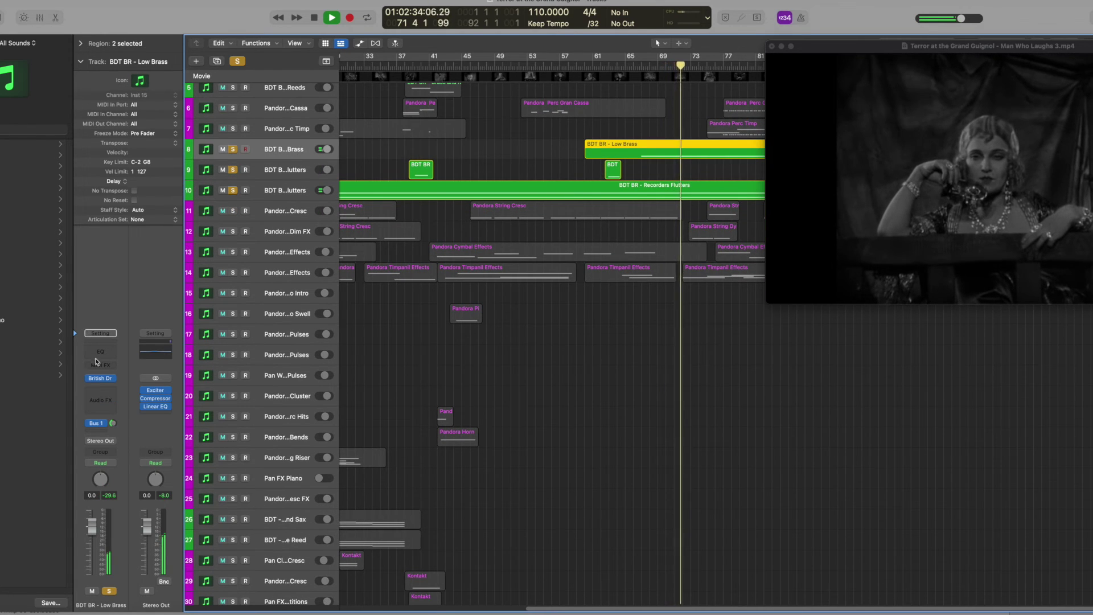
{"action": "mouse_move", "coordinate": [101, 382]}
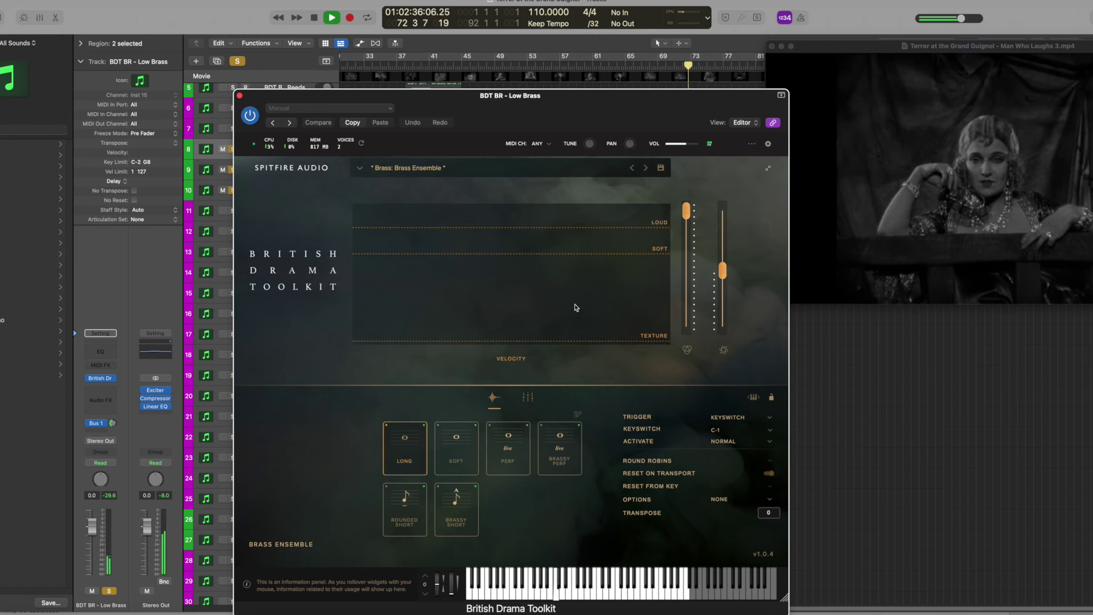
{"action": "left_click", "coordinate": [238, 96]}
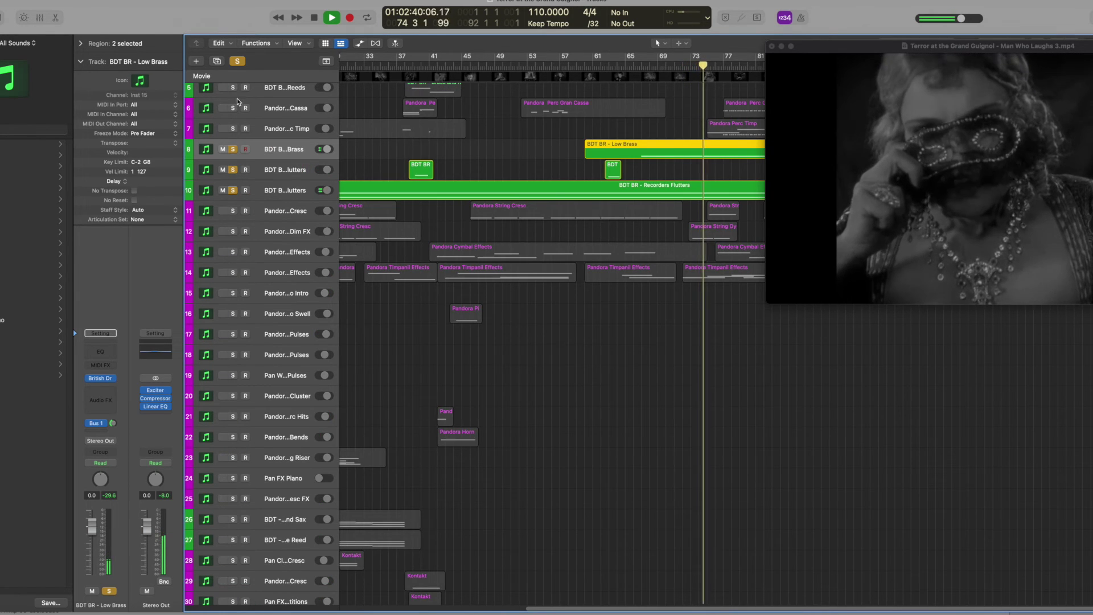
Solo the Low Brass track 8 and the flutters track 10 and audition them from bar 66.
{"action": "left_click", "coordinate": [199, 176]}
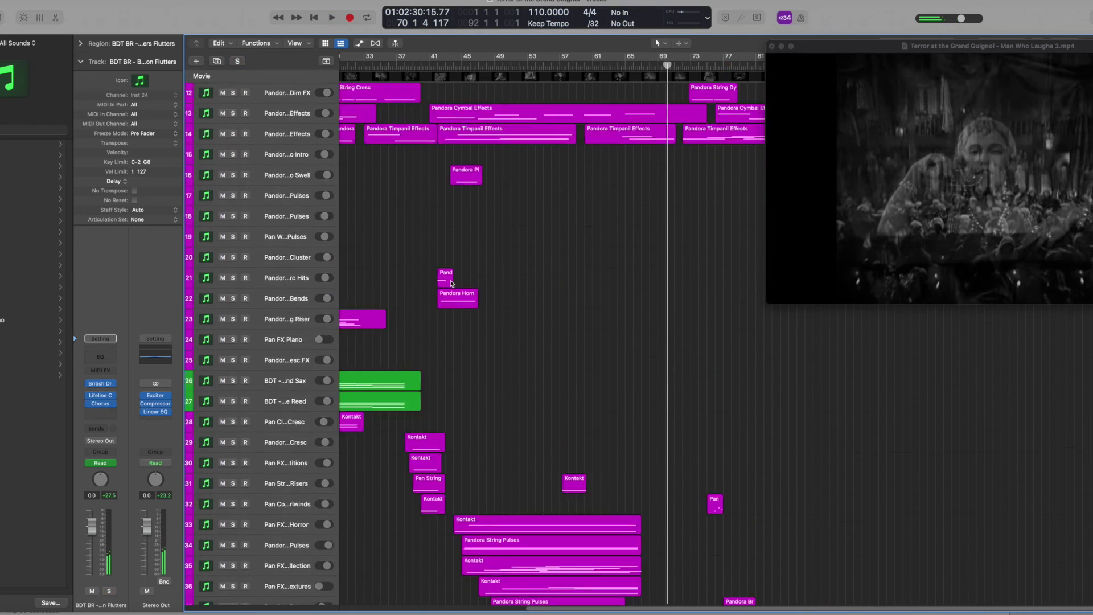
{"action": "scroll", "coordinate": [508, 208], "scroll_direction": "up", "scroll_amount": 8}
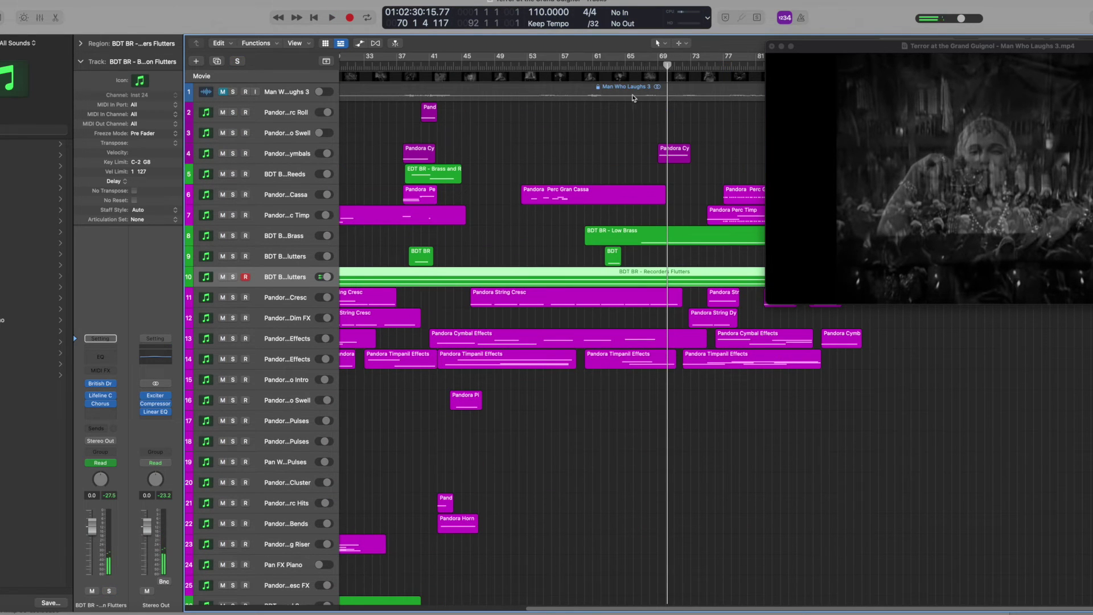
{"action": "left_click", "coordinate": [633, 65]}
{"action": "scroll", "coordinate": [255, 202], "scroll_direction": "down", "scroll_amount": 1}
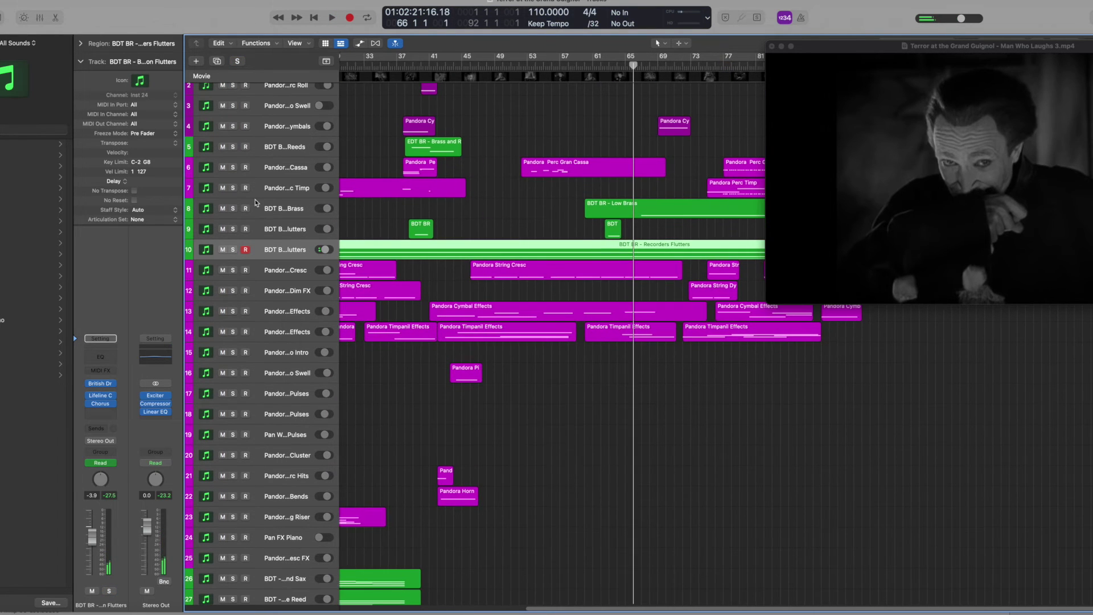
{"action": "left_click", "coordinate": [232, 209]}
{"action": "left_click", "coordinate": [232, 249]}
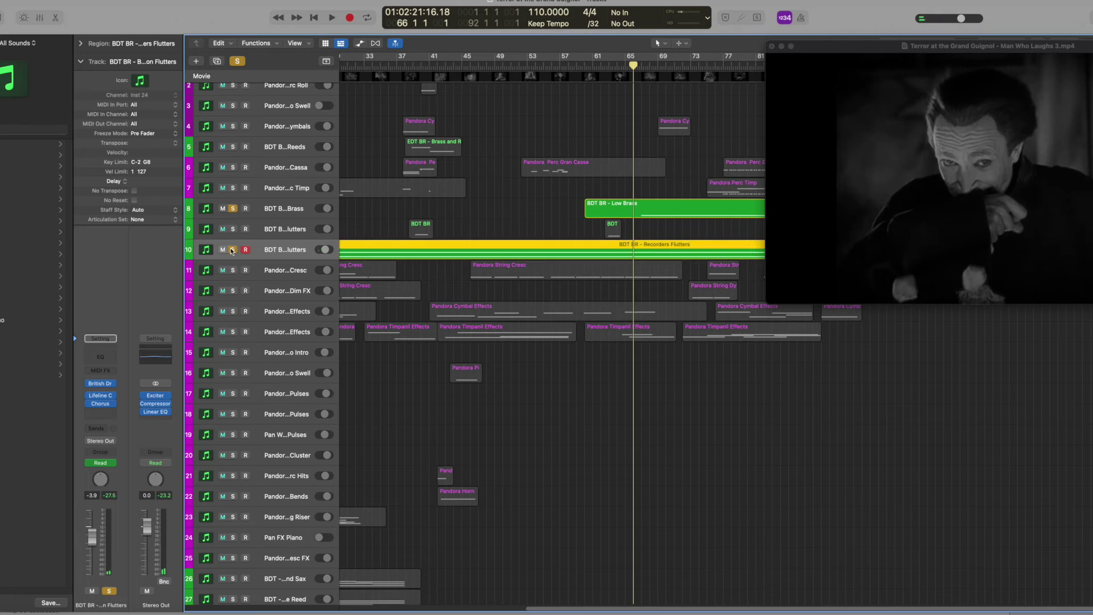
{"action": "key", "text": "space"}
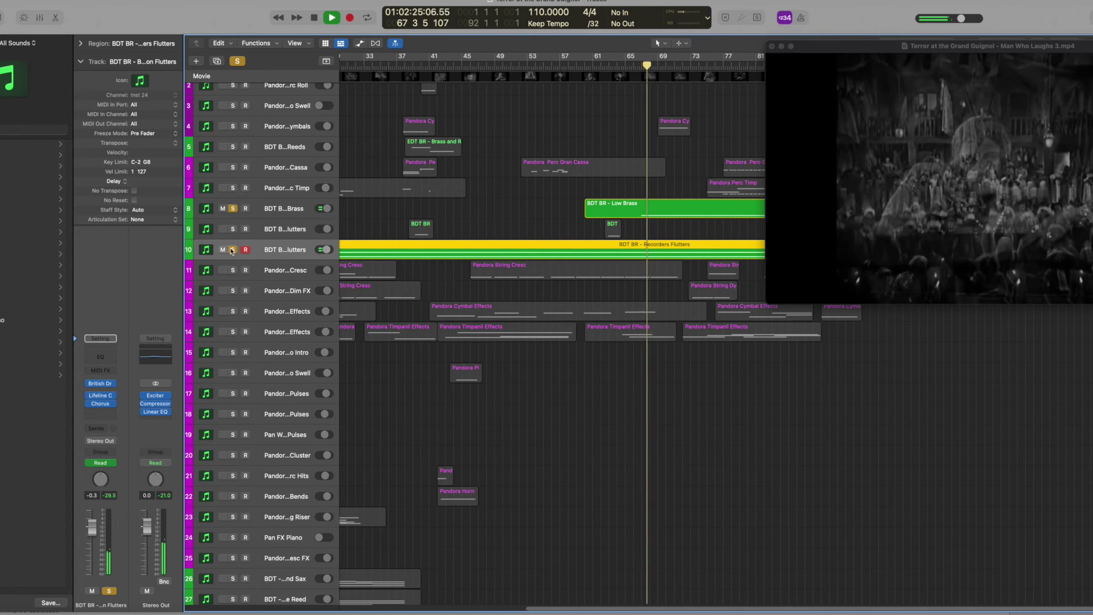
Solo the Sax and Flugel track 38, select it and resume playback from around bar 68.
{"action": "scroll", "coordinate": [230, 254], "scroll_direction": "down", "scroll_amount": 10}
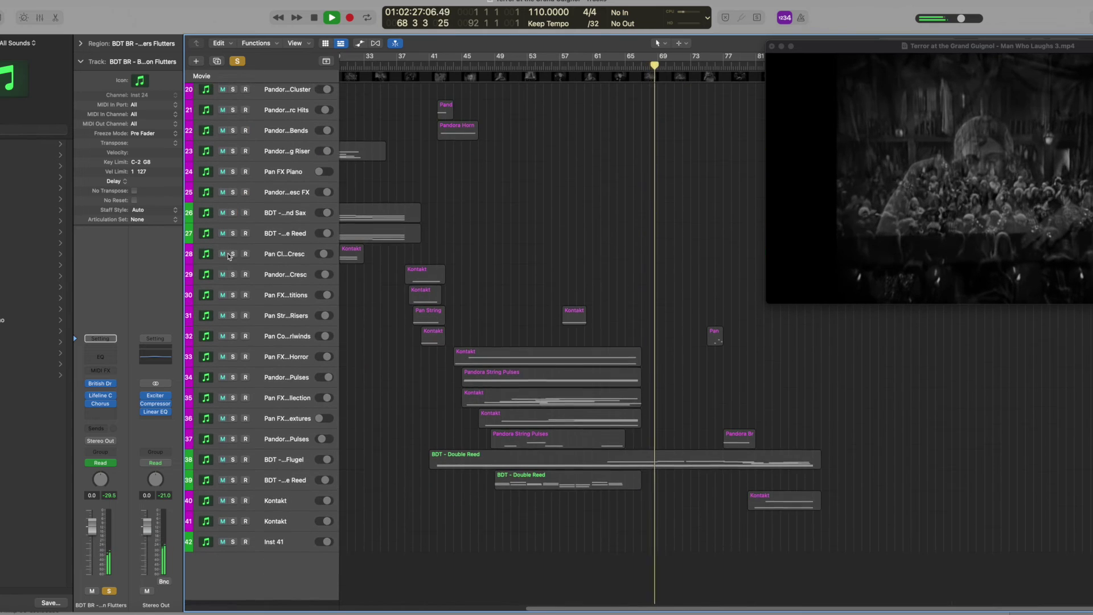
{"action": "key", "text": "space"}
{"action": "left_click", "coordinate": [233, 464]}
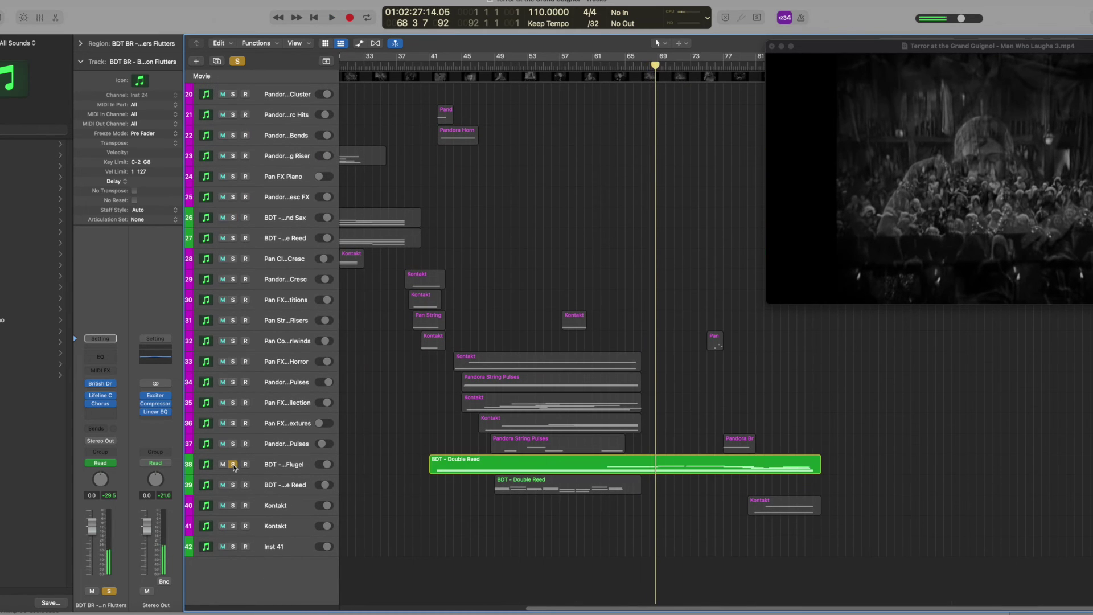
{"action": "left_click", "coordinate": [199, 465]}
{"action": "key", "text": "space"}
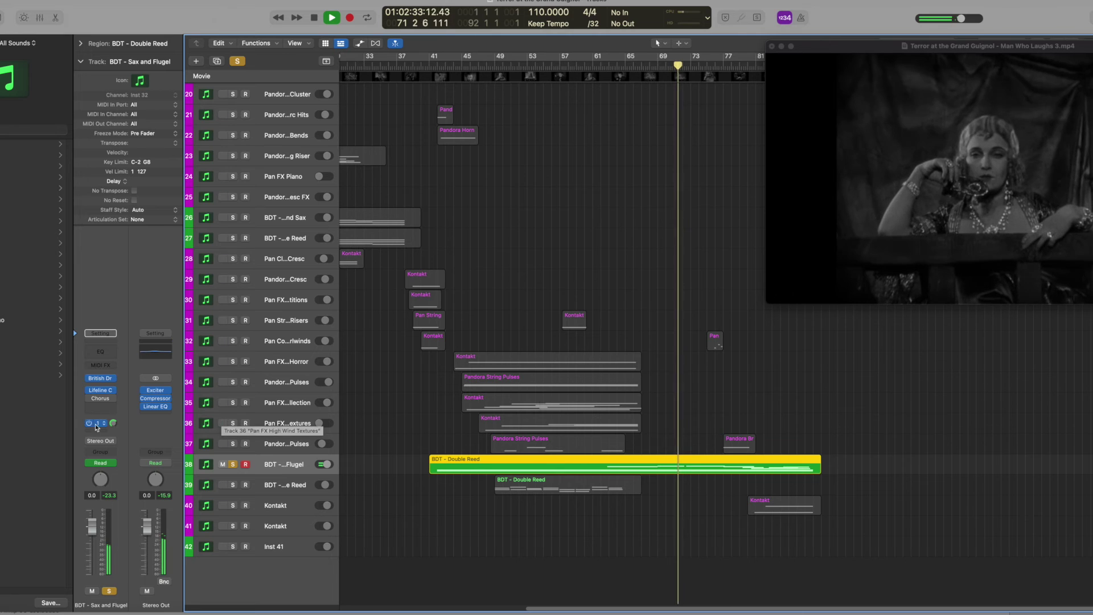
Examine the Saxes and Flugel combi in the British Drama Toolkit on track 38 and close the instrument.
{"action": "mouse_move", "coordinate": [98, 380]}
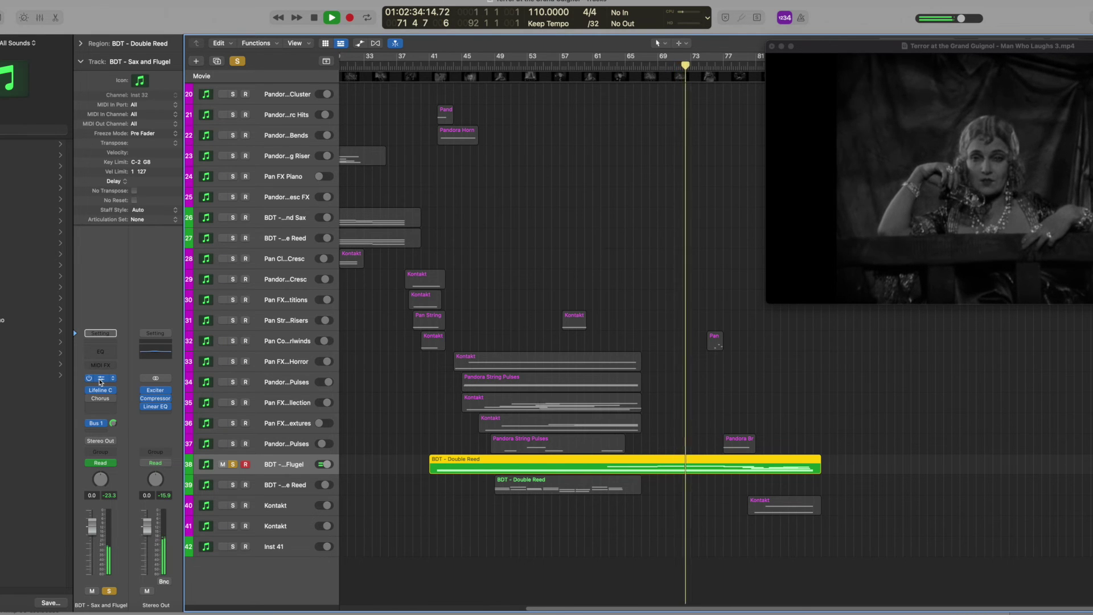
{"action": "left_click", "coordinate": [101, 381]}
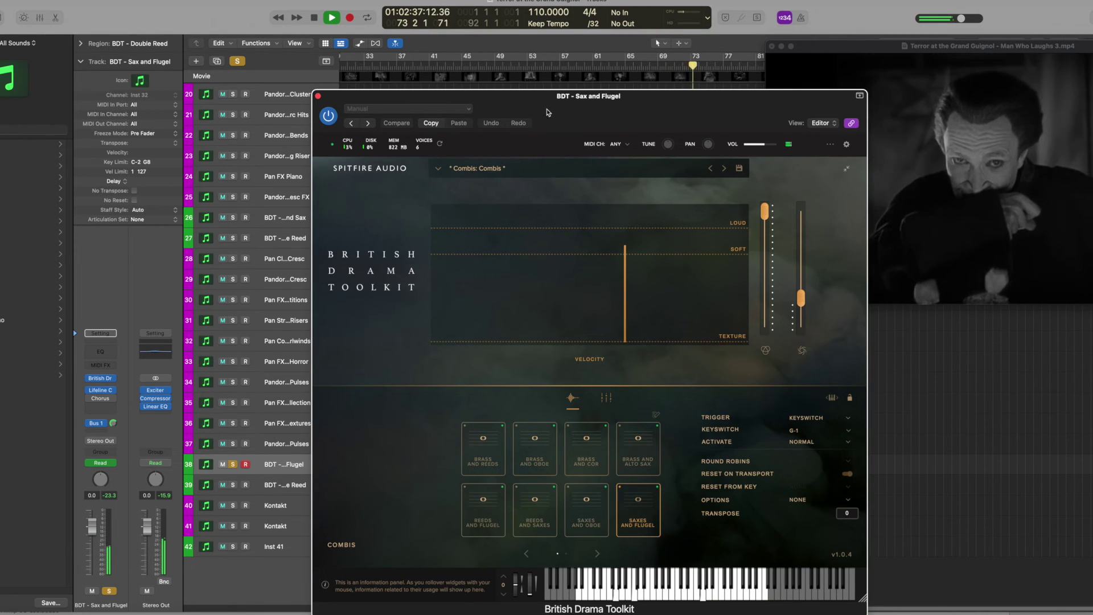
{"action": "left_click_drag", "start_coordinate": [548, 113], "coordinate": [343, 111]}
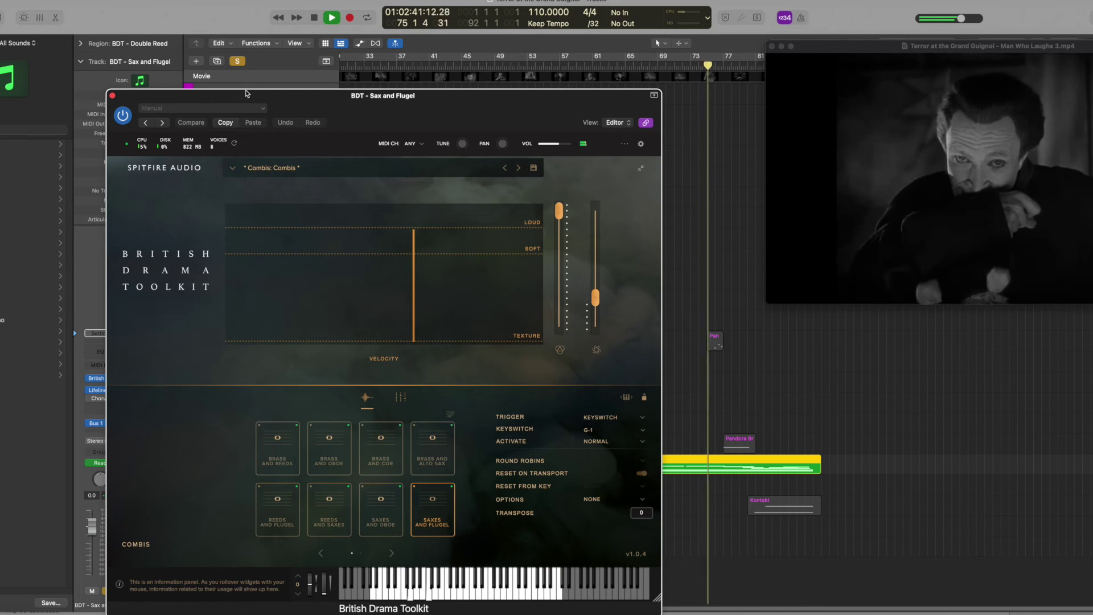
{"action": "left_click", "coordinate": [112, 95]}
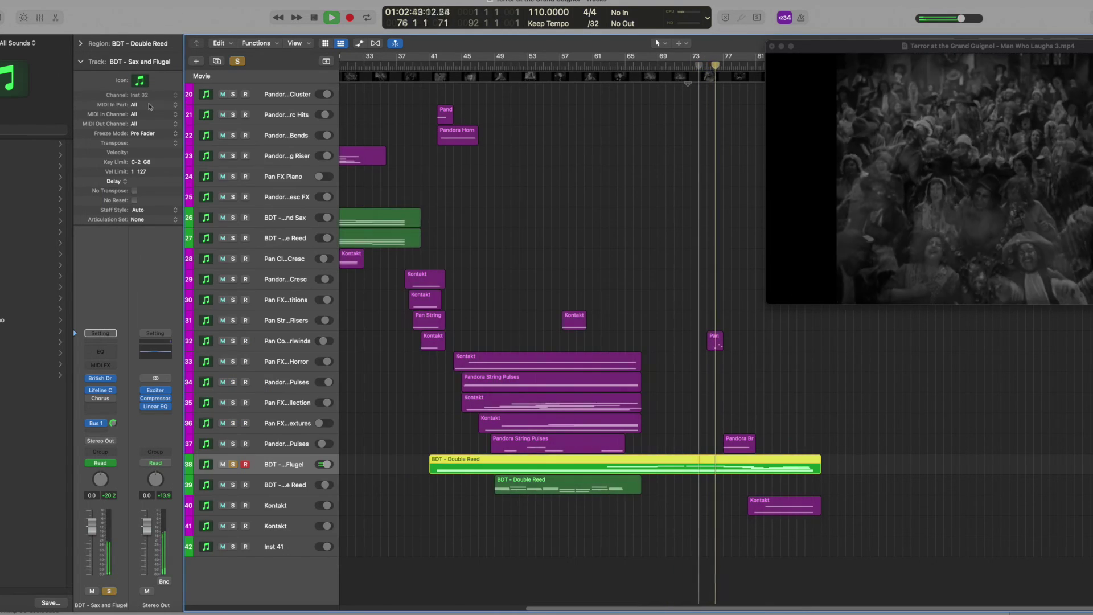
Play the full arrangement without solos into bar 78 and solo the Pandora Brass Pulses track 37.
{"action": "key", "text": "space"}
{"action": "key", "text": "space"}
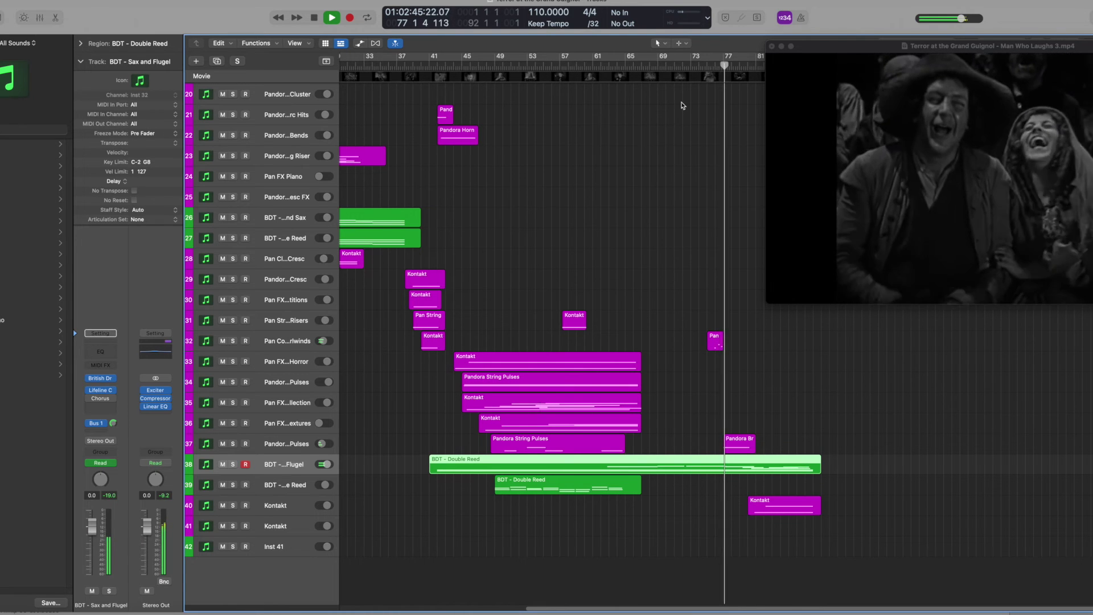
{"action": "left_click", "coordinate": [271, 444]}
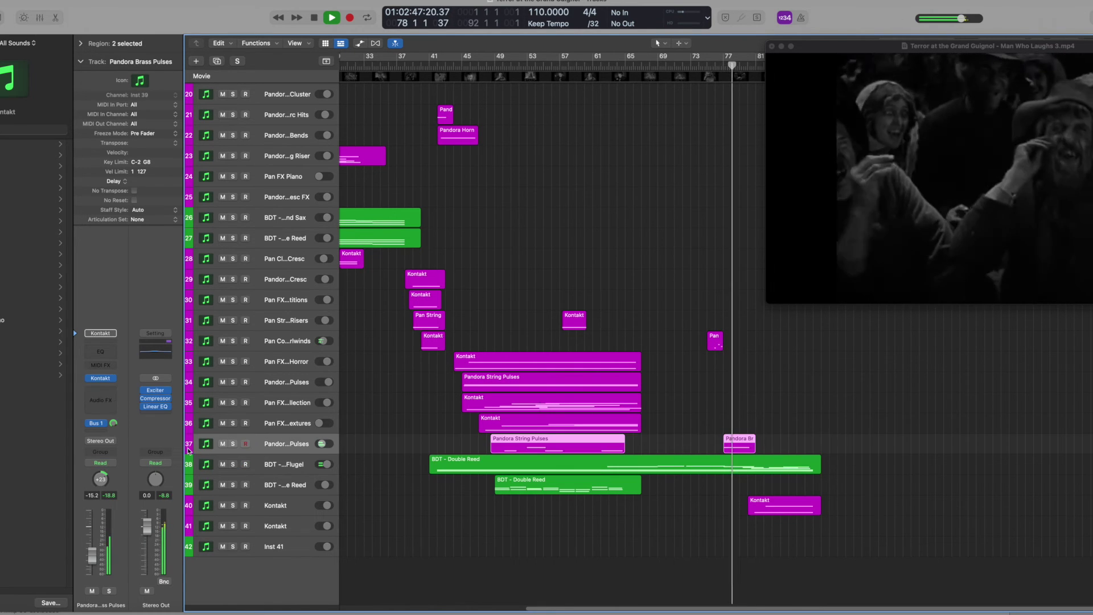
{"action": "left_click", "coordinate": [232, 447]}
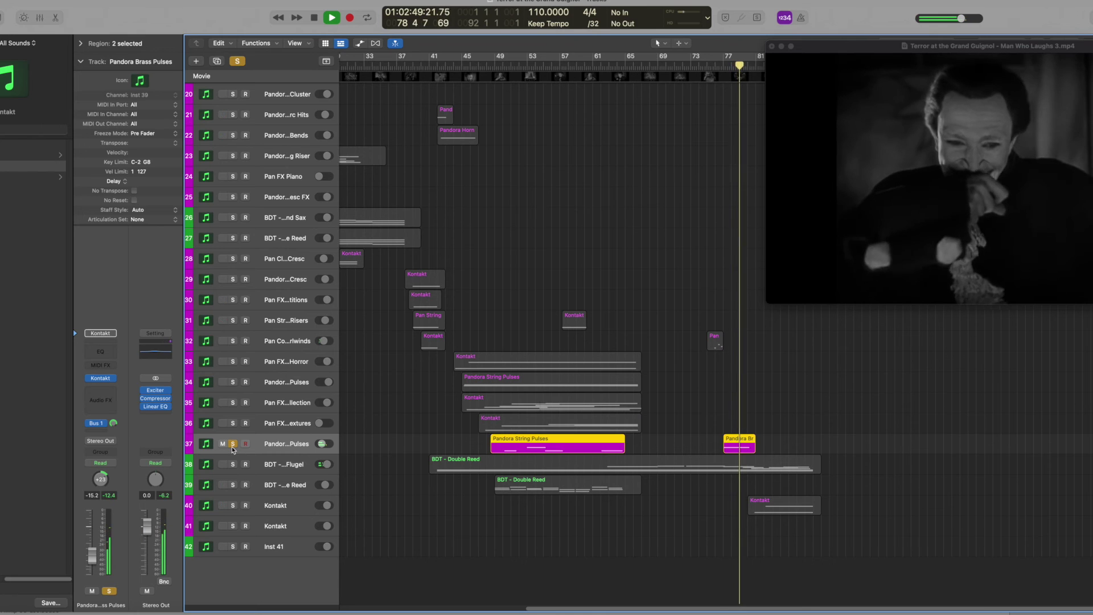
Audition the soloed Pandora Brass Pulses track 37 up to bar 79, clear its solo and resume playback of the full arrangement.
{"action": "left_click", "coordinate": [723, 65]}
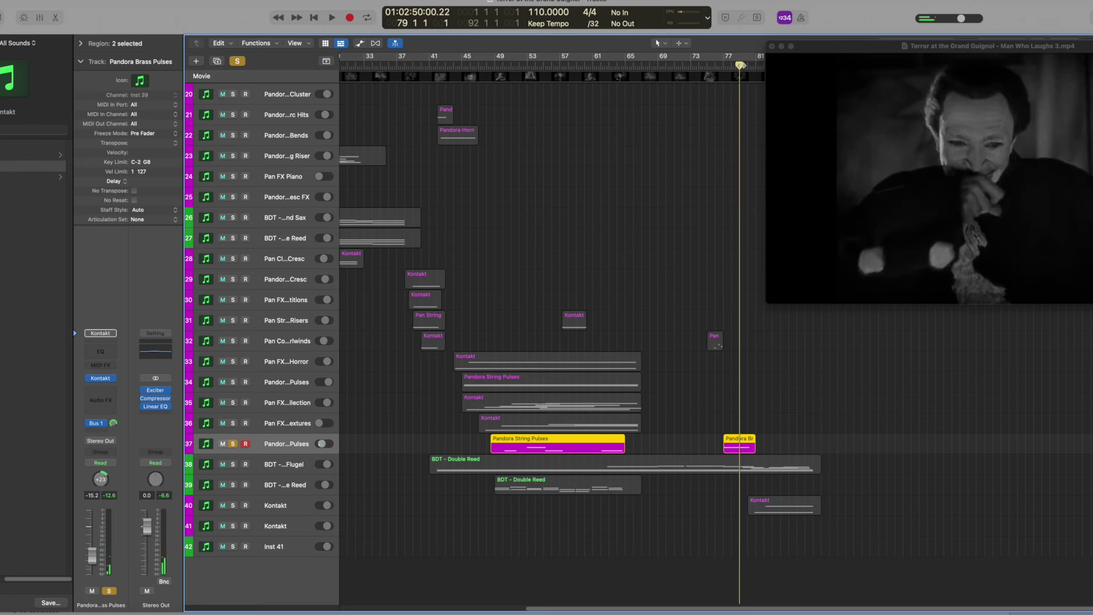
{"action": "key", "text": "space"}
{"action": "left_click_drag", "start_coordinate": [739, 65], "coordinate": [736, 69]}
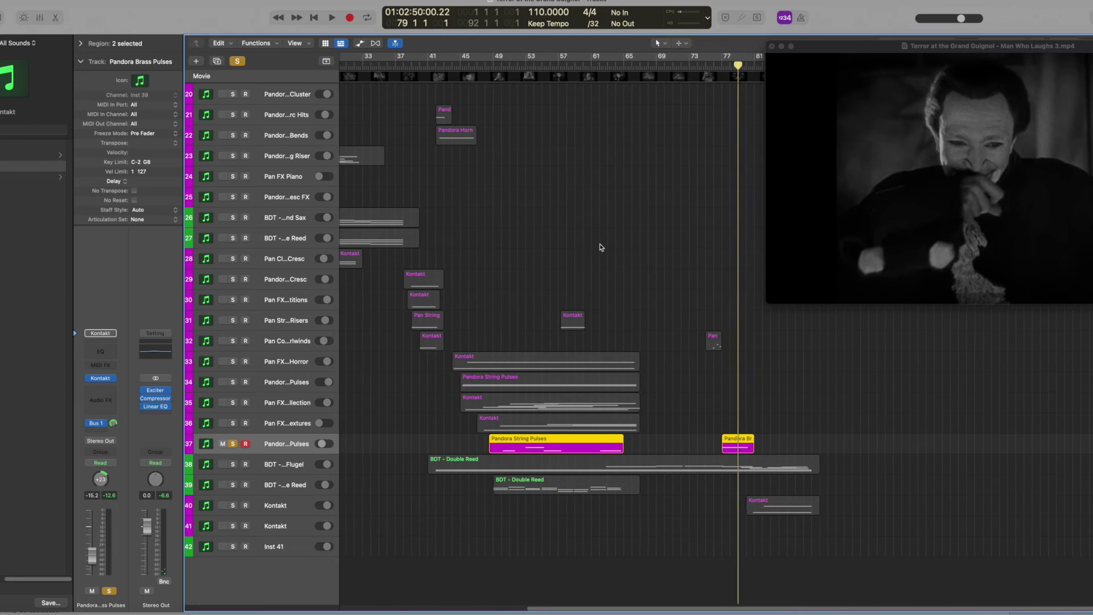
{"action": "key", "text": "s"}
{"action": "key", "text": "space"}
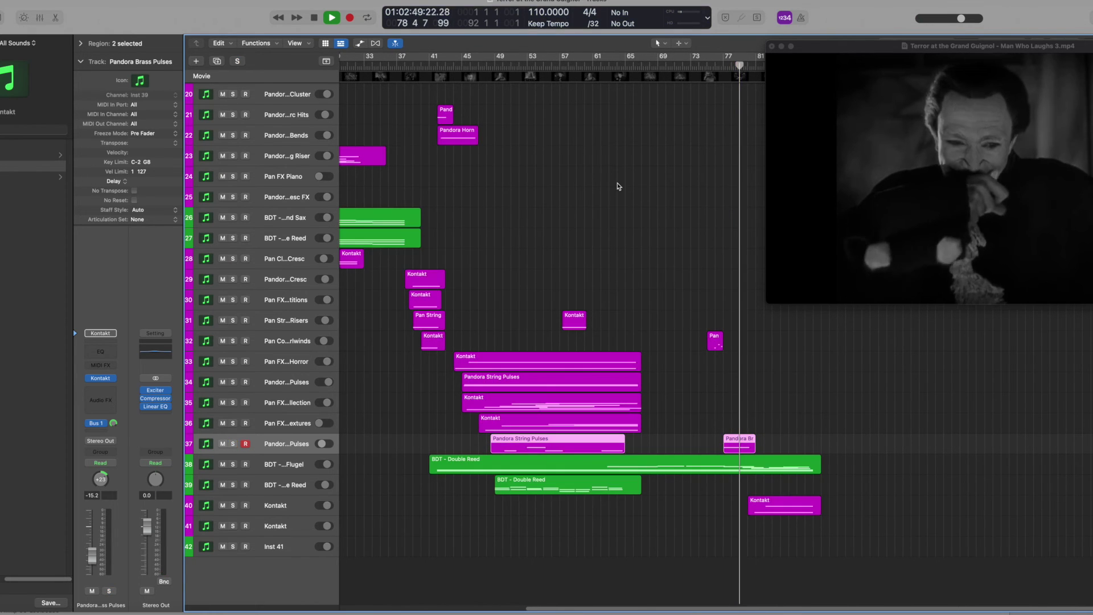
Solo the Pandora Timpani Effects track 14 and Cymbal Effects track 13 and audition them from around bar 75.
{"action": "scroll", "coordinate": [616, 185], "scroll_direction": "up", "scroll_amount": 3}
{"action": "scroll", "coordinate": [616, 186], "scroll_direction": "up", "scroll_amount": 6}
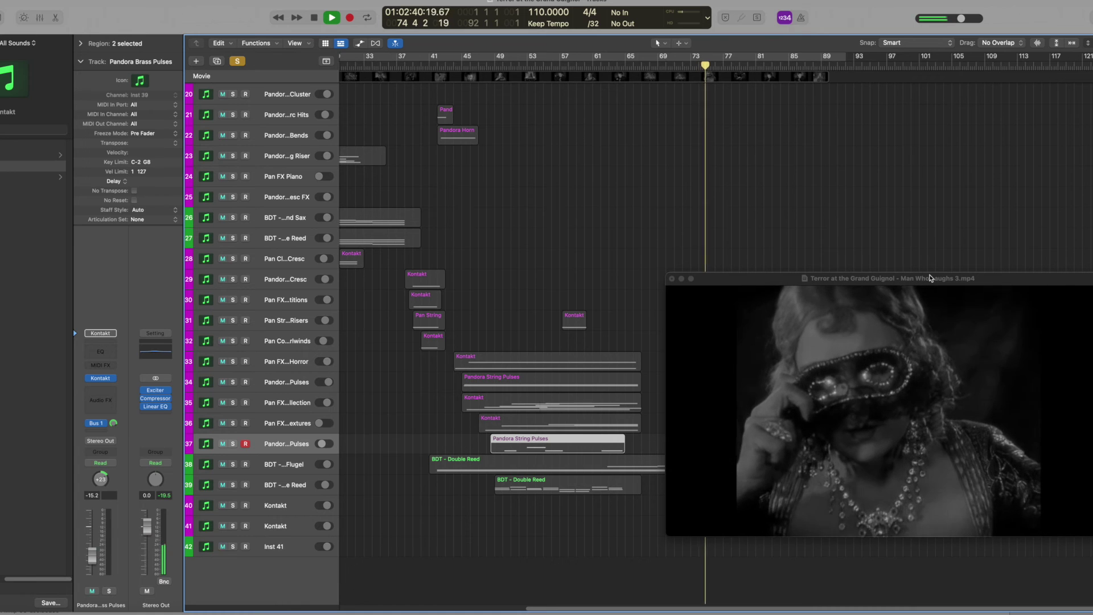
{"action": "scroll", "coordinate": [827, 160], "scroll_direction": "up", "scroll_amount": 6}
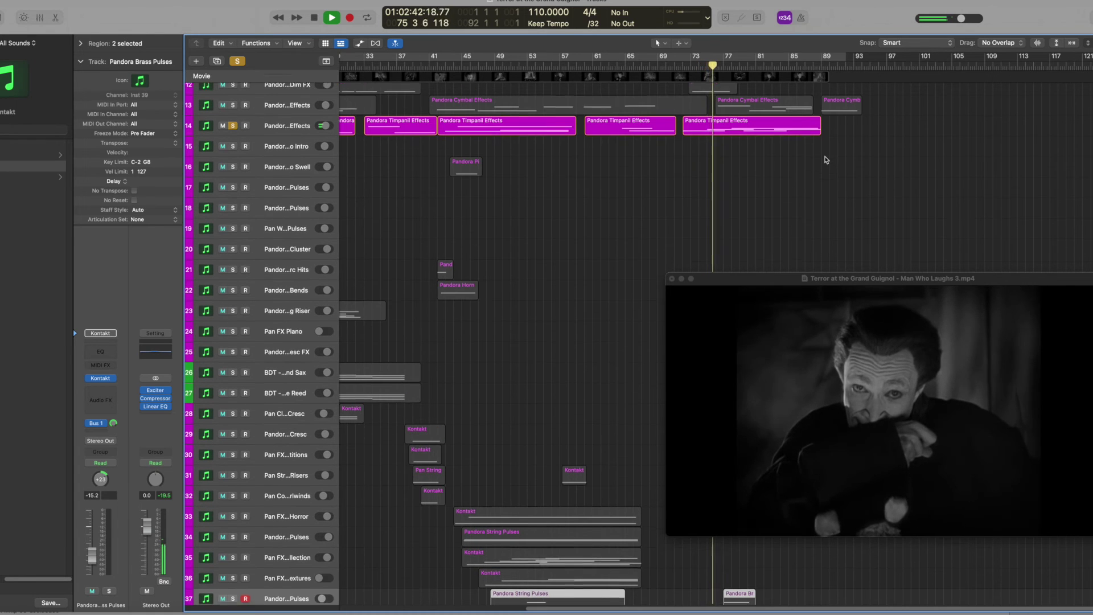
{"action": "scroll", "coordinate": [827, 160], "scroll_direction": "down", "scroll_amount": 4}
{"action": "scroll", "coordinate": [827, 160], "scroll_direction": "up", "scroll_amount": 4}
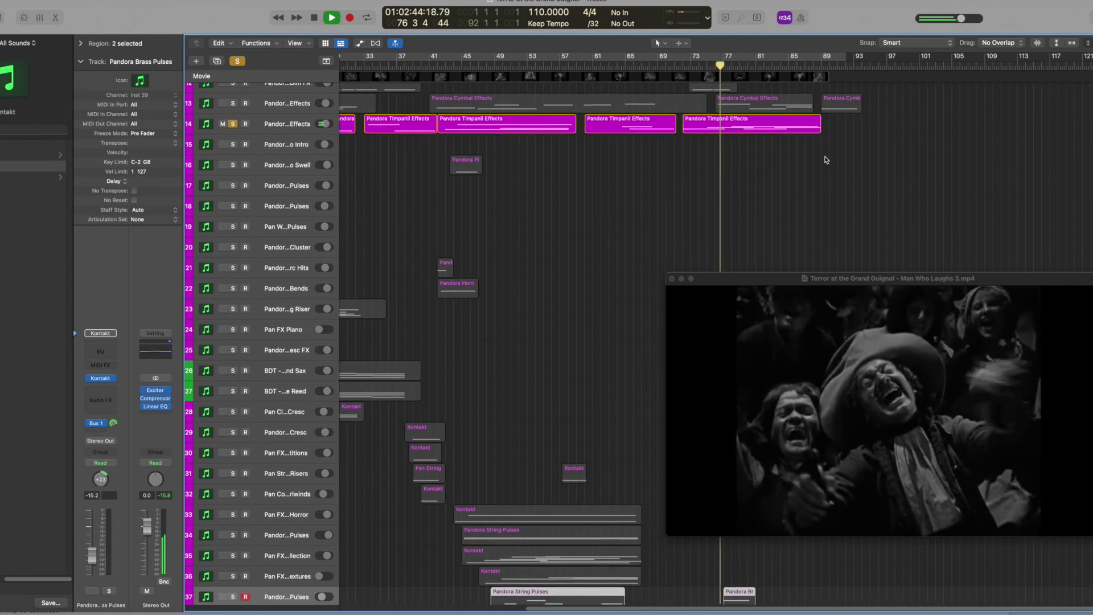
{"action": "left_click", "coordinate": [232, 125]}
{"action": "left_click", "coordinate": [232, 105]}
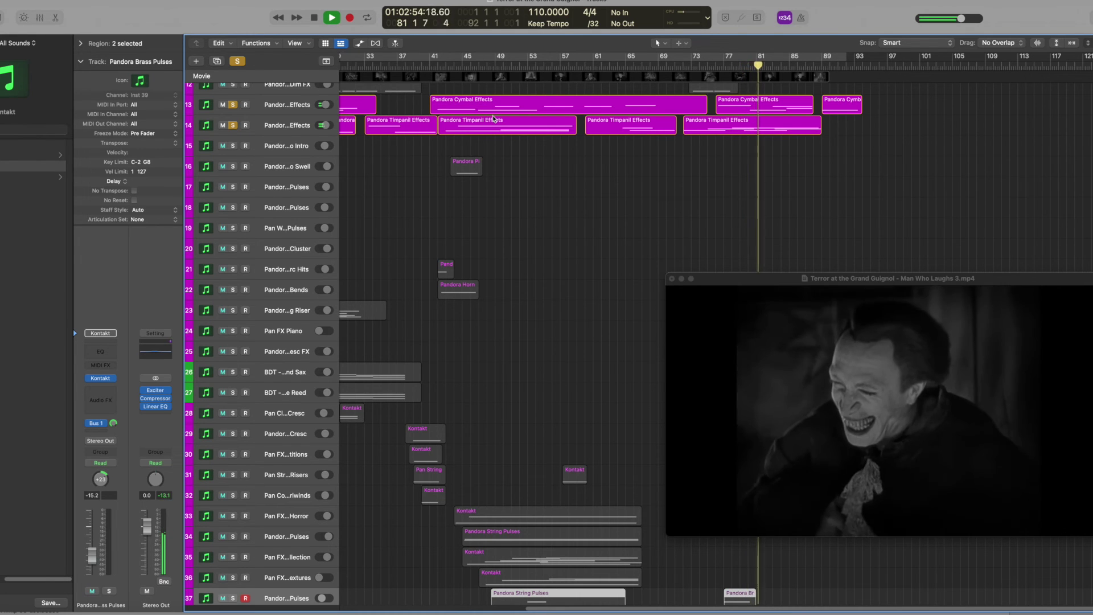
{"action": "scroll", "coordinate": [493, 115], "scroll_direction": "down", "scroll_amount": 1}
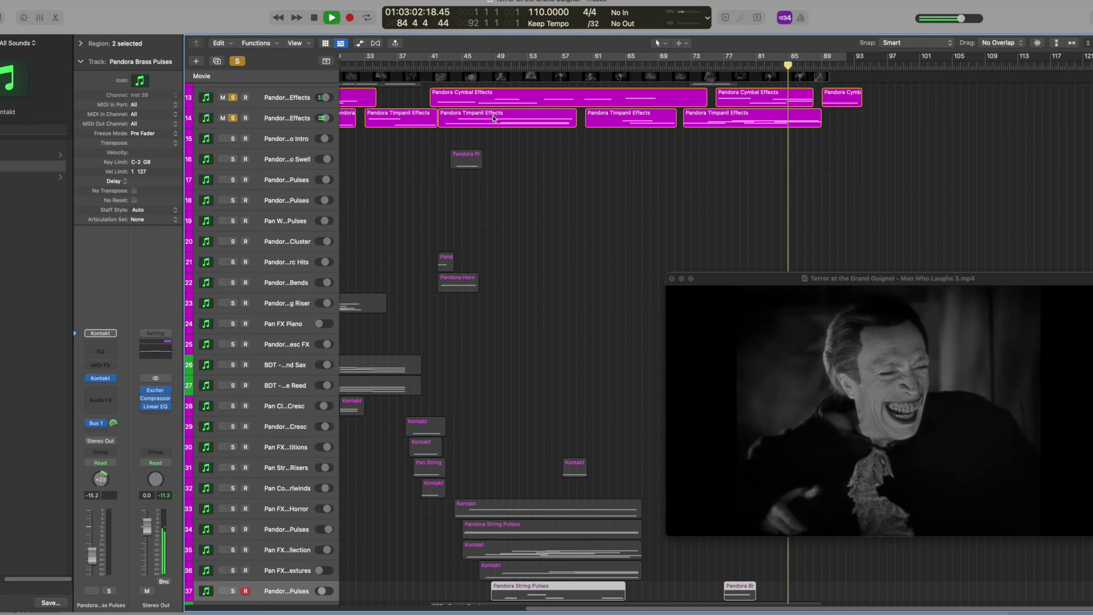
Clear all solos, play the full arrangement to bar 90 with the movie window moved over the middle of the arrangement, and stop playback.
{"action": "left_click", "coordinate": [240, 63]}
{"action": "scroll", "coordinate": [612, 246], "scroll_direction": "down", "scroll_amount": 5}
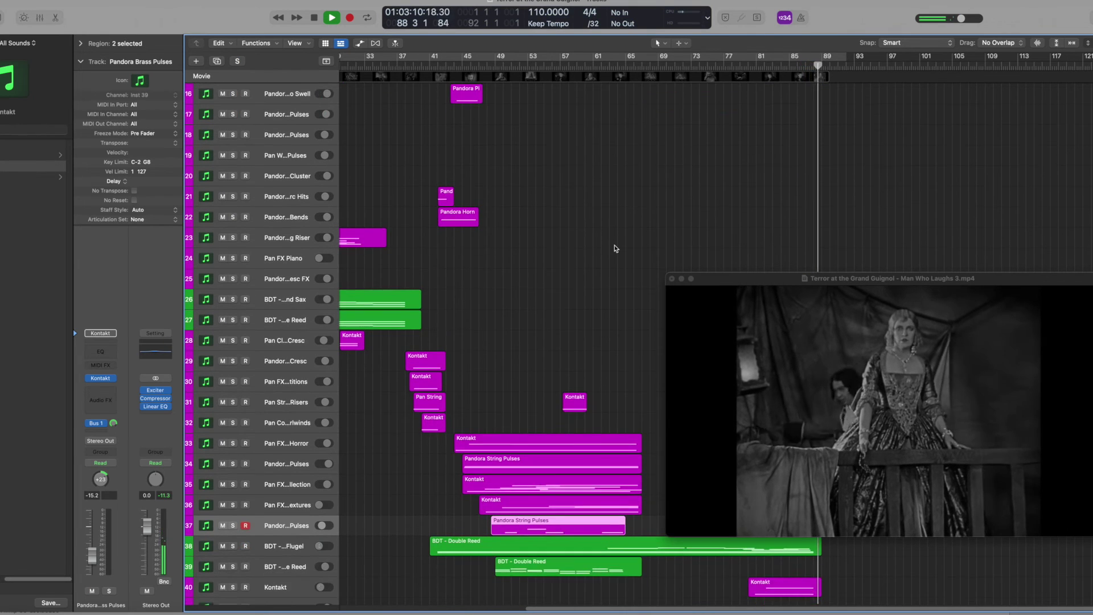
{"action": "left_click_drag", "start_coordinate": [923, 291], "coordinate": [716, 122]}
{"action": "mouse_move", "coordinate": [877, 198]}
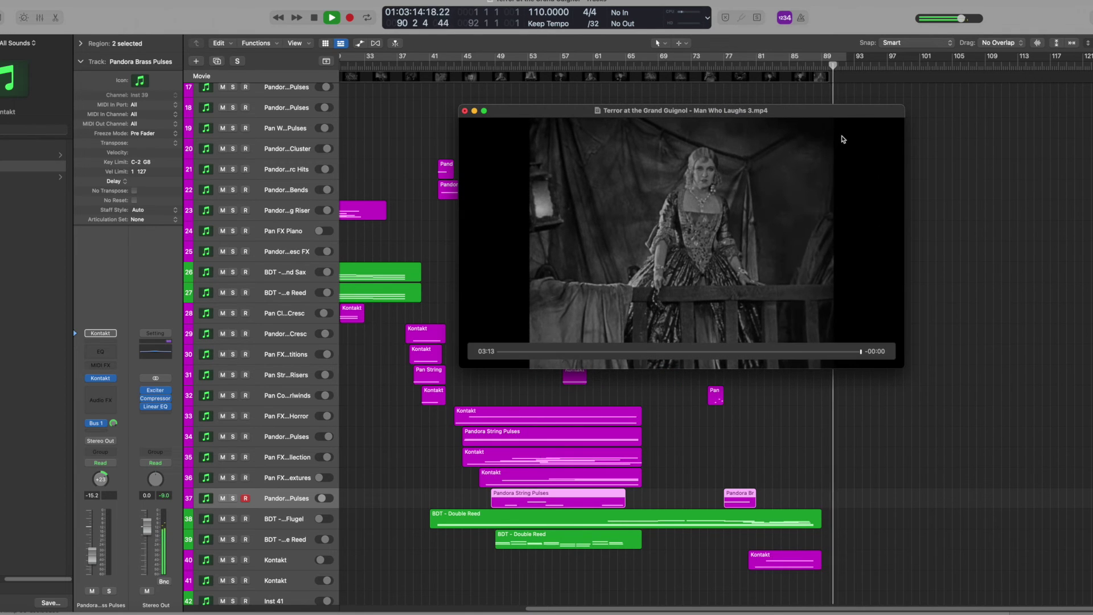
{"action": "key", "text": "space"}
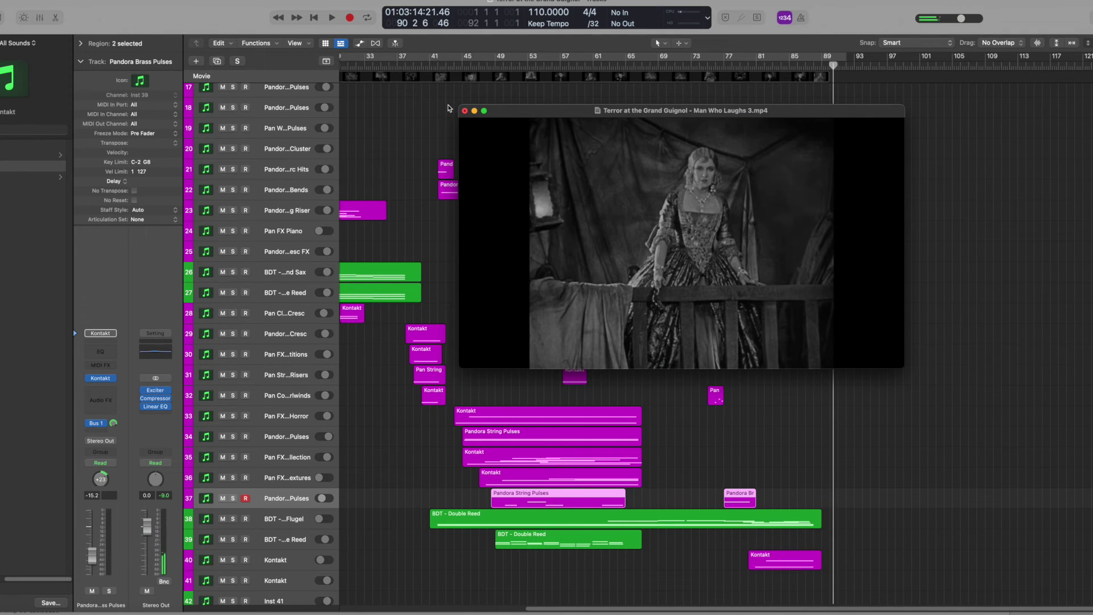